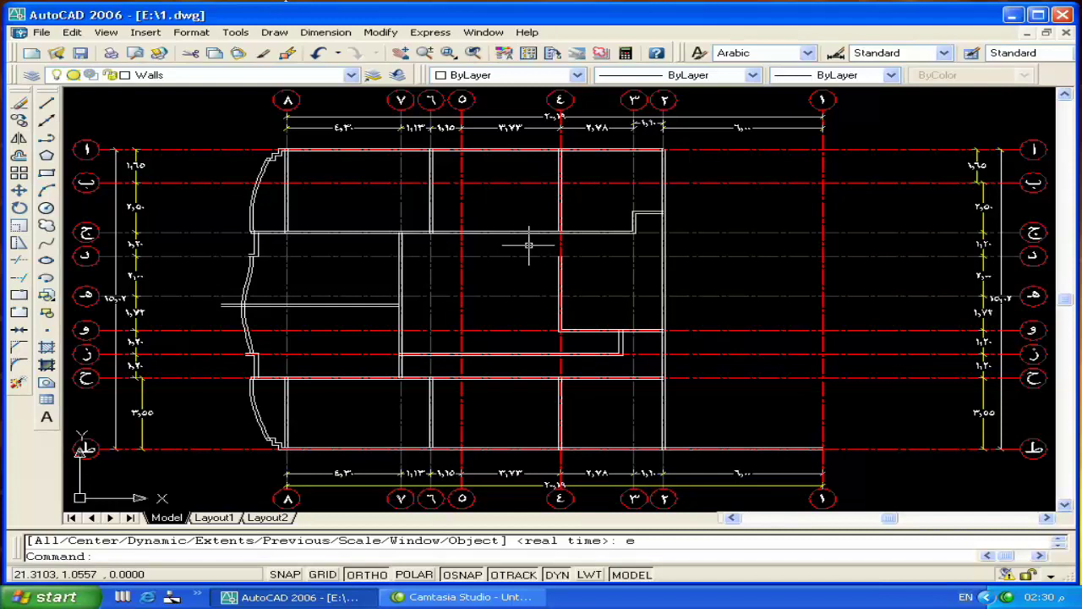
Draw a multiline (ML) wall along the horizontal grid axis across the core to the right-hand wall
type("ml")
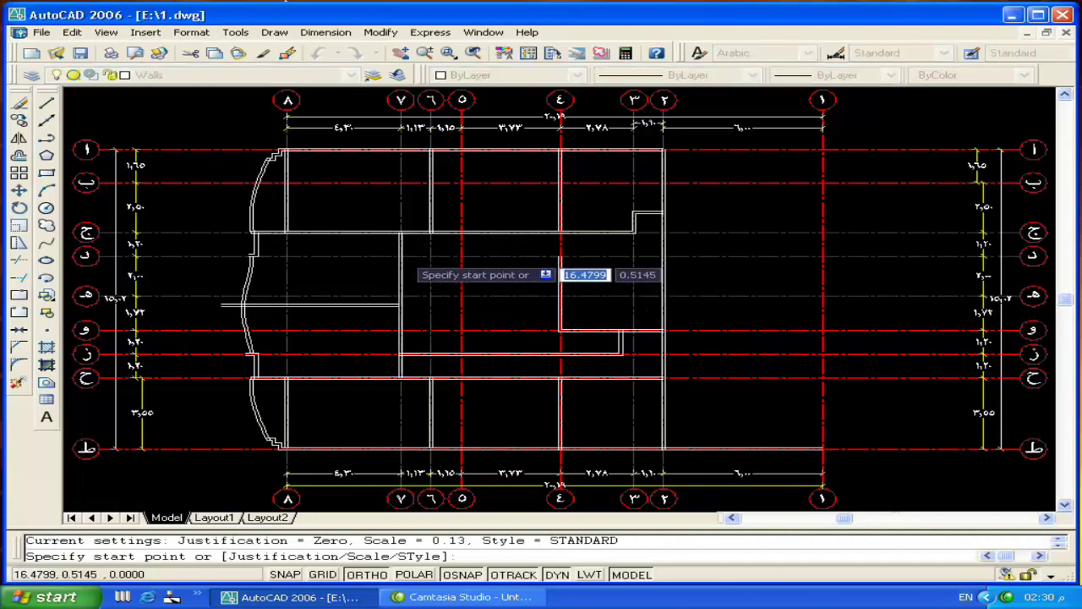
scroll(397, 256, "up", 2)
scroll(404, 253, "up", 2)
left_click(404, 267)
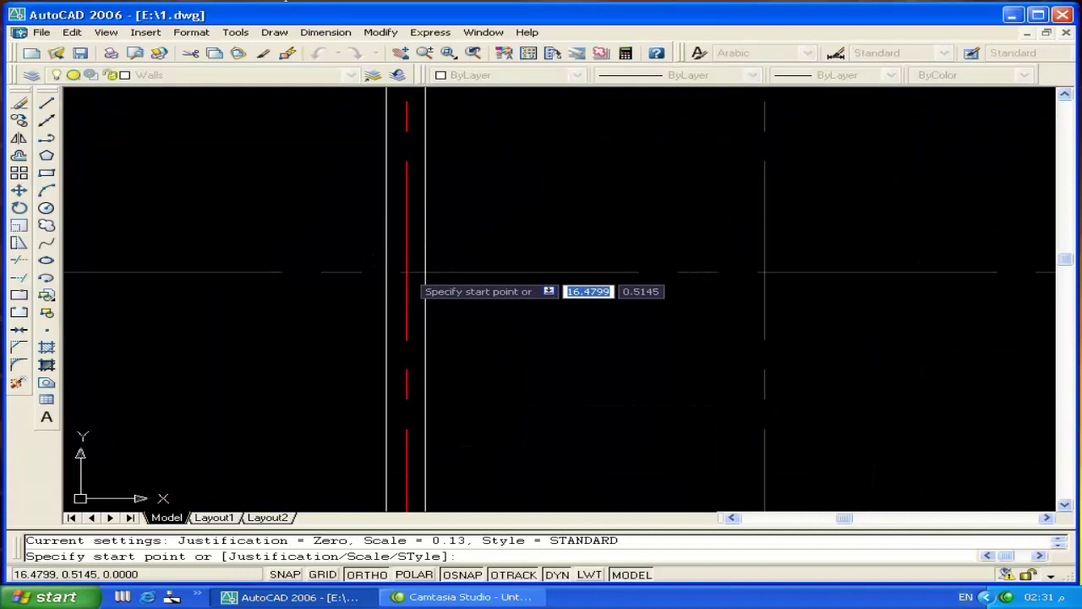
scroll(404, 269, "down", 5)
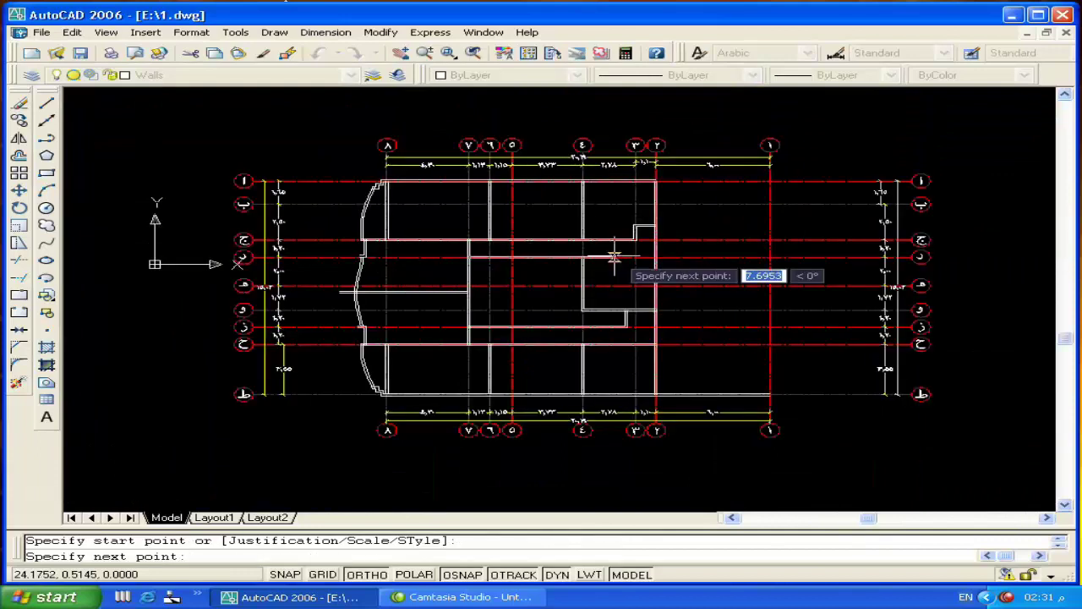
scroll(614, 256, "up", 3)
left_click(650, 260)
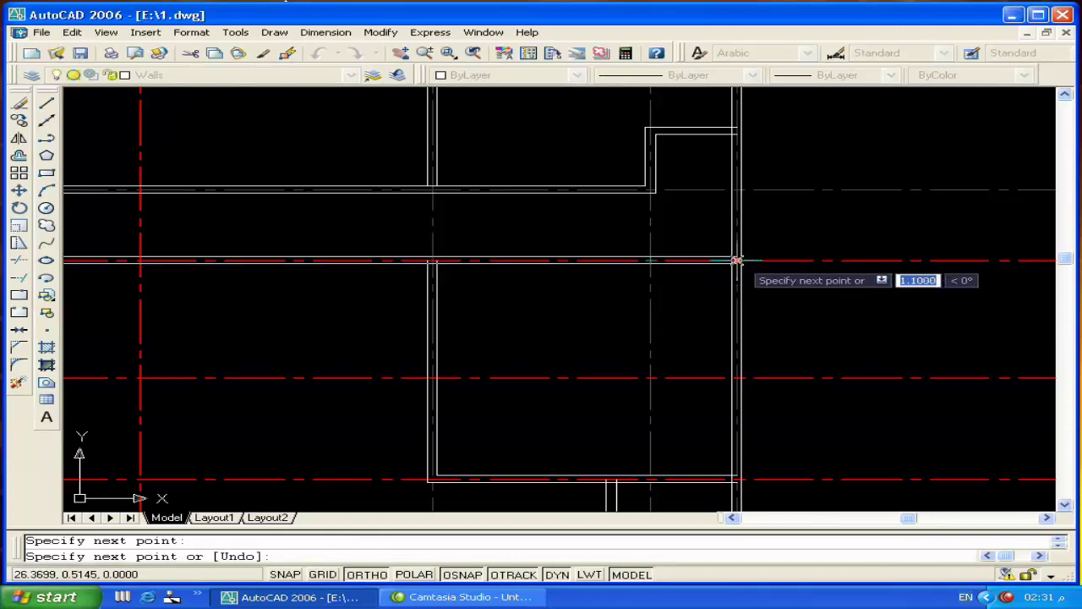
left_click(734, 260)
key("Return")
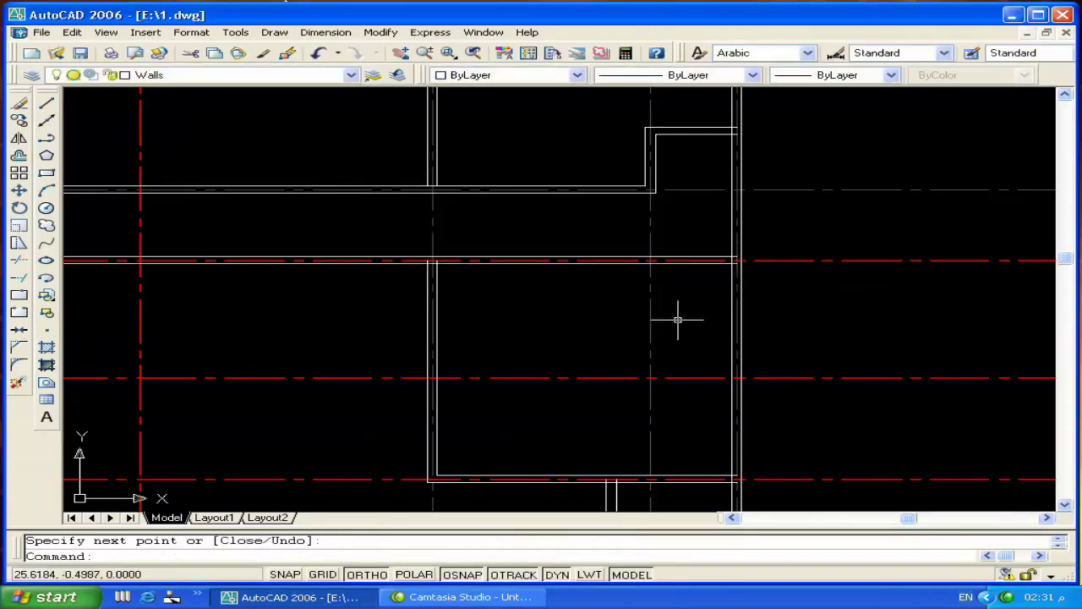
Create a new layer named Stairs in the layer manager, keeping Walls as the current layer
middle_click_drag(677, 320, 568, 333)
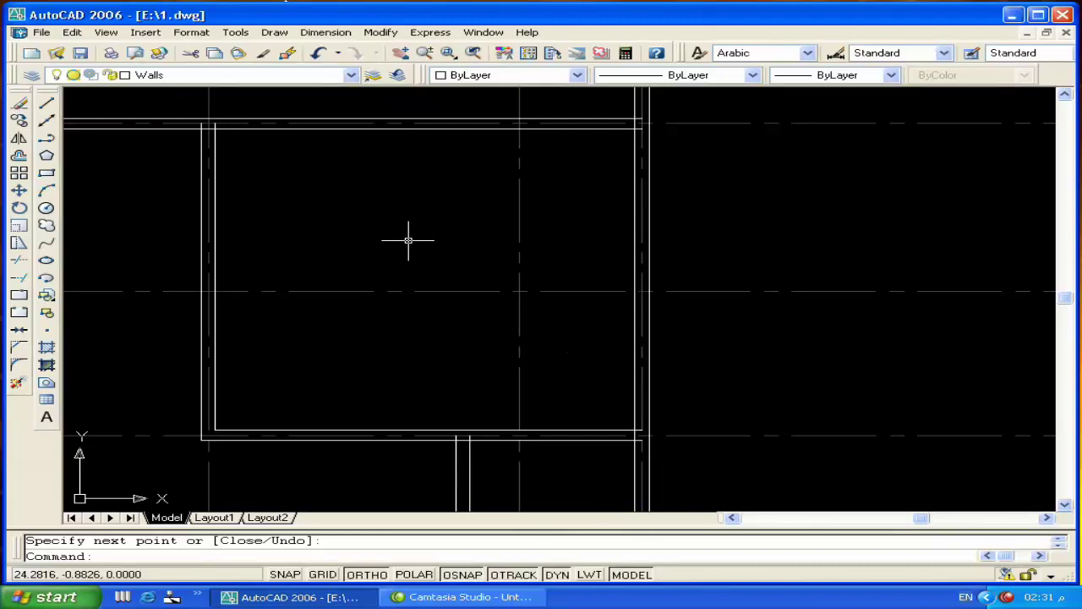
left_click(213, 77)
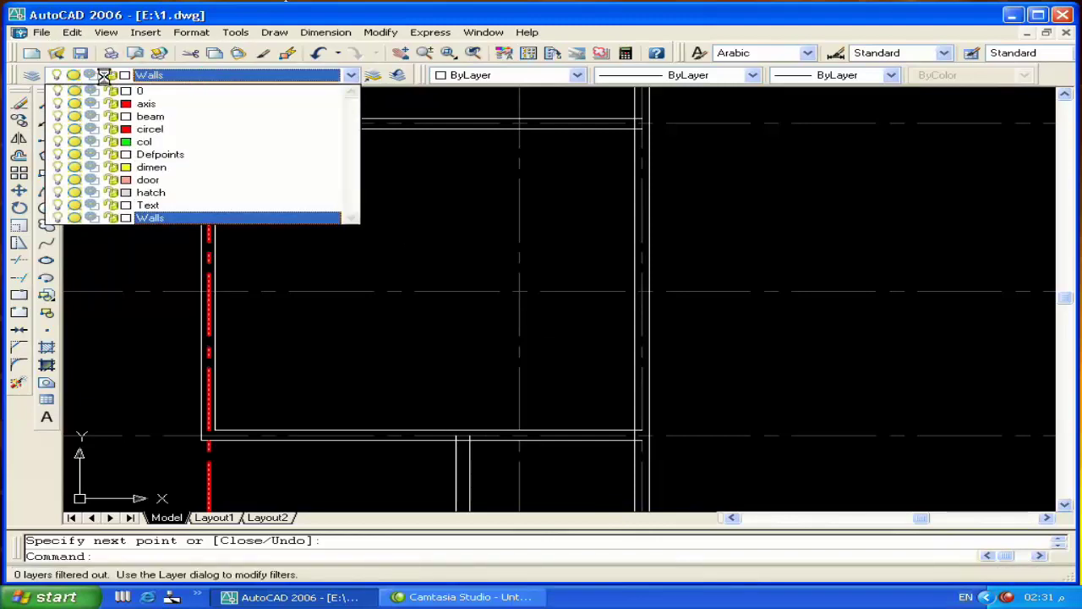
left_click(28, 74)
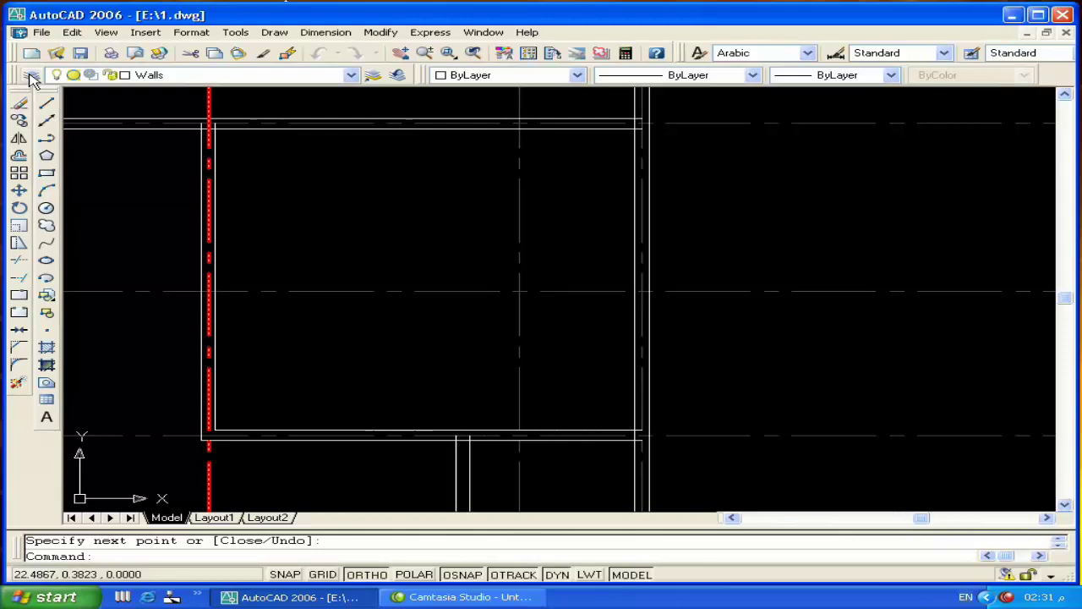
left_click(31, 75)
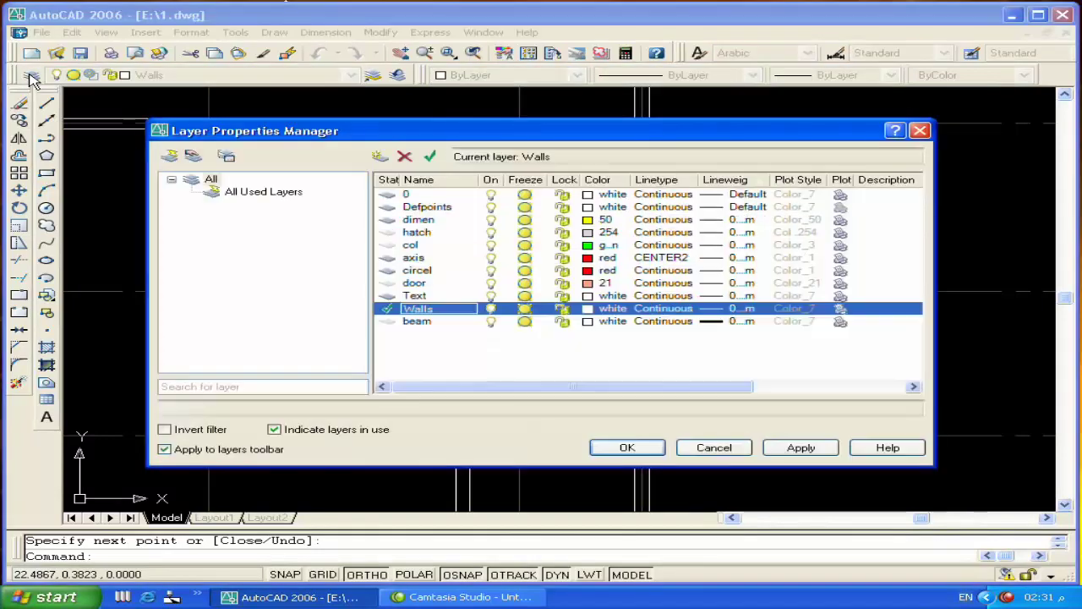
left_click(379, 158)
type("Stairs")
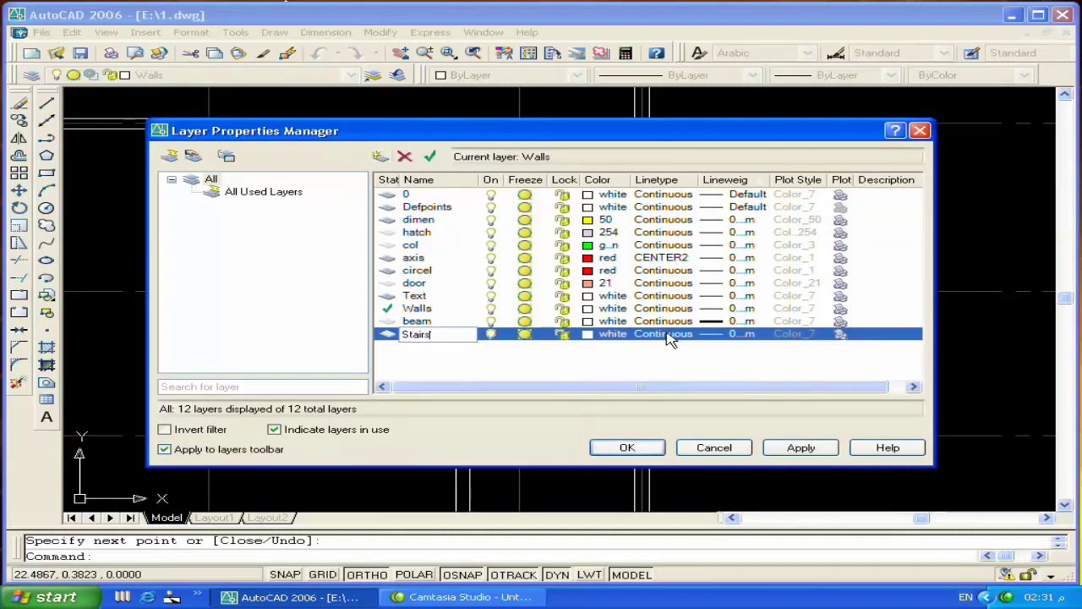
left_click(640, 454)
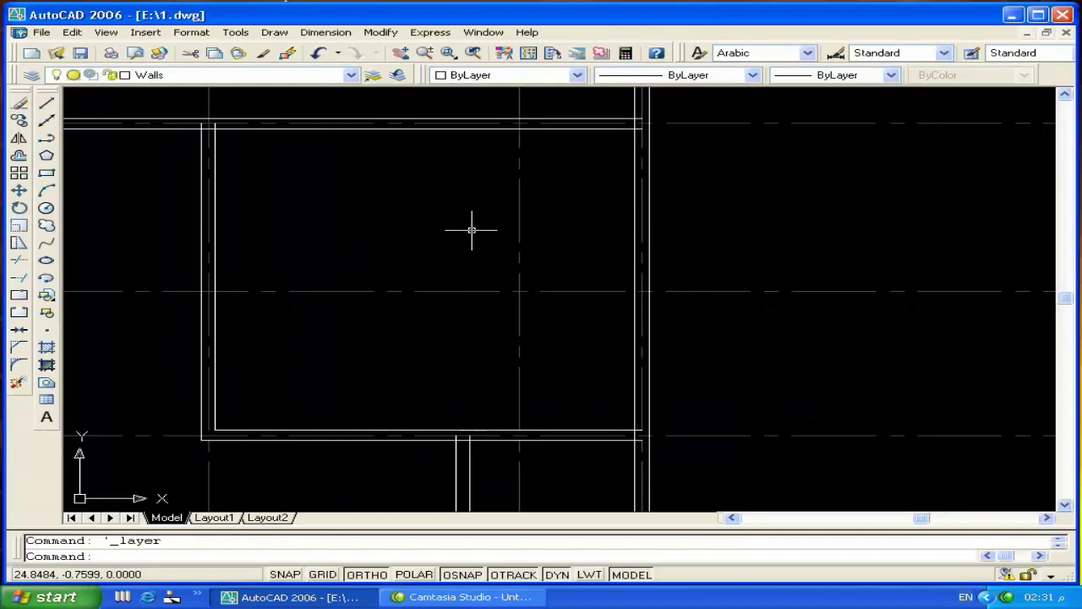
Measure the room width between the right and left walls with DIST
type("di")
key("Return")
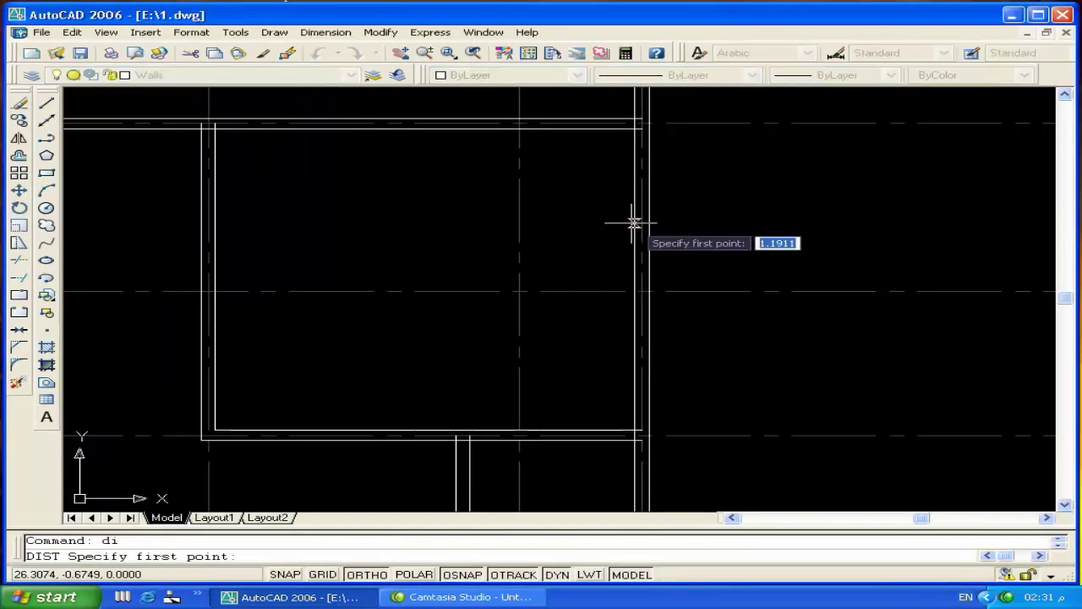
left_click(634, 222)
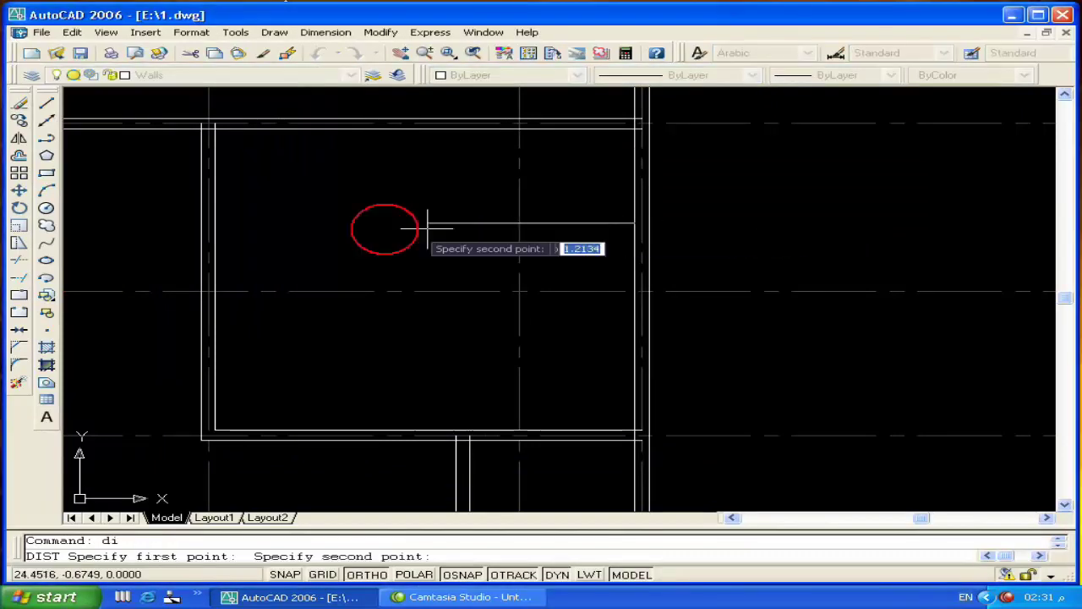
left_click(213, 224)
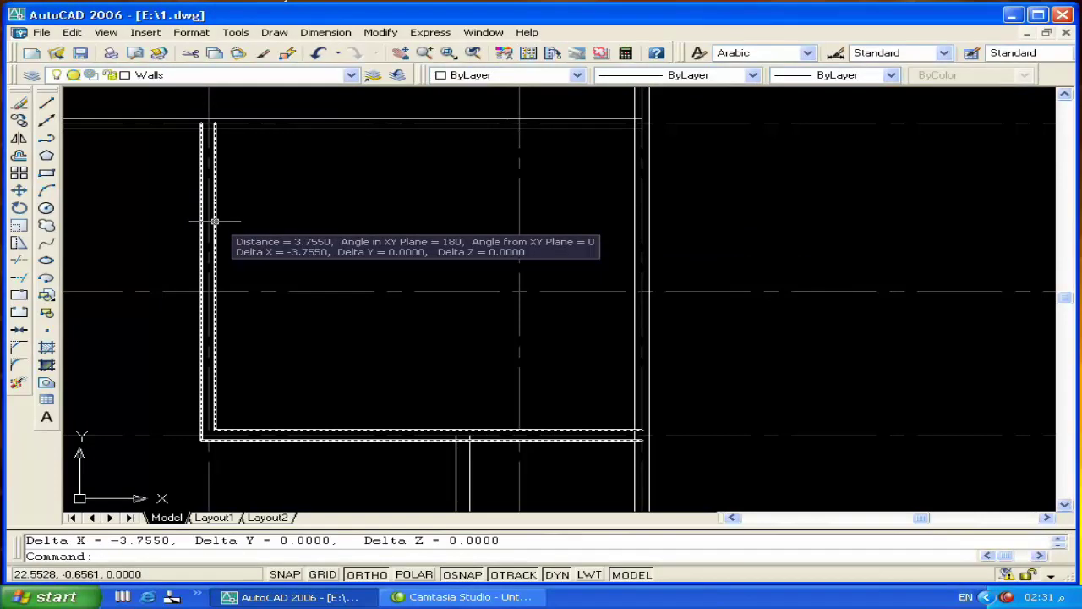
Draw 1-unit stair lines off the inner faces of the right and left walls
type("l")
key("Return")
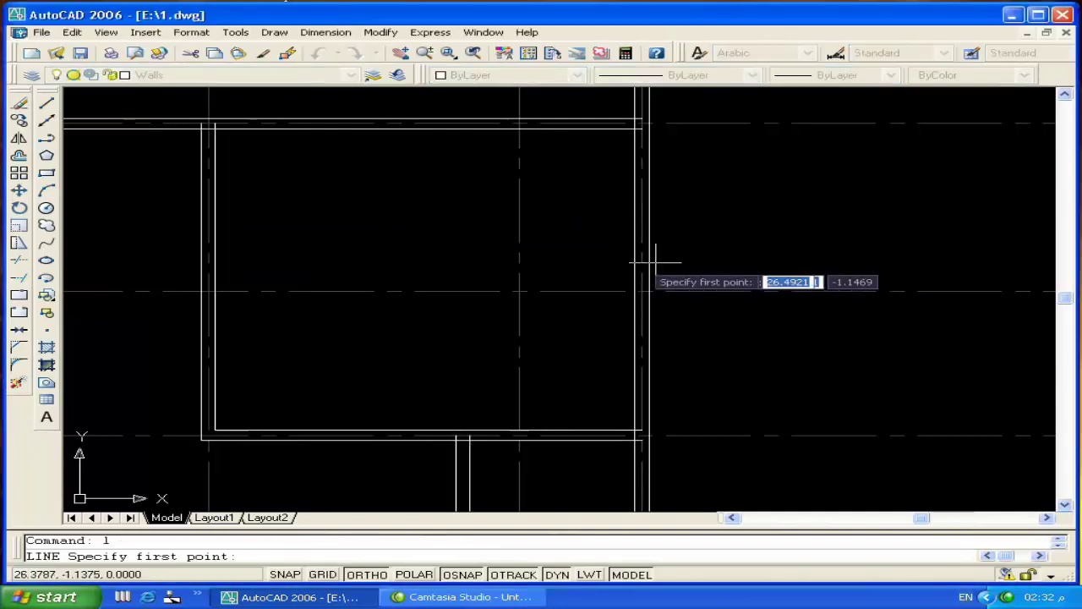
left_click(634, 250)
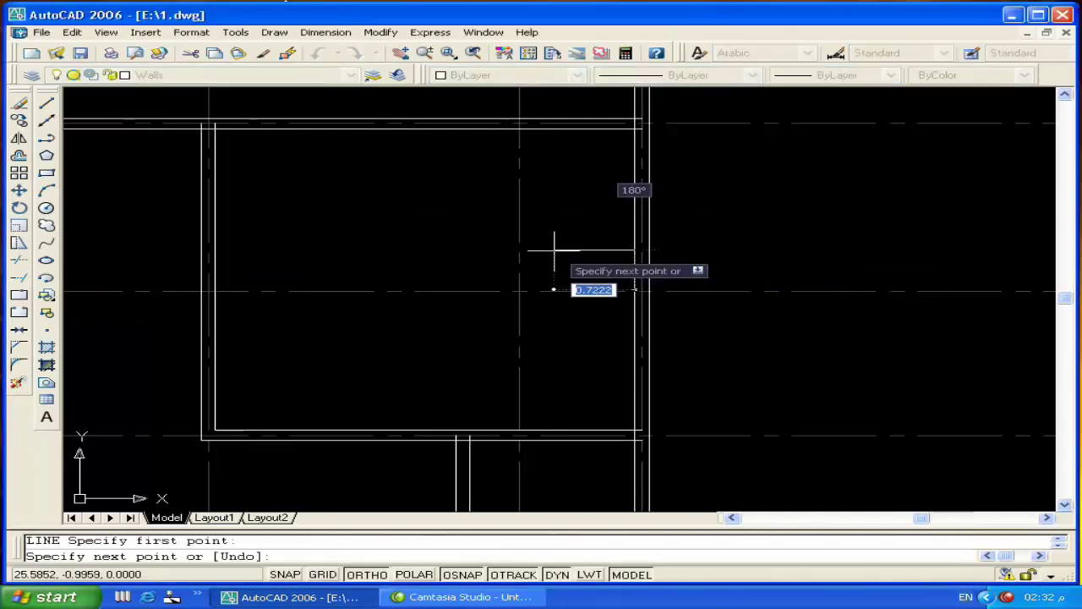
type("1")
key("Return")
key("Return")
key("Return")
left_click(215, 260)
type("1")
key("Return")
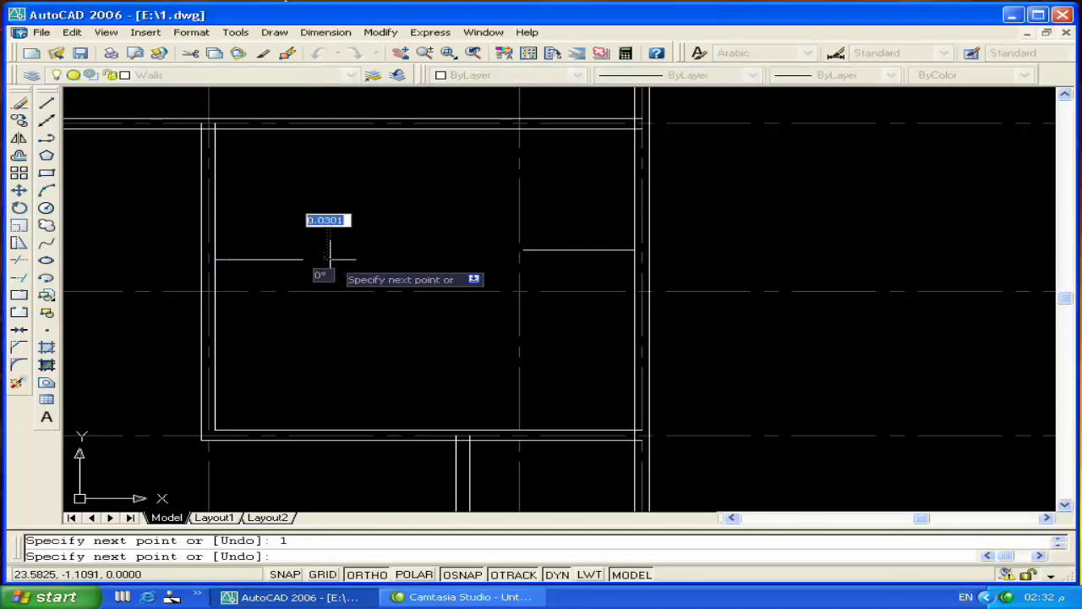
Draw a vertical line from the left short line's end to the bottom wall, then stretch it to the top wall
key("Return")
key("Return")
left_click(327, 260)
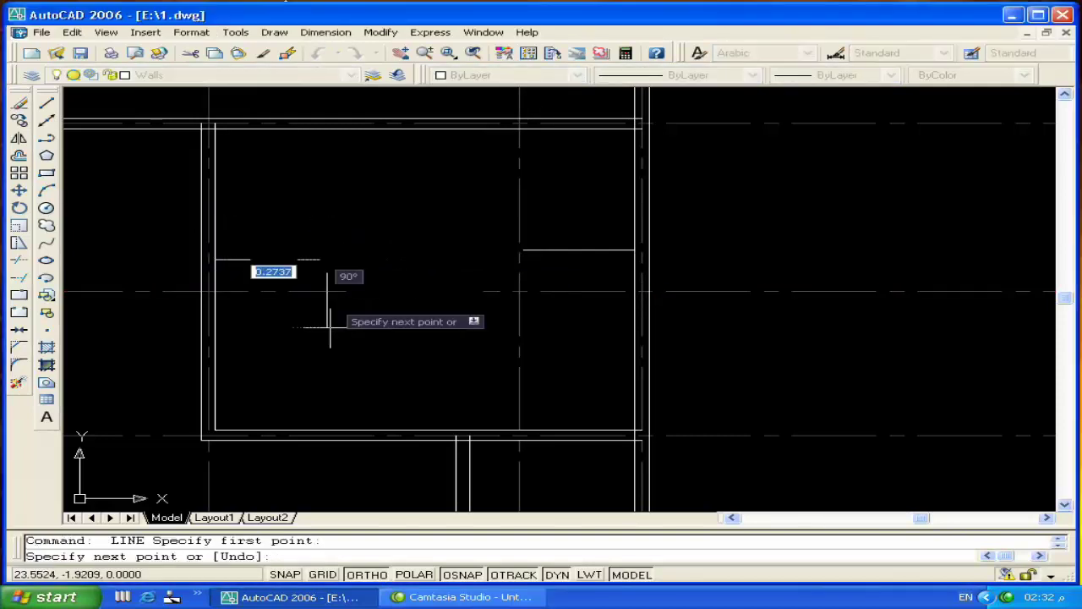
left_click(327, 429)
key("Return")
left_click(325, 345)
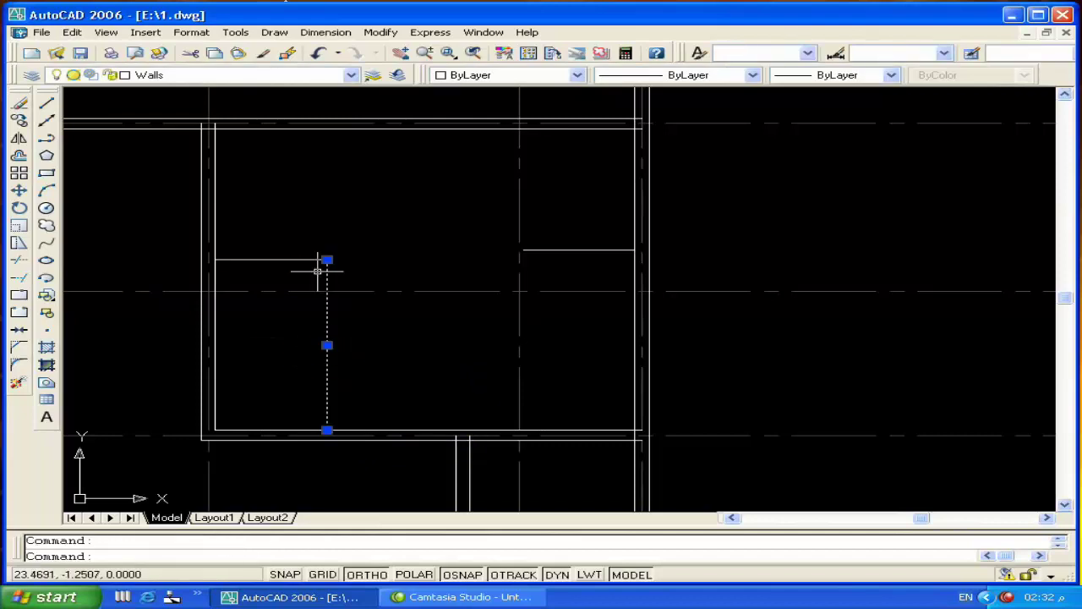
left_click(327, 259)
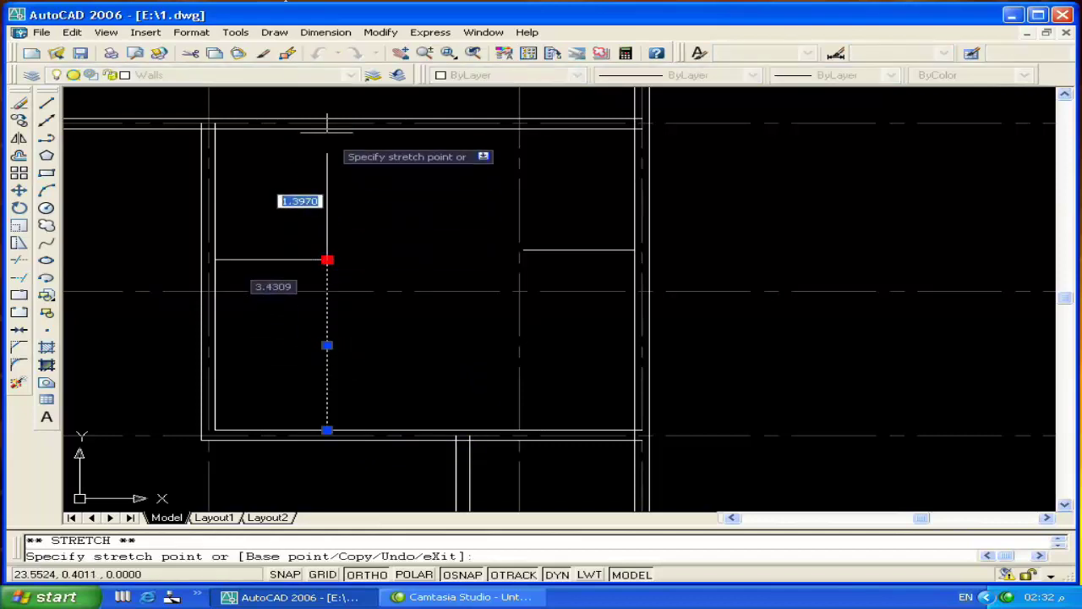
left_click(327, 129)
key("Escape")
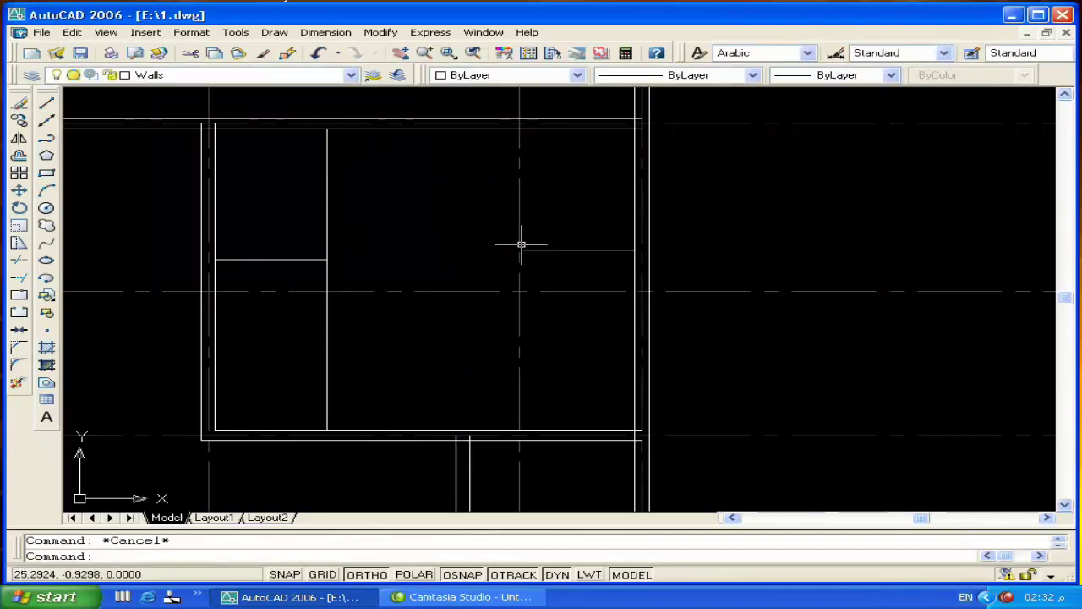
Draw a vertical line from the right stair line up to the top wall
key("l")
key("Return")
left_click(523, 250)
left_click(524, 128)
key("Return")
key("Return")
left_click(519, 188)
key("Return")
Stretch the short right vertical line down to the bottom wall
left_click(524, 197)
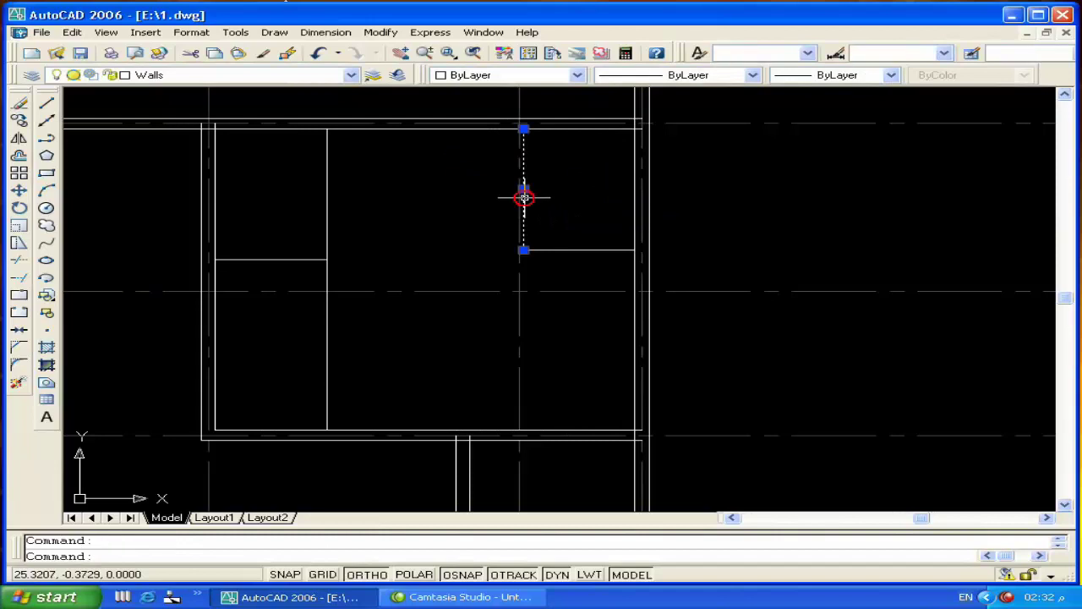
left_click(523, 250)
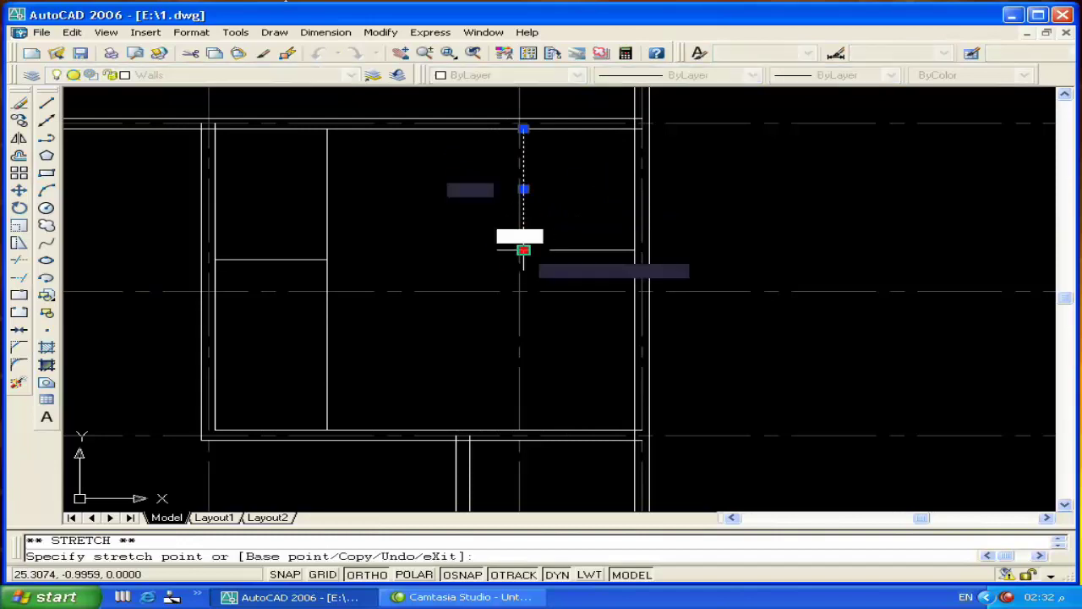
left_click(524, 427)
key("Escape")
Erase the right and left short horizontal stair lines
left_click(569, 236)
left_click(555, 254)
key("Delete")
left_click(295, 235)
left_click(221, 292)
key("Delete")
Draw 1-unit segments down from the top wall and up from the bottom wall
type("l")
key("Return")
left_click(407, 129)
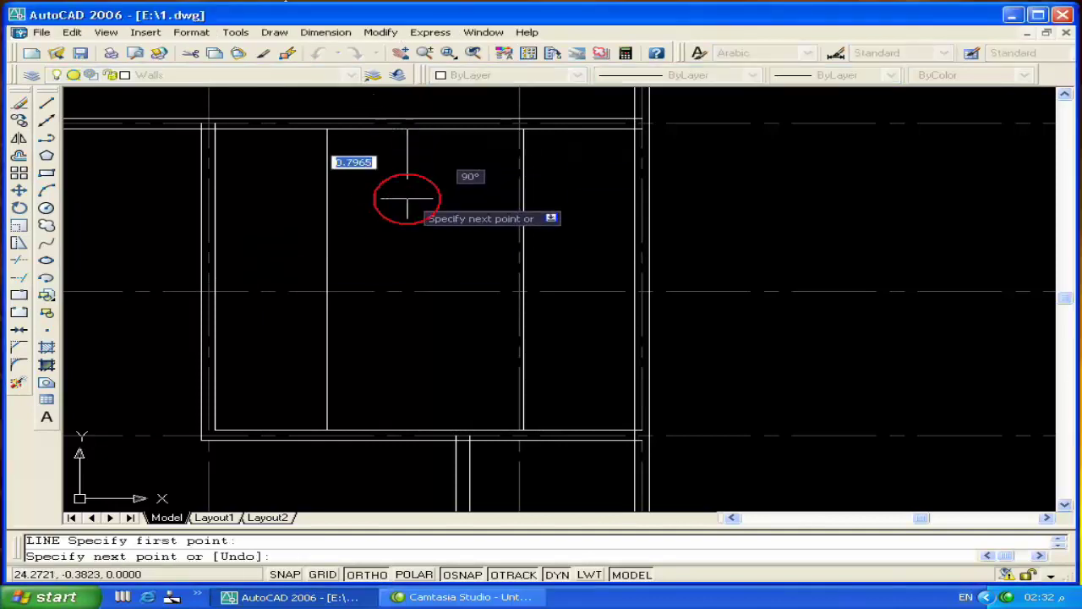
type("1")
key("Return")
key("Return")
key("Return")
left_click(411, 430)
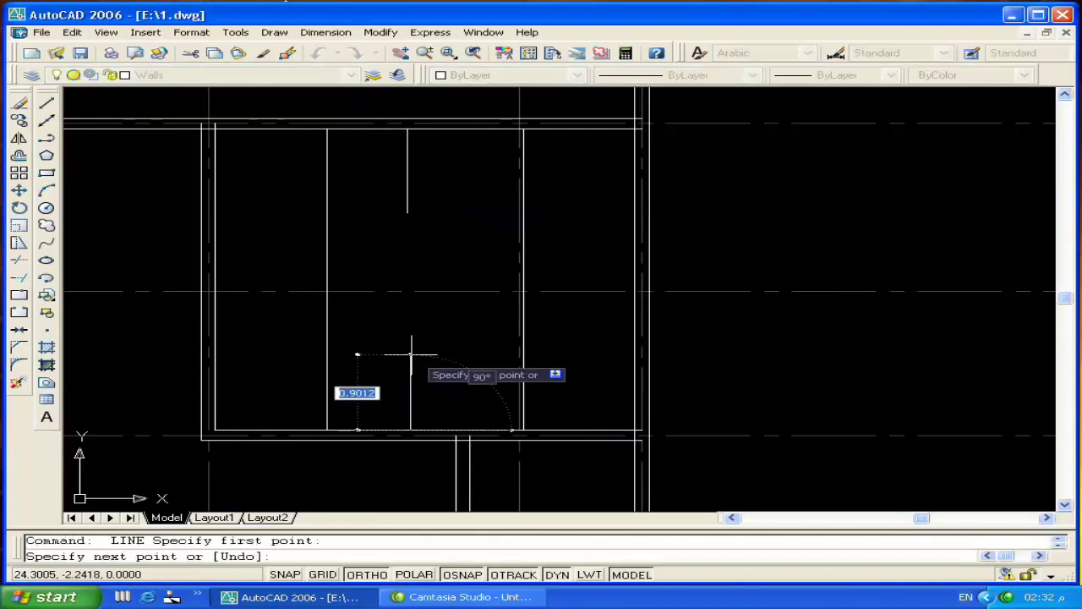
type("1")
key("Return")
key("Return")
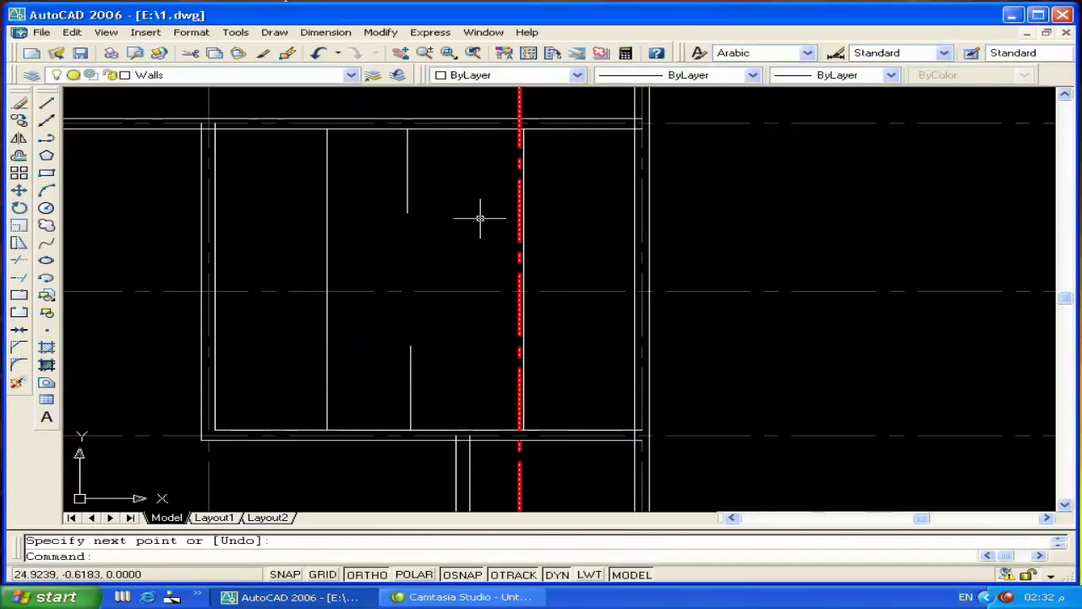
key("Return")
Draw a horizontal line from the left wall to the right vertical stair line
left_click(408, 211)
left_click(214, 212)
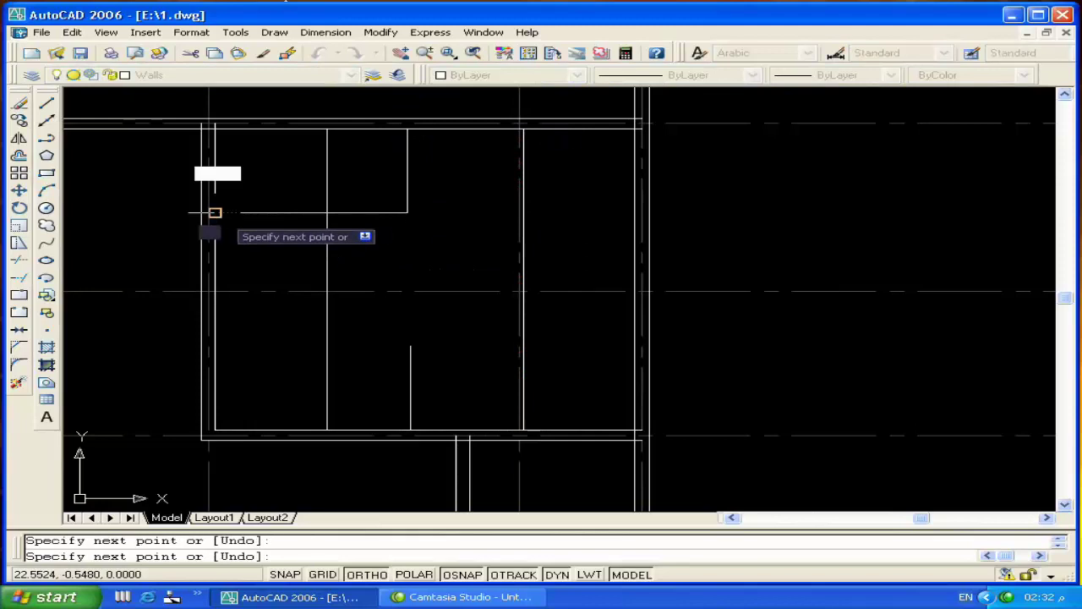
key("Return")
left_click(273, 212)
left_click(408, 212)
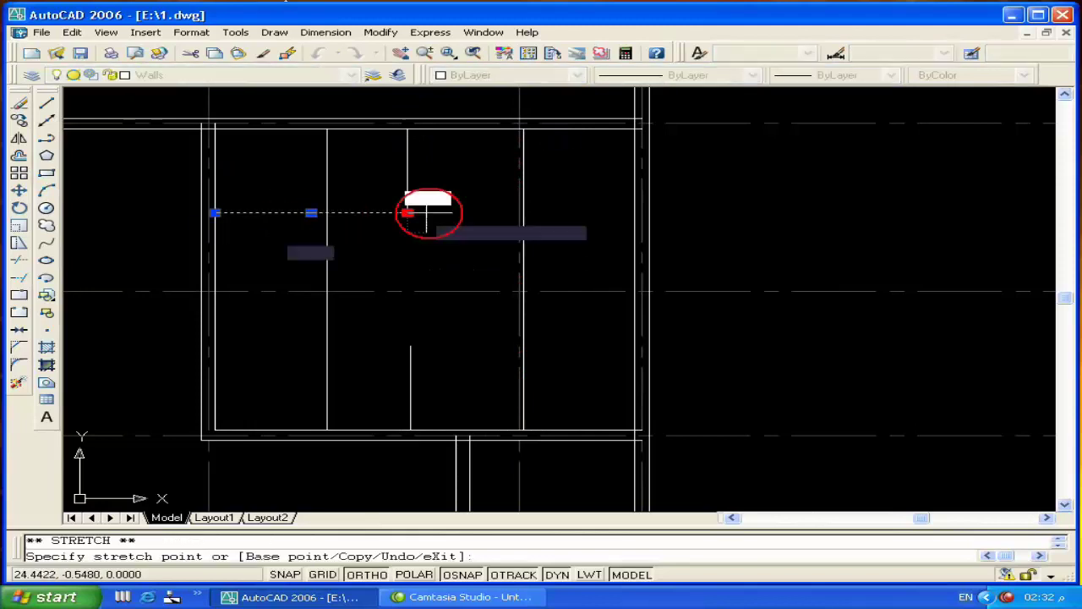
left_click(523, 212)
Erase the lower horizontal stair line
key("Return")
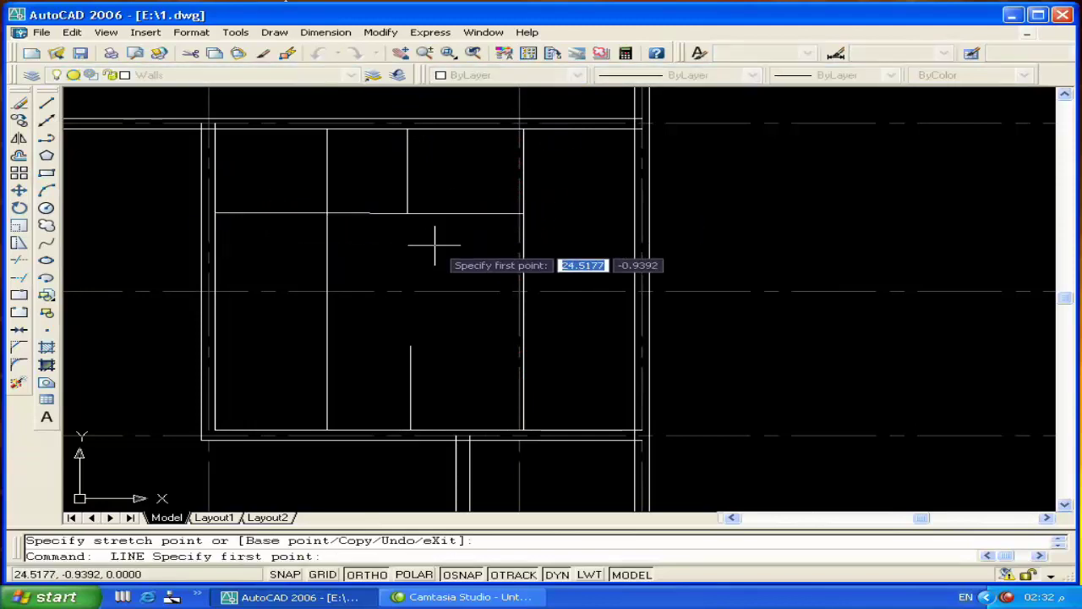
left_click(483, 211)
key("Escape")
left_click(478, 211)
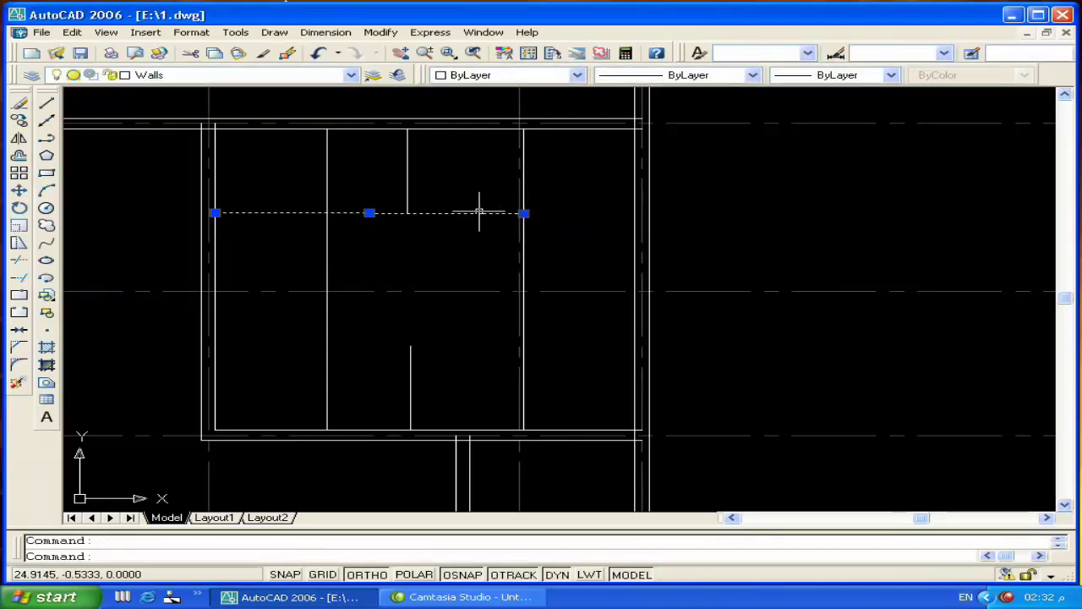
key("Delete")
Redraw a horizontal line from inside the core to the left wall and begin stretching its right end
type("l")
key("Return")
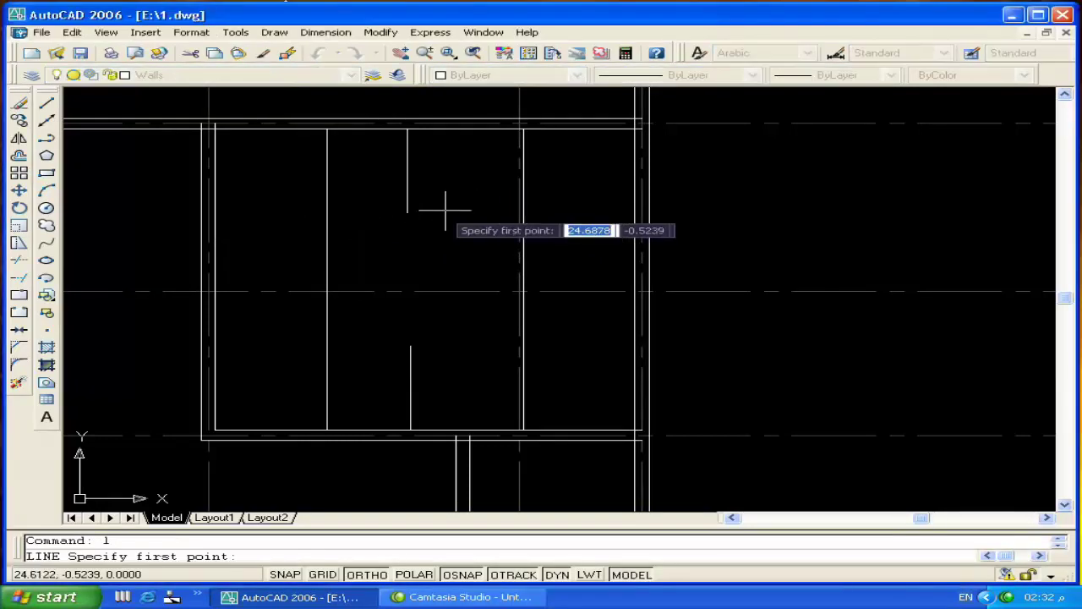
left_click(386, 211)
left_click(215, 212)
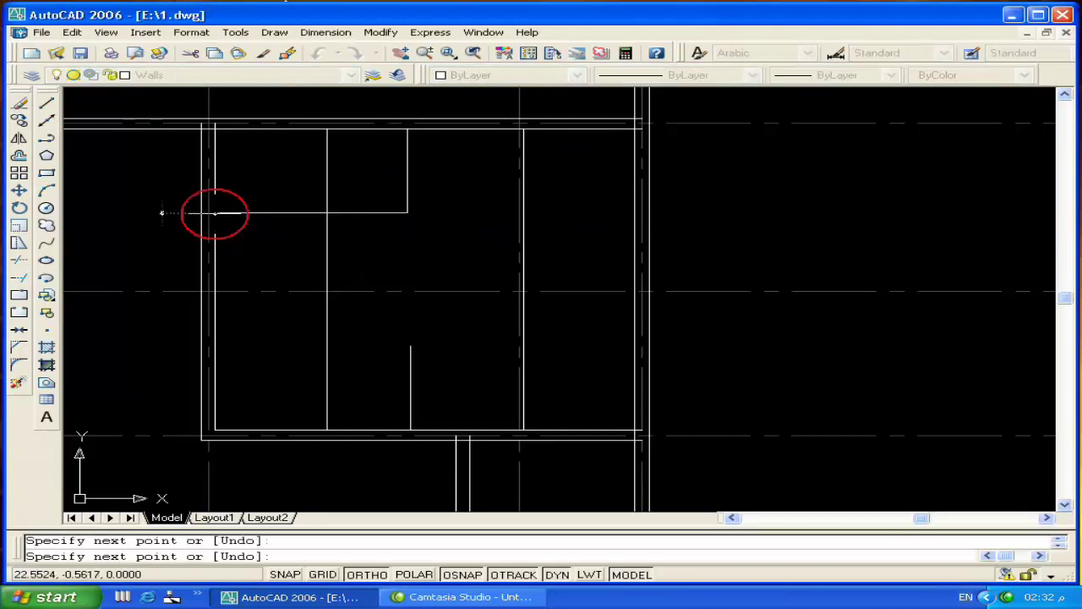
key("Return")
left_click(354, 212)
left_click(406, 212)
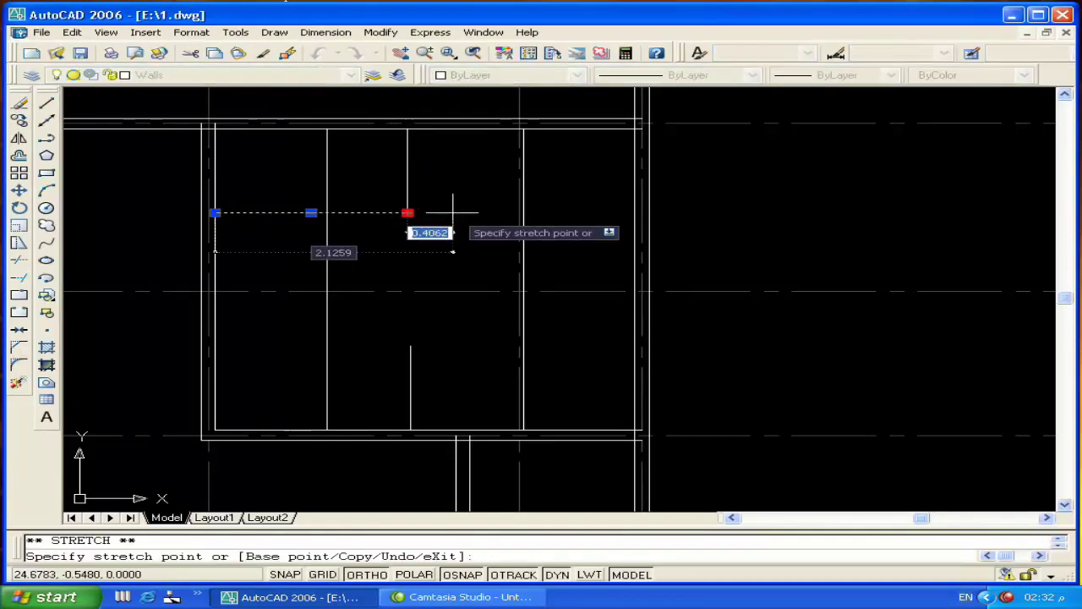
scroll(518, 212, "up", 3)
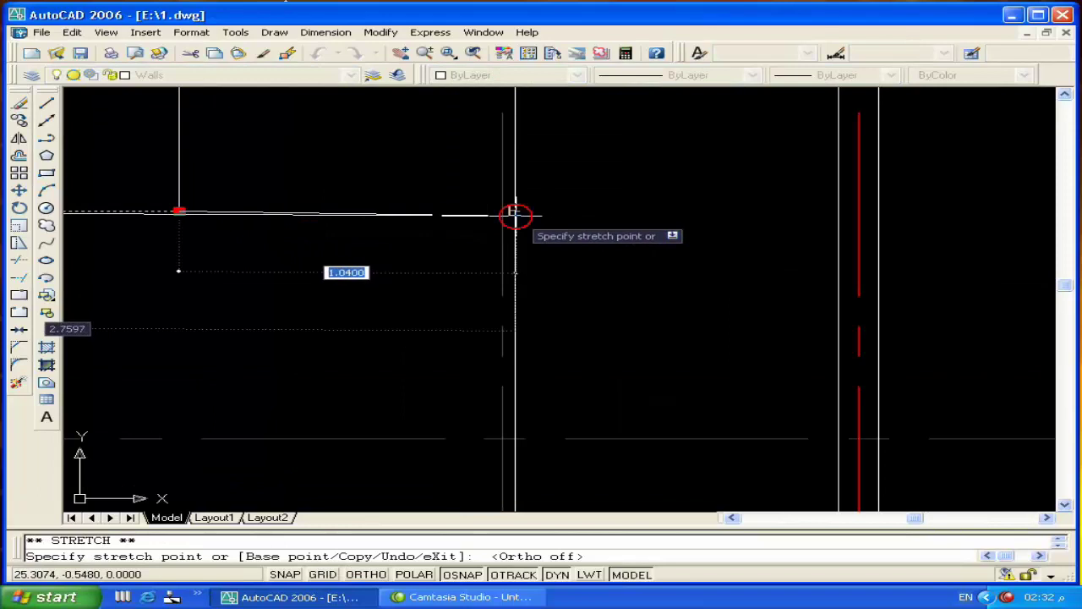
Stretch the horizontal line's right end onto the right wall
left_click(514, 213)
type("l")
key("Return")
scroll(557, 228, "down", 5)
scroll(558, 249, "up", 5)
left_click(363, 191)
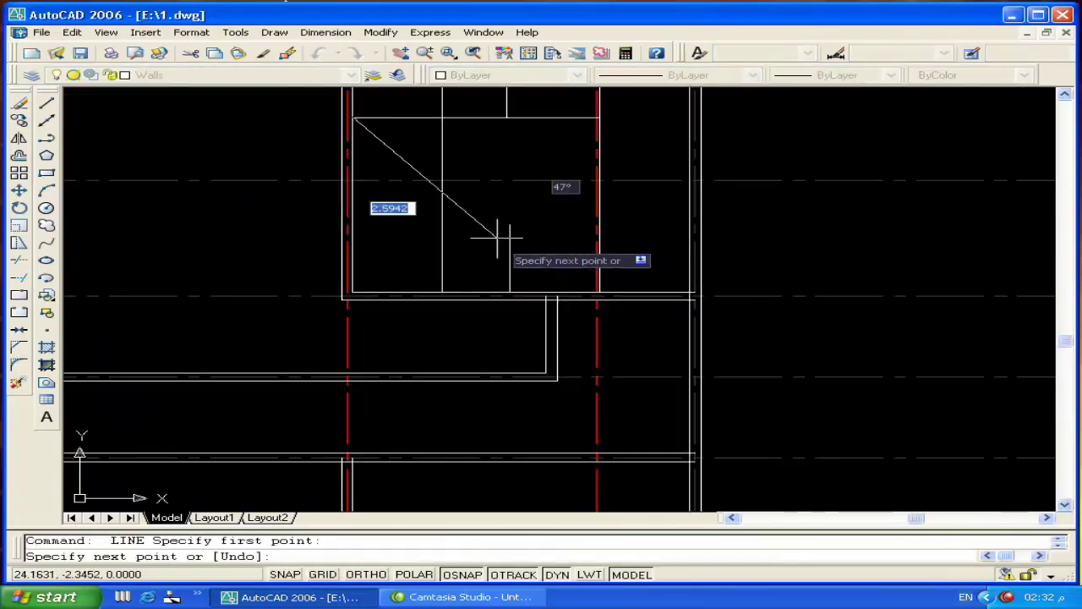
key("Escape")
Draw a second horizontal partition line and stretch it from the left wall to the right wall
type("l")
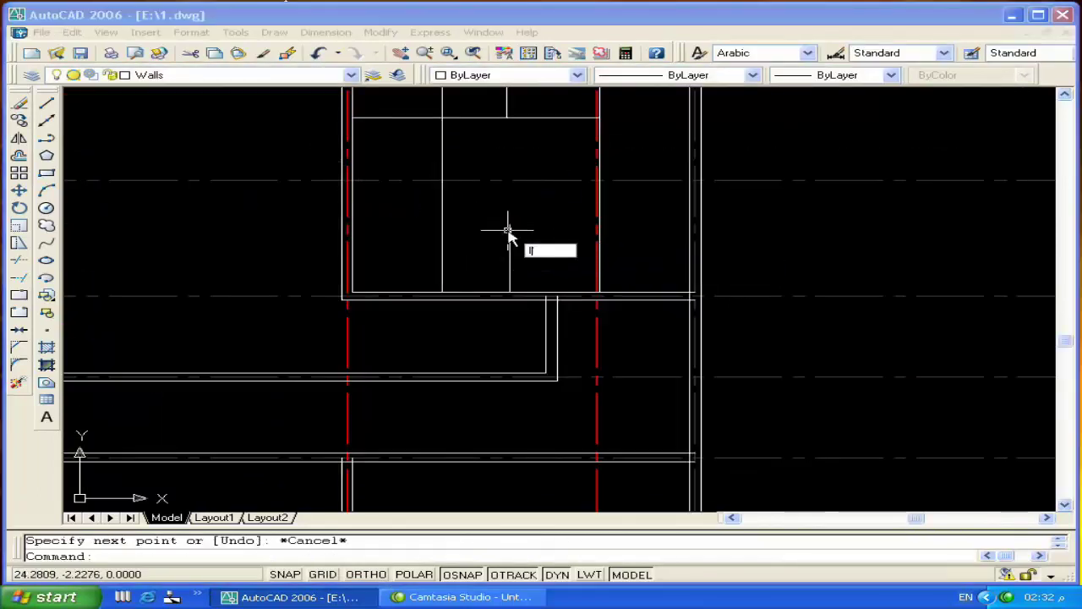
key("Return")
left_click(509, 226)
left_click(350, 226)
key("Return")
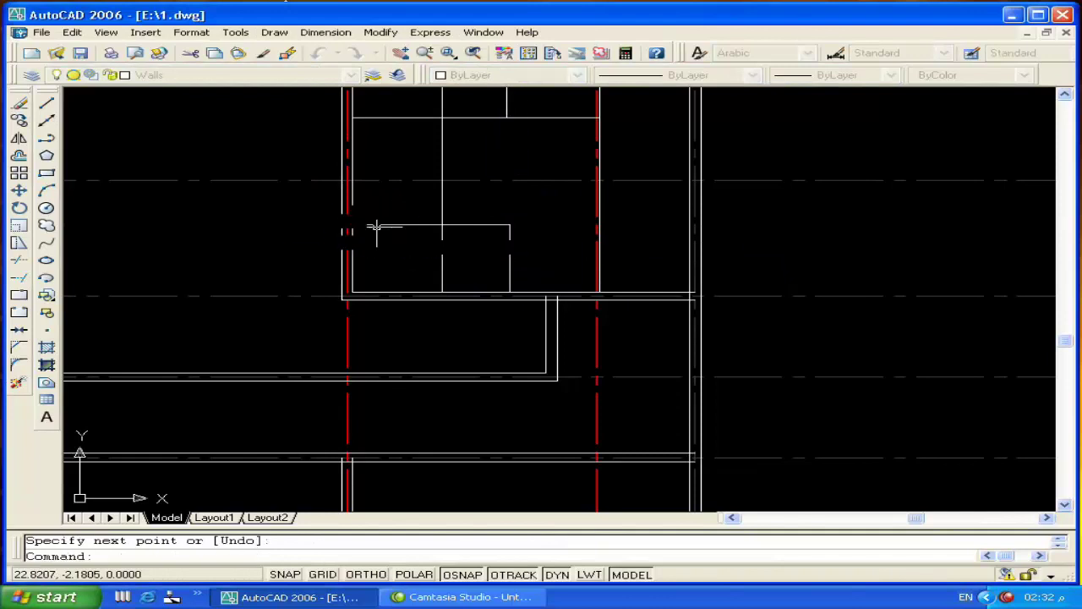
left_click(477, 225)
left_click(510, 224)
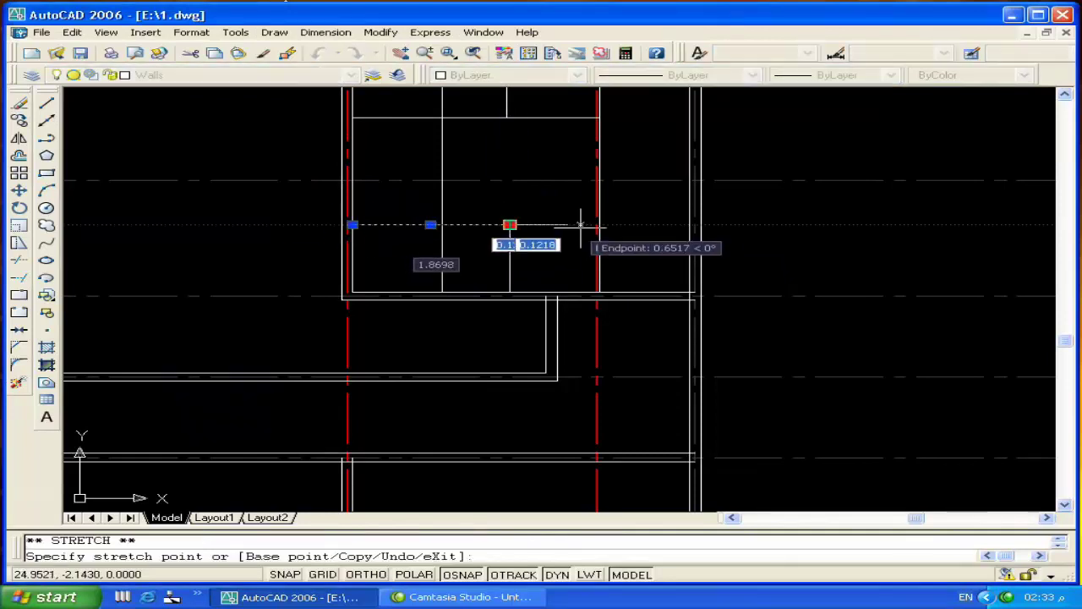
scroll(601, 224, "up", 3)
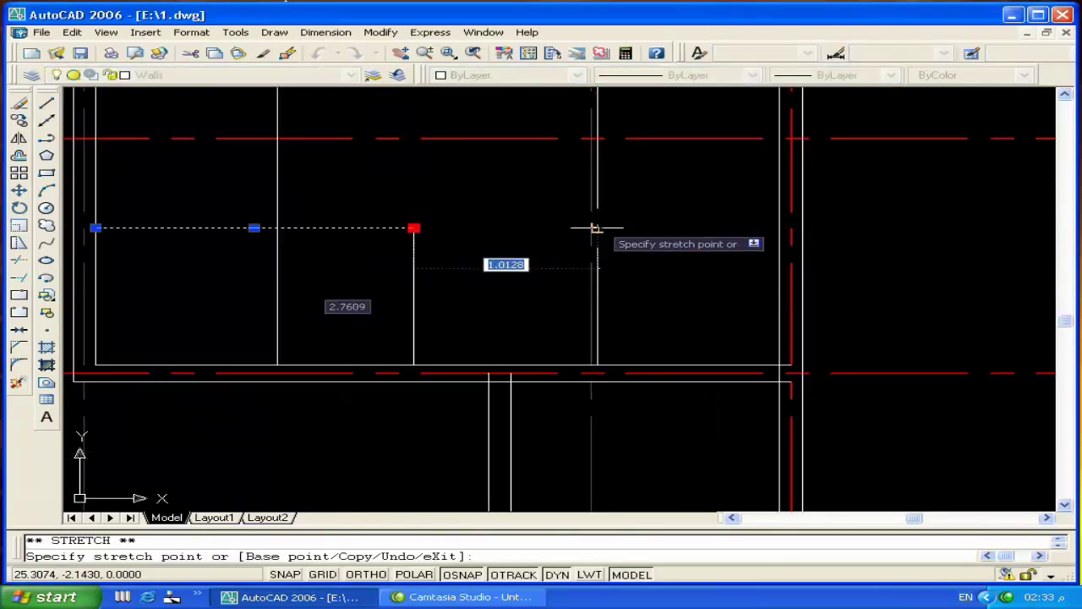
left_click(596, 227)
key("Escape")
Erase the vertical line in the core and the other unwanted line
left_click(459, 257)
left_click(373, 302)
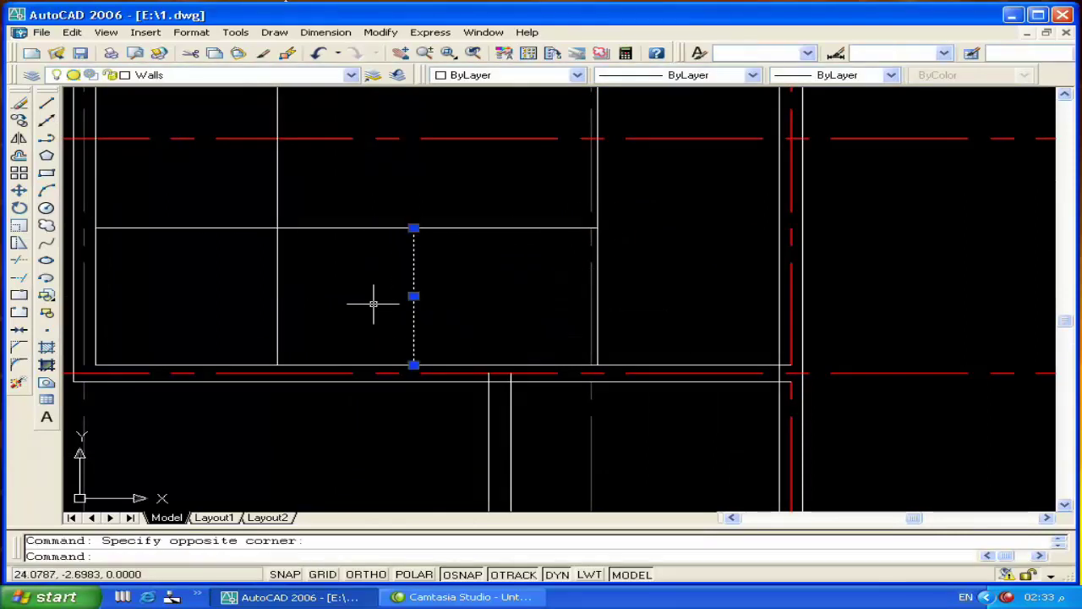
key("Delete")
scroll(413, 295, "down", 3)
left_click(431, 210)
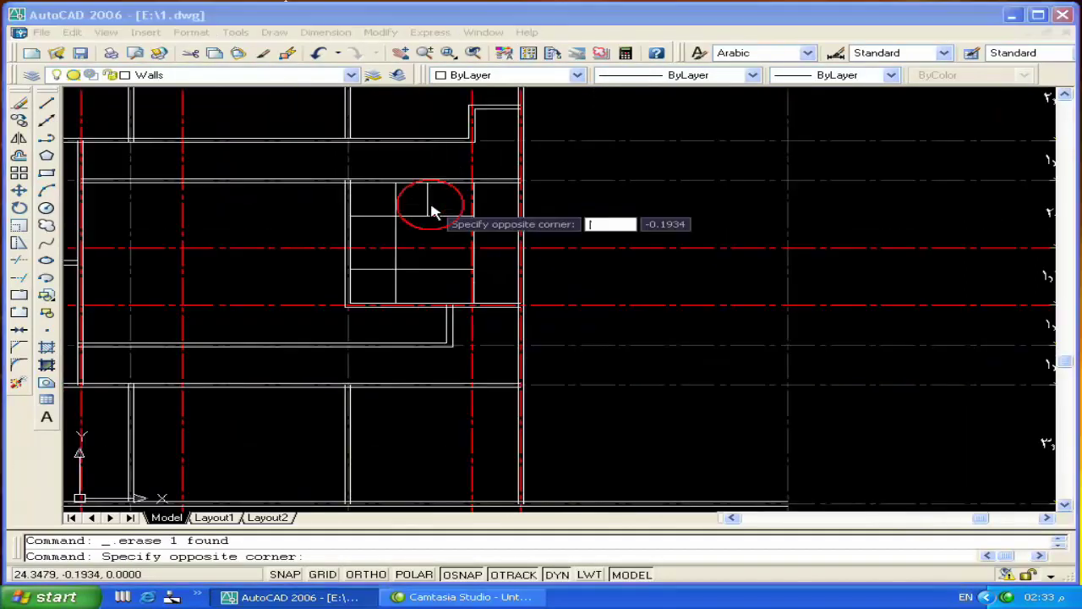
left_click(406, 203)
key("Delete")
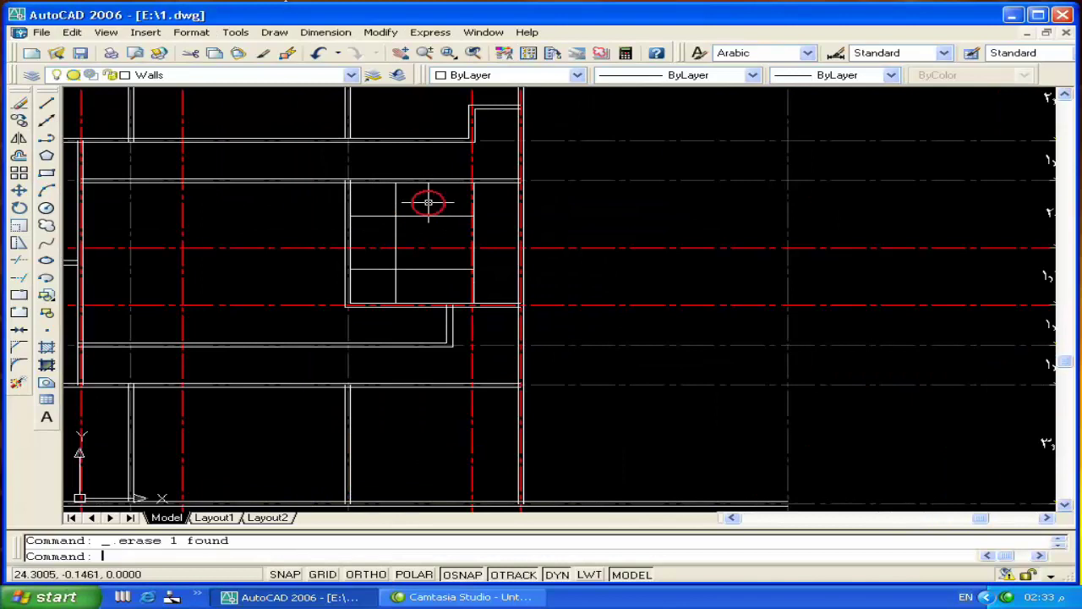
scroll(431, 216, "up", 1)
scroll(452, 245, "up", 2)
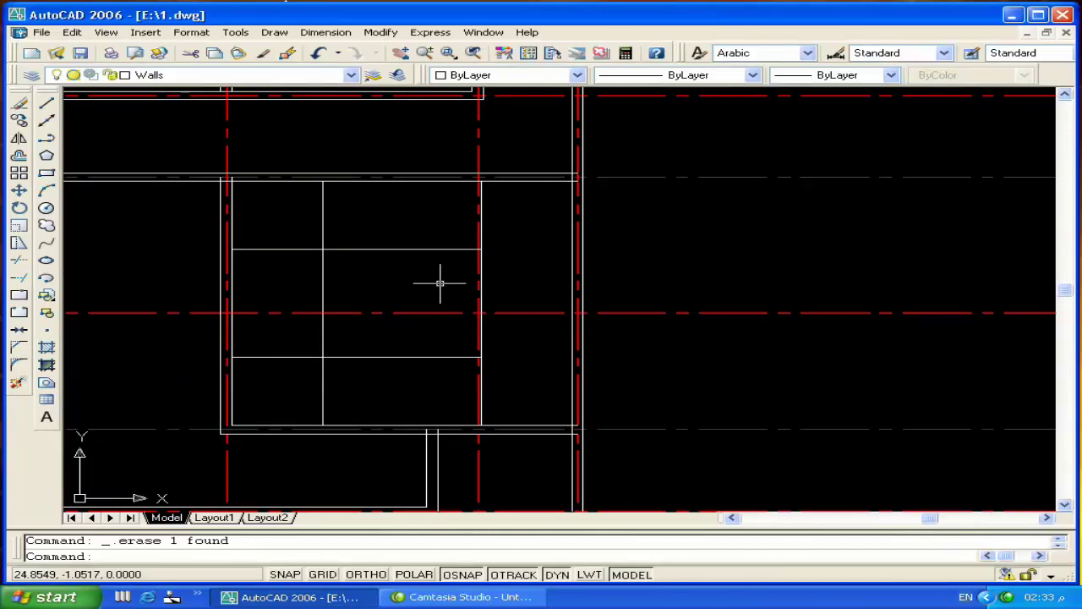
scroll(413, 264, "up", 1)
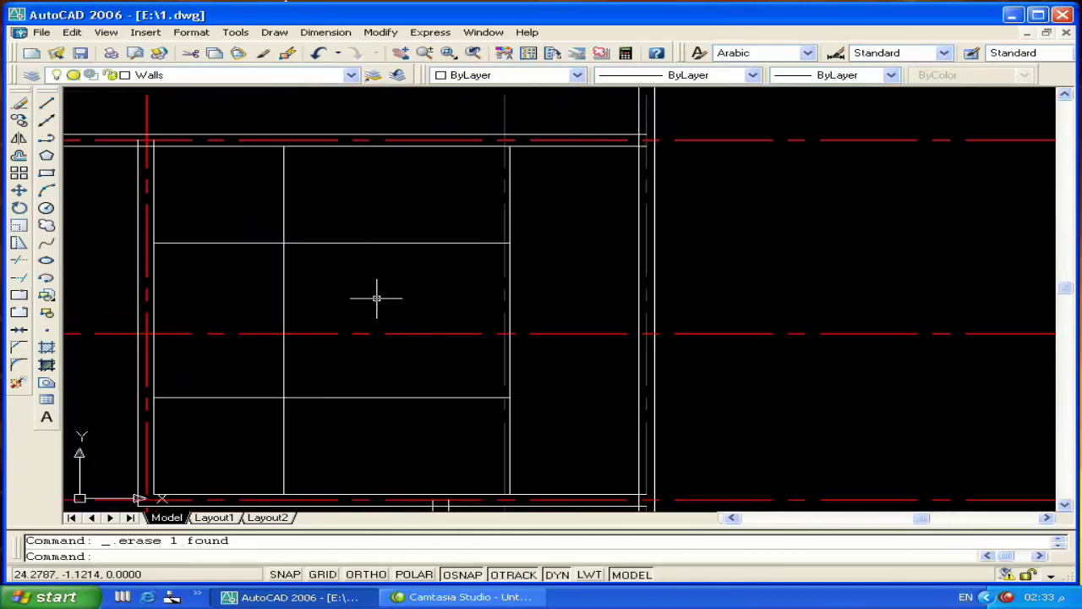
Offset the two horizontal and two vertical partition lines inward by 0.12
type("o")
key("Return")
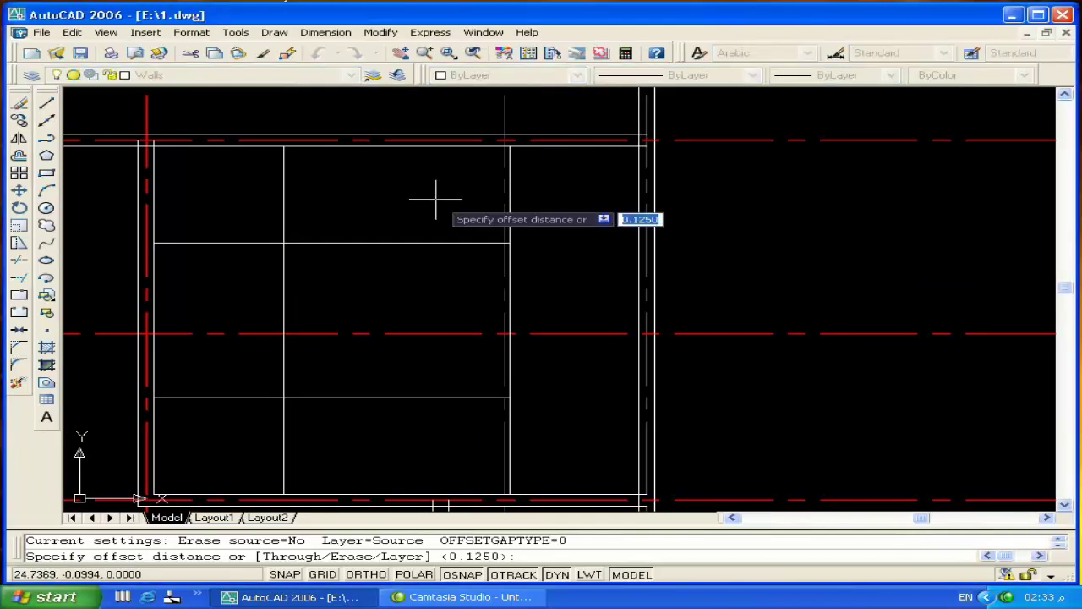
type(".")
key("Return")
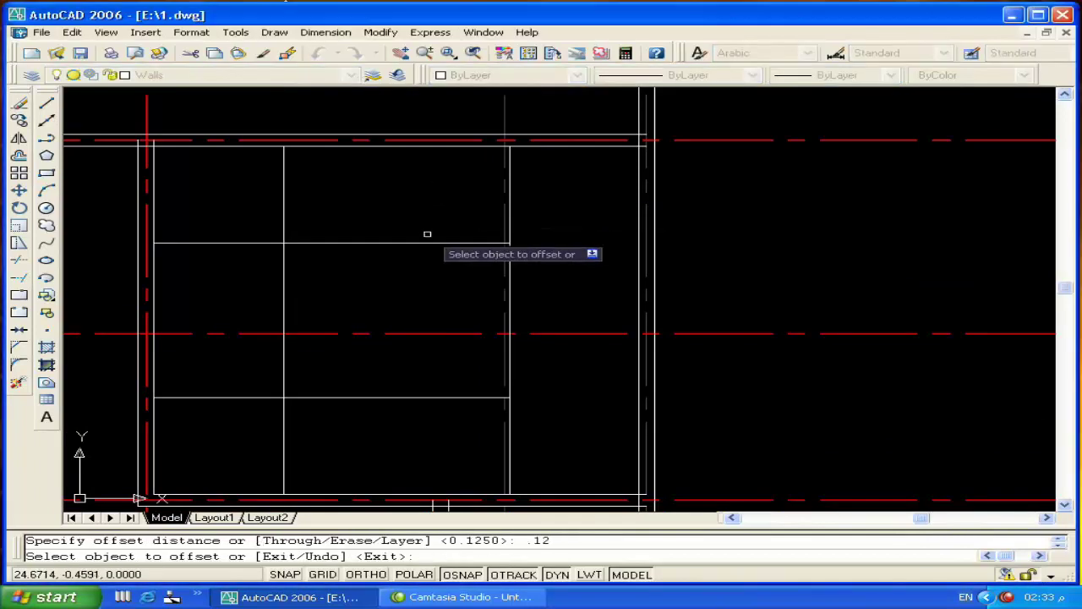
left_click(413, 243)
left_click(405, 280)
left_click(364, 395)
left_click(367, 358)
left_click(514, 336)
left_click(463, 341)
left_click(284, 342)
left_click(347, 351)
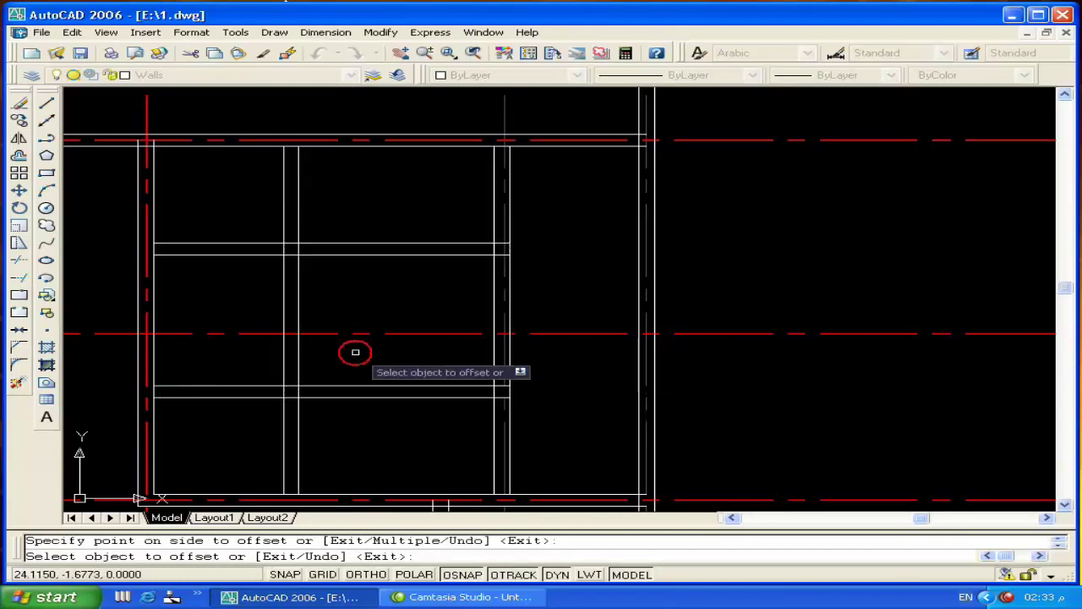
key("Return")
Trim the three doubled-wall segments at the new vertical line and erase the short leftover segment
type("tr")
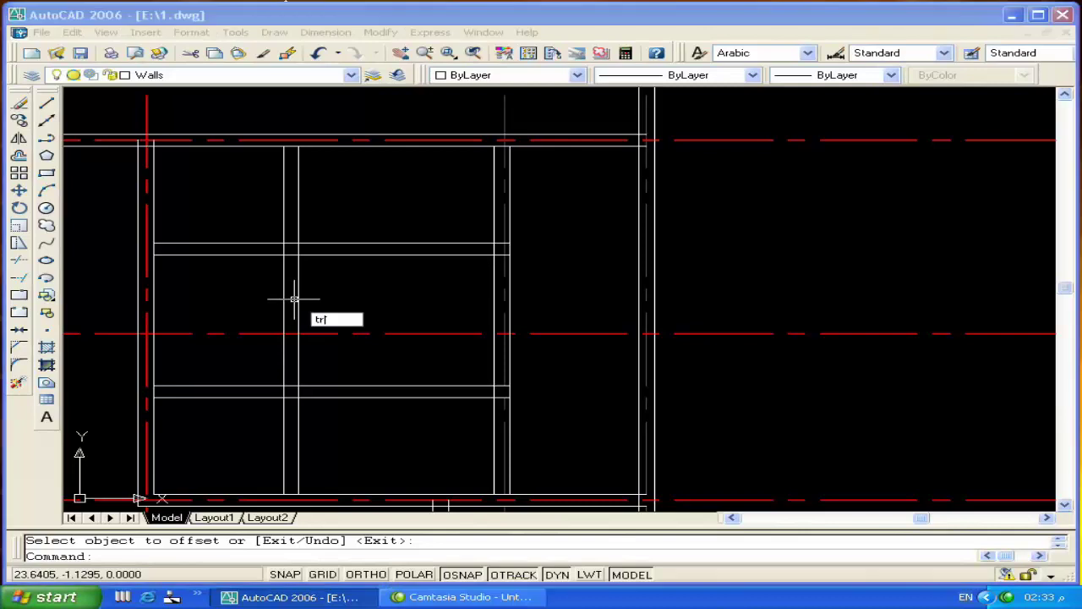
key("Return")
left_click(297, 251)
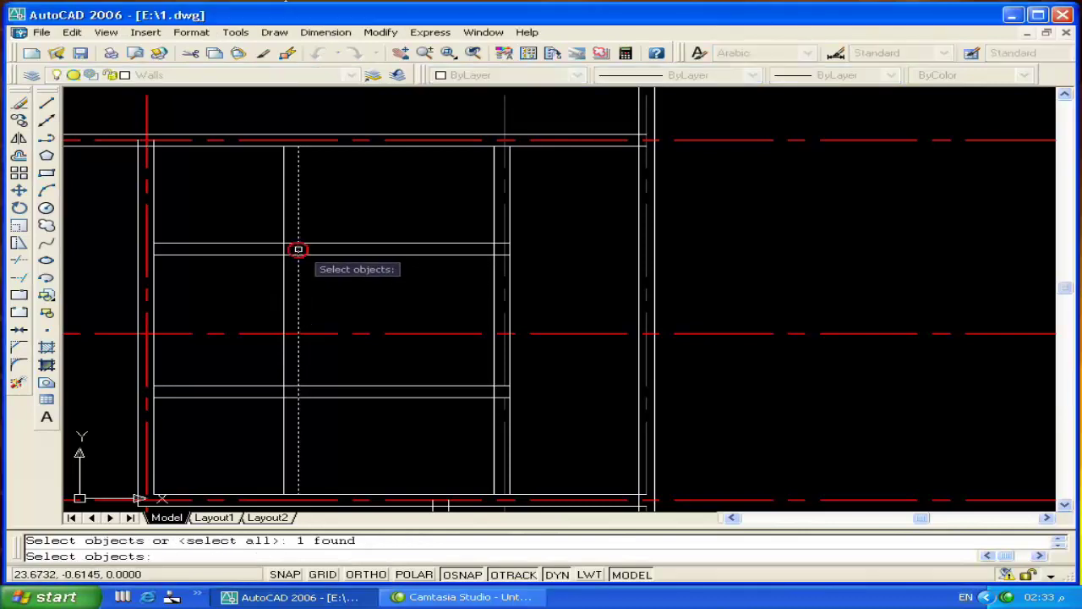
key("Return")
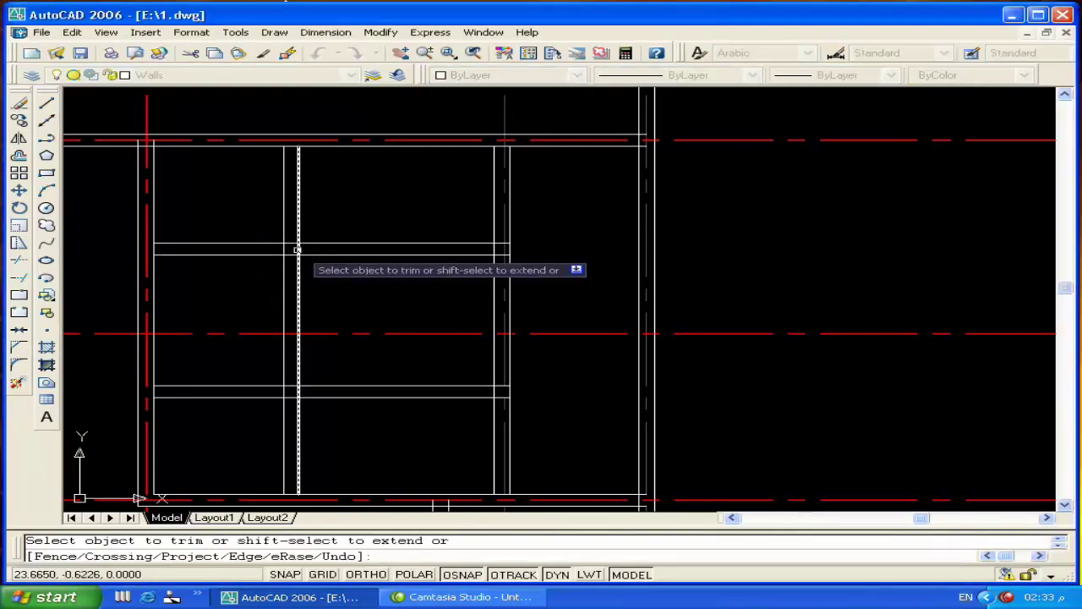
left_click(291, 254)
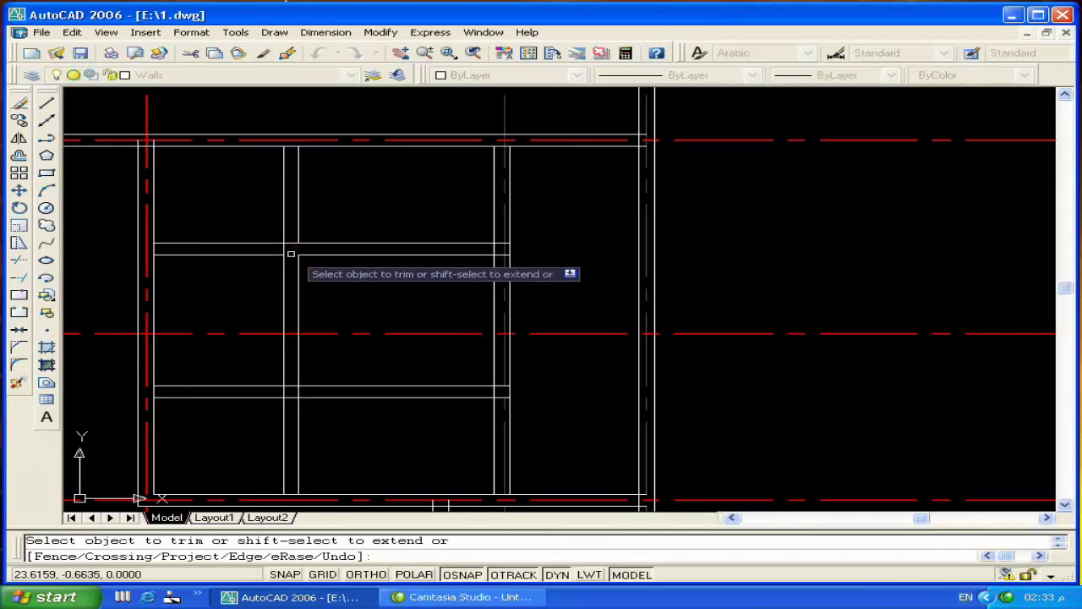
left_click(288, 385)
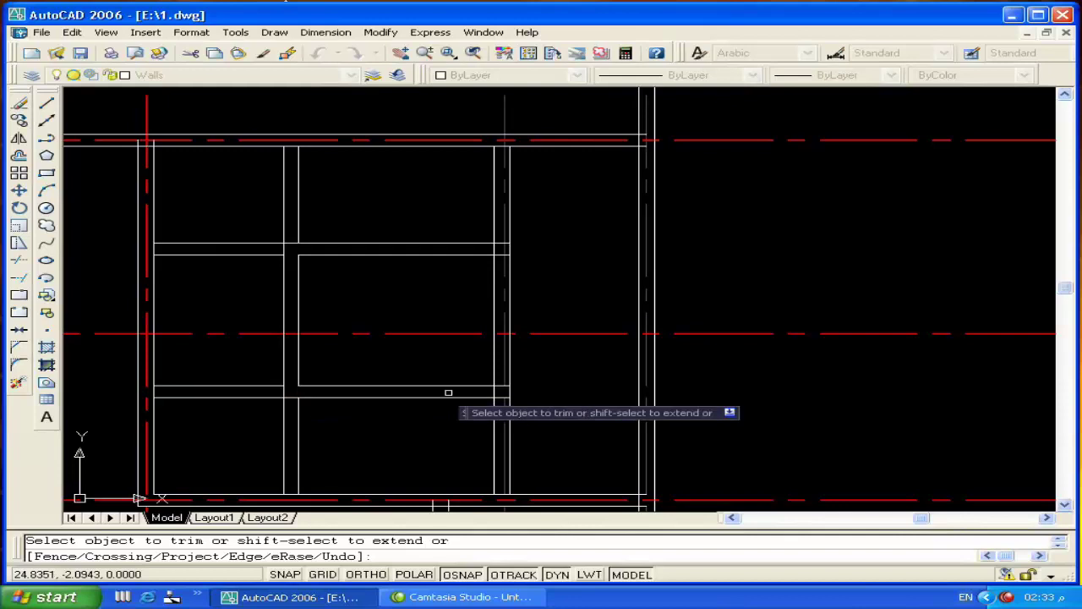
left_click(498, 388)
scroll(499, 389, "up", 2)
scroll(512, 393, "up", 2)
key("Return")
left_click(517, 392)
key("Delete")
Trim the horizontal wall line back to the wall and erase the short wall piece
scroll(518, 382, "down", 3)
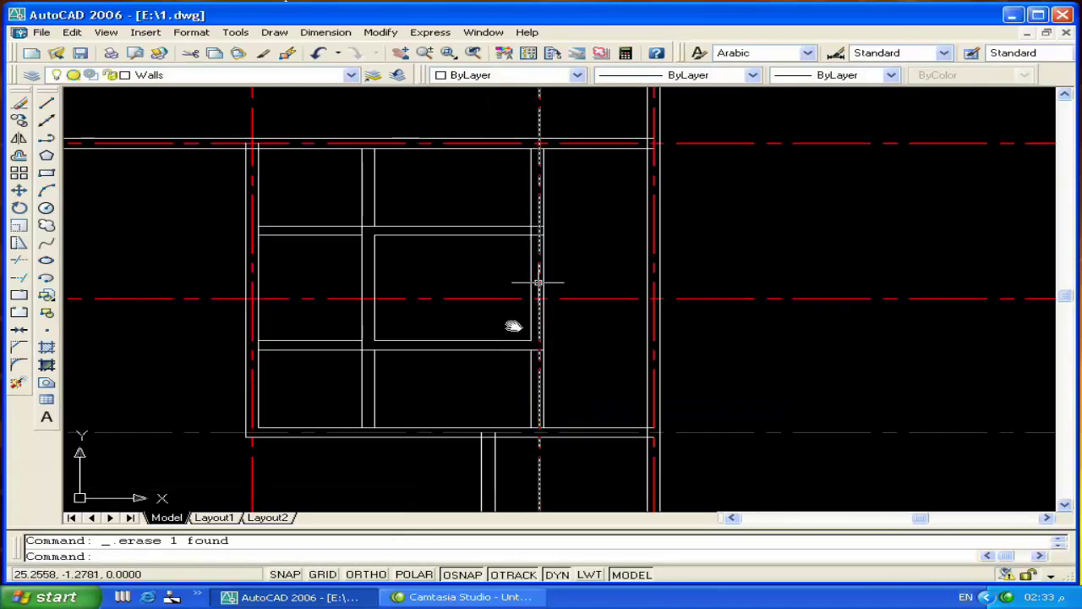
scroll(514, 326, "up", 2)
scroll(512, 283, "up", 1)
type("tr")
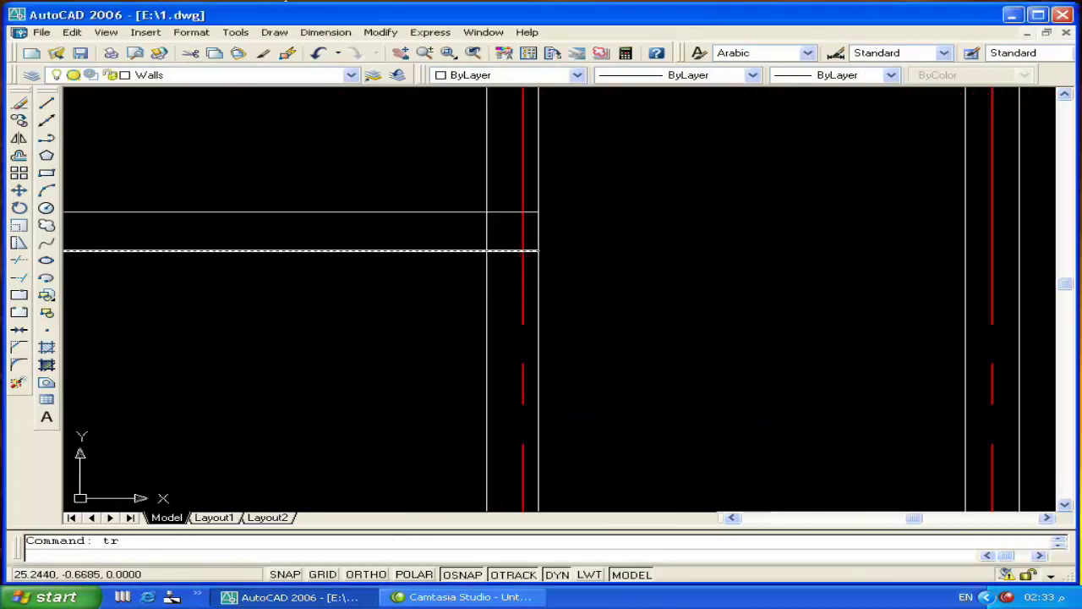
key("Return")
key("Return")
left_click(507, 212)
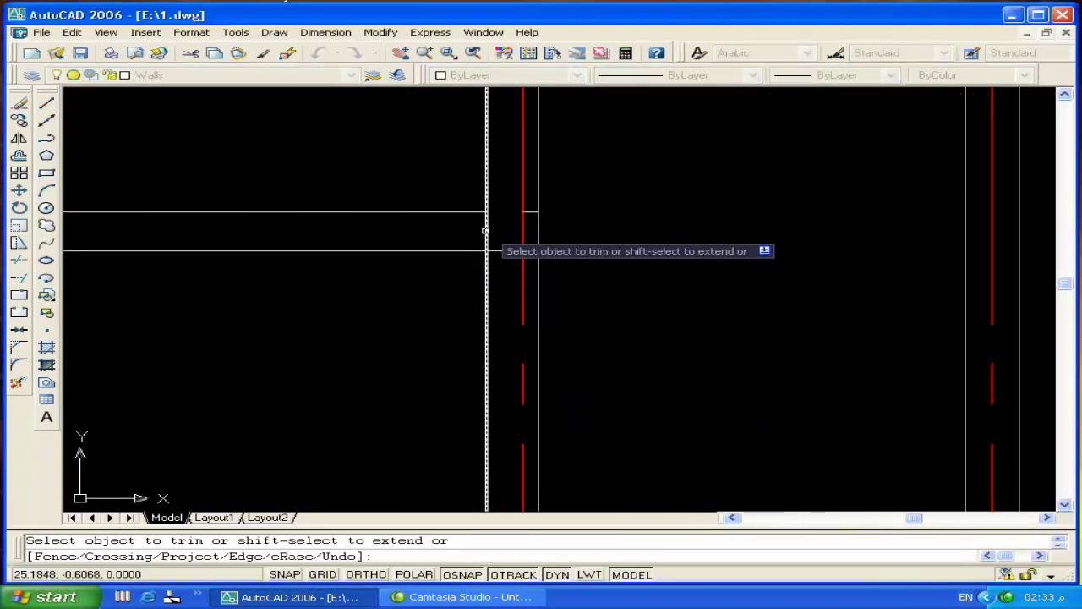
key("Return")
left_click(503, 225)
left_click(559, 206)
key("Delete")
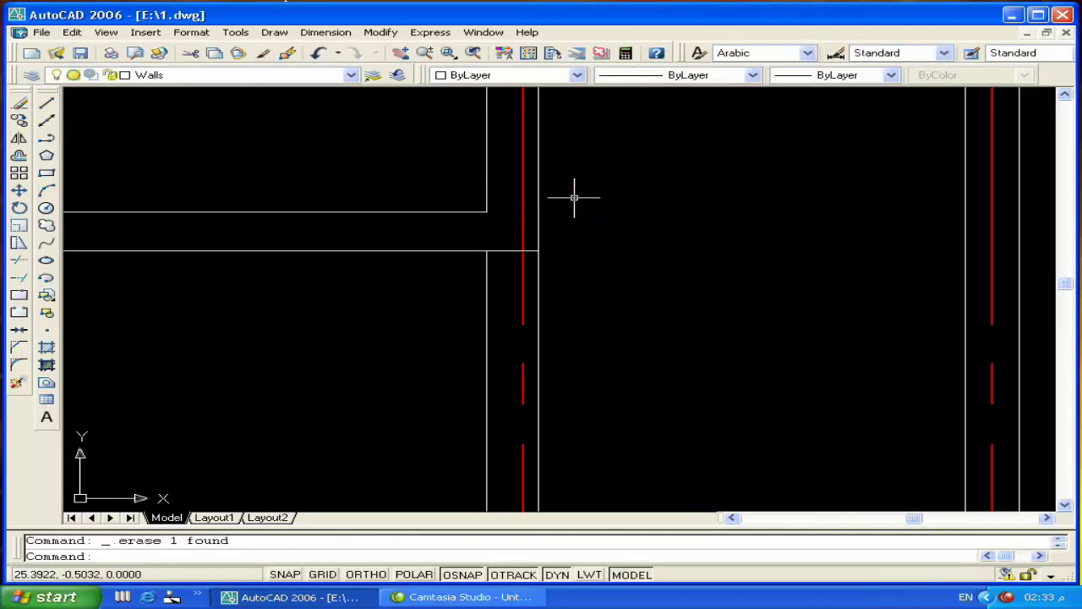
scroll(592, 212, "down", 5)
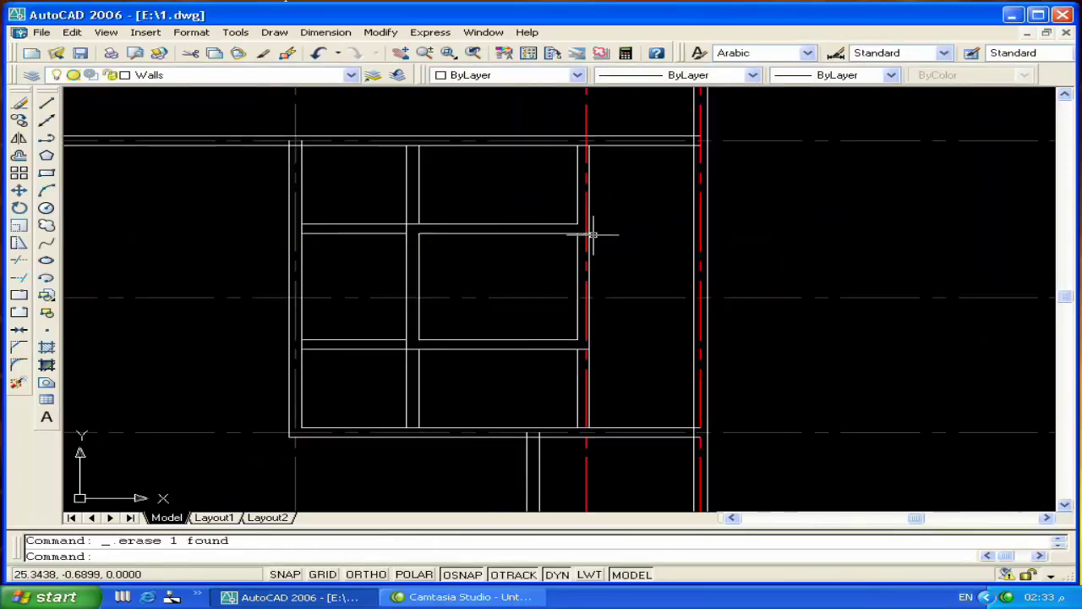
middle_click_drag(587, 234, 530, 234)
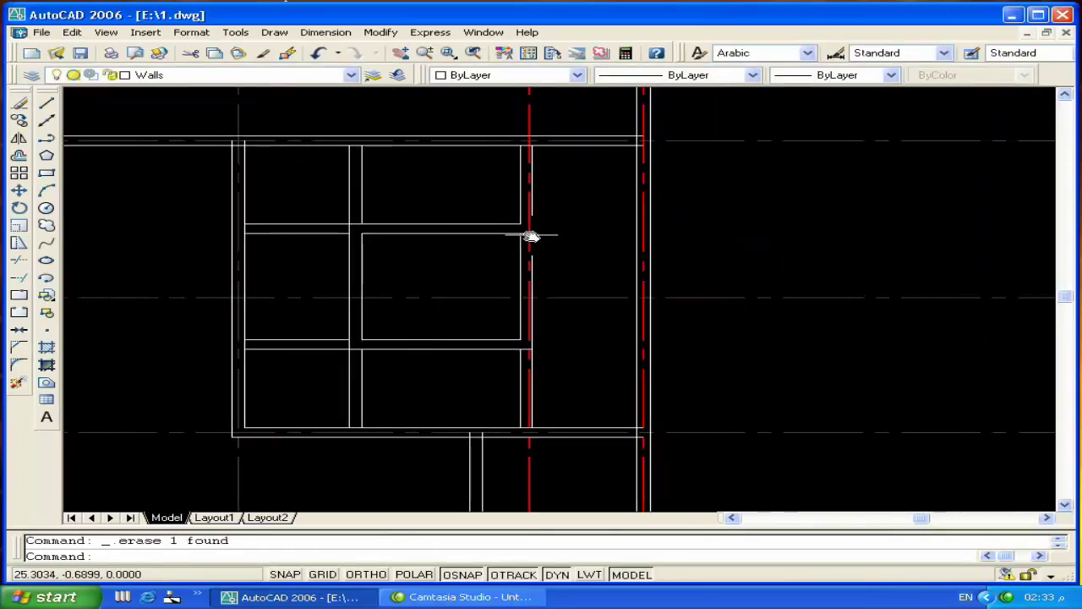
Undo the last erase and trim, and restore the Standard toolbar to its original layout
left_click(313, 54)
double_click(317, 63)
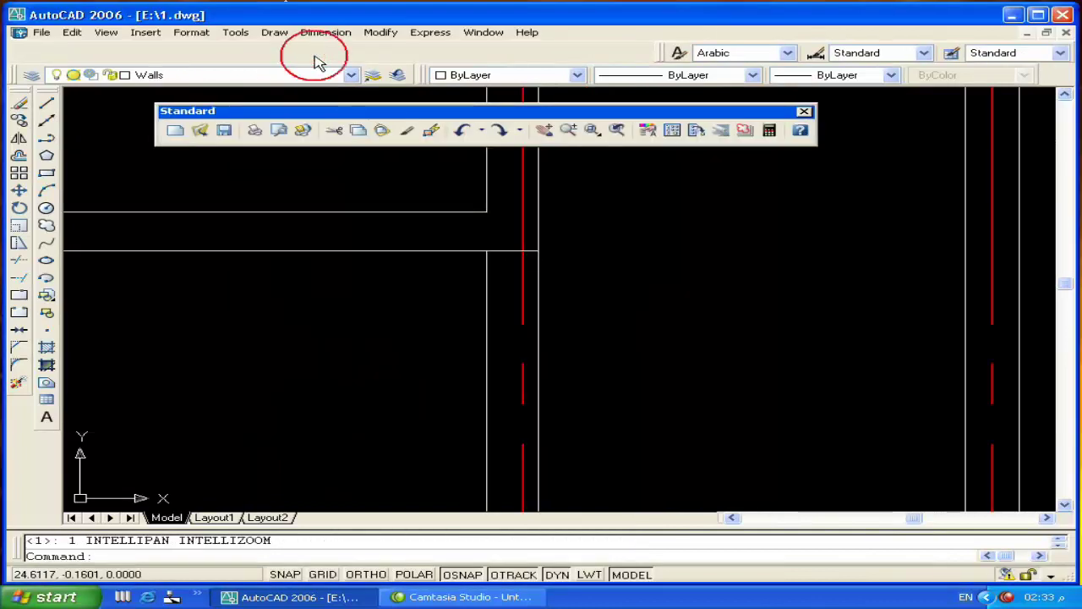
left_click(460, 131)
left_click(460, 132)
mouse_move(461, 114)
left_mouse_down()
mouse_move(411, 60)
mouse_move(349, 56)
left_mouse_up()
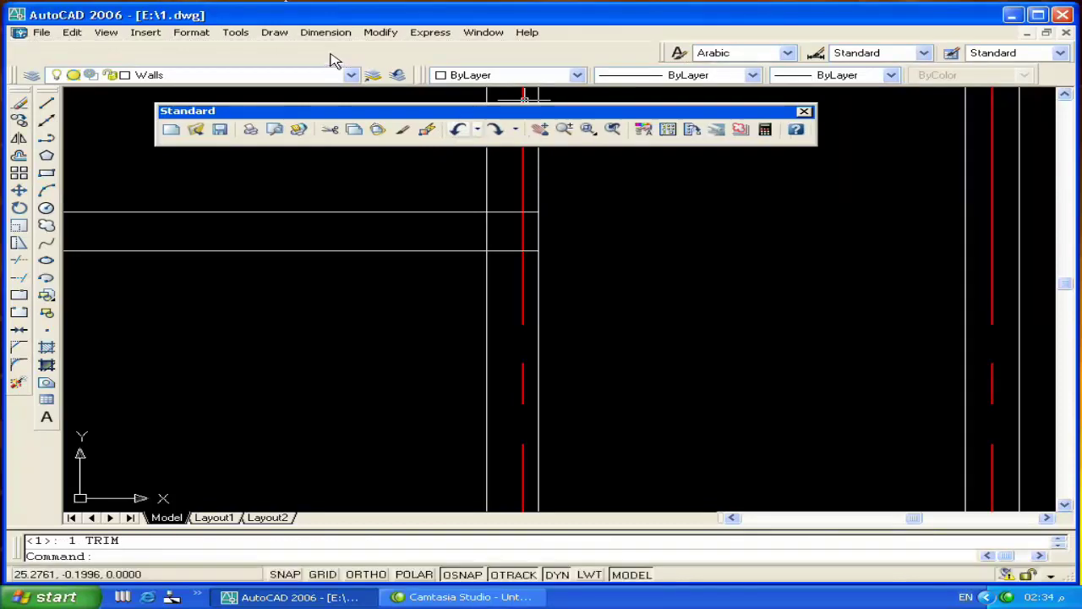
left_click_drag(335, 61, 330, 60)
Trim the lower horizontal line and the short vertical piece so the junction forms a clean corner
type("tr")
key("Return")
left_click(538, 258)
left_click(494, 258)
double_click(482, 264)
left_click(487, 266)
key("Return")
left_click(506, 251)
key("Return")
key("Return")
key("Return")
left_click(486, 233)
key("Return")
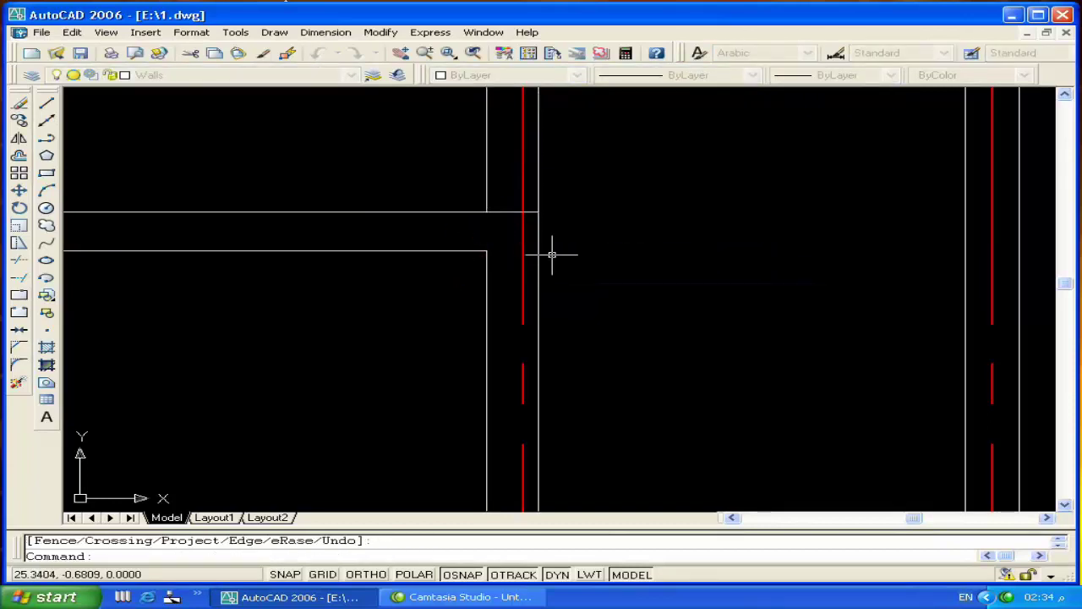
scroll(552, 253, "down", 3)
scroll(451, 242, "up", 2)
Erase the horizontal line and the four short lines above and below the shaft
left_click(452, 241)
key("Delete")
left_click(524, 193)
key("Delete")
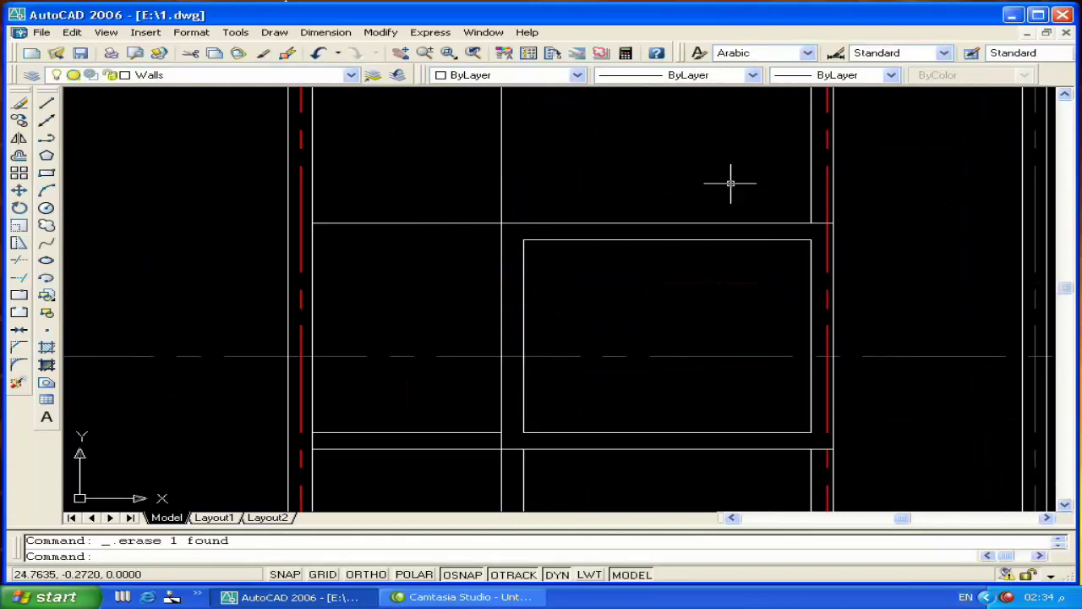
left_click(811, 183)
key("Delete")
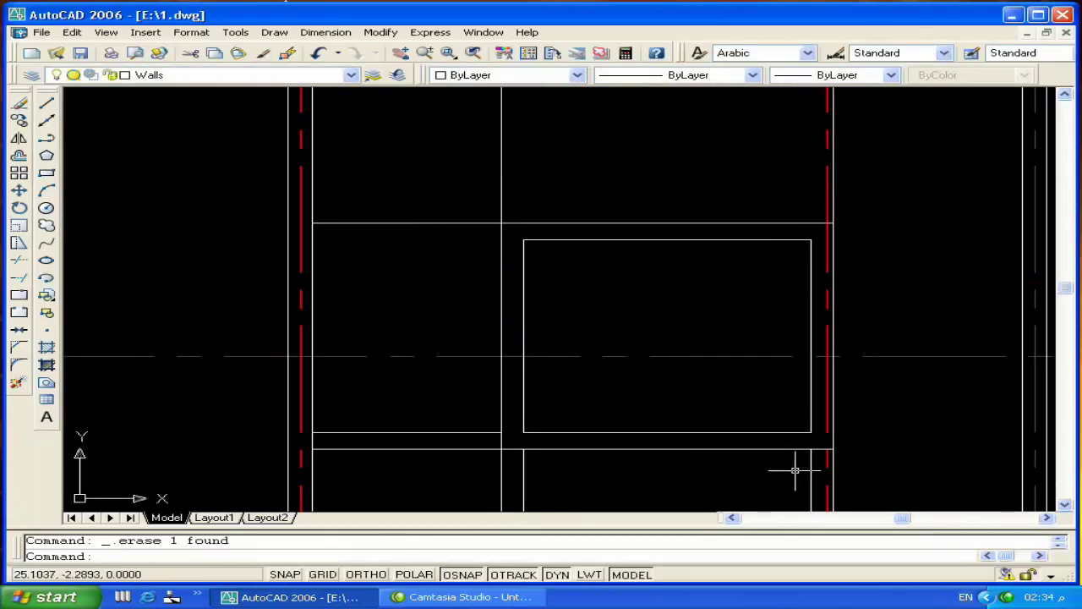
left_click(810, 476)
key("Delete")
left_click(524, 469)
key("Delete")
middle_click_drag(600, 372, 457, 294)
Draw both corner-to-corner diagonals across the square shaft to mark it with an X
type("l")
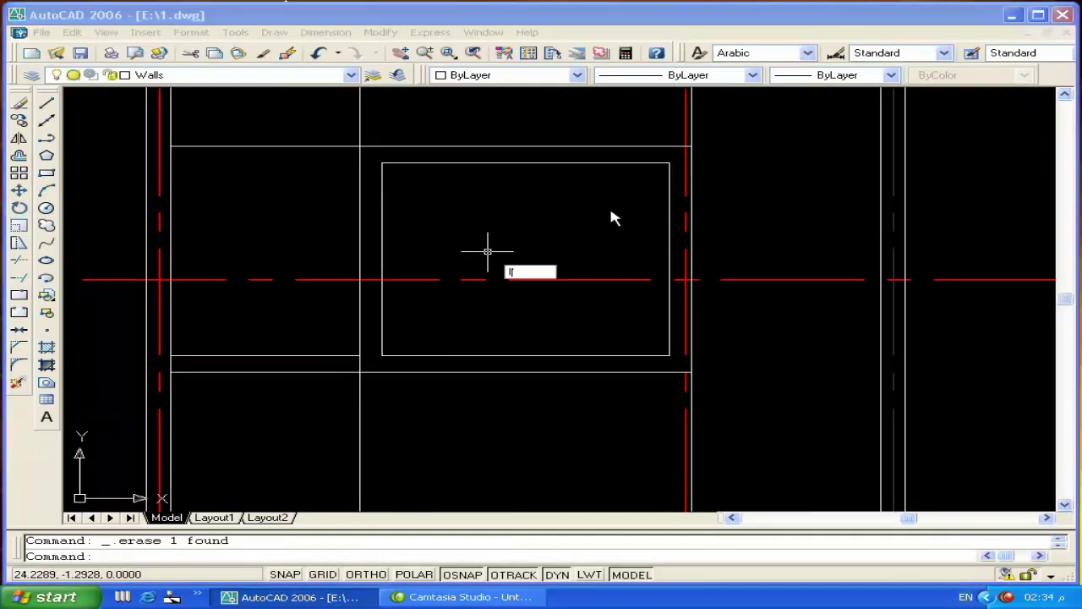
key("Return")
left_click(661, 166)
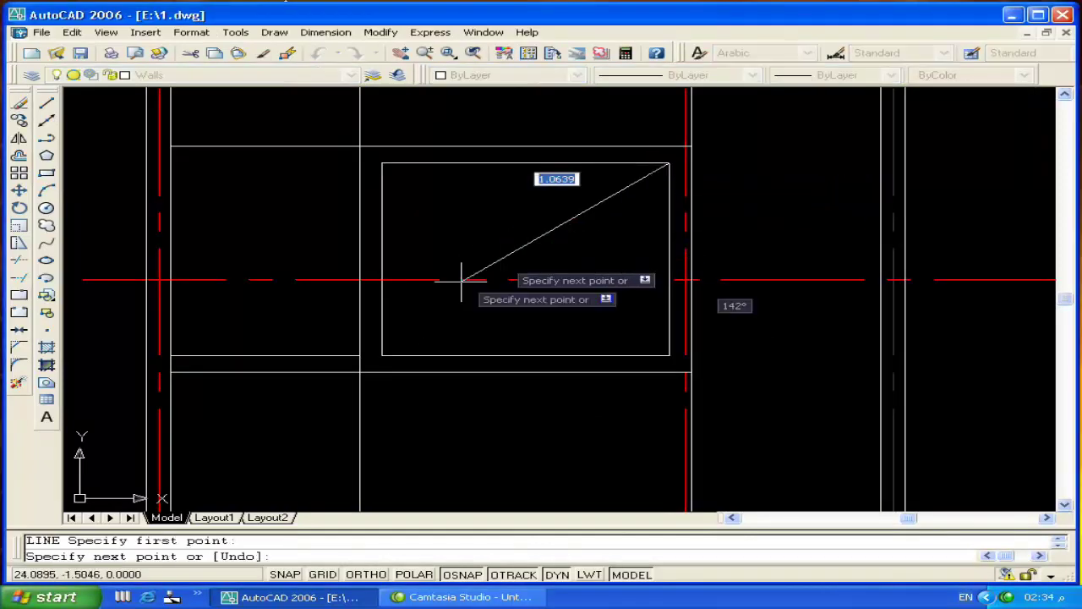
left_click(382, 354)
key("Return")
key("Return")
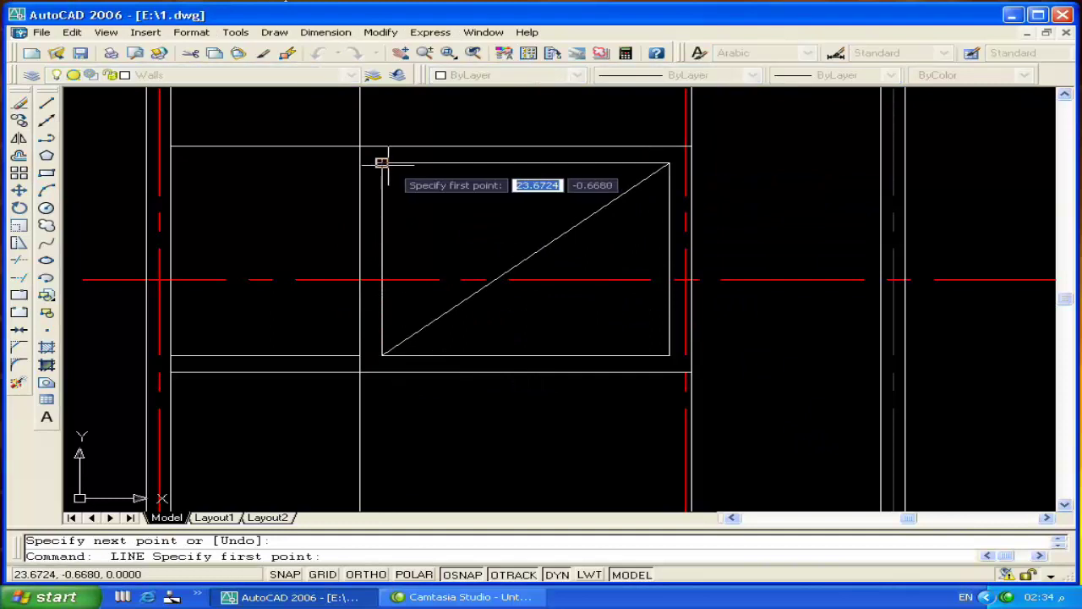
left_click(382, 163)
left_click(668, 353)
key("Return")
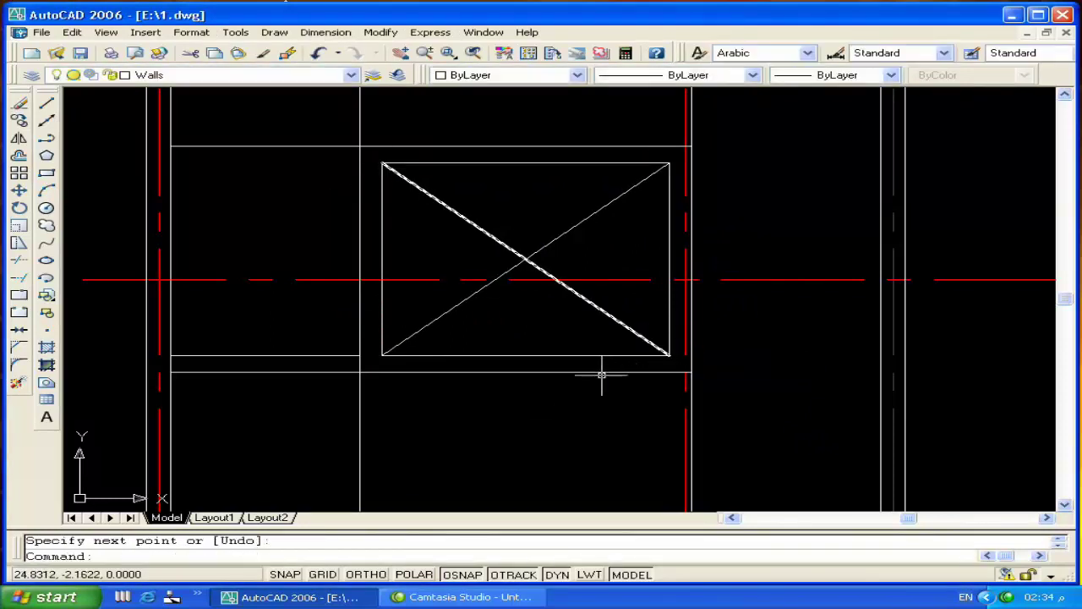
scroll(512, 343, "down", 1)
scroll(512, 343, "down", 1)
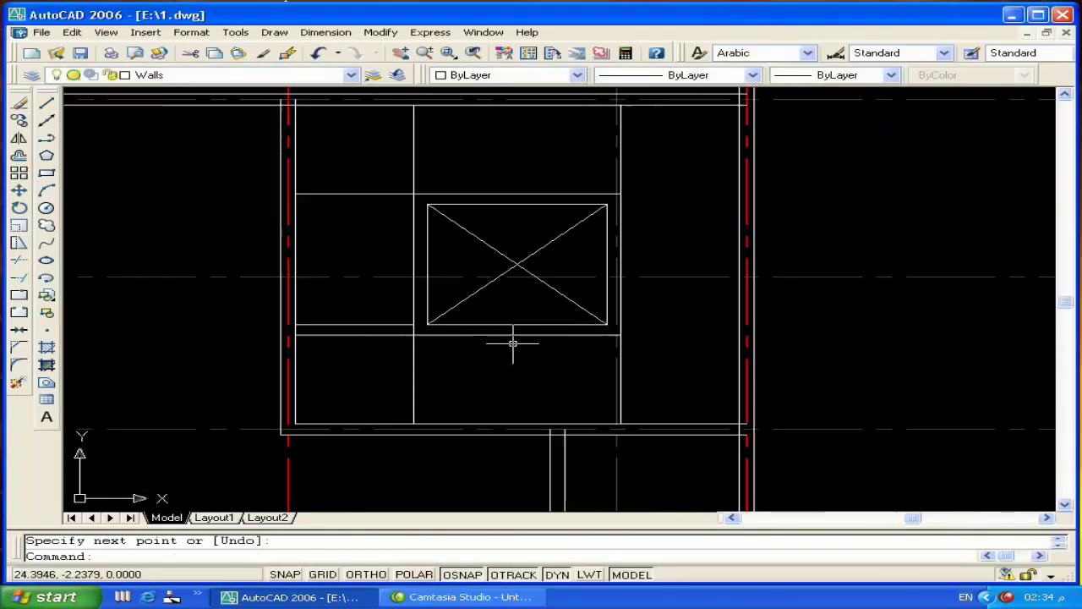
left_click(366, 326)
Erase the short horizontal line, then measure the bay's left-to-right width with DI as 1.7550
key("Delete")
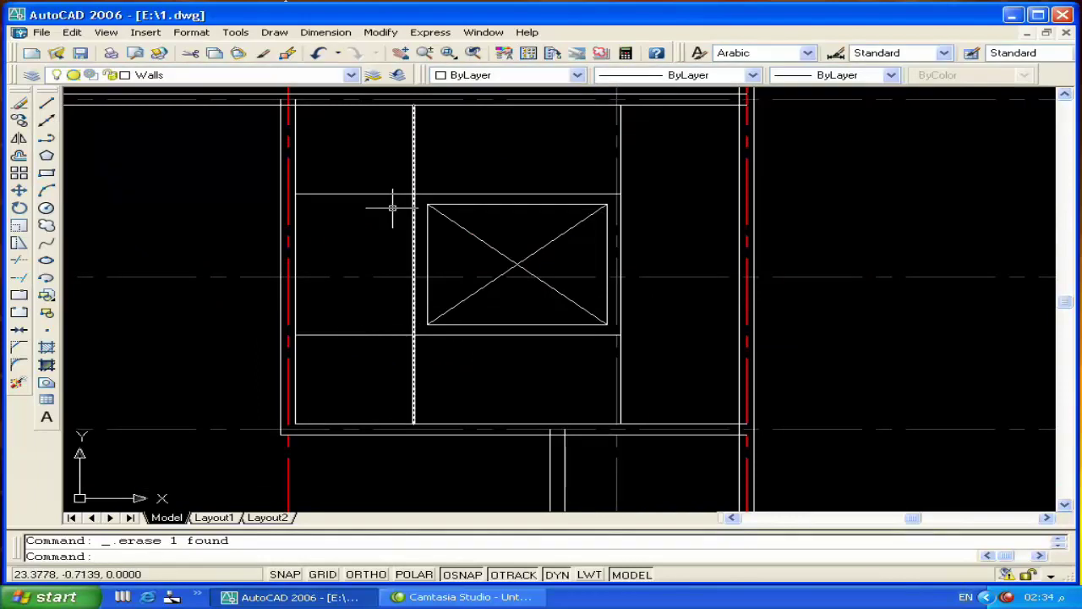
type("di")
key("Return")
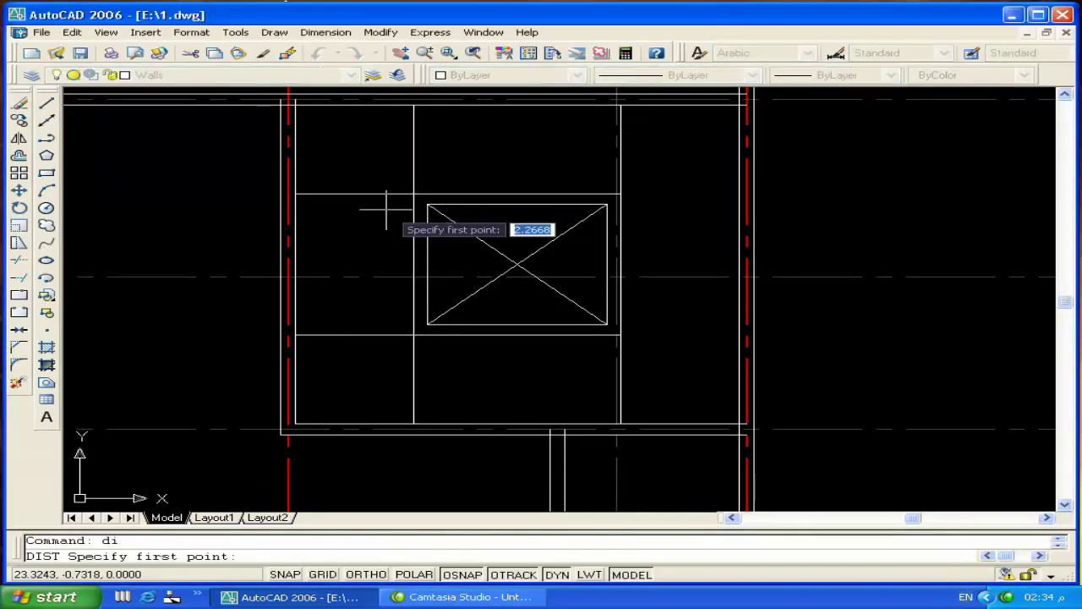
left_click(414, 157)
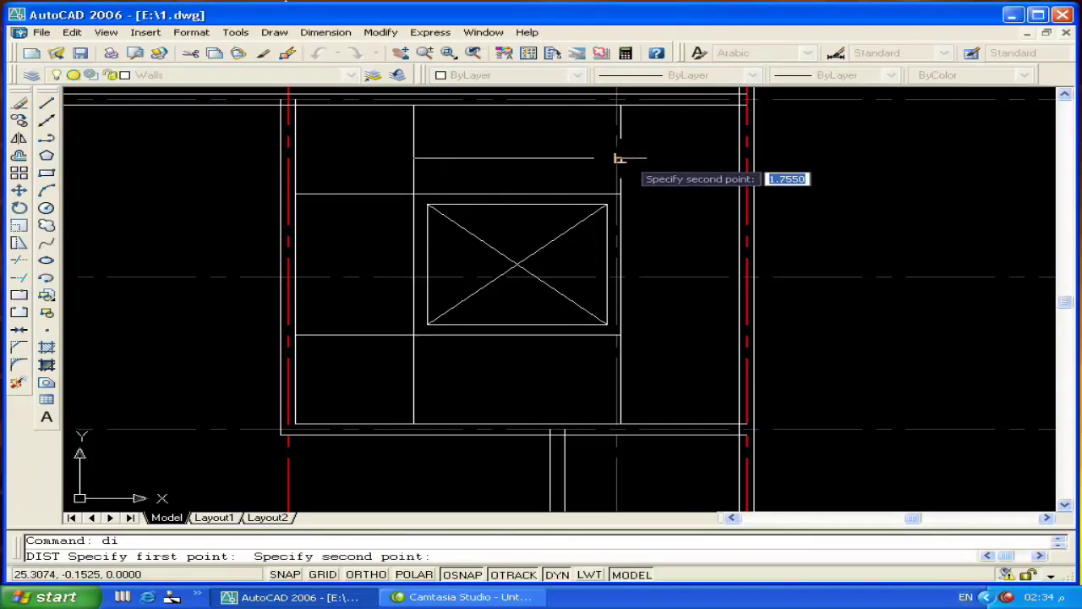
left_click(623, 158)
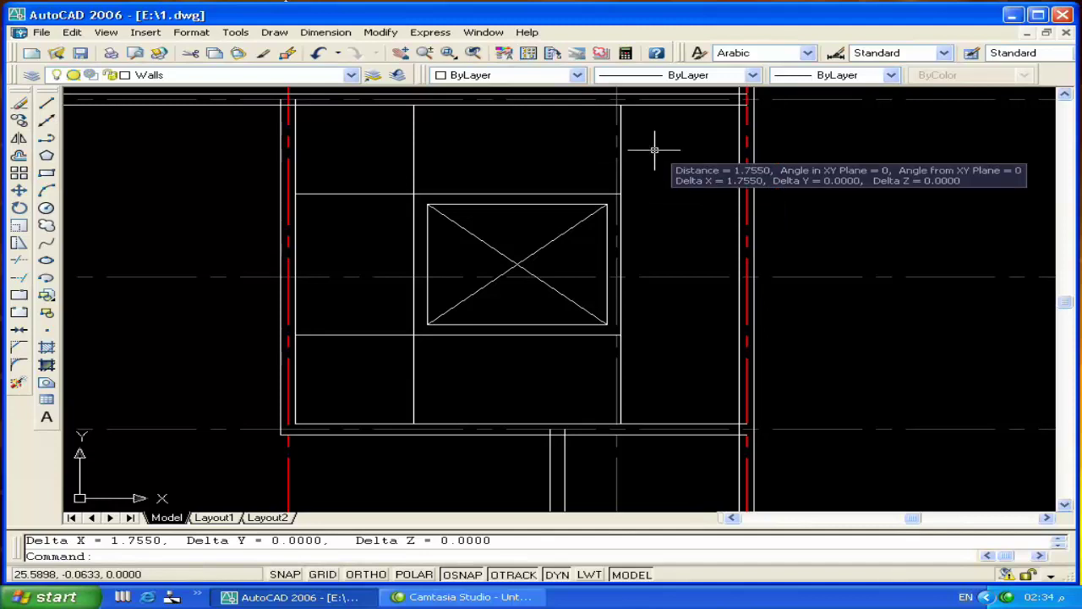
middle_click_drag(521, 141, 496, 193)
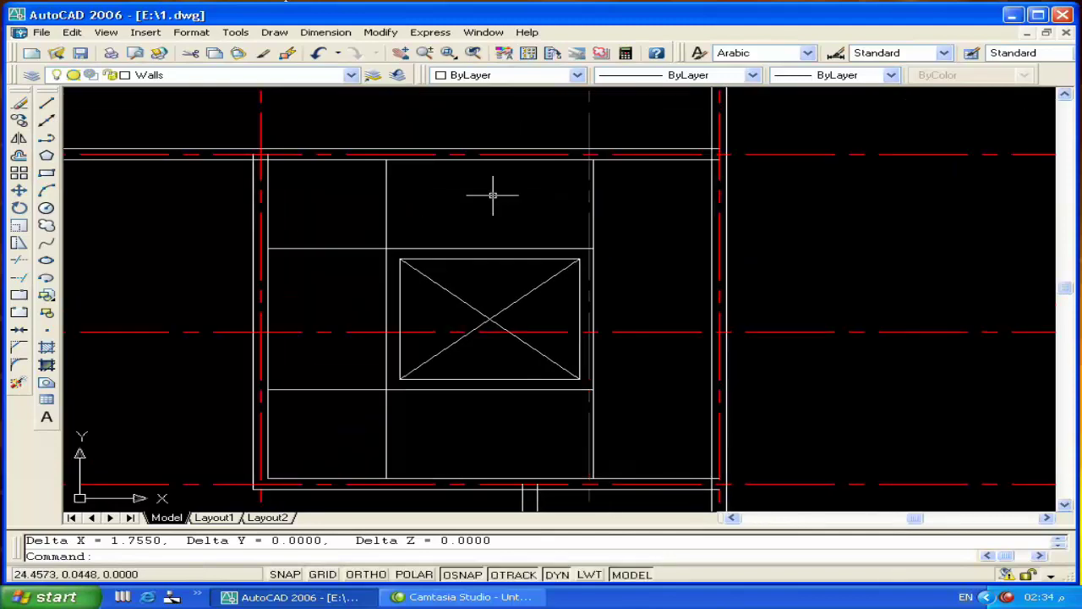
Draw a line from @.25,0 off the bay's lower-left corner, using From, up to the top wall
type("l")
key("Return")
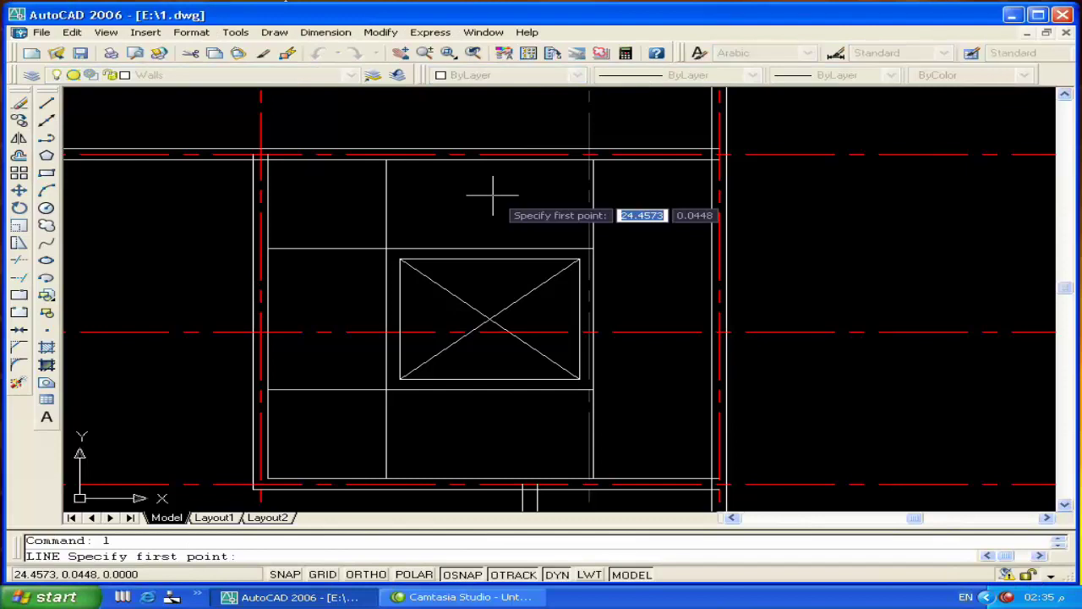
right_click(495, 201, "shift")
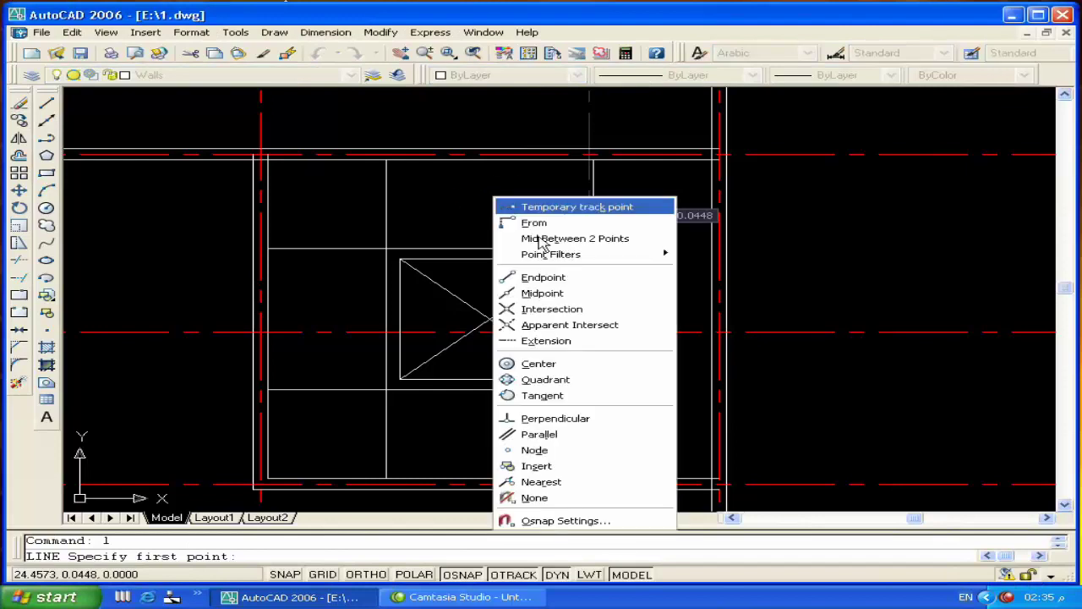
left_click(532, 224)
left_click(386, 248)
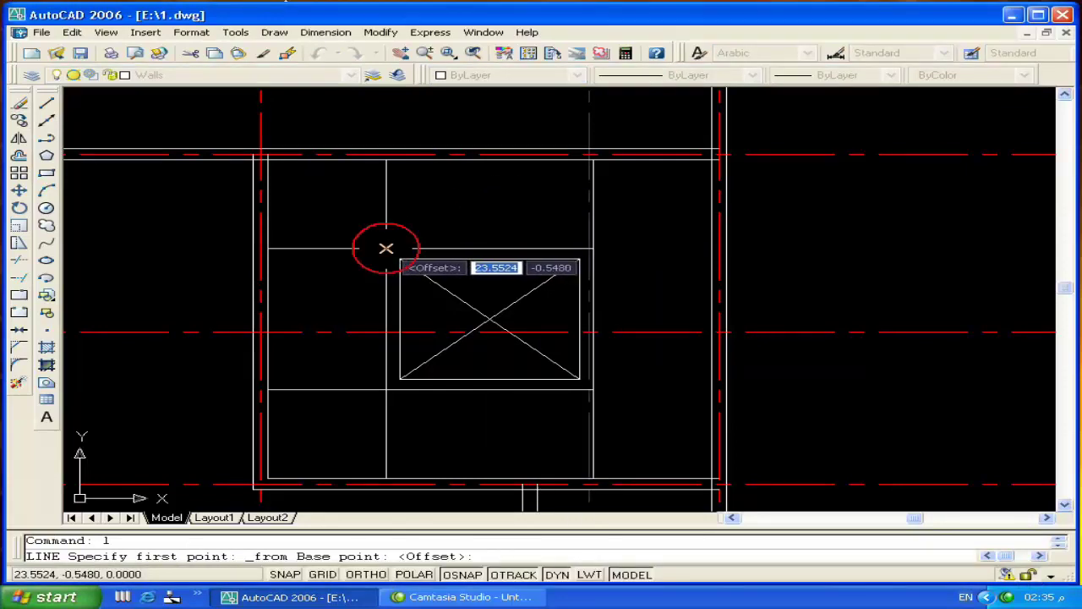
type("@")
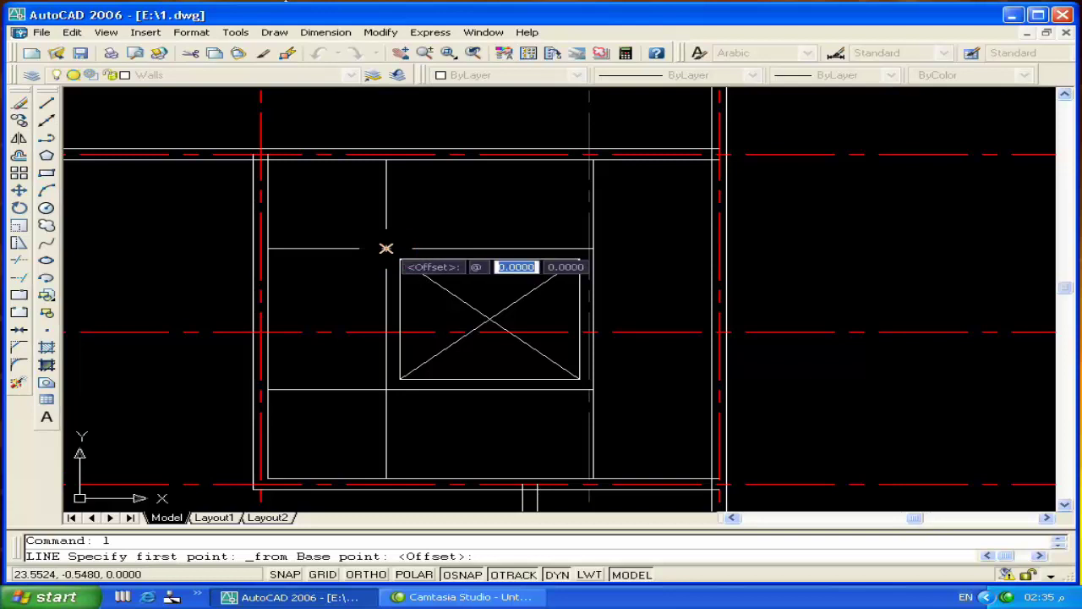
type(".25,0")
key("Return")
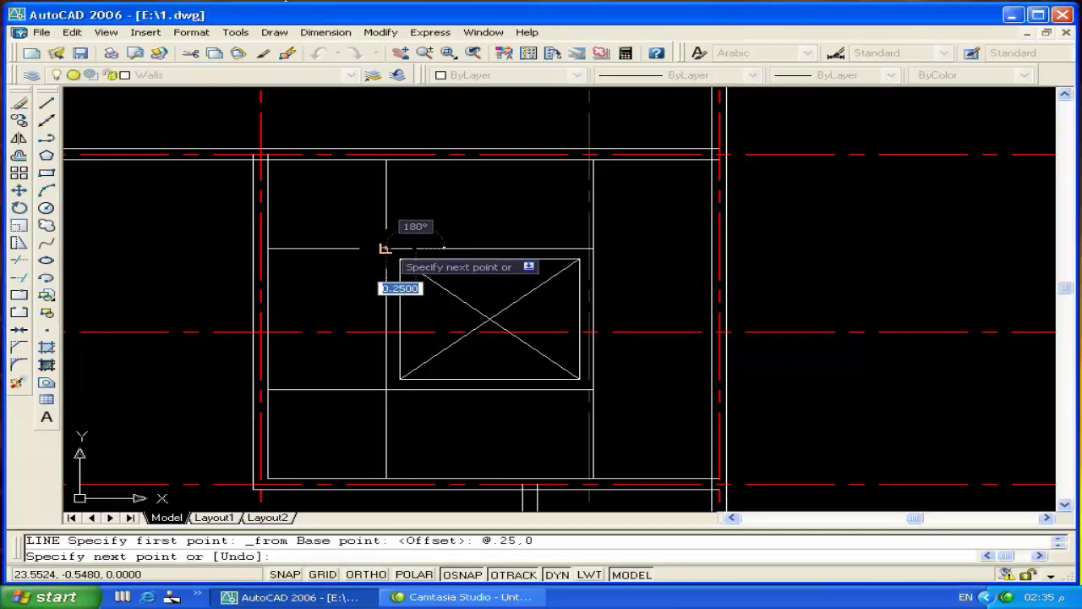
left_click(415, 159)
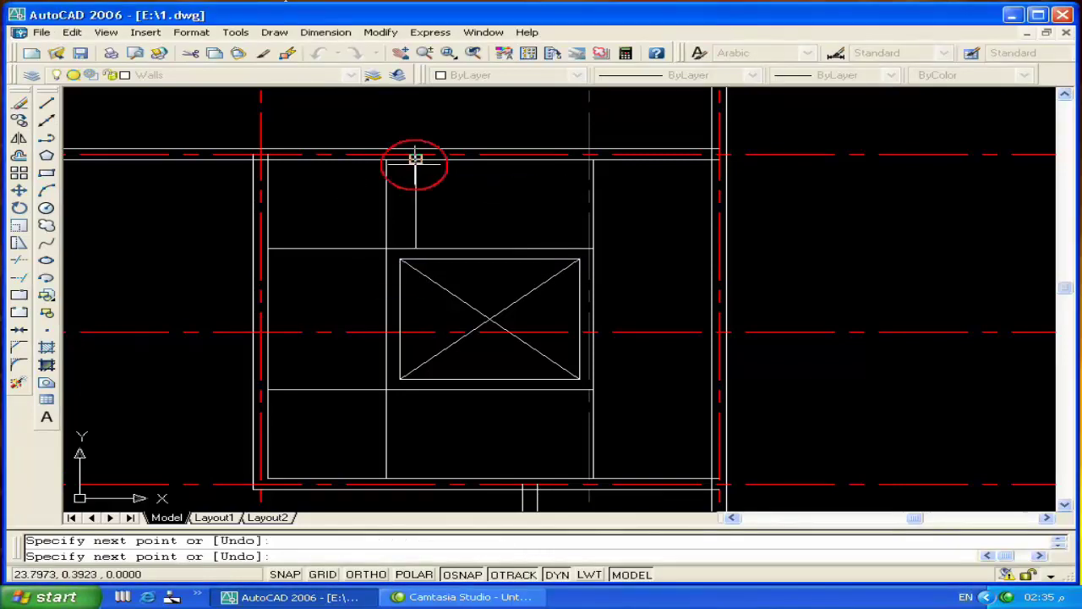
key("Return")
Offset the line five times at .25 spacing across the bay toward the right wall
type("o")
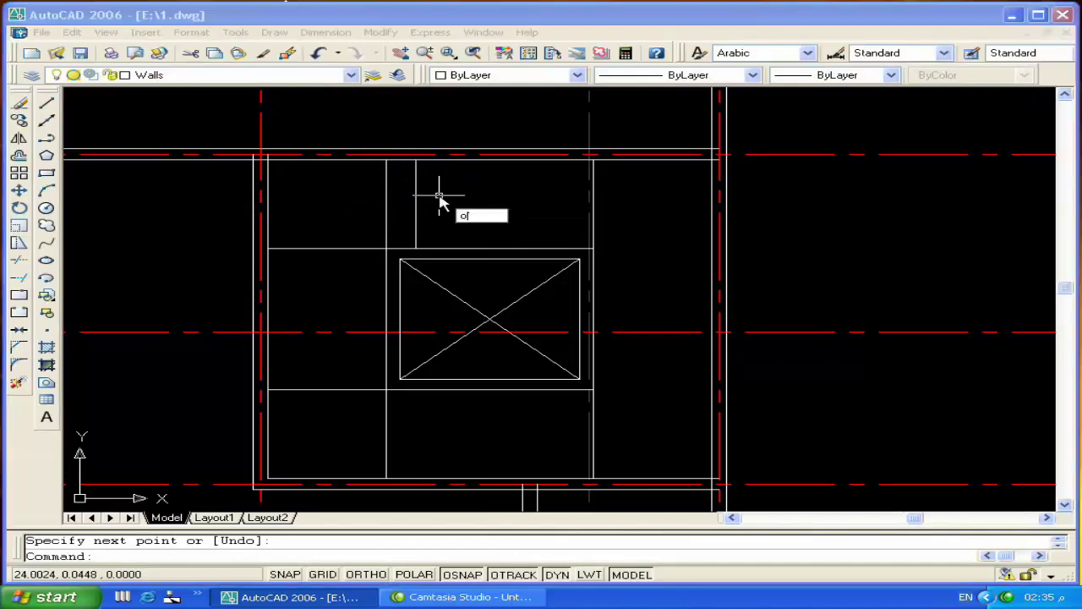
key("Return")
type(".25")
key("Return")
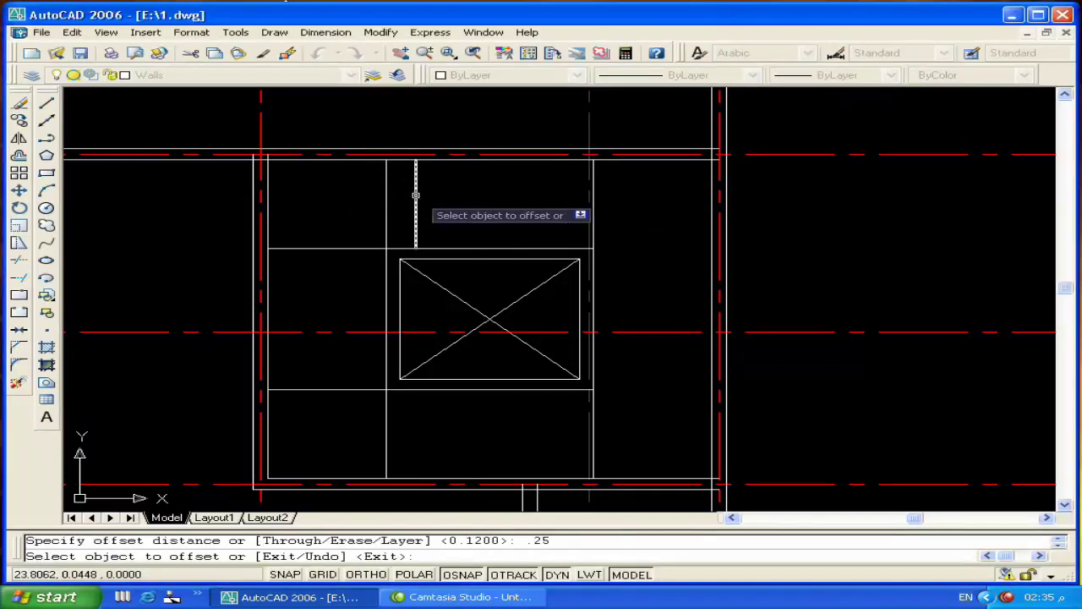
left_click(416, 203)
left_click(462, 196)
left_click(446, 194)
left_click(510, 200)
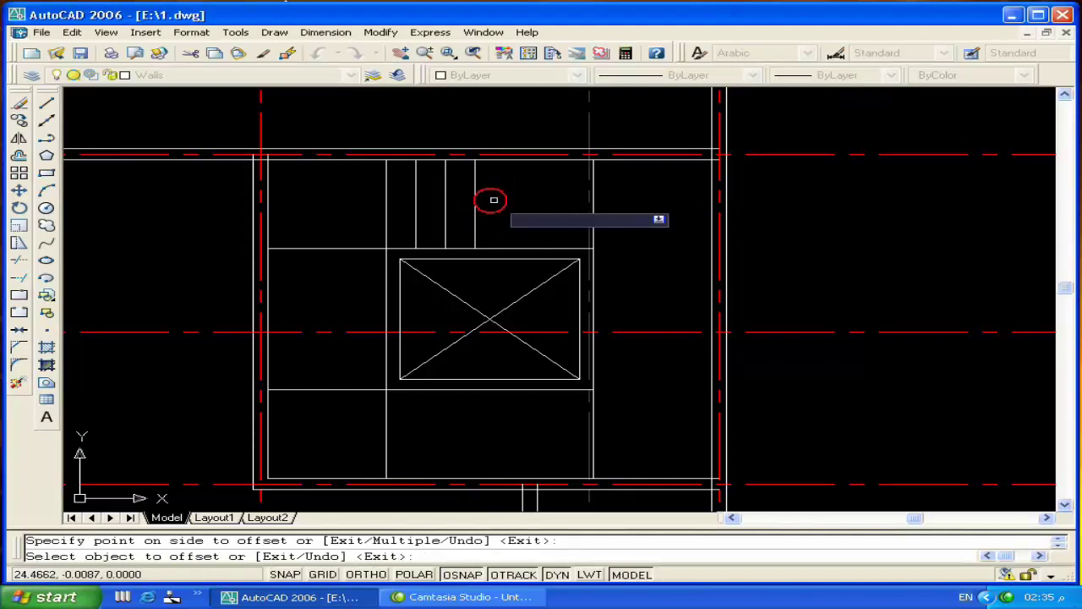
left_click(474, 200)
left_click(525, 200)
left_click(505, 198)
left_click(541, 199)
left_click(534, 199)
left_click(586, 200)
key("Return")
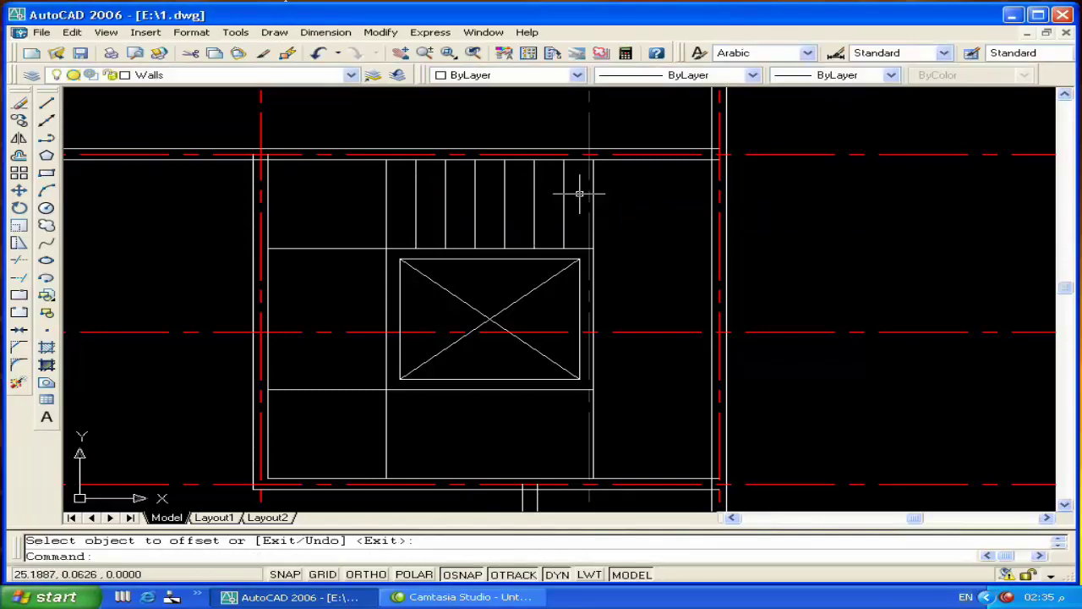
scroll(580, 194, "up", 2)
middle_click_drag(526, 193, 511, 227)
scroll(514, 218, "down", 1)
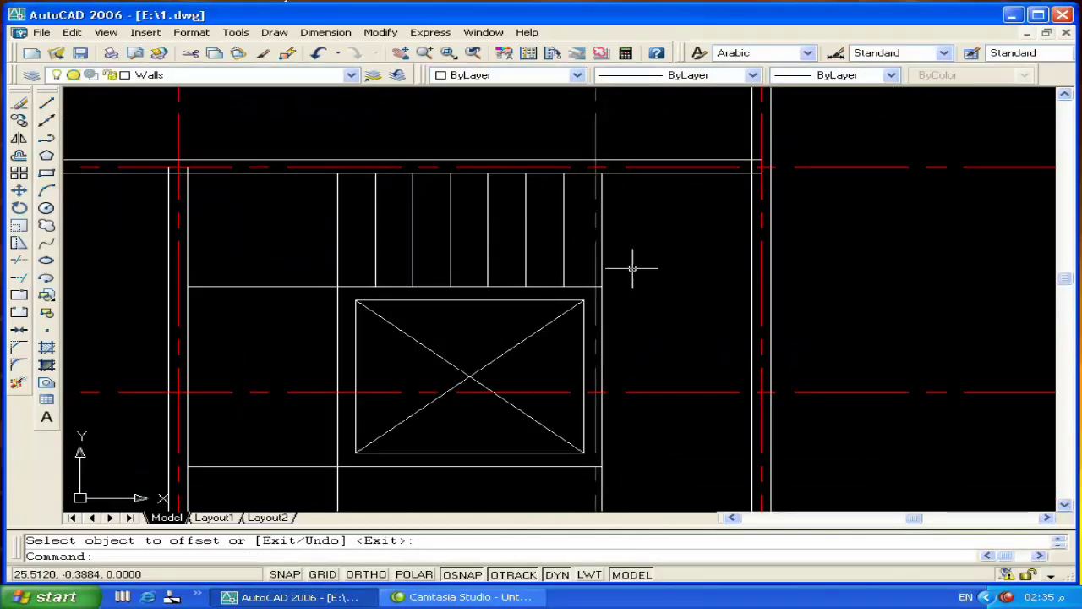
Offset the seven tread lines and one more line by .5 so each tread is doubled
left_click(314, 259)
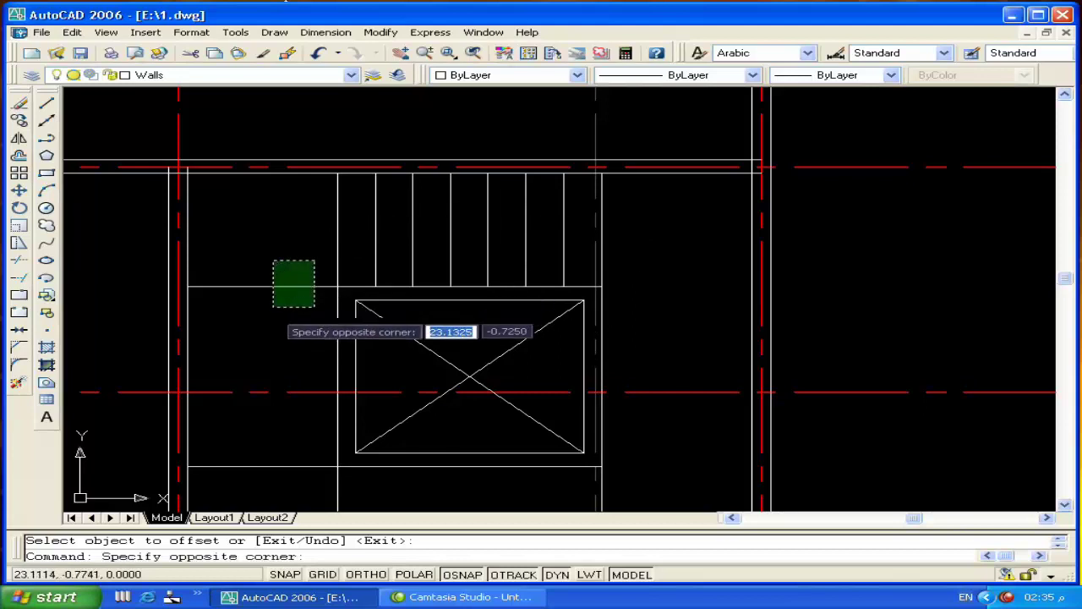
left_click(277, 300)
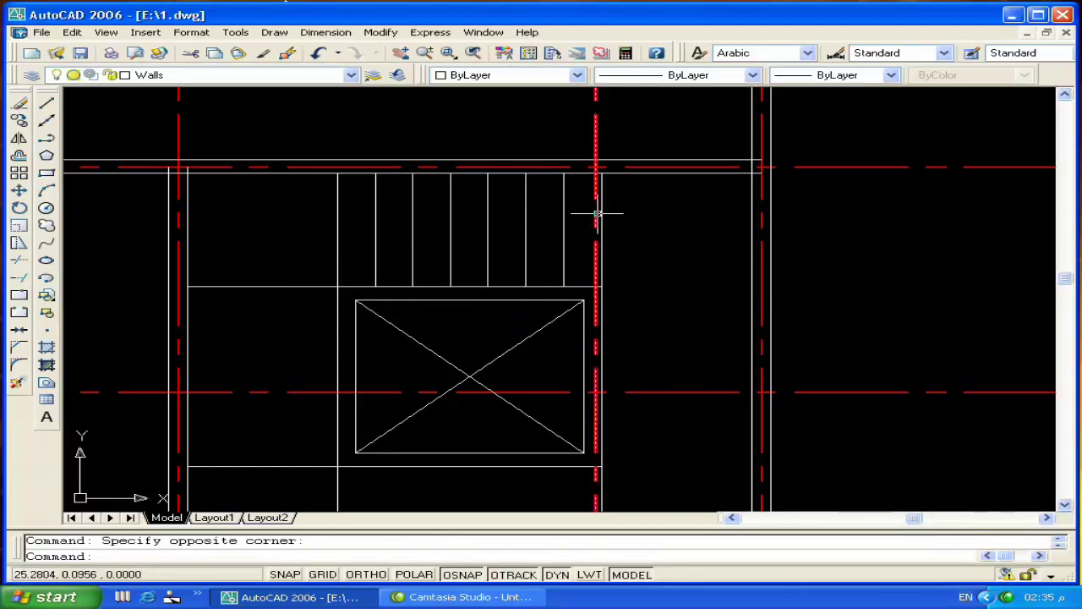
scroll(597, 213, "up", 2)
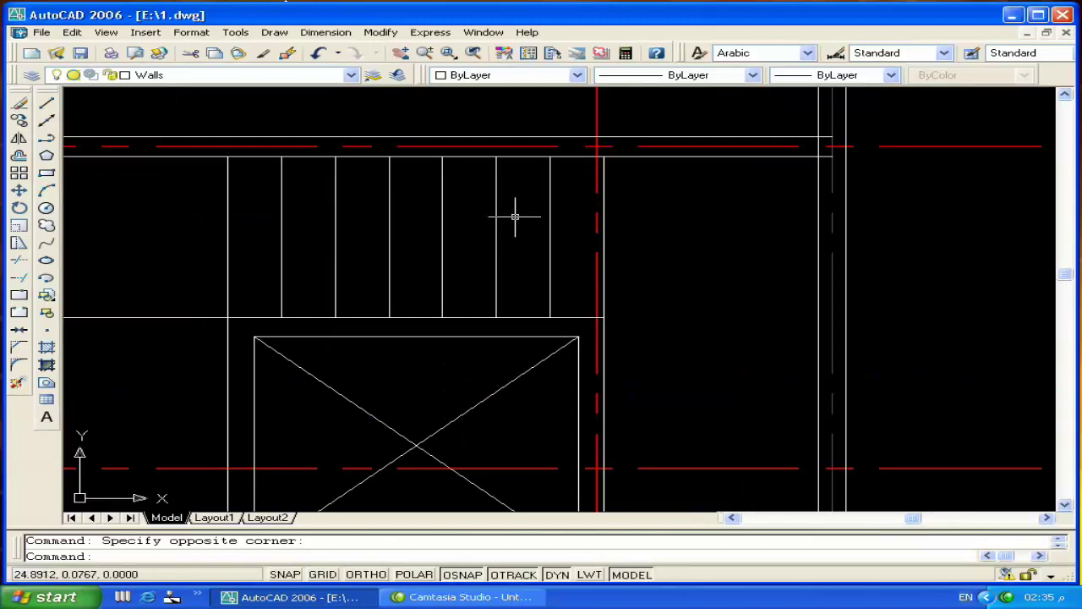
type("o")
key("Return")
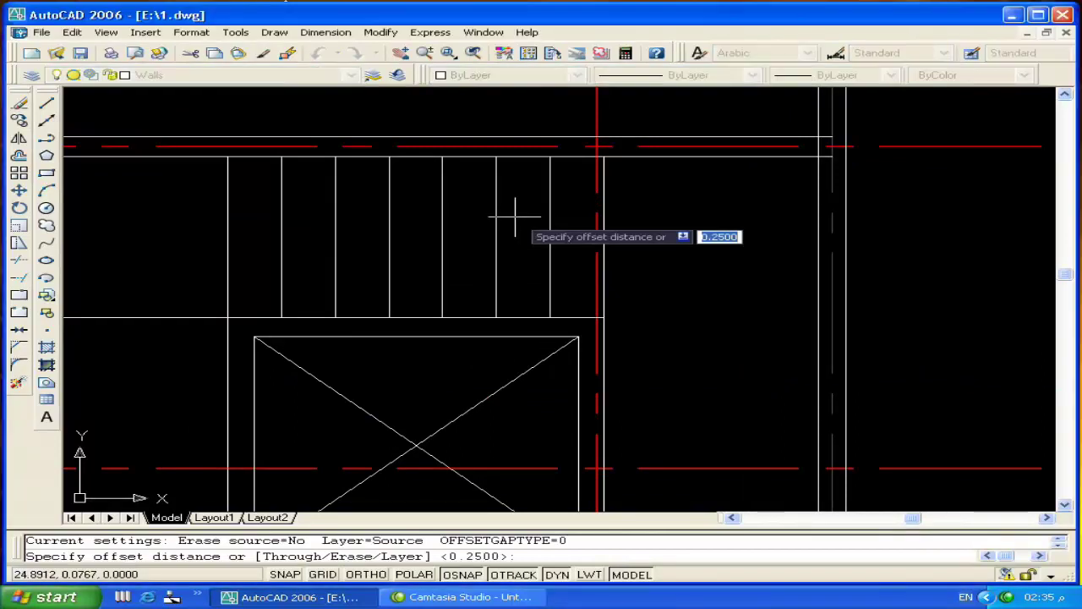
type(".5")
key("Return")
left_click(550, 217)
left_click(507, 217)
left_click(496, 218)
left_click(459, 218)
left_click(442, 225)
left_click(415, 230)
left_click(386, 232)
left_click(349, 233)
left_click(335, 232)
left_click(303, 238)
left_click(282, 242)
left_click(237, 241)
left_click(228, 242)
left_click(189, 246)
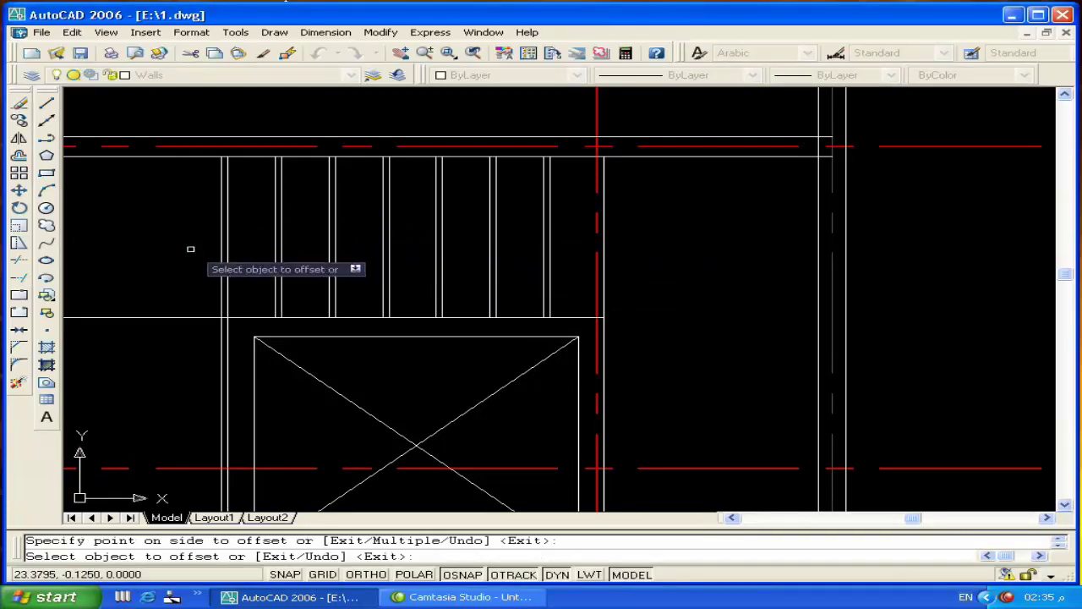
left_click(604, 248)
left_click(545, 271)
key("Return")
Trim the doubled treads' overhanging ends back to the bay's horizontal edge
type("tr")
key("Return")
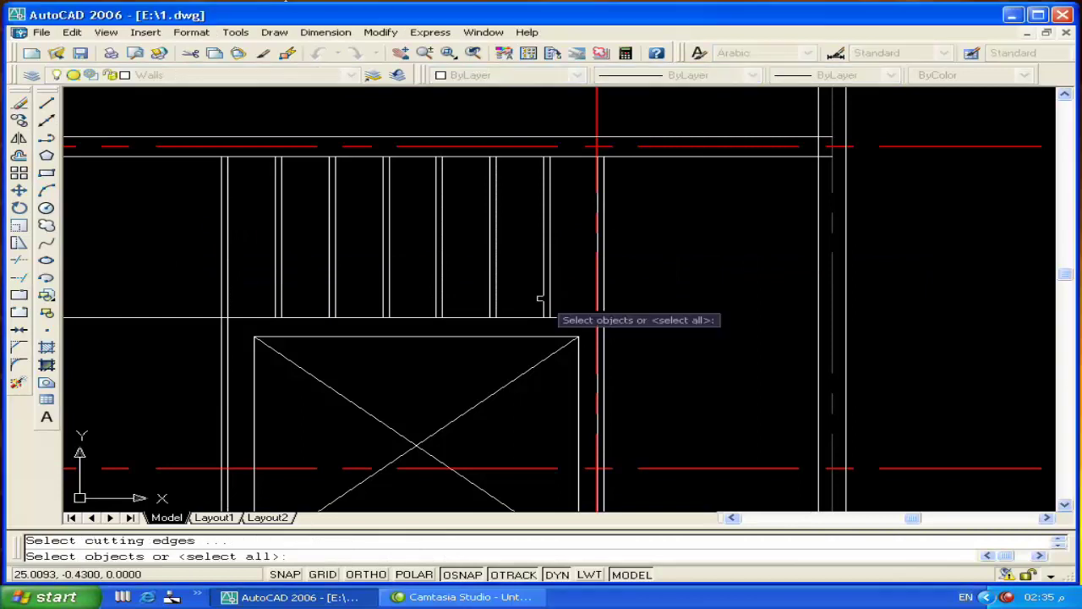
left_click(583, 317)
scroll(597, 323, "up", 5)
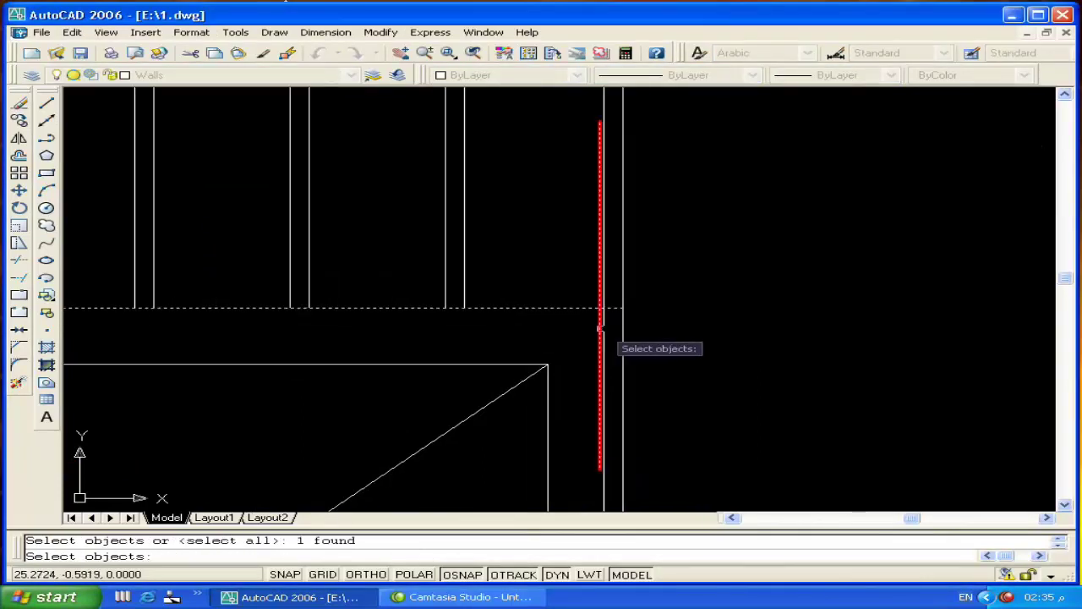
scroll(592, 323, "up", 5)
key("Return")
scroll(587, 322, "down", 3)
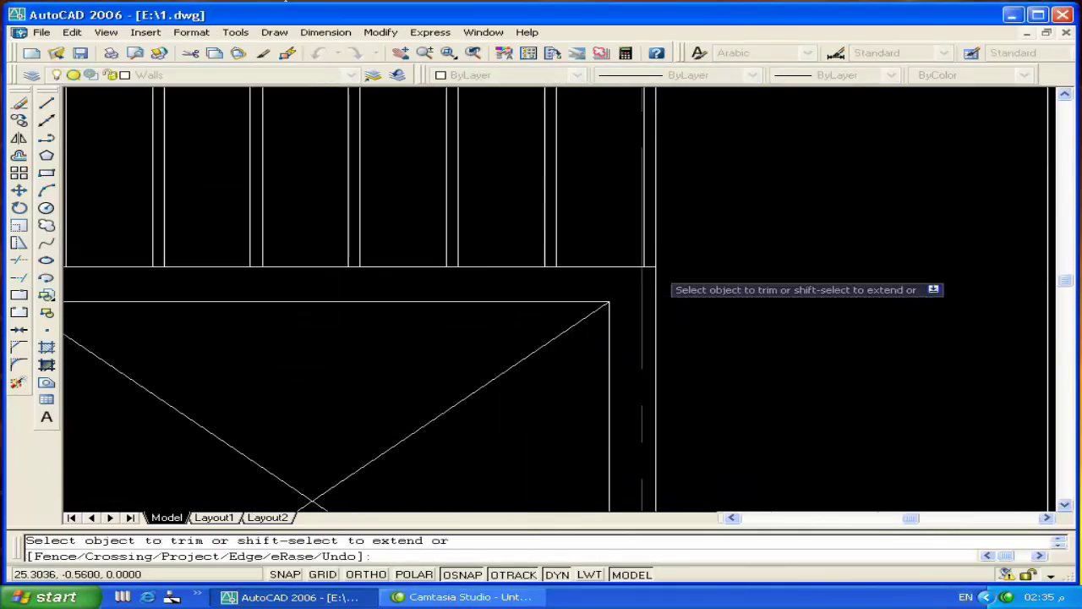
middle_click_drag(345, 279, 439, 285)
scroll(369, 272, "up", 3)
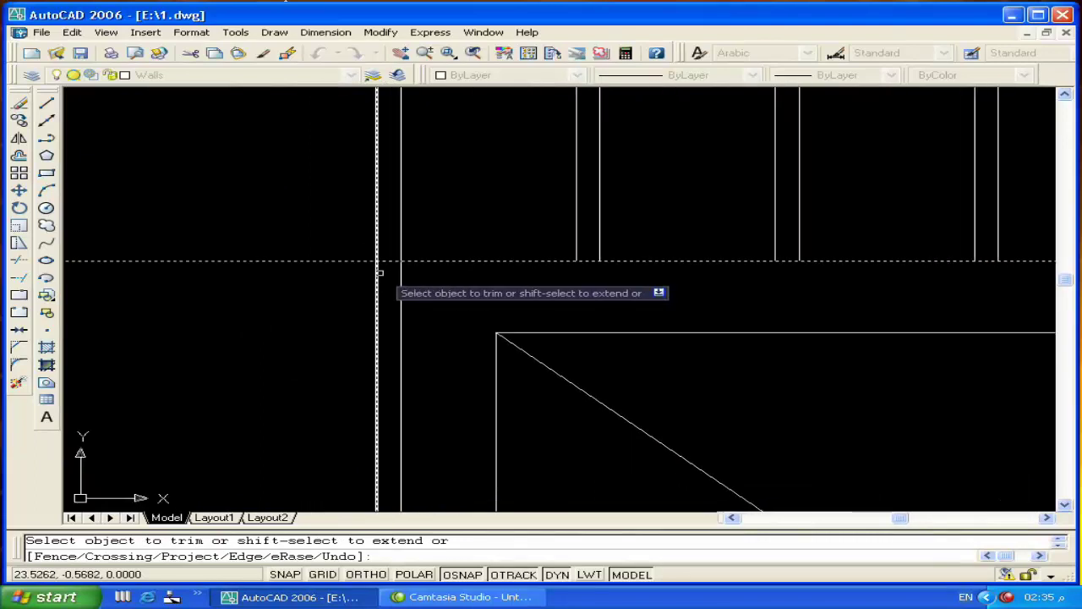
key("Return")
scroll(430, 256, "down", 8)
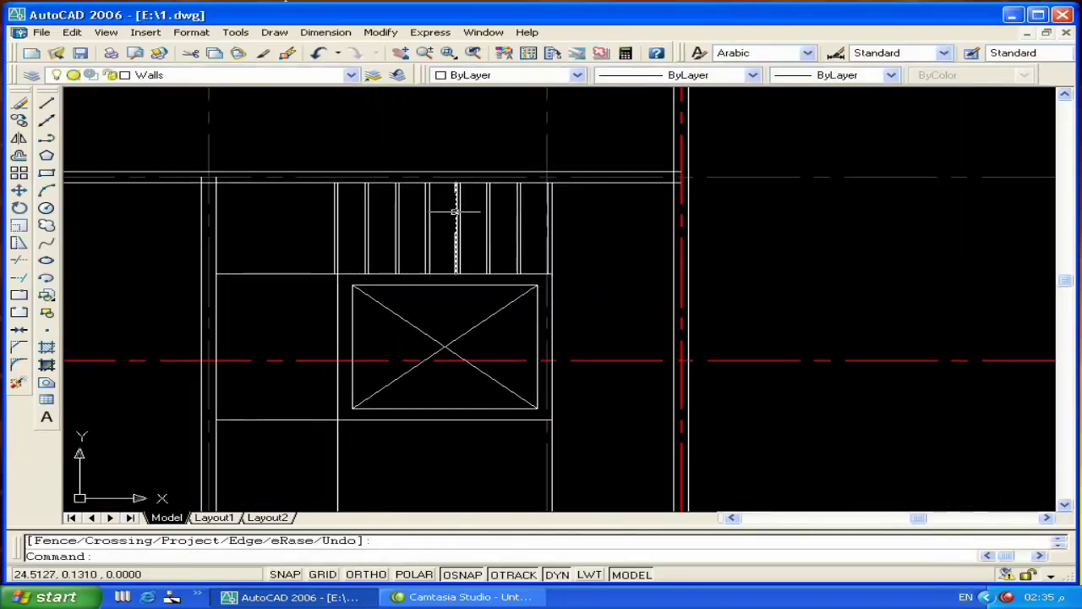
scroll(578, 89, "up", 2)
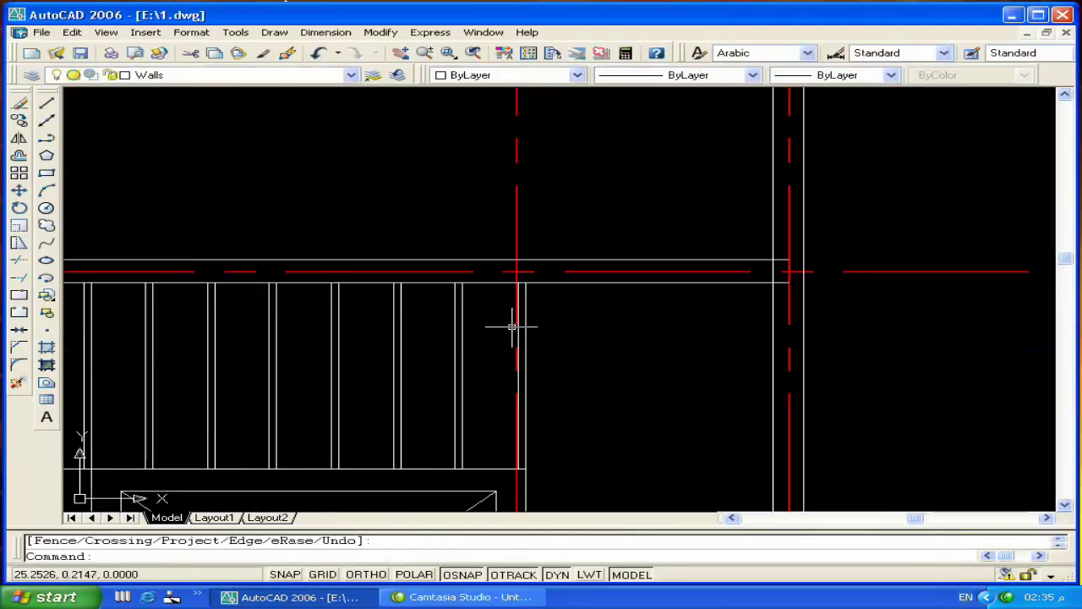
left_click(241, 76)
left_click(241, 79)
scroll(344, 307, "up", 1)
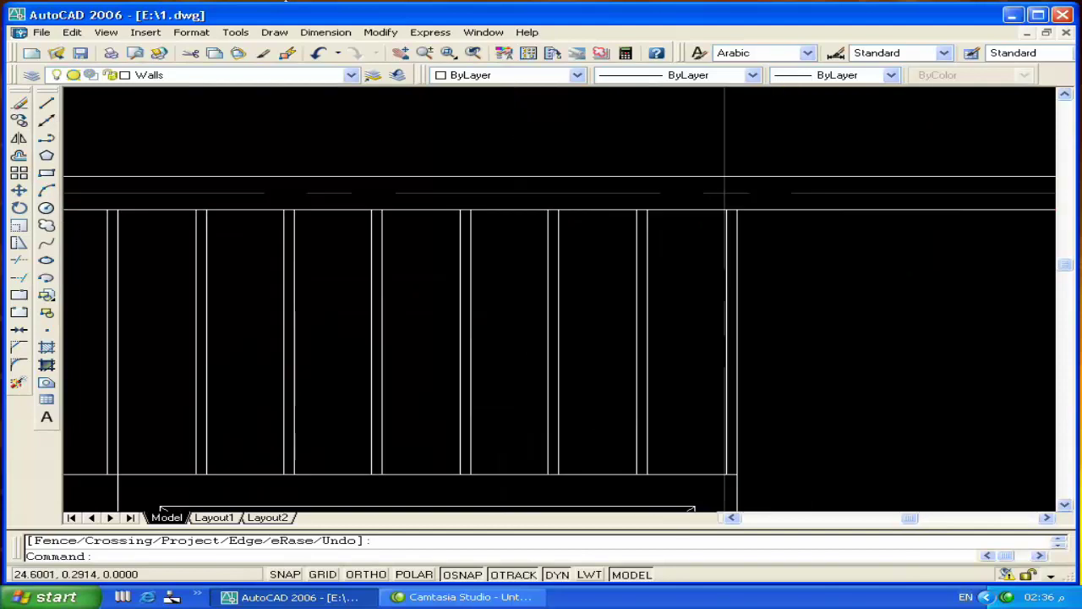
scroll(725, 209, "down", 5)
Window-select the stair lines and the X-marked shaft rectangle
left_click(537, 269)
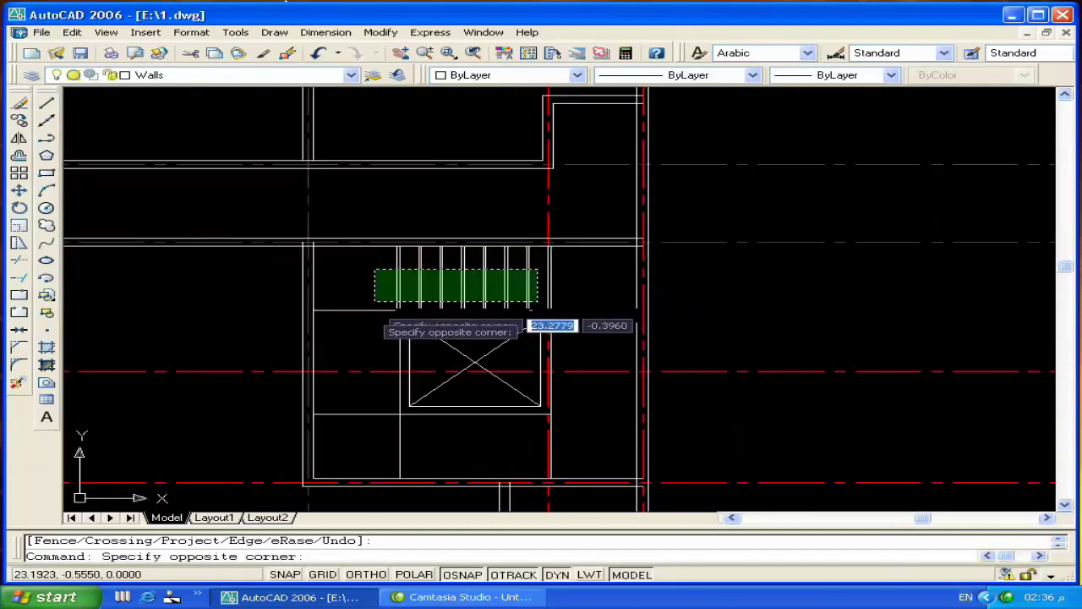
left_click(393, 317)
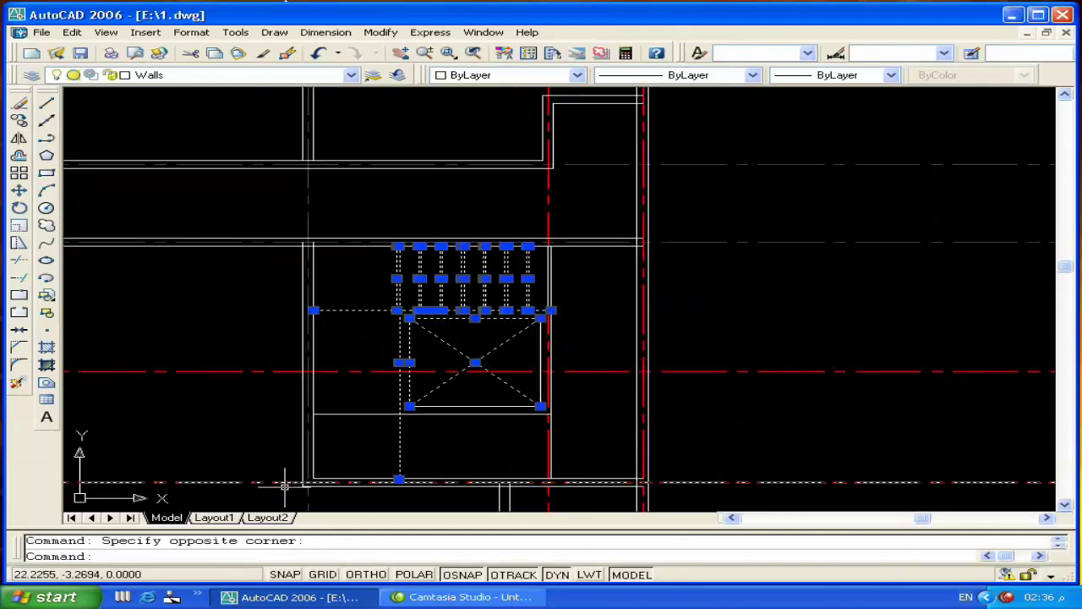
left_click(279, 451)
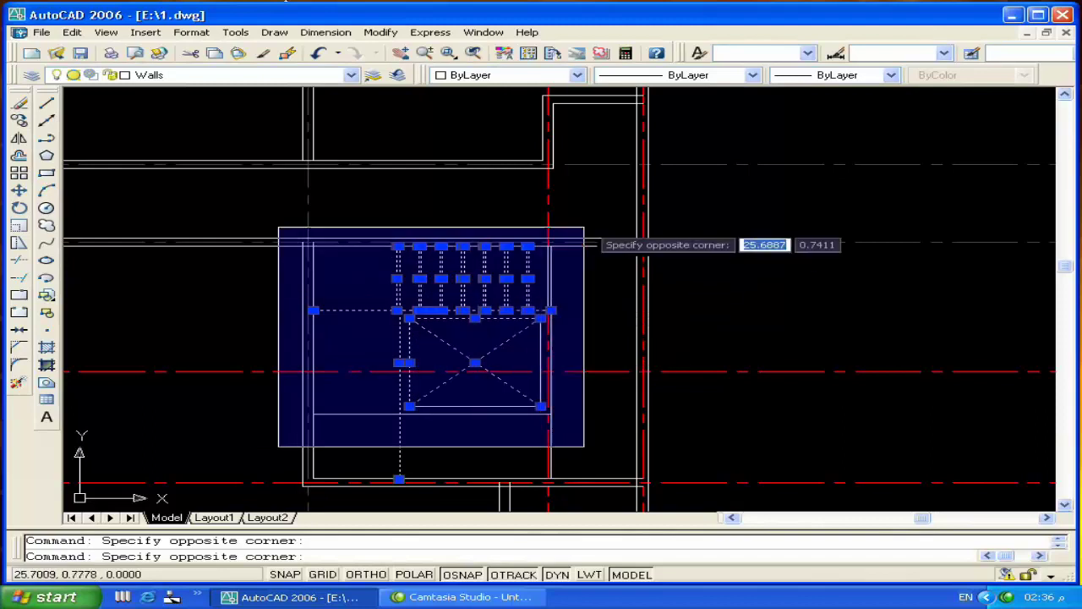
left_click(572, 238)
scroll(555, 442, "up", 3)
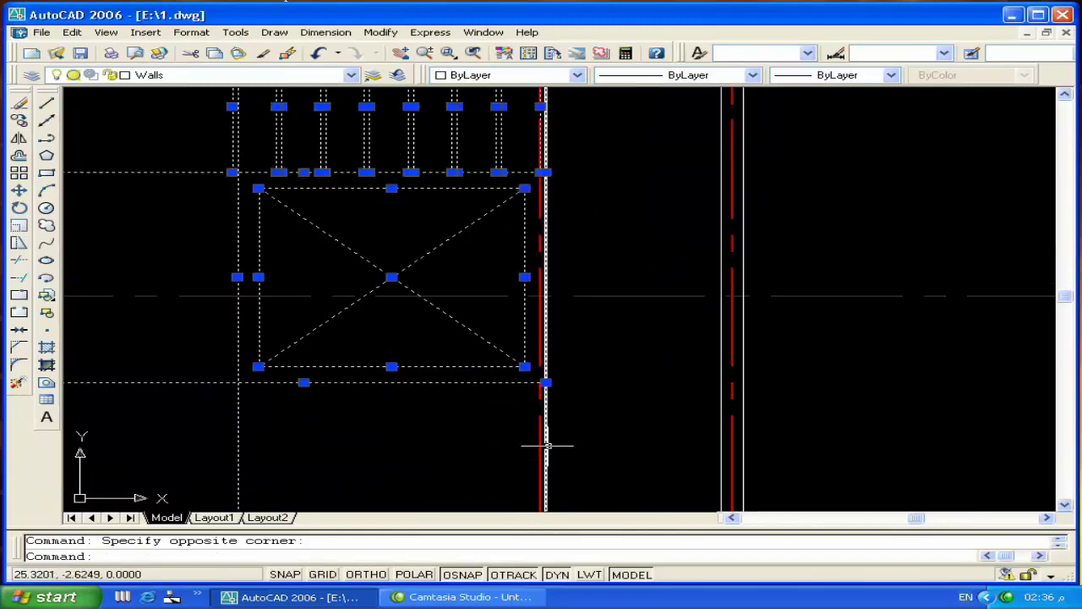
Move the selection onto the Stairs layer and make Stairs the current layer
left_click(245, 75)
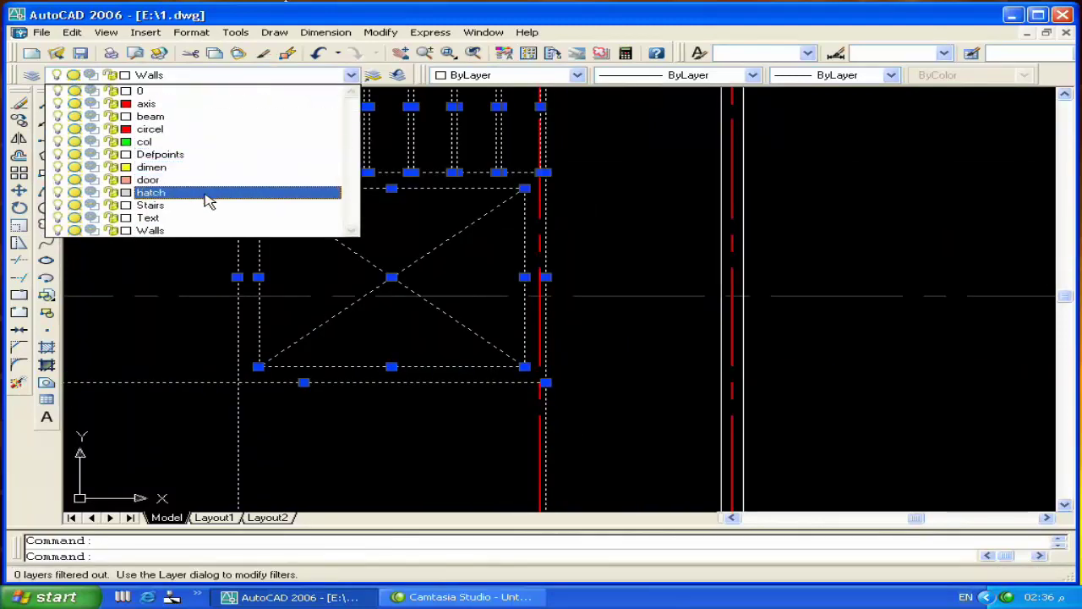
left_click(203, 208)
key("Escape")
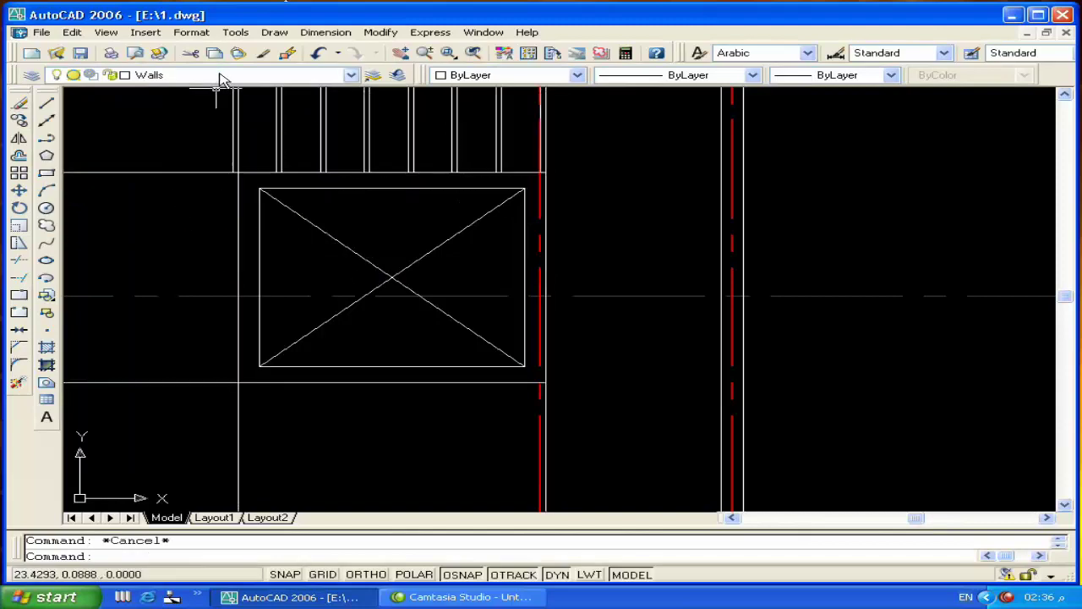
left_click(222, 75)
left_click(212, 209)
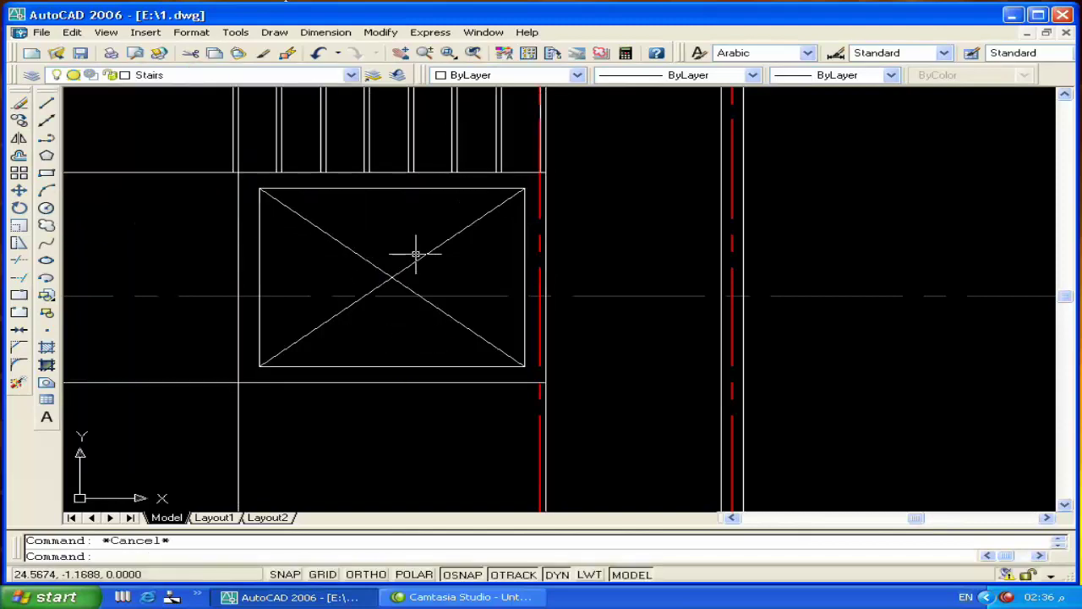
Select one vertical stair line in the flight
middle_click_drag(457, 178, 471, 282)
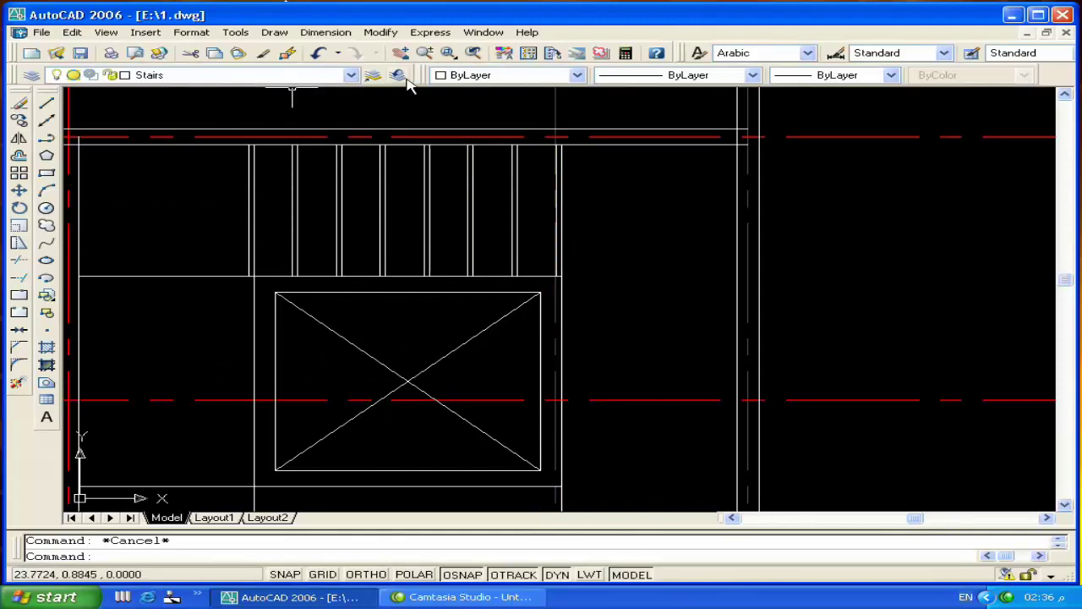
scroll(536, 164, "up", 3)
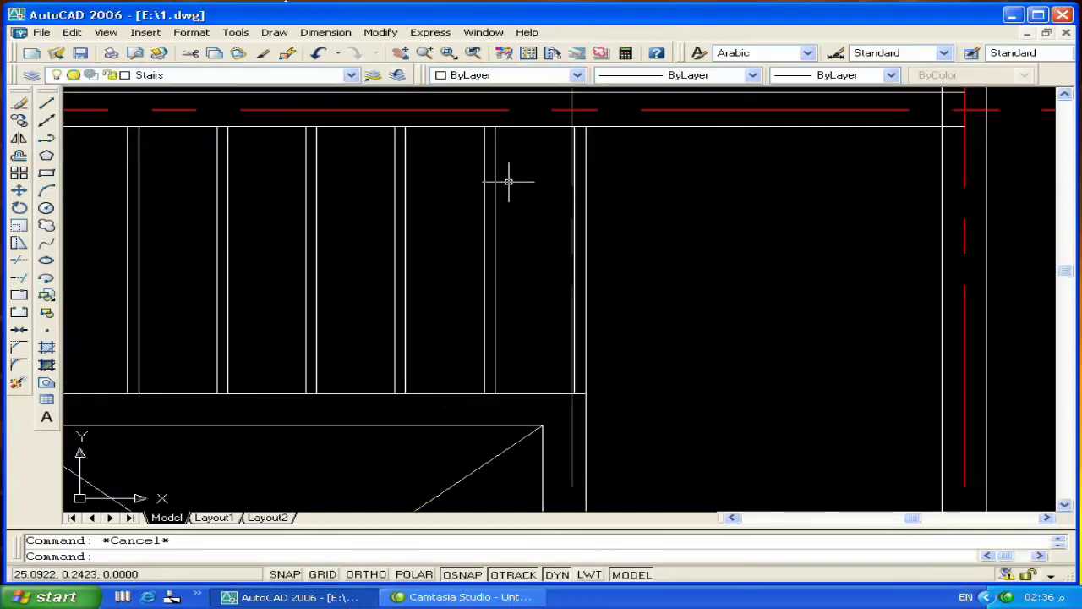
left_click(484, 197)
left_click(532, 76)
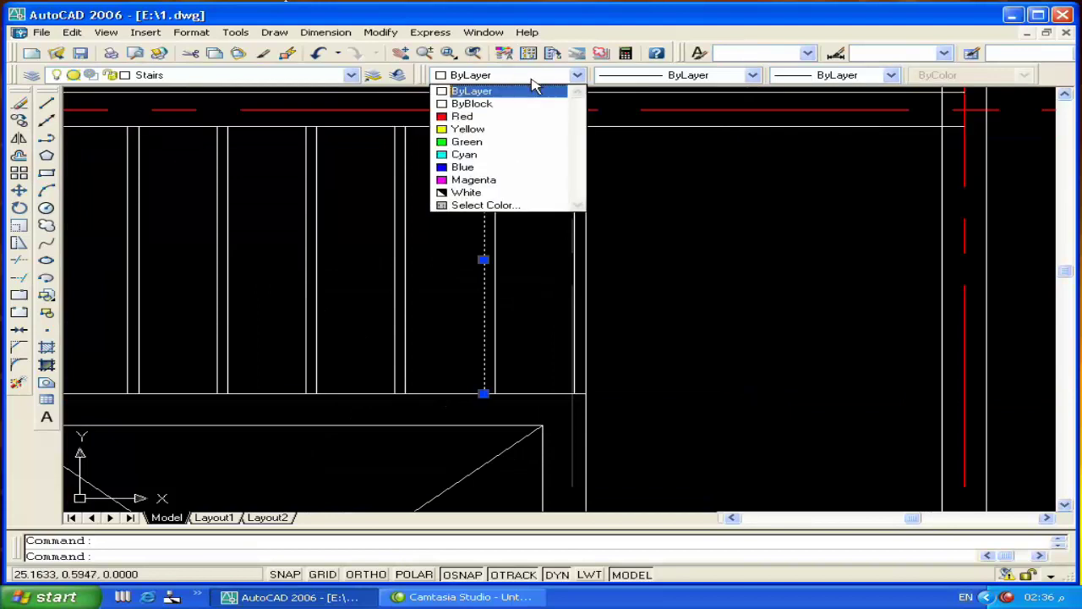
left_click(531, 80)
Load the DASHED2 linetype from acad.lin through the Linetype Manager
left_click(638, 76)
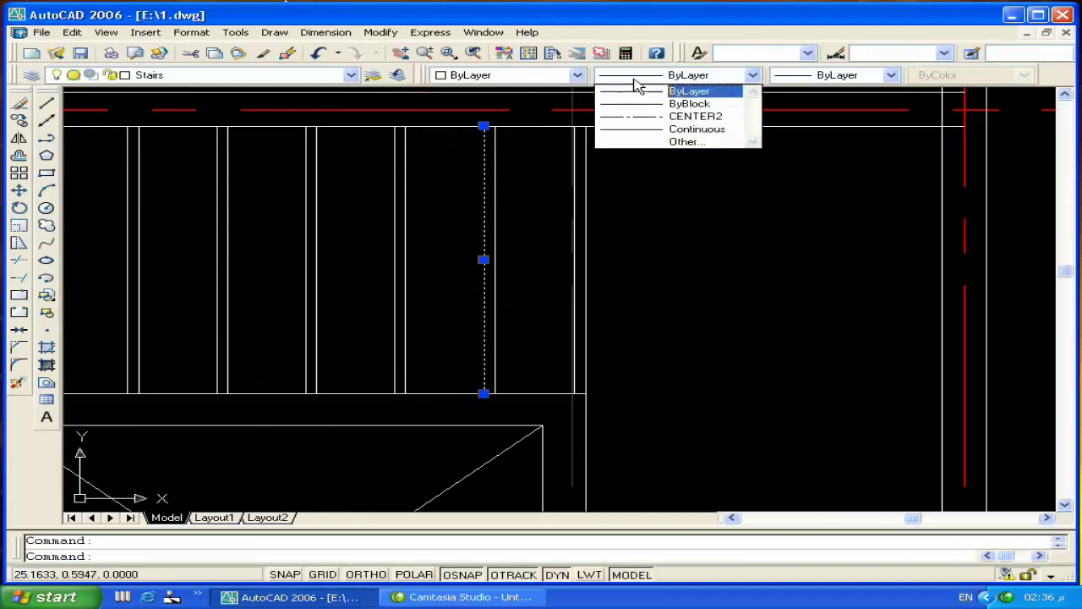
left_click(646, 141)
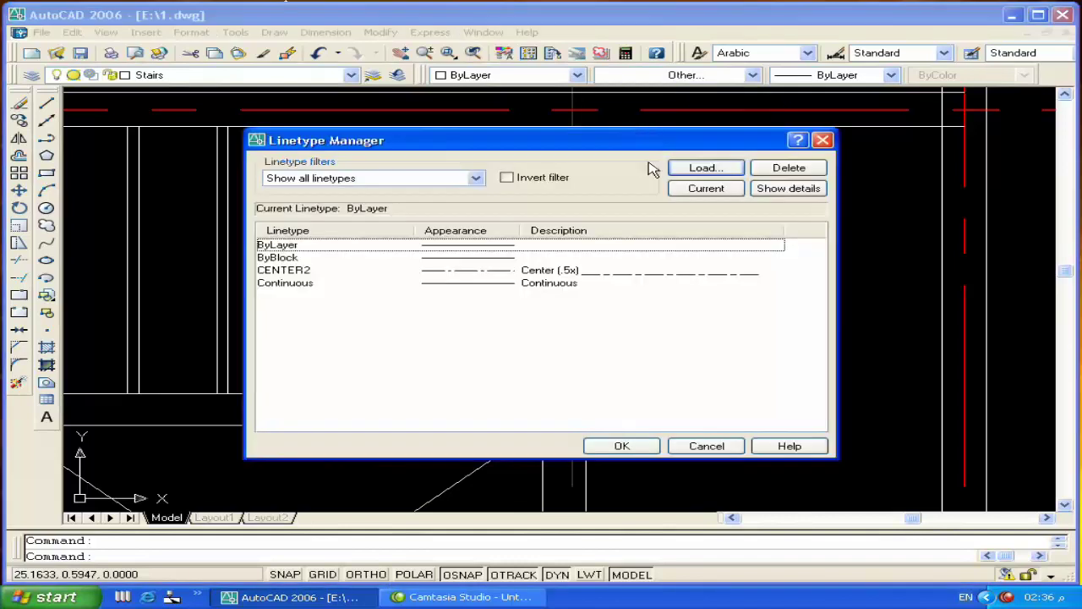
left_click(715, 168)
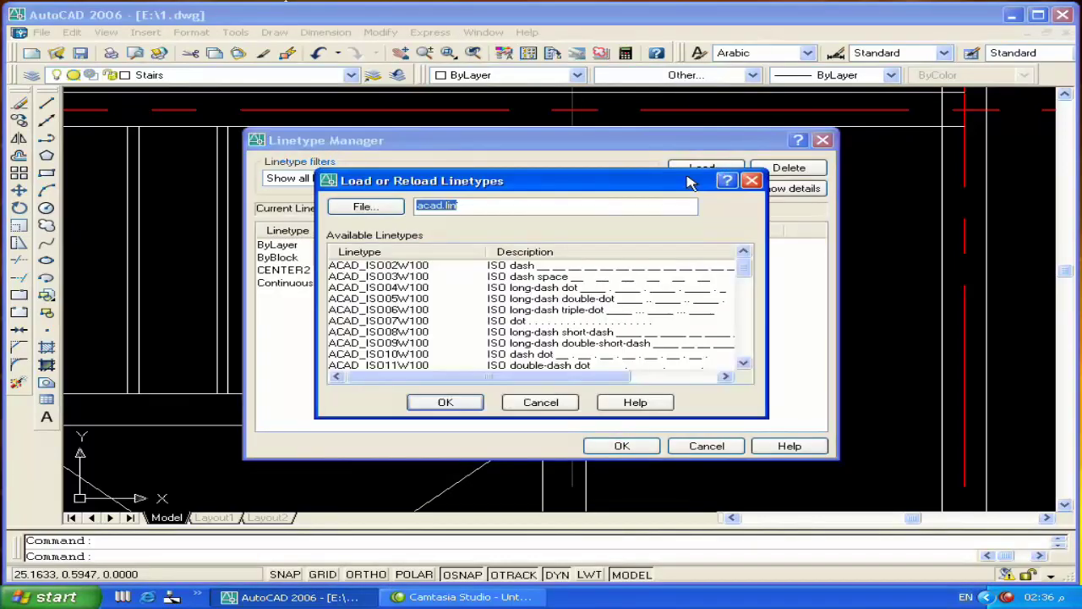
left_click(595, 313)
scroll(595, 313, "down", 4)
scroll(594, 313, "down", 1)
scroll(594, 313, "down", 1)
left_click(584, 345)
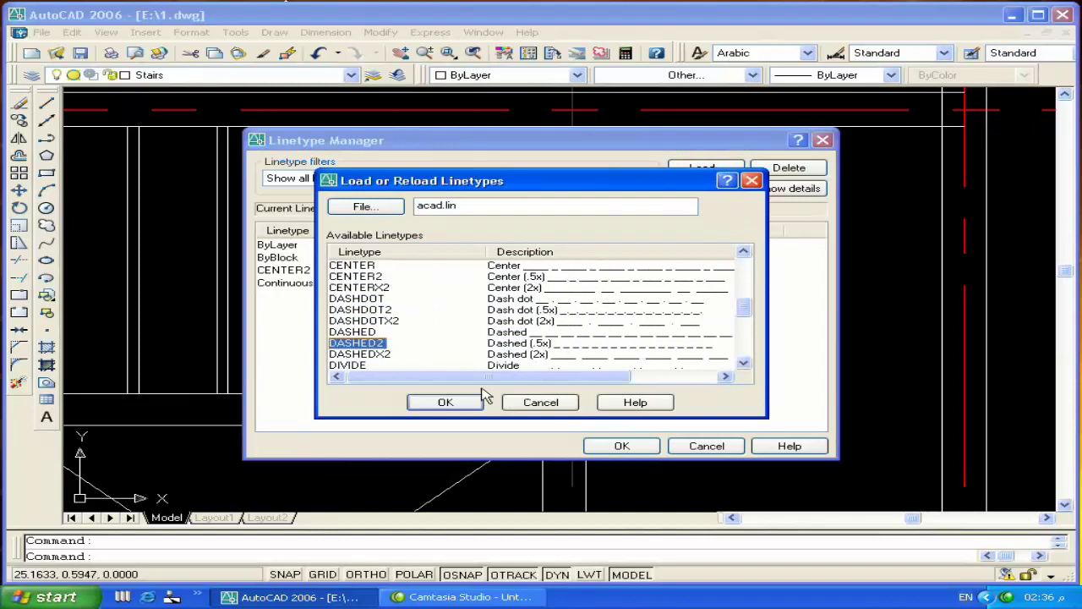
left_click(469, 409)
left_click(617, 443)
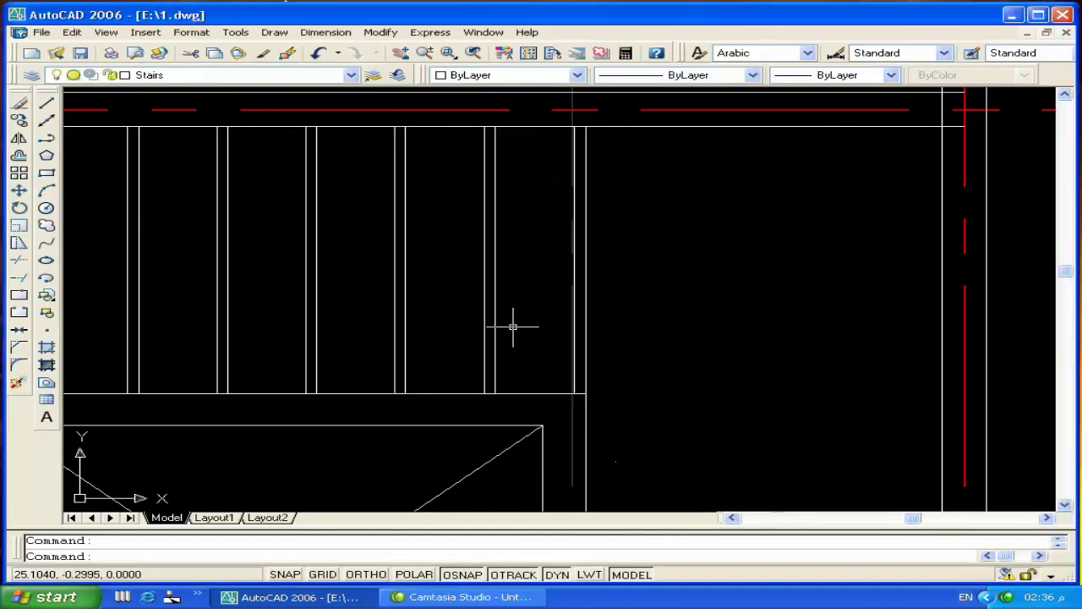
left_click(484, 254)
Give the selected vertical stair line the DASHED2 linetype
left_click(630, 77)
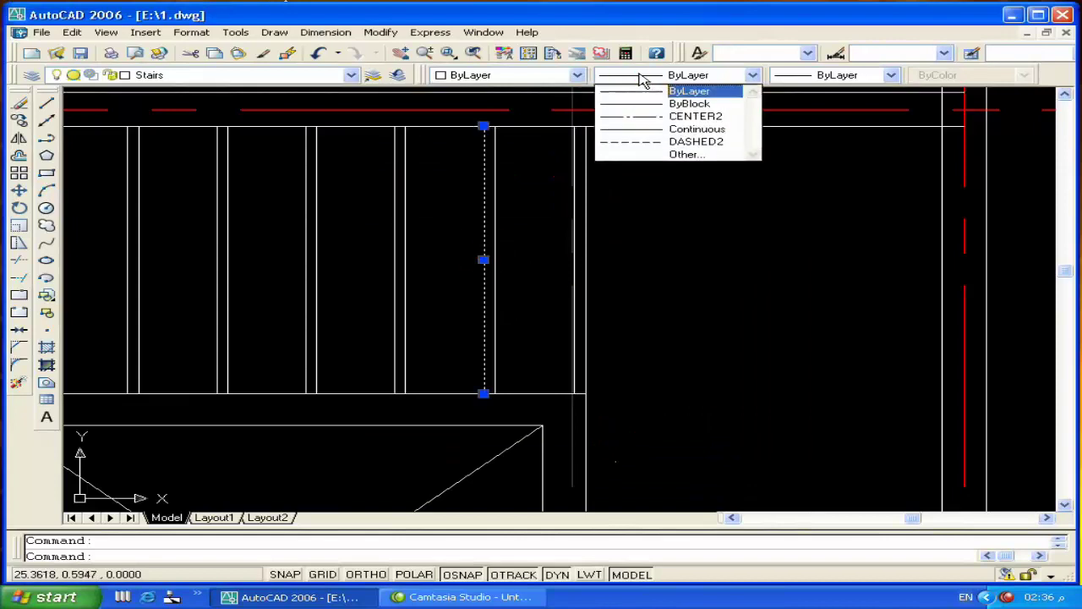
left_click(642, 141)
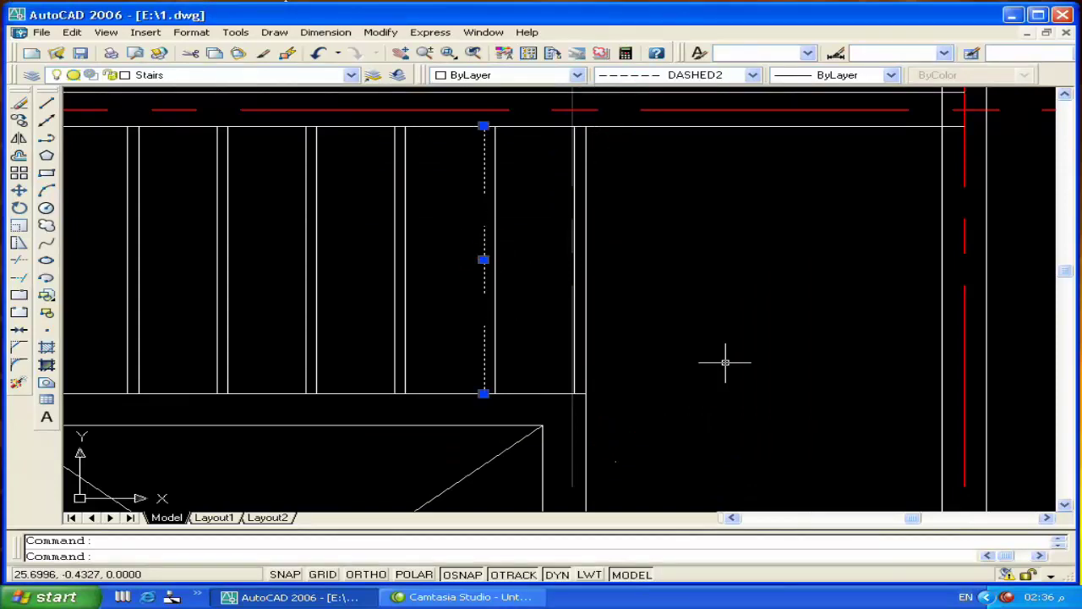
key("Escape")
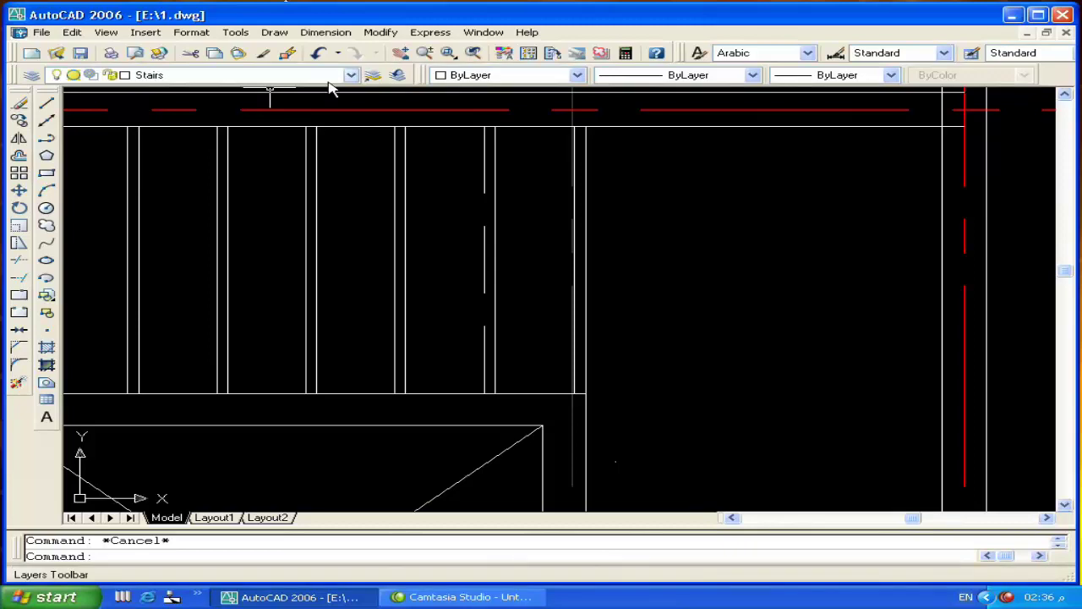
Try colouring another stair line yellow, then undo the colour change
left_click(484, 78)
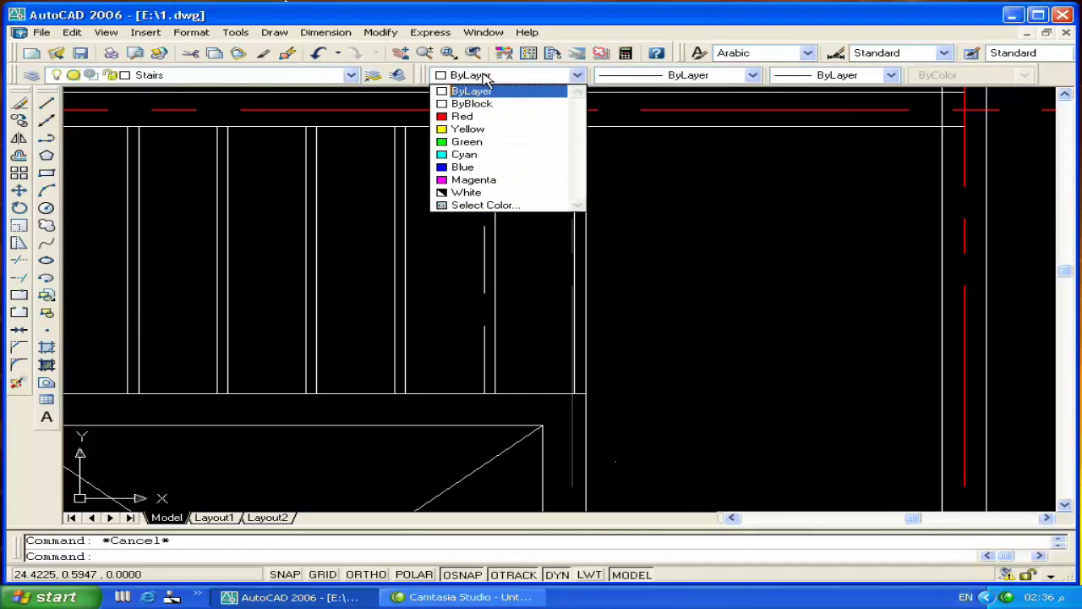
left_click(482, 79)
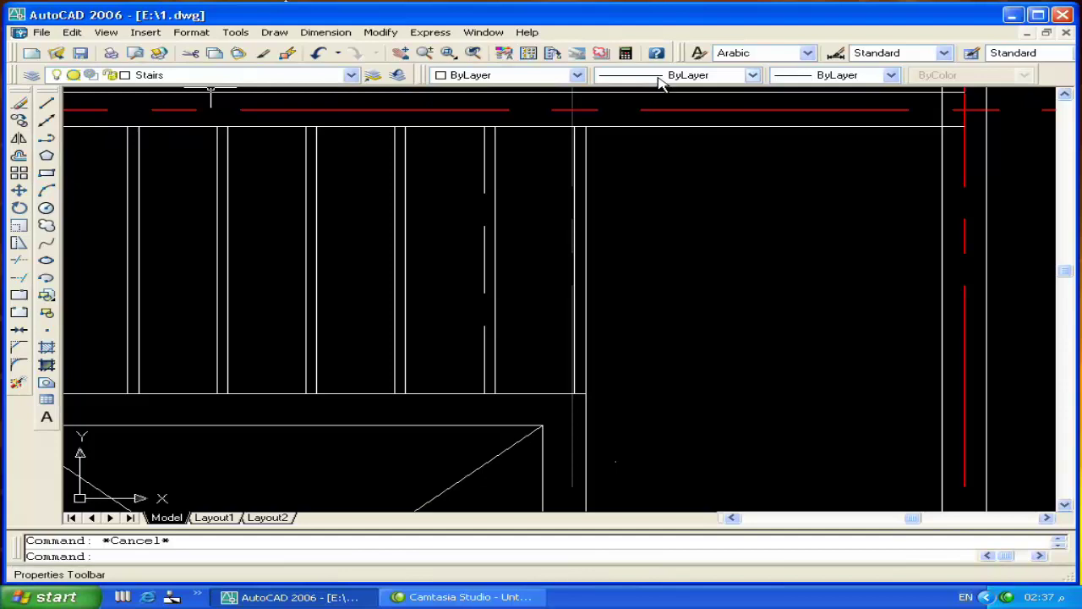
left_click(394, 195)
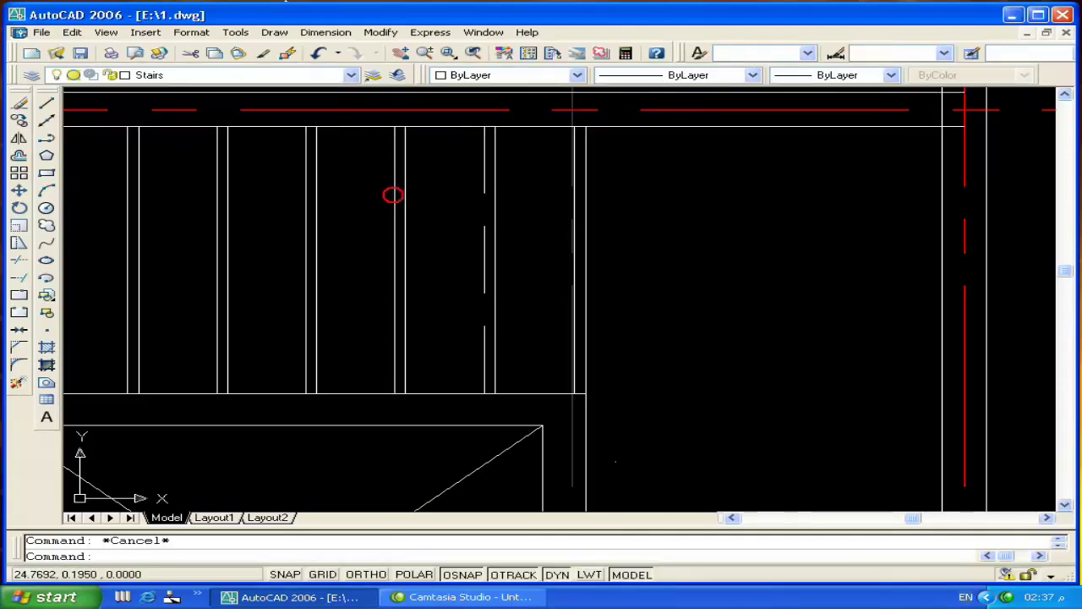
left_click(394, 194)
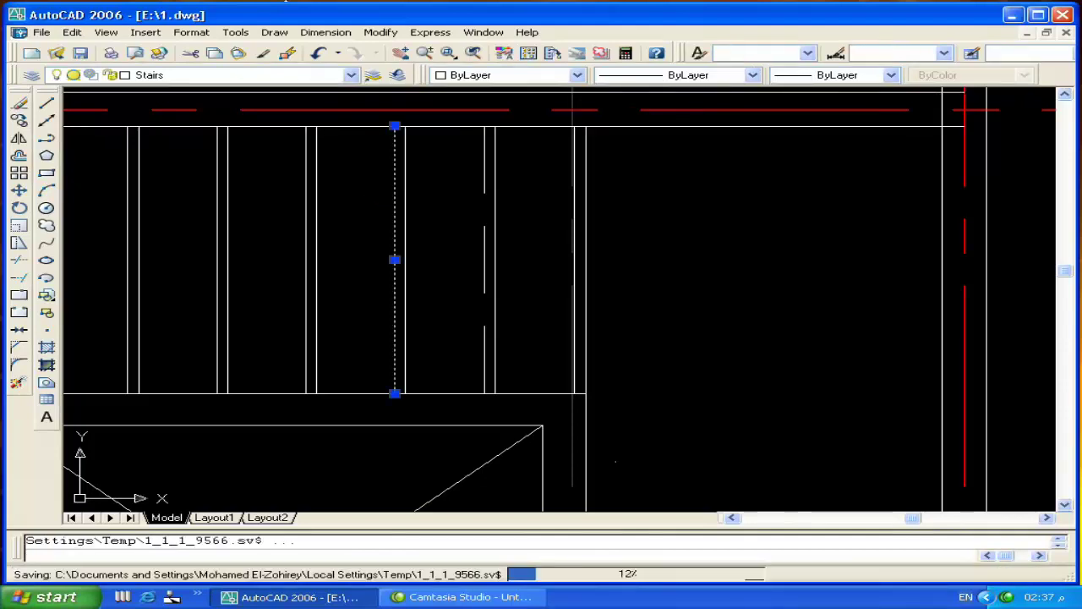
left_click(579, 76)
left_click(512, 126)
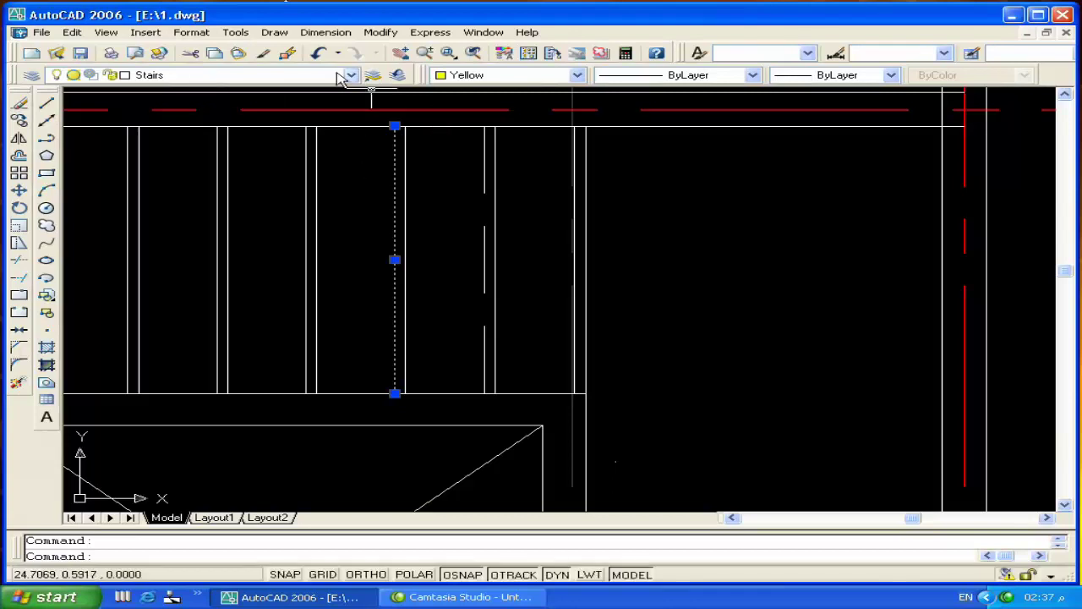
left_click(320, 52)
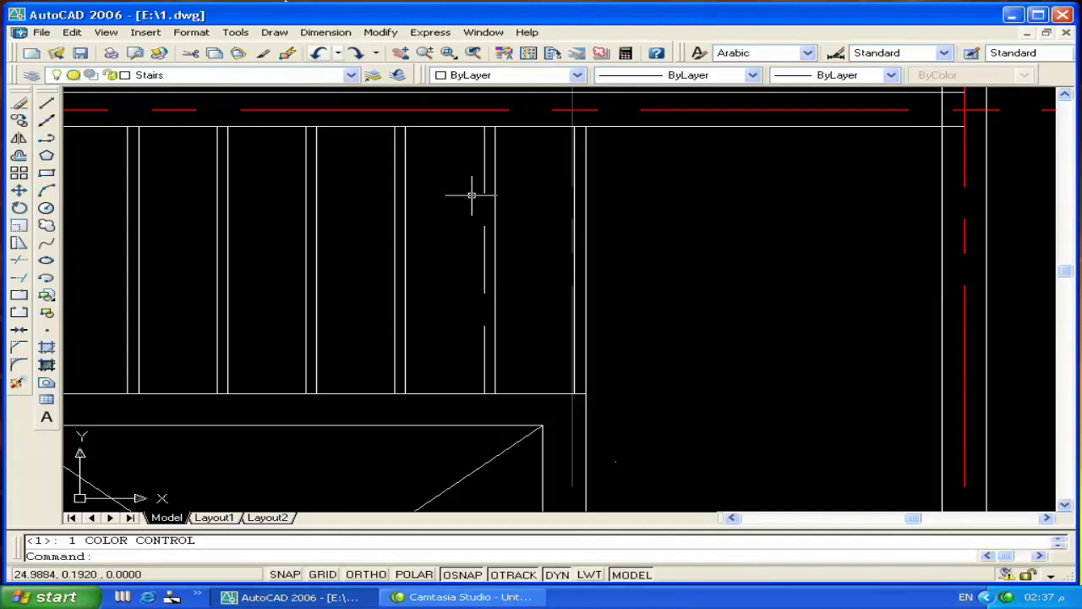
Set the dashed stair line's linetype scale to 0.5 in its properties
double_click(484, 238)
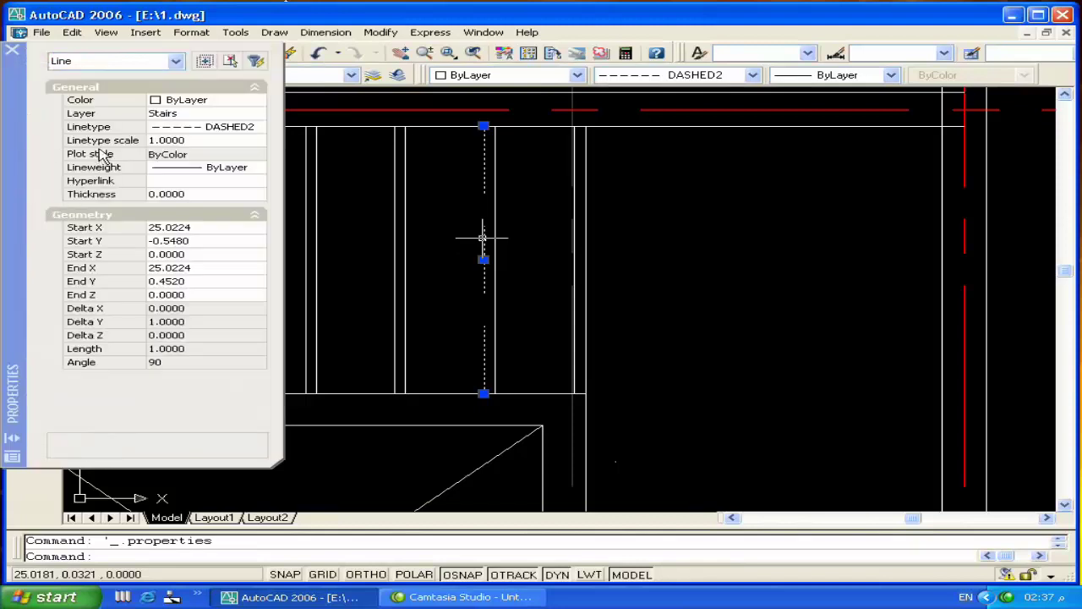
left_click(138, 141)
type(".5")
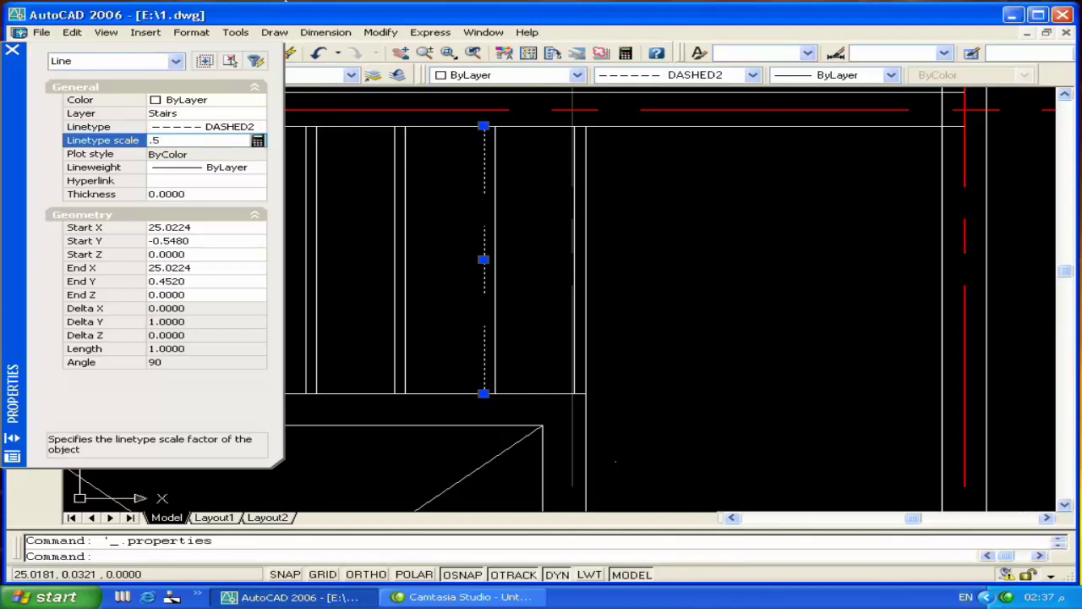
left_click(90, 154)
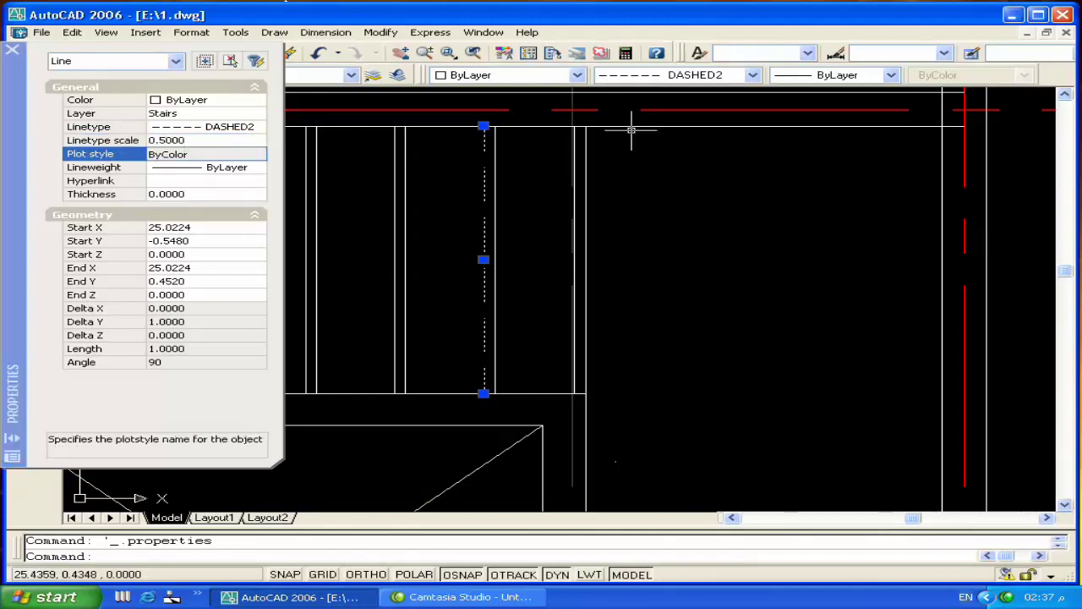
Close the properties panel and pick the dashed stair line as the source
left_click(11, 49)
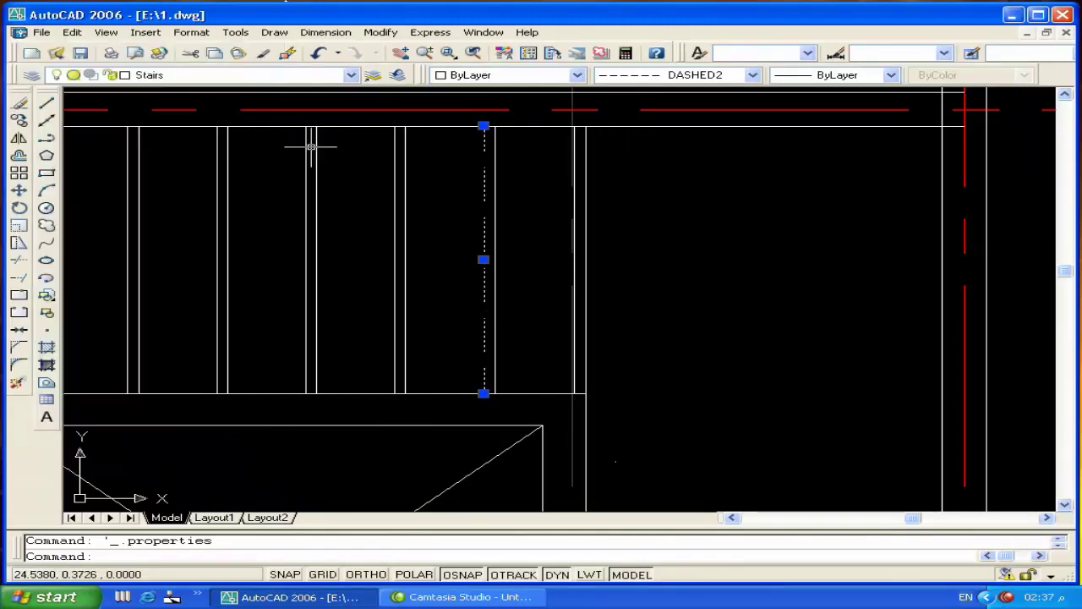
key("Escape")
left_click(488, 235)
left_click(459, 240)
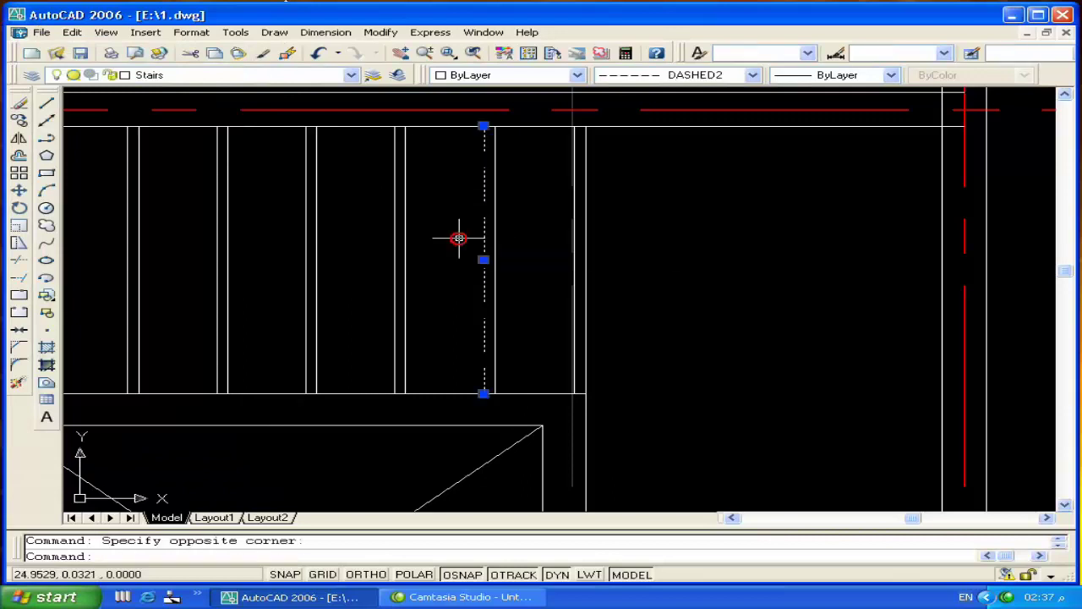
Match Properties from the dashed line onto the next stair line
left_click(262, 55)
left_click(394, 224)
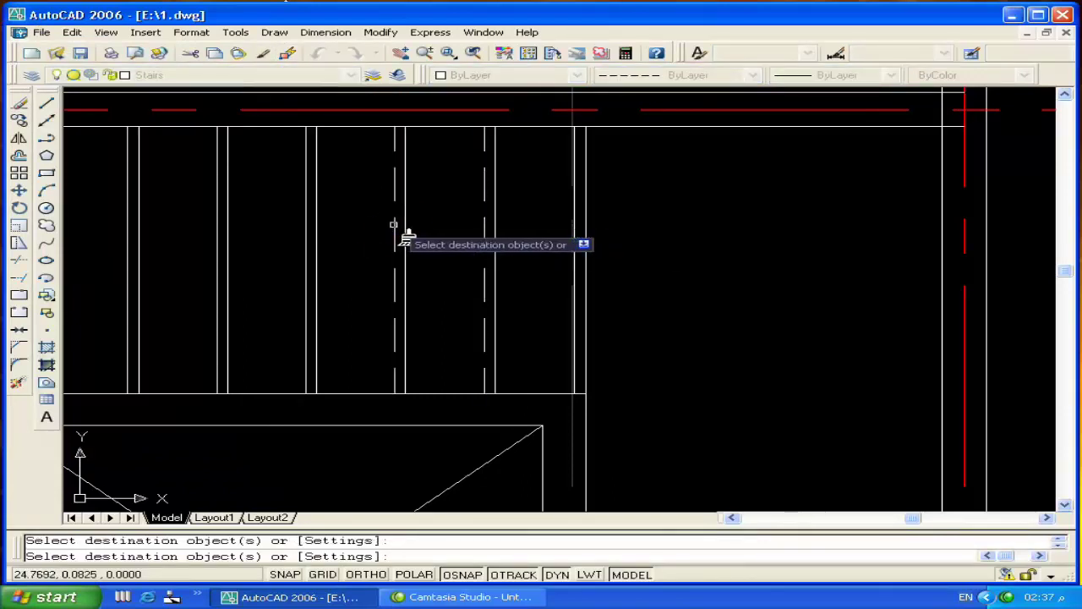
scroll(569, 230, "up", 5)
scroll(629, 209, "down", 3)
scroll(500, 212, "down", 2)
Make the rightmost and all remaining stair lines dashed with the same 0.5 scale
middle_click_drag(500, 212, 707, 232)
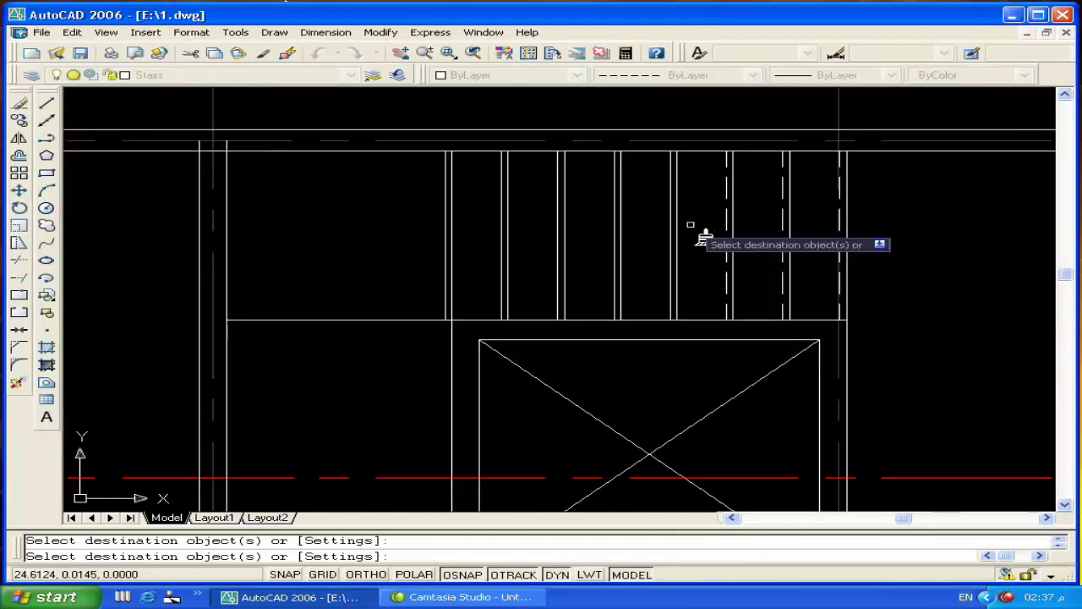
left_click(673, 225)
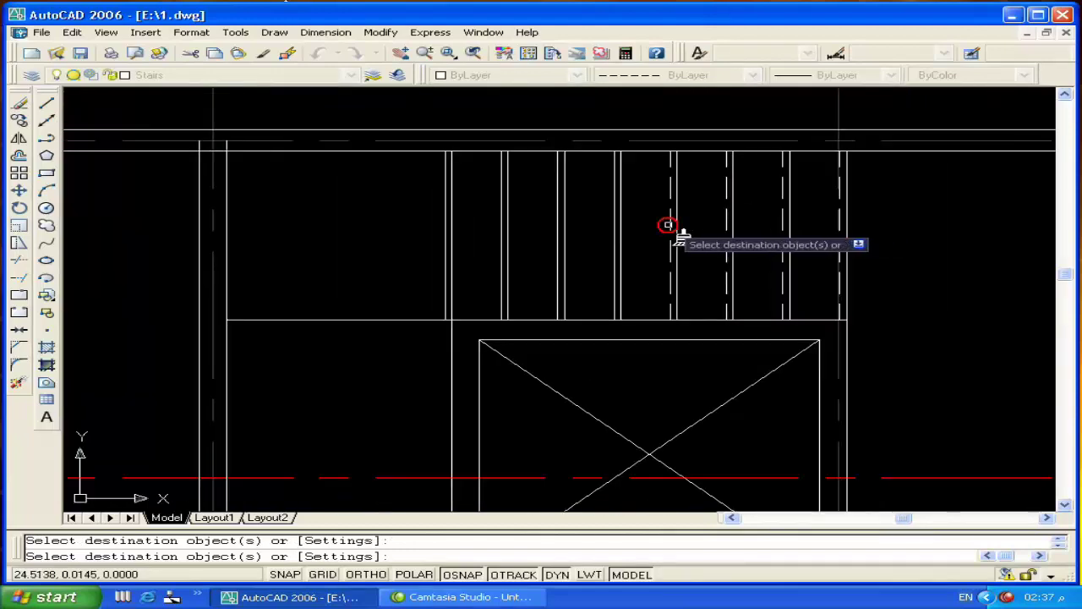
left_click(616, 230)
left_click(558, 234)
left_click(500, 235)
left_click(446, 235)
key("Return")
middle_click_drag(483, 381, 434, 258)
scroll(432, 250, "down", 2)
middle_click_drag(505, 262, 528, 260)
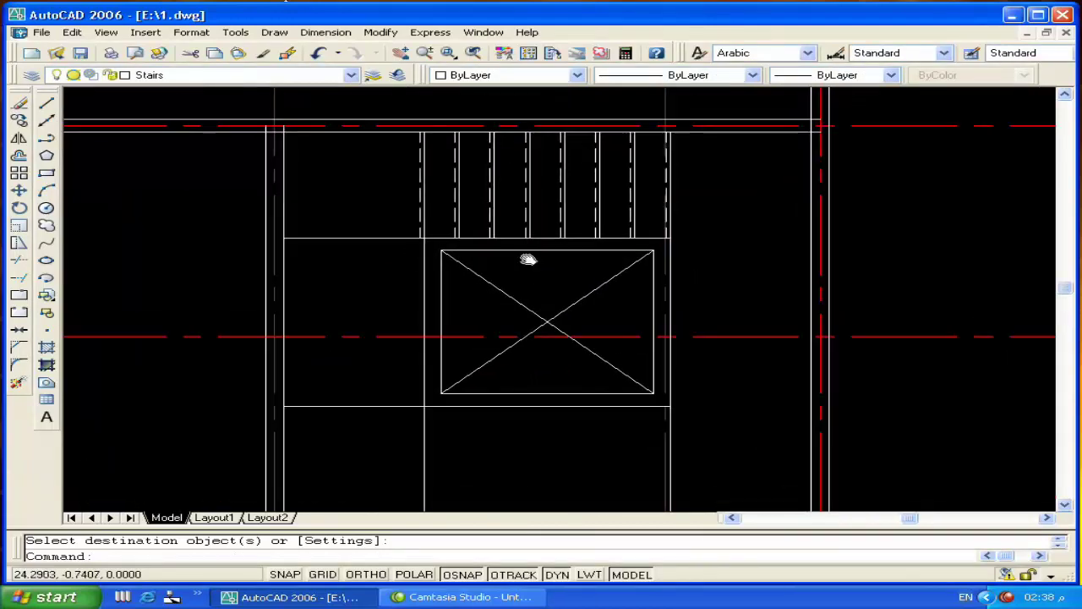
Crossing-select all the dashed stair tread lines
left_click(645, 186)
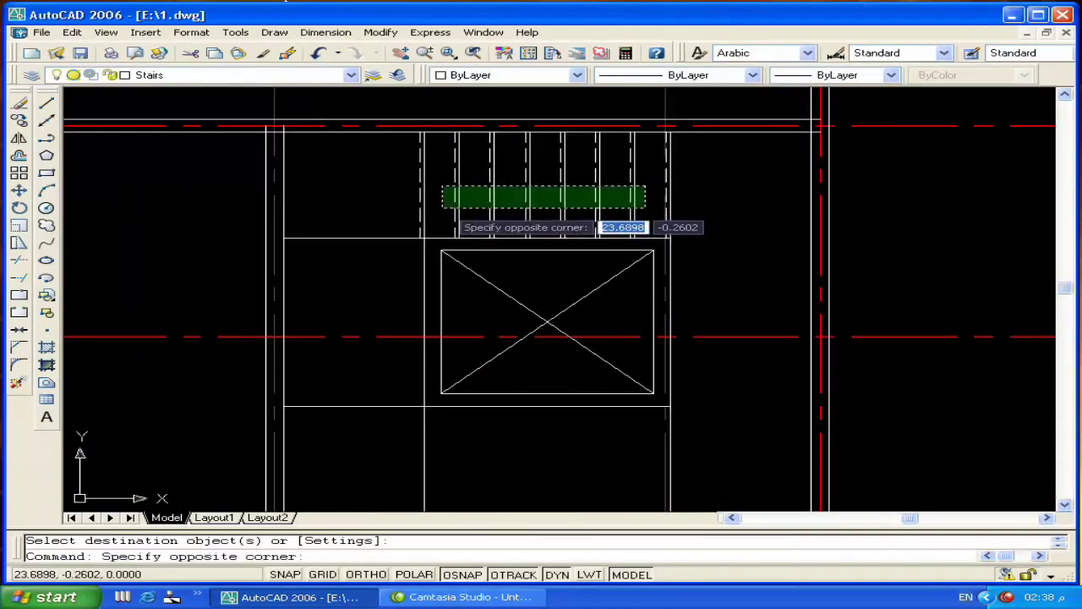
left_click(442, 207)
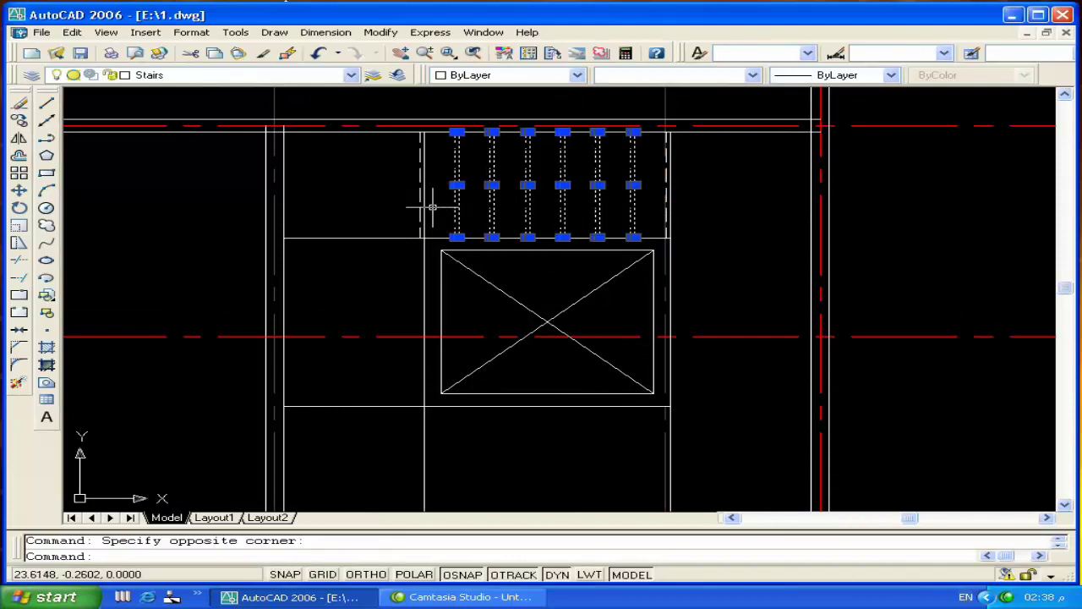
scroll(665, 198, "up", 5)
left_click(679, 188)
scroll(573, 181, "down", 5)
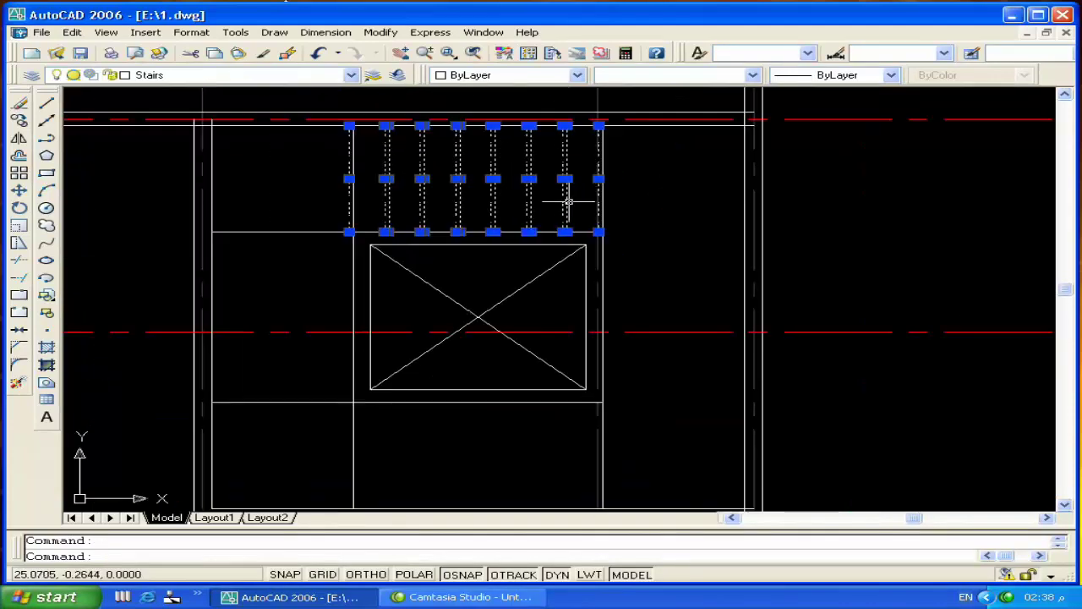
middle_click_drag(568, 201, 545, 211)
Mirror them across the shaft box's horizontal midline, keeping the originals
type("mi")
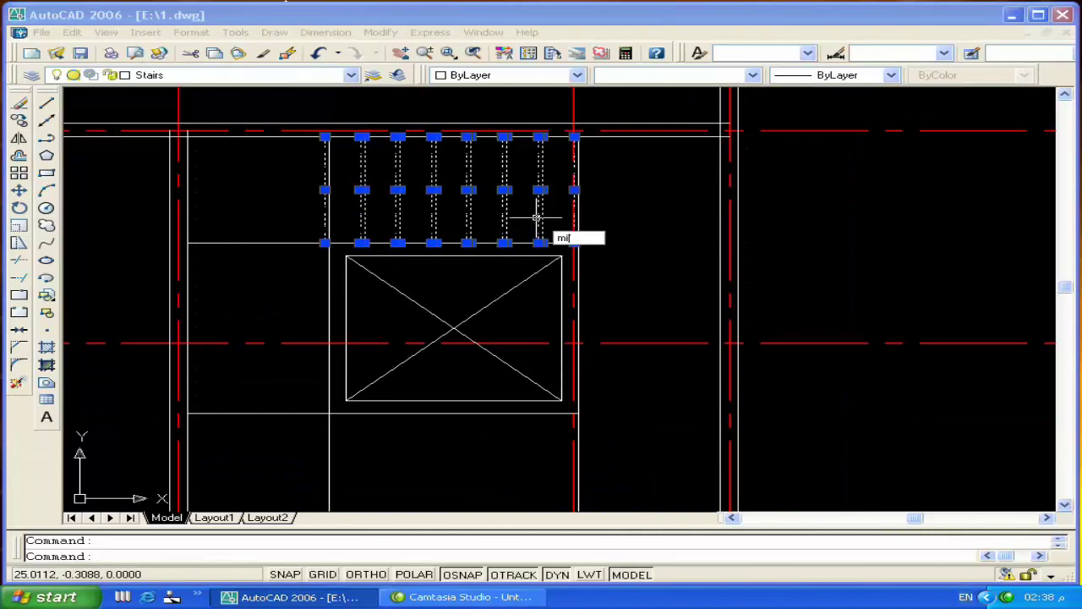
key("Return")
left_click(347, 328)
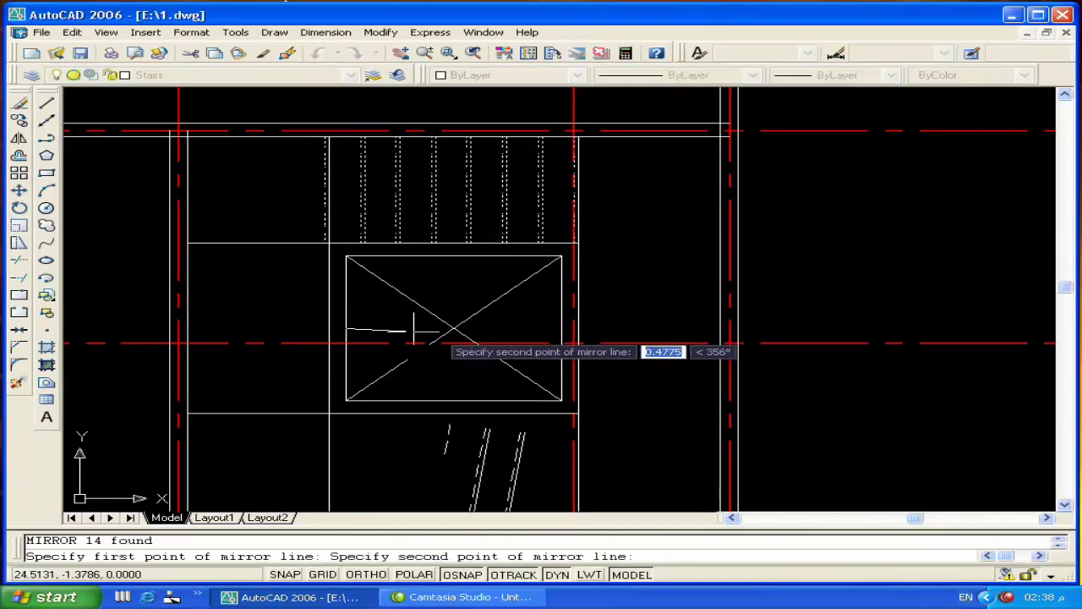
left_click(559, 326)
key("Return")
middle_click_drag(538, 420, 535, 313)
mouse_move(471, 225)
middle_mouse_down()
mouse_move(479, 289)
mouse_move(478, 264)
middle_mouse_up()
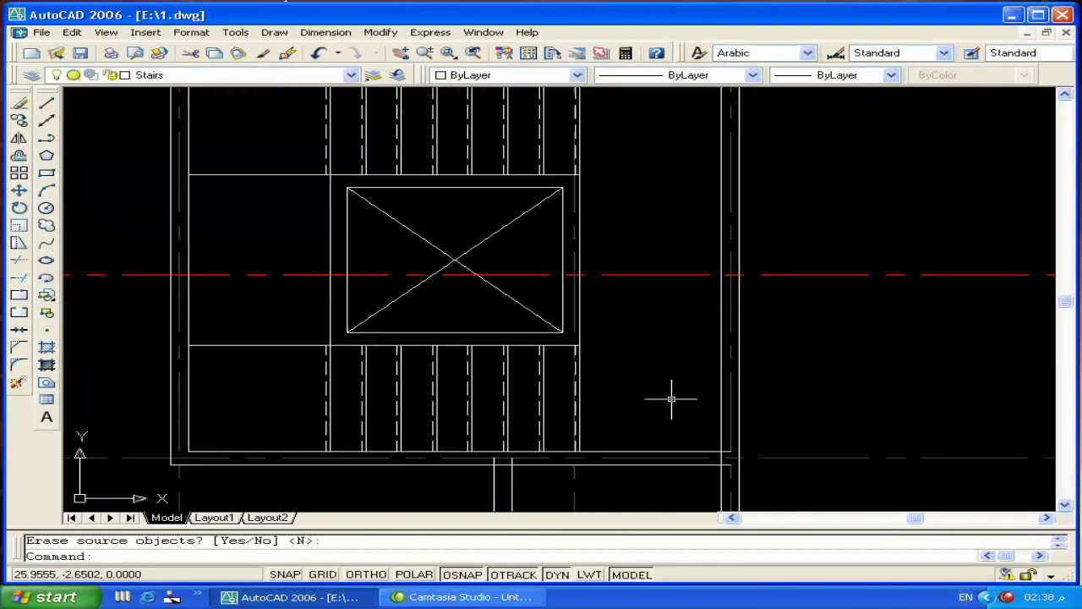
Start MOVE (M) and pick the first lower-flight stair lines
type("m")
key("Return")
scroll(614, 389, "up", 6)
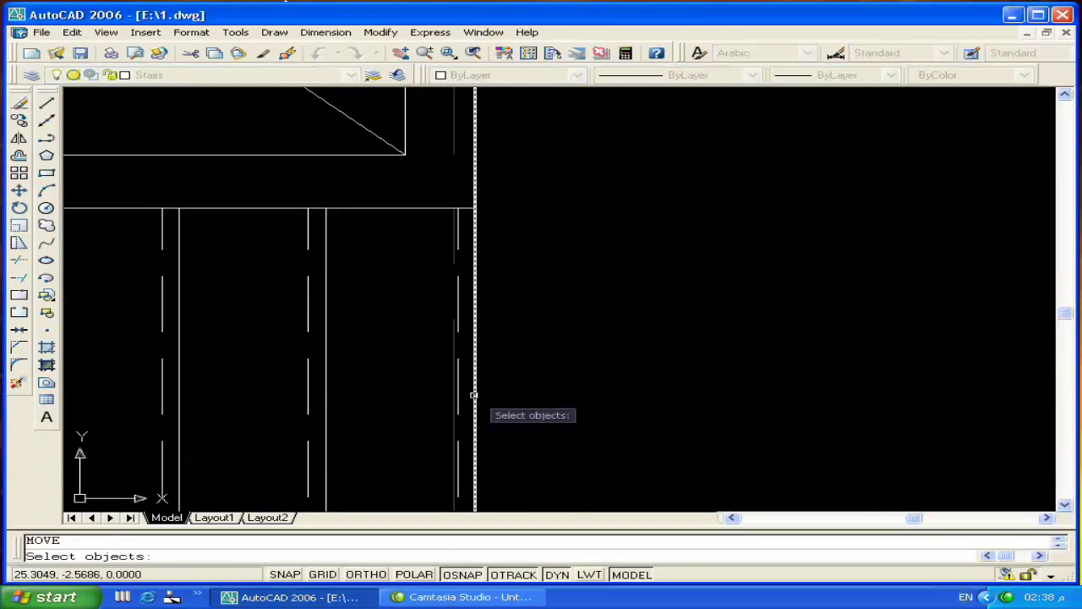
left_click(458, 395)
left_click(308, 395)
middle_click_drag(251, 411, 666, 336)
left_click(569, 326)
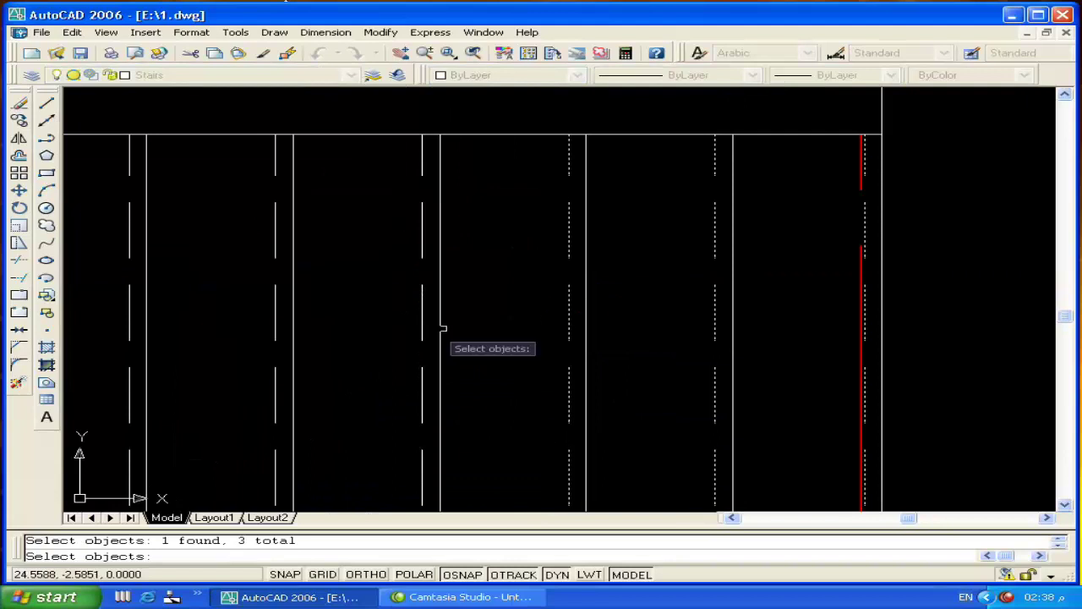
left_click(422, 330)
left_click(275, 321)
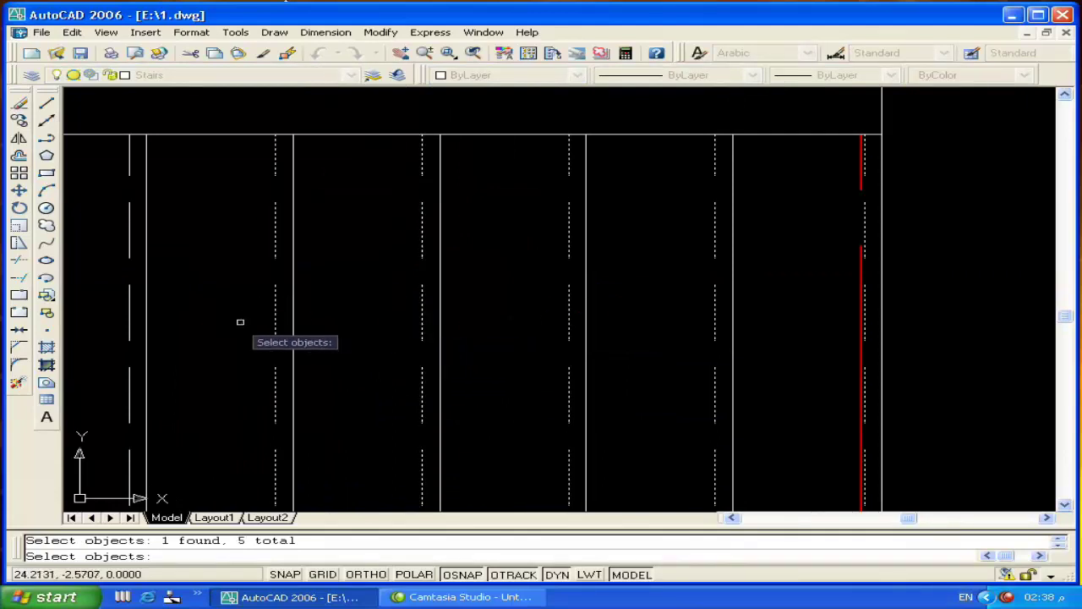
Add the remaining lines to make eight and shift them 0.06 to the right
left_click(133, 327)
left_click(113, 327)
left_click(121, 321)
left_click(130, 313)
scroll(125, 337, "down", 3)
scroll(181, 345, "up", 1)
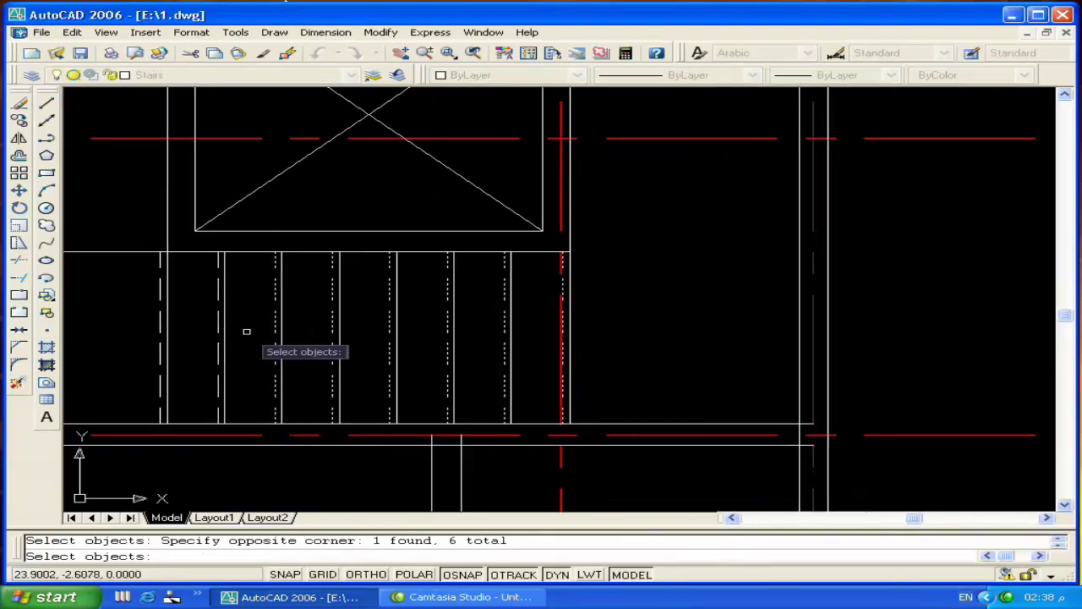
left_click(218, 328)
left_click(164, 326)
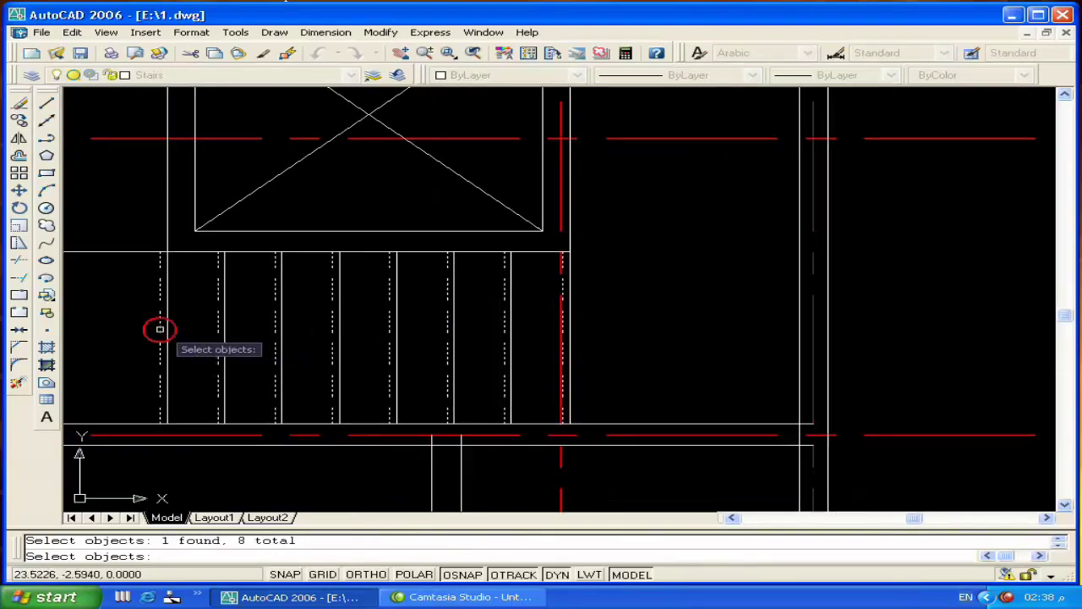
scroll(159, 320, "up", 2)
scroll(160, 319, "down", 3)
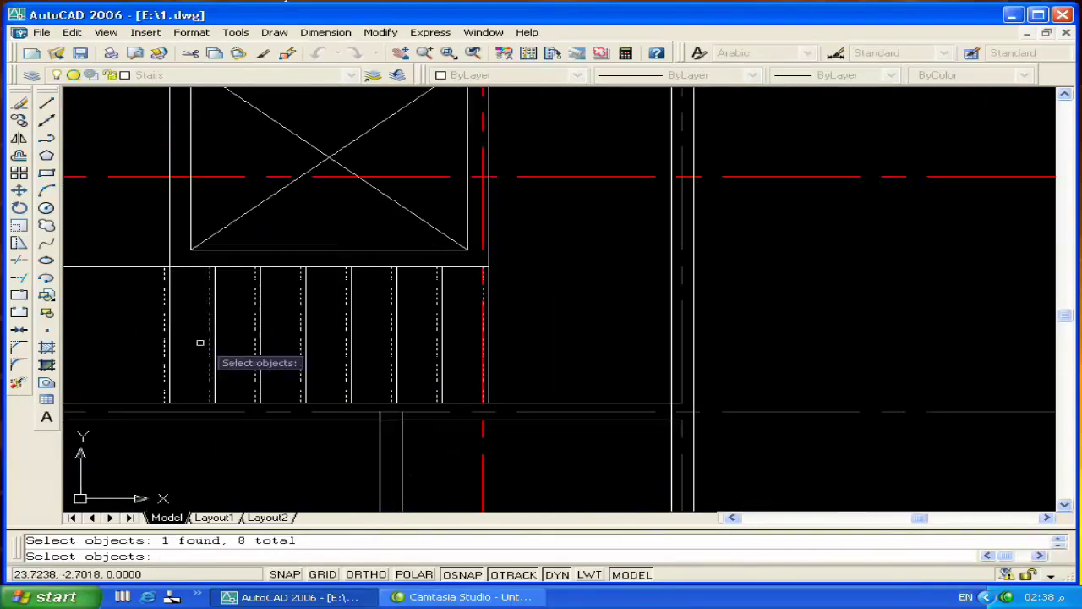
key("Return")
left_click(532, 302)
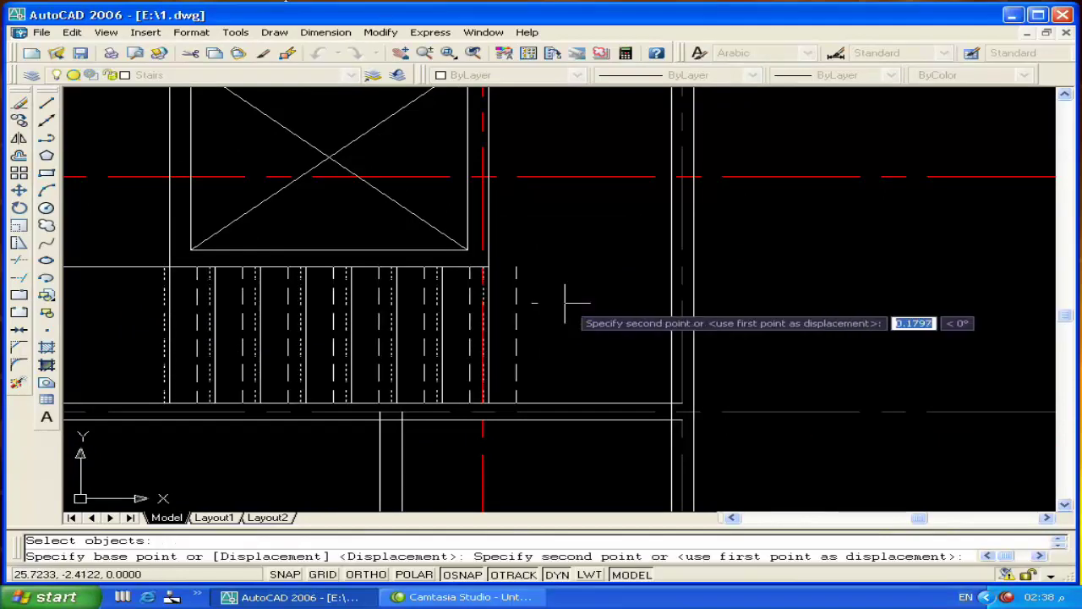
type(".06")
key("Return")
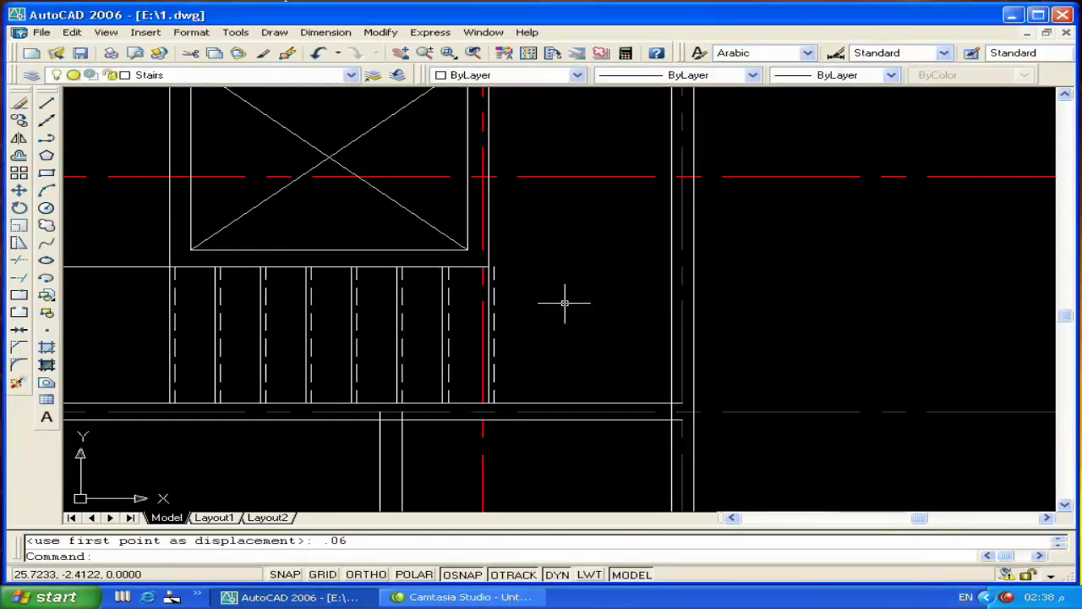
Measure with DIST from the top edge beside the shaft to the bottom edge: 1.5950
scroll(563, 290, "down", 2)
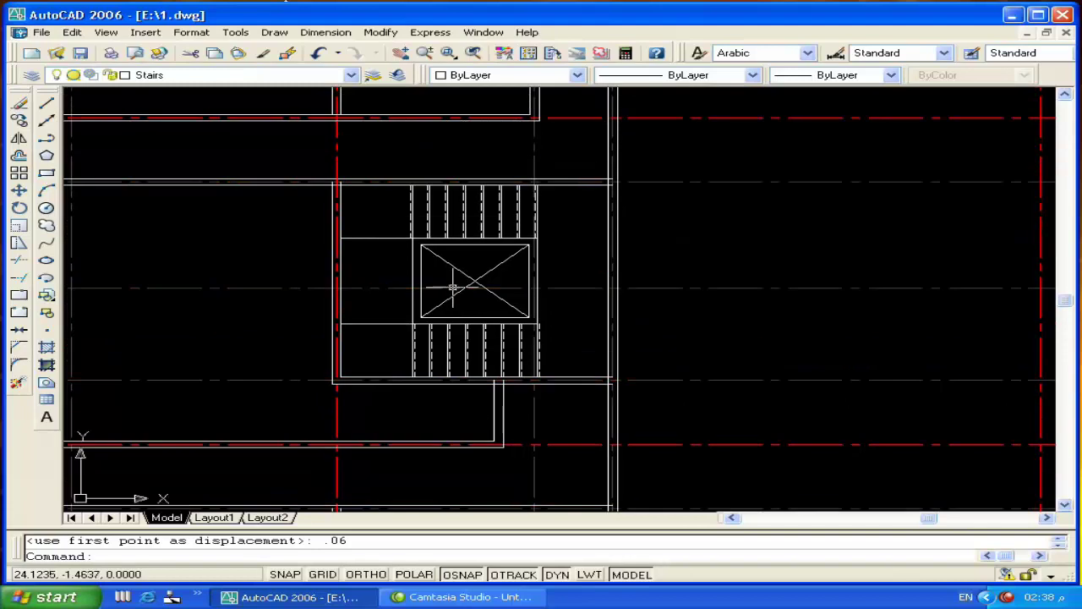
scroll(381, 238, "up", 4)
type("di")
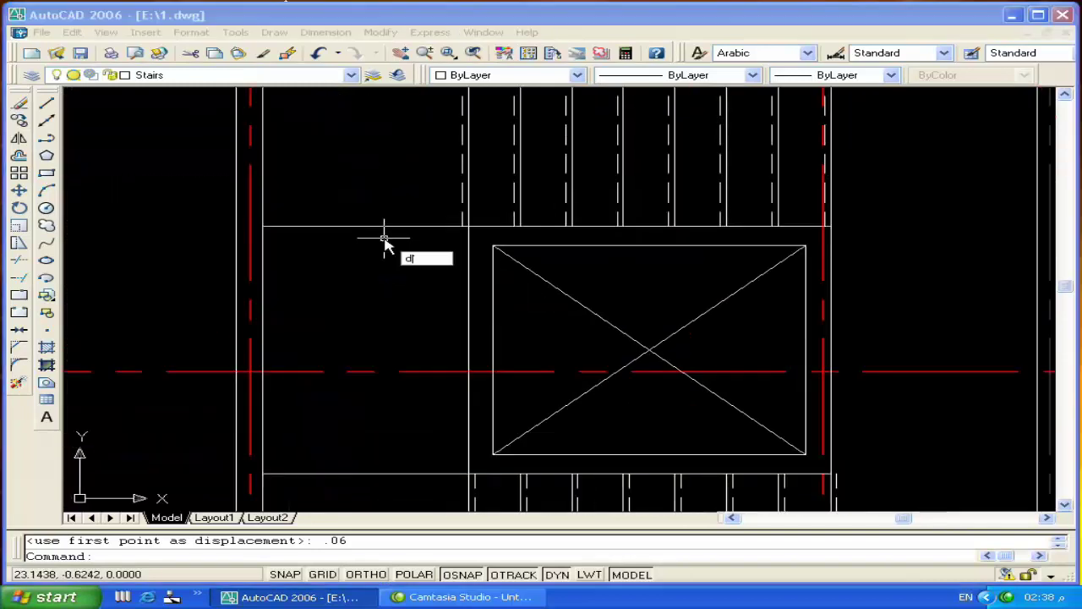
key("Return")
left_click(361, 227)
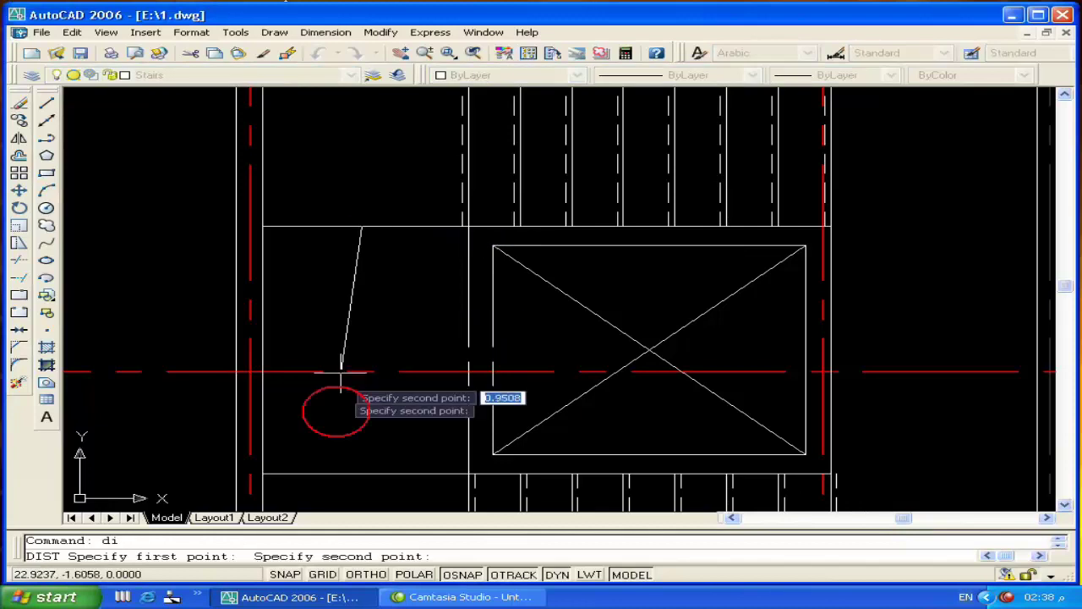
left_click(360, 474)
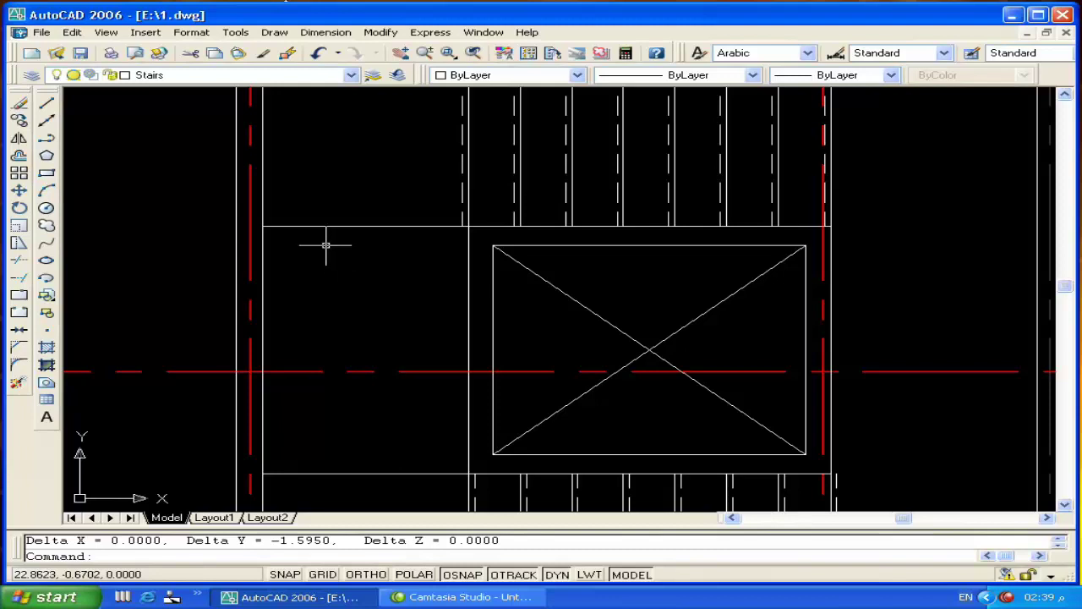
Draw a horizontal line from 0.2667 below the stair corner left to the wall
middle_click_drag(322, 238, 313, 255)
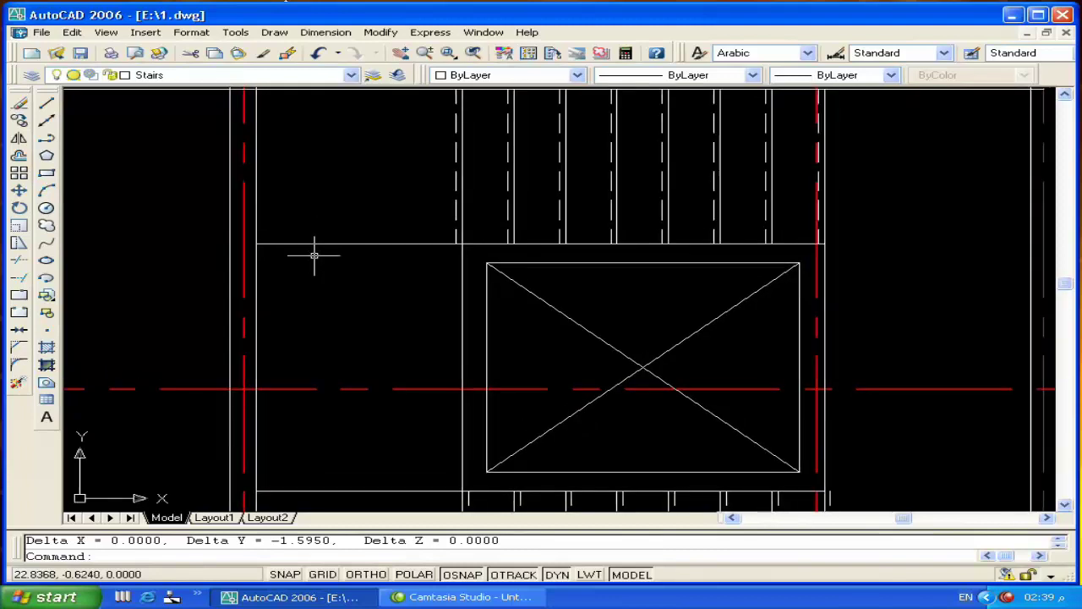
type("l")
key("Return")
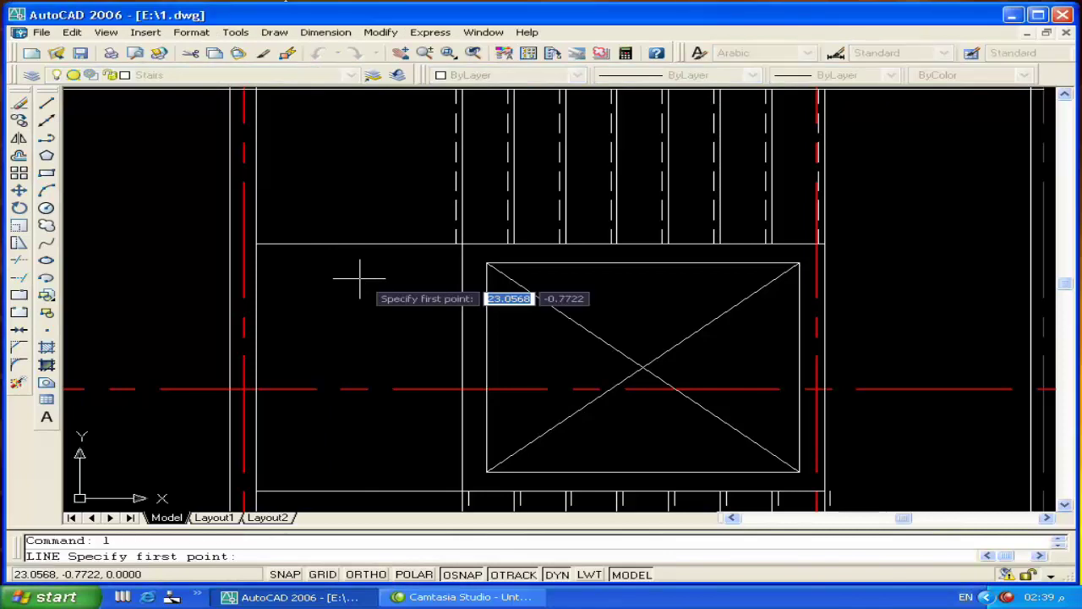
right_click(359, 278, "shift")
left_click(397, 300)
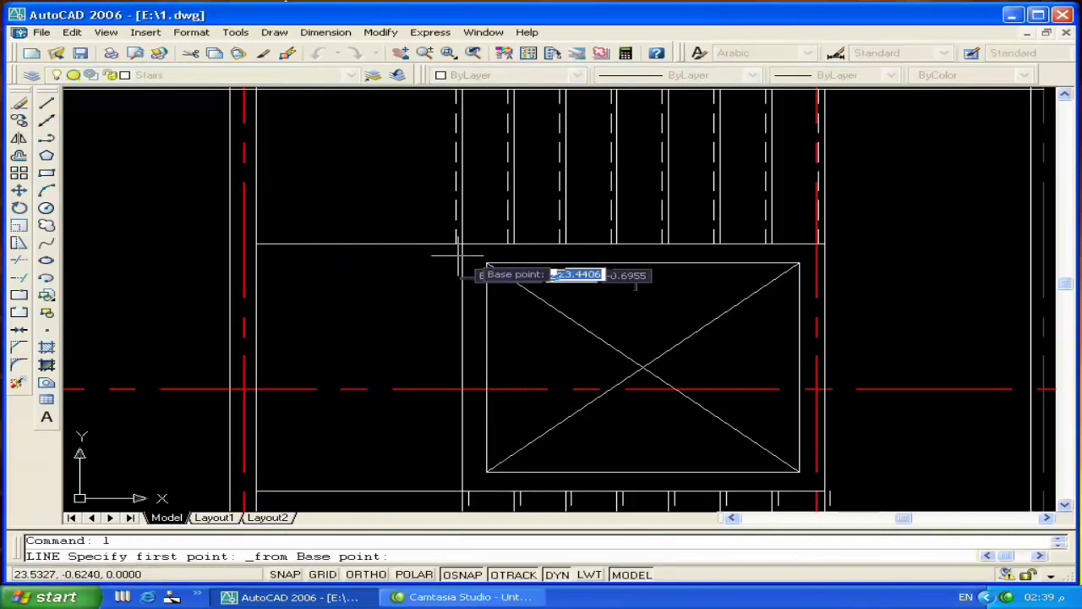
left_click(461, 244)
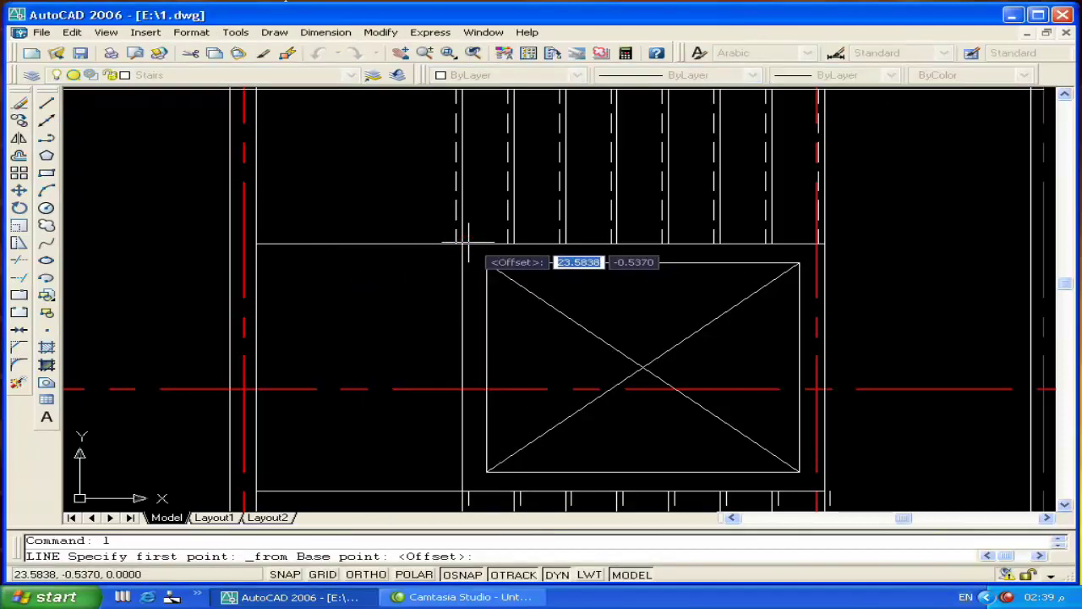
type("@0")
key("Tab")
type("-")
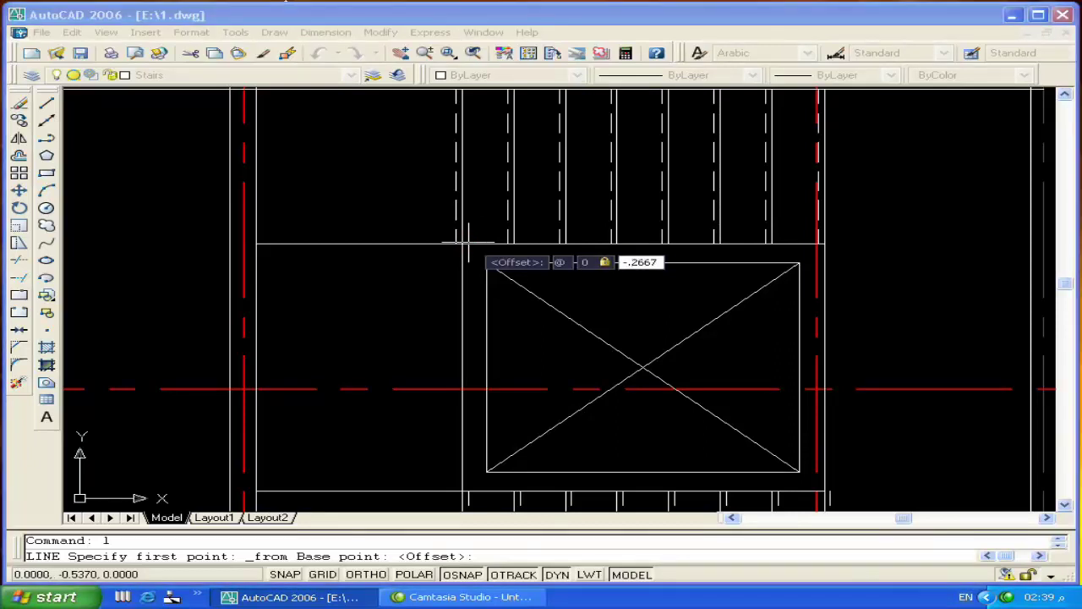
key("Return")
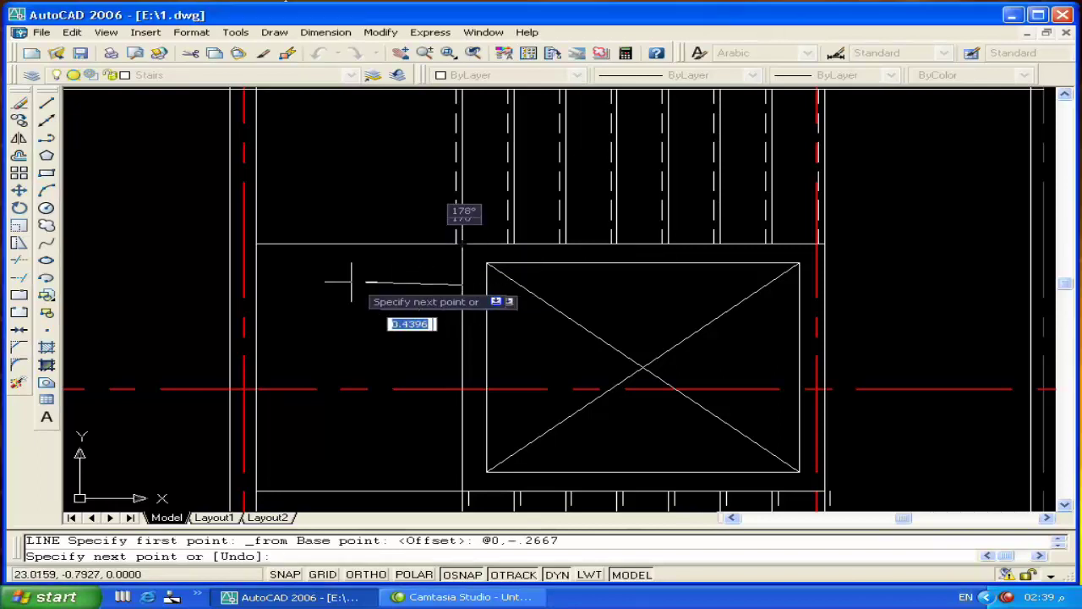
left_click(250, 285)
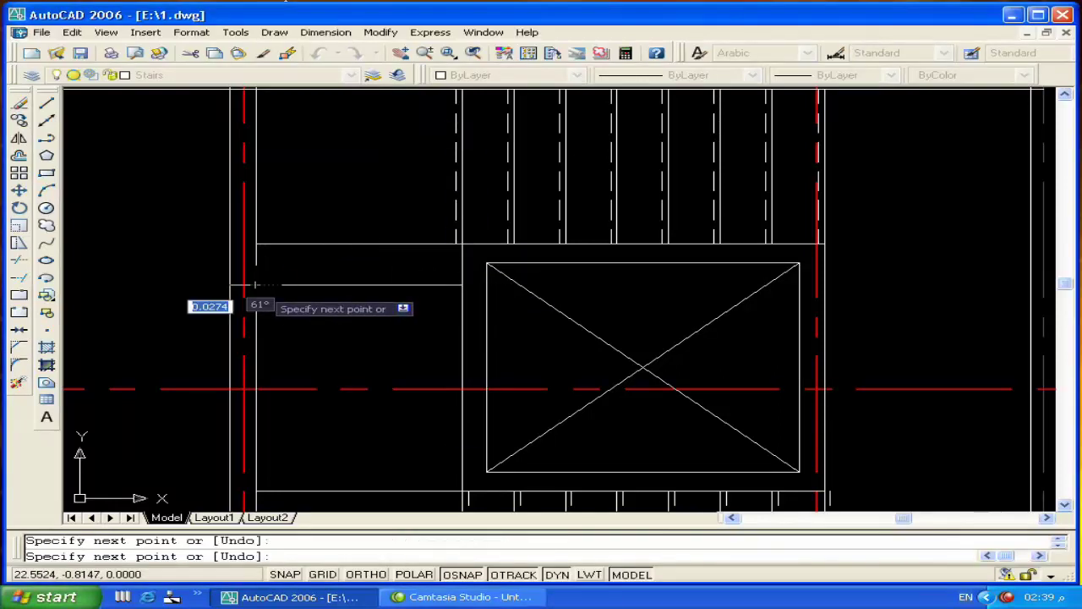
key("Return")
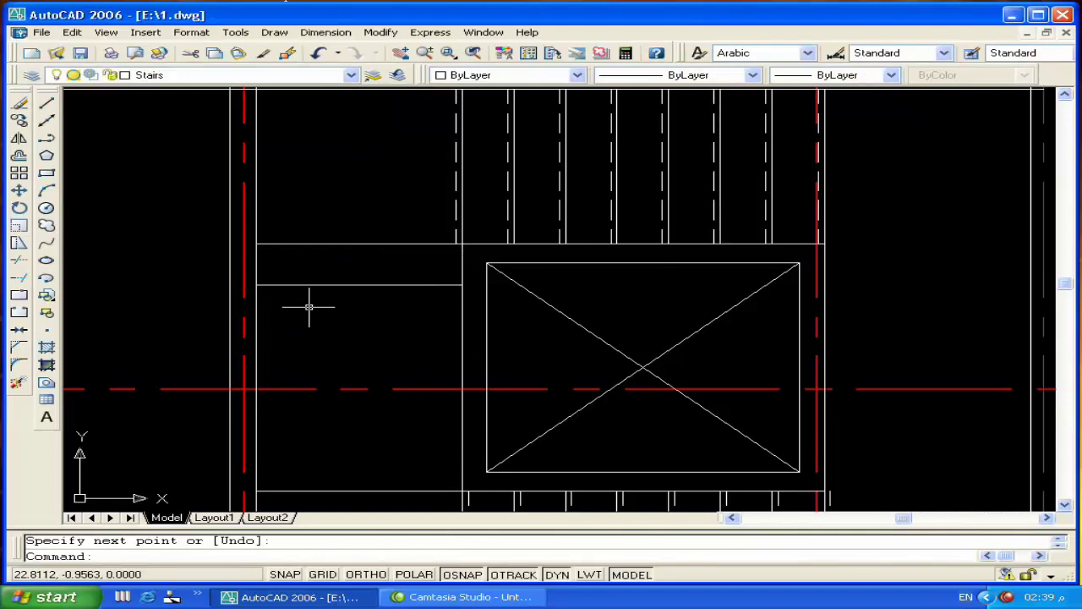
Offset the tread line 0.2667 repeatedly down the left flight to lay out the treads
type("o")
key("Return")
type(".2667")
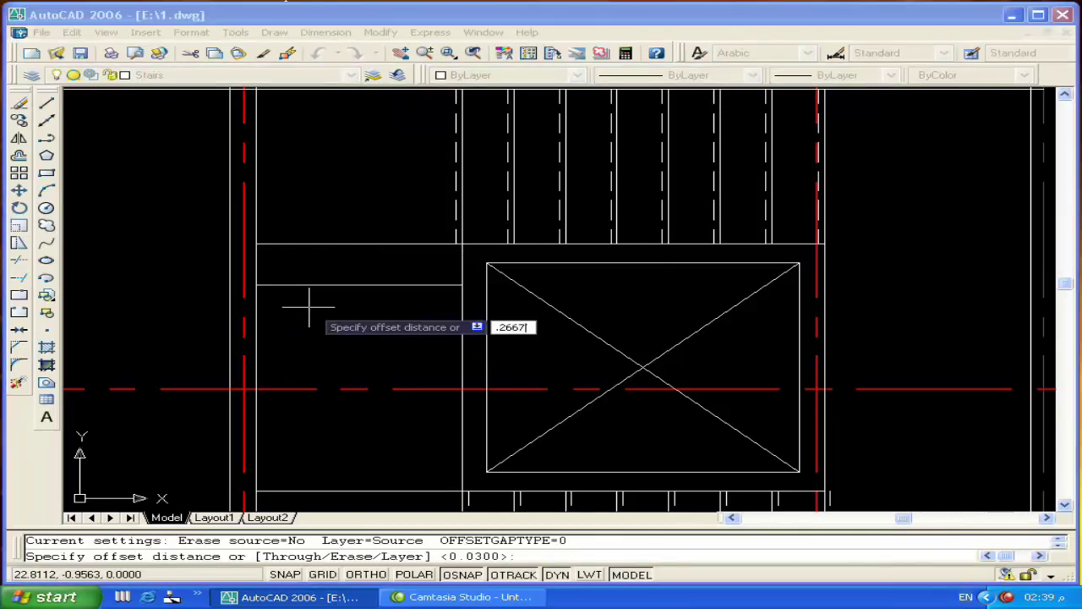
key("Return")
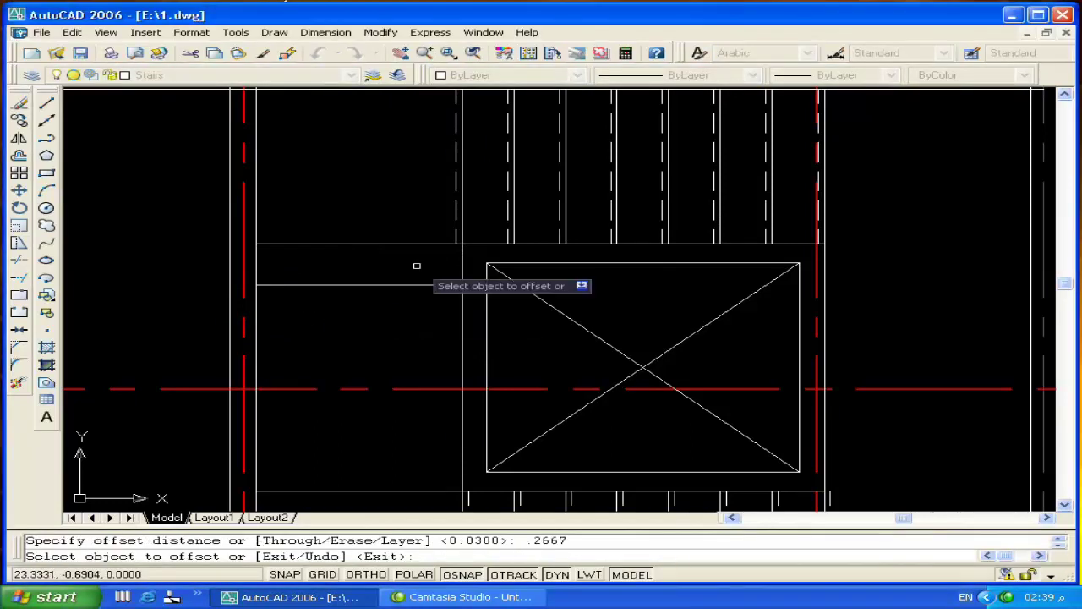
left_click(368, 284)
left_click(362, 321)
left_click(360, 326)
left_click(355, 363)
left_click(355, 367)
left_click(355, 431)
left_click(354, 410)
left_click(346, 458)
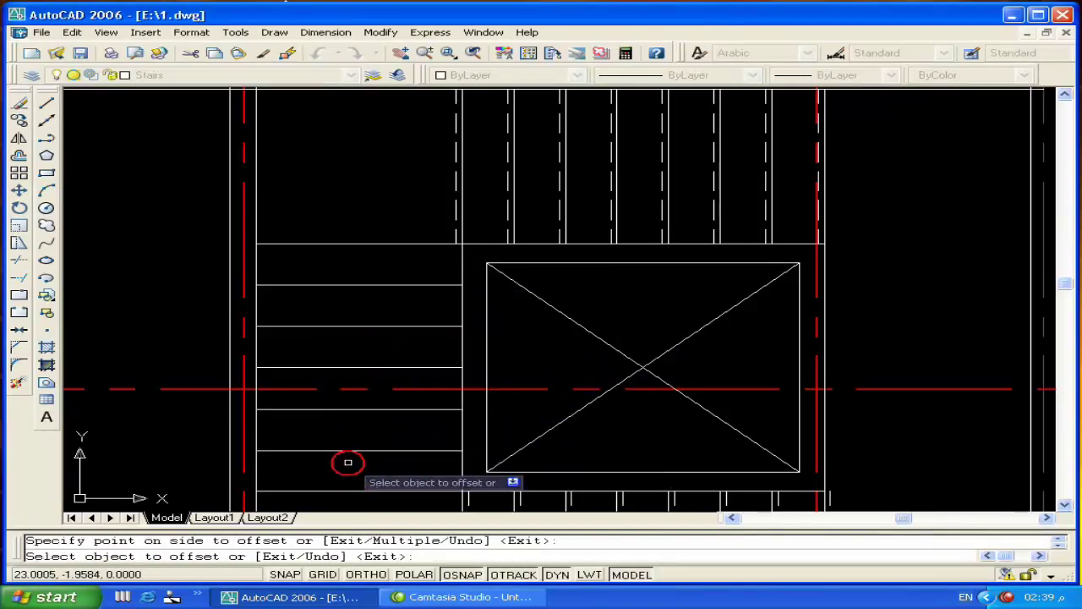
key("Return")
Double each tread line with a parallel copy offset 0.03
middle_click_drag(373, 454, 322, 377)
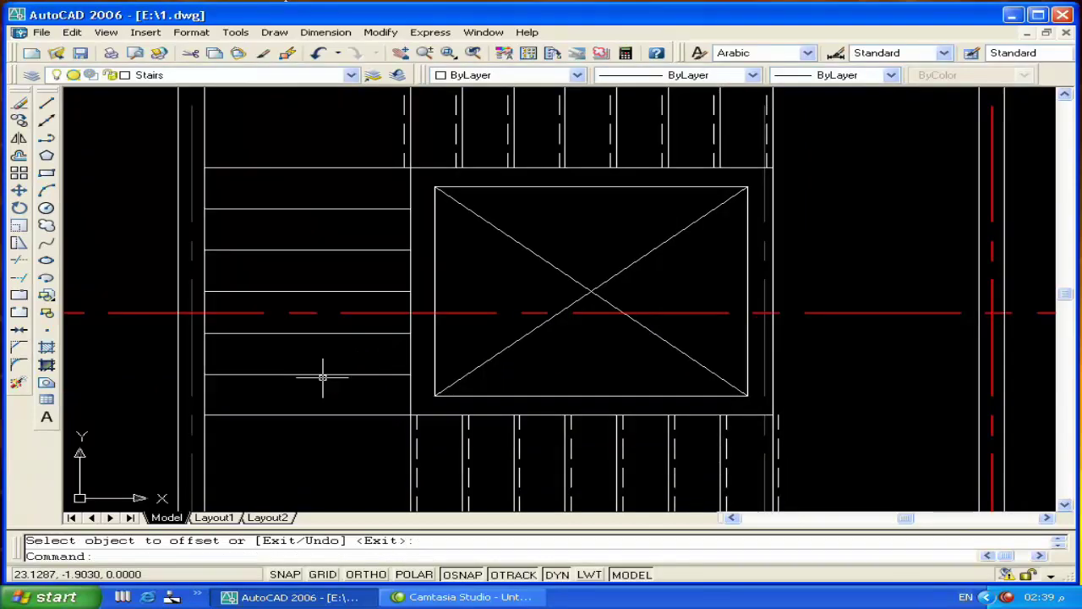
type("o")
key("Return")
type(".03")
key("Return")
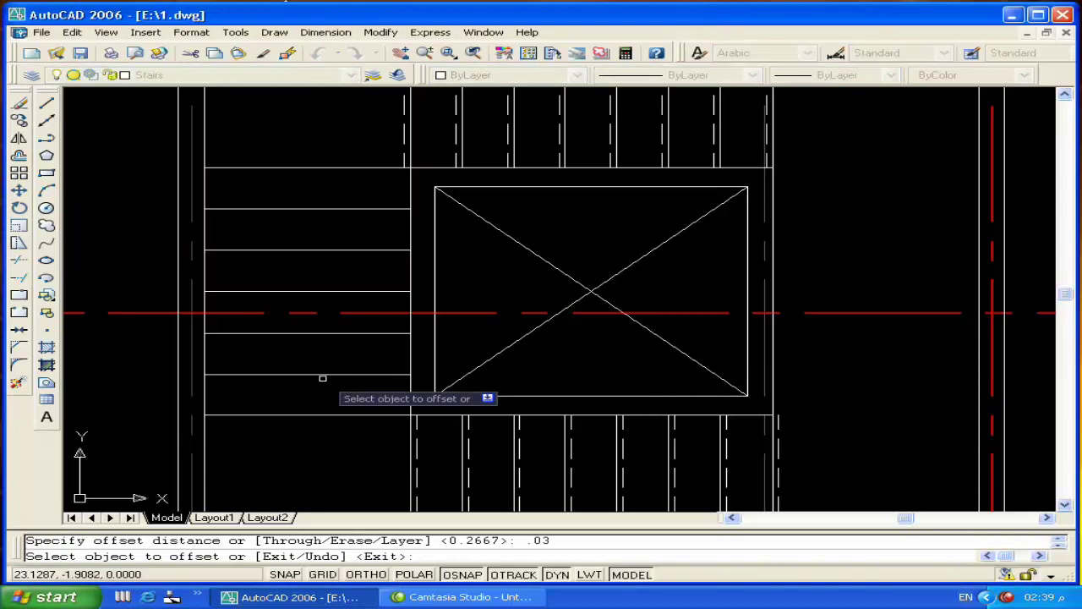
left_click(322, 416)
left_click(322, 452)
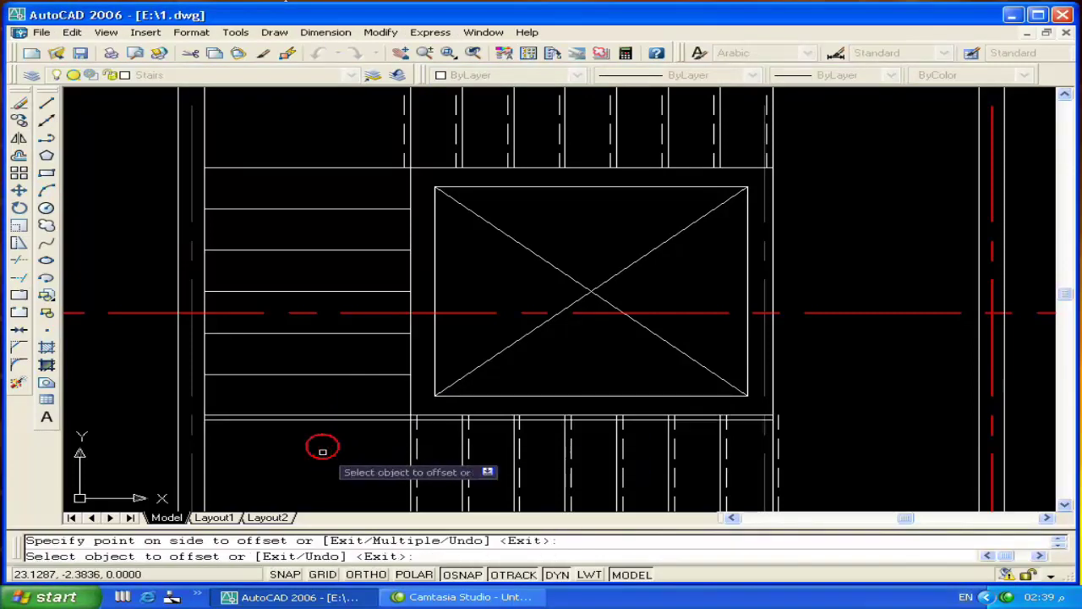
left_click(325, 374)
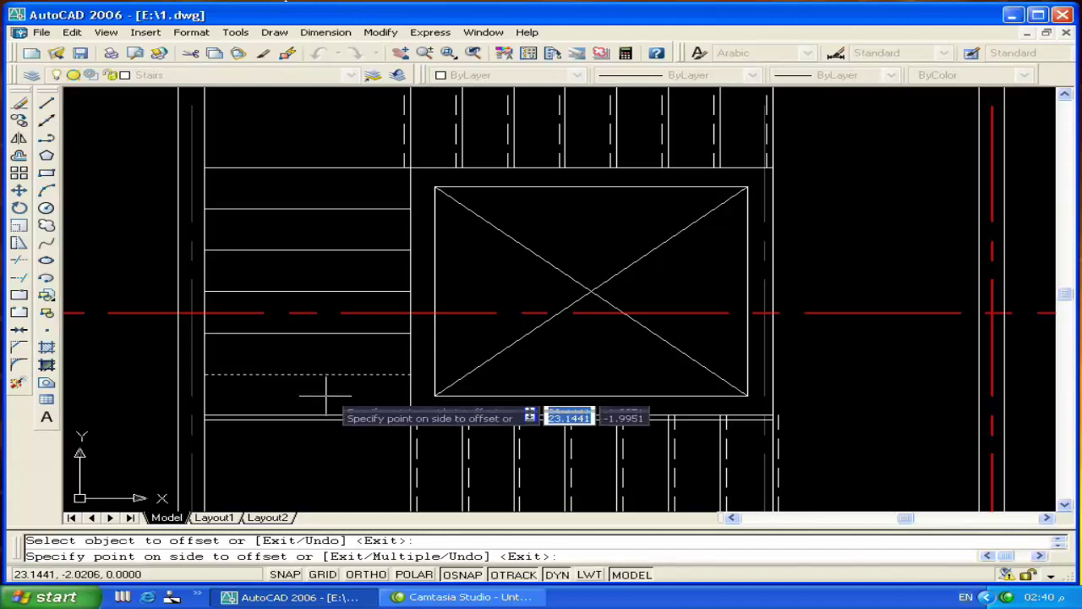
left_click(326, 335)
left_click(327, 335)
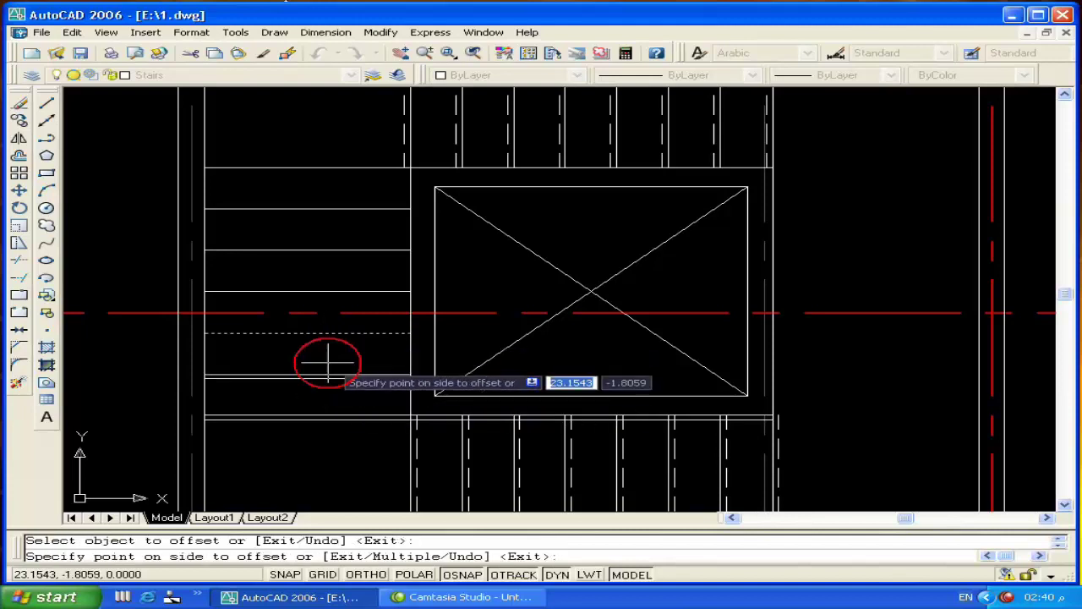
left_click(326, 296)
left_click(326, 250)
left_click(326, 254)
left_click(326, 209)
left_click(326, 216)
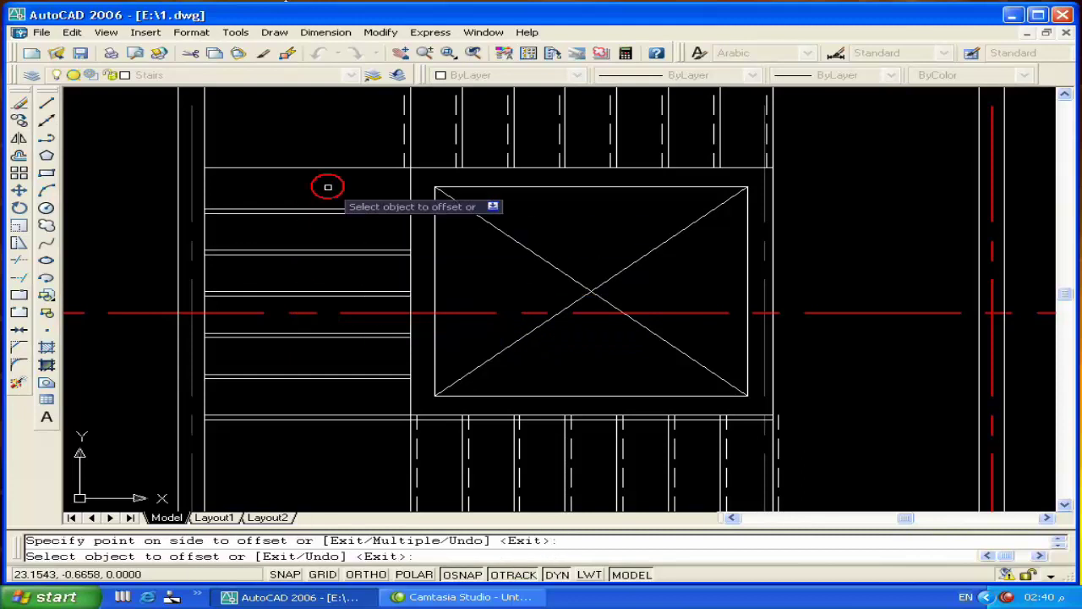
left_click(327, 169)
left_click(327, 196)
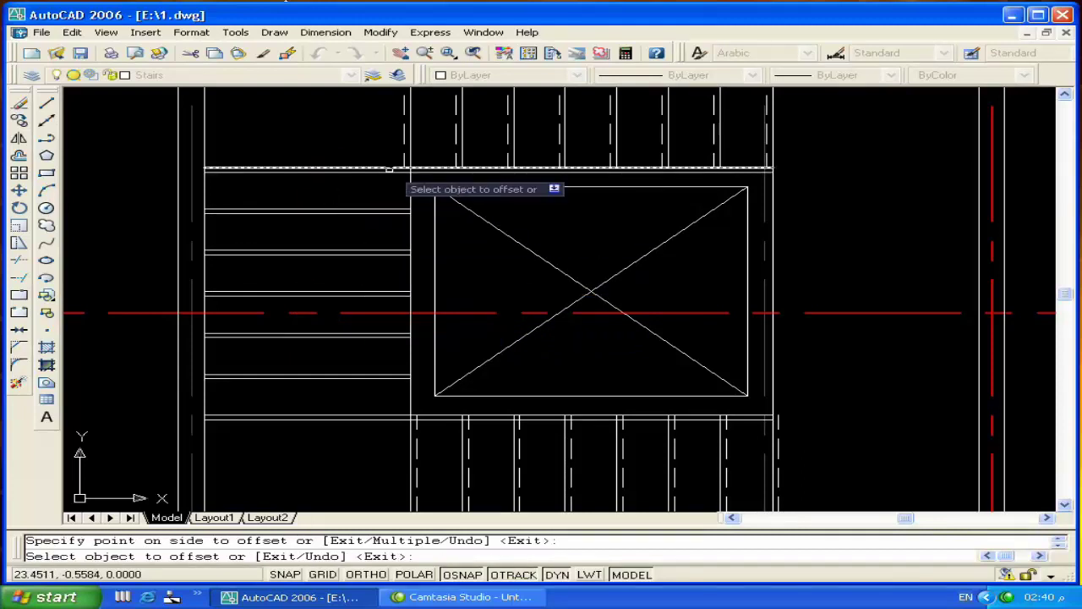
Trim the overshooting stair line back to the flight's vertical inner edge
key("Return")
scroll(407, 182, "up", 4)
scroll(406, 182, "up", 1)
type("tr")
key("Return")
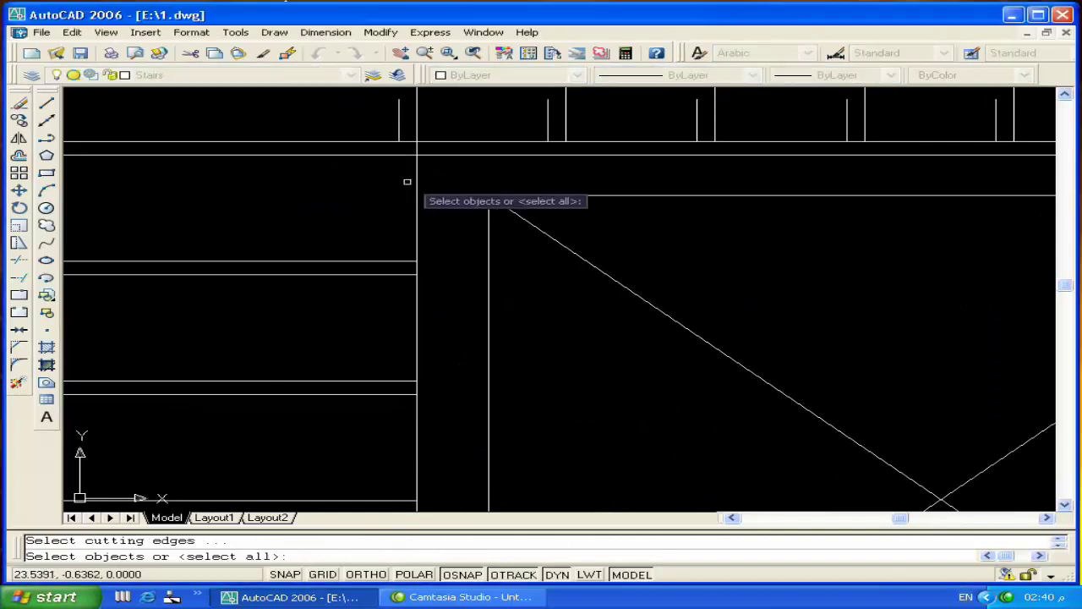
left_click(415, 161)
key("Return")
scroll(423, 173, "down", 5)
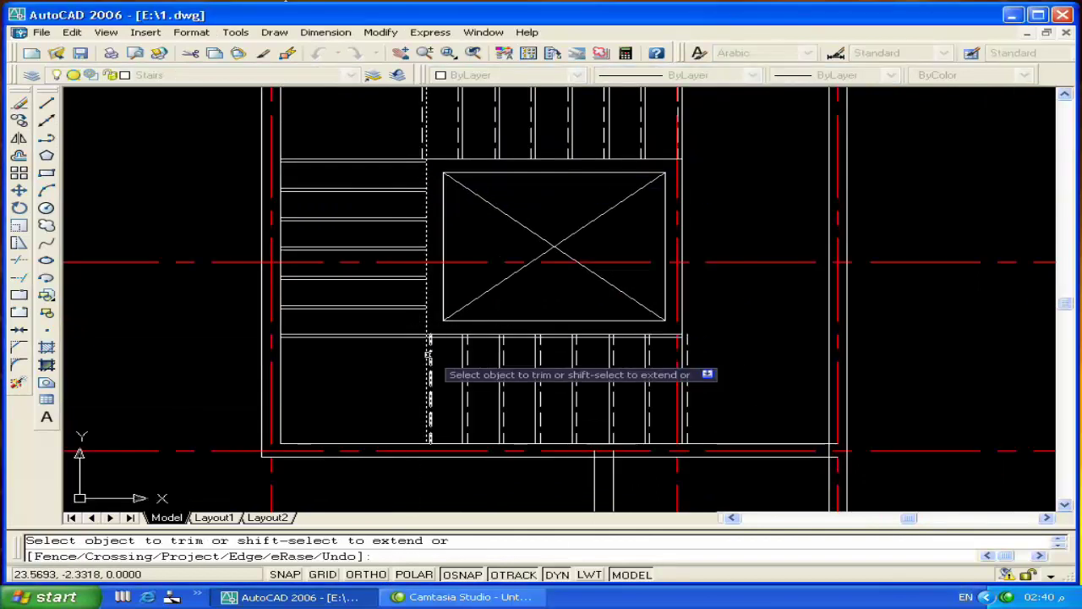
scroll(434, 338, "up", 1)
scroll(437, 279, "up", 1)
left_click(448, 266)
key("Return")
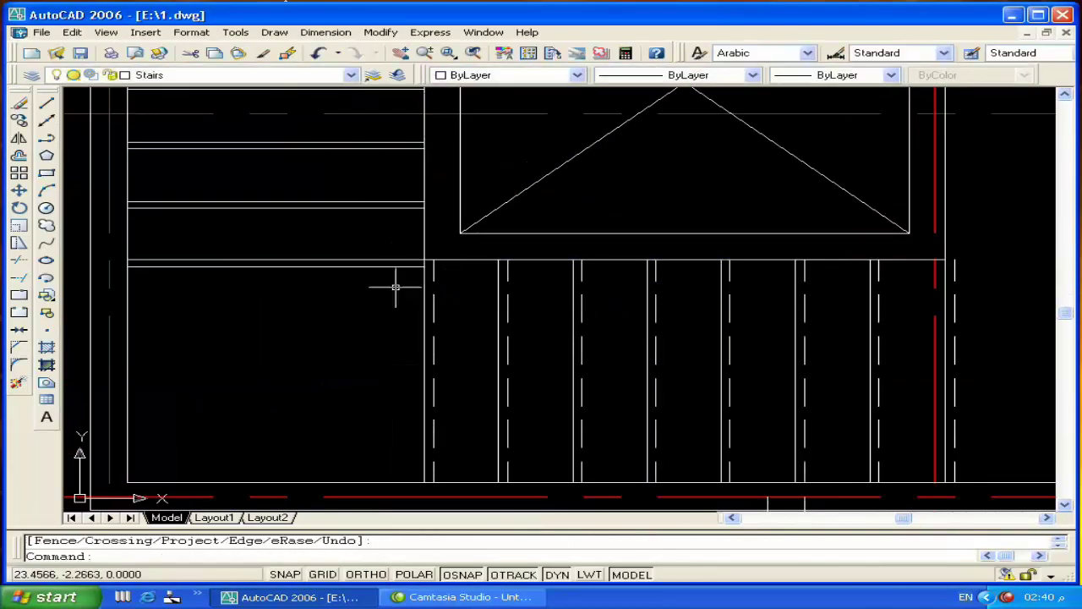
middle_click_drag(362, 172, 382, 282)
scroll(359, 141, "down", 1)
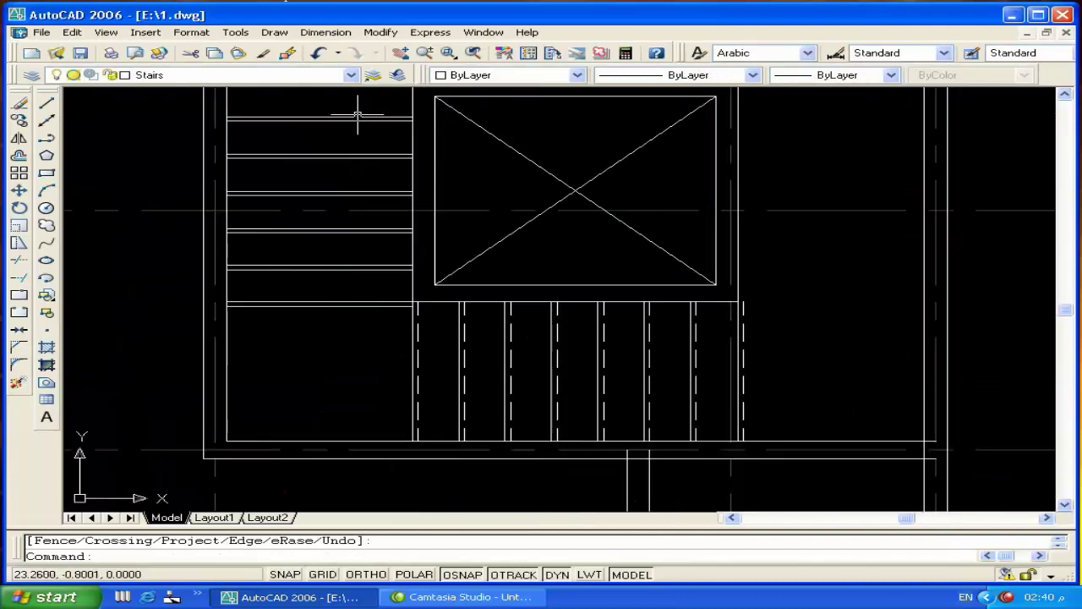
middle_click_drag(358, 111, 344, 175)
Select the first four tread lines of the left flight, then clear the selection
left_click(344, 158)
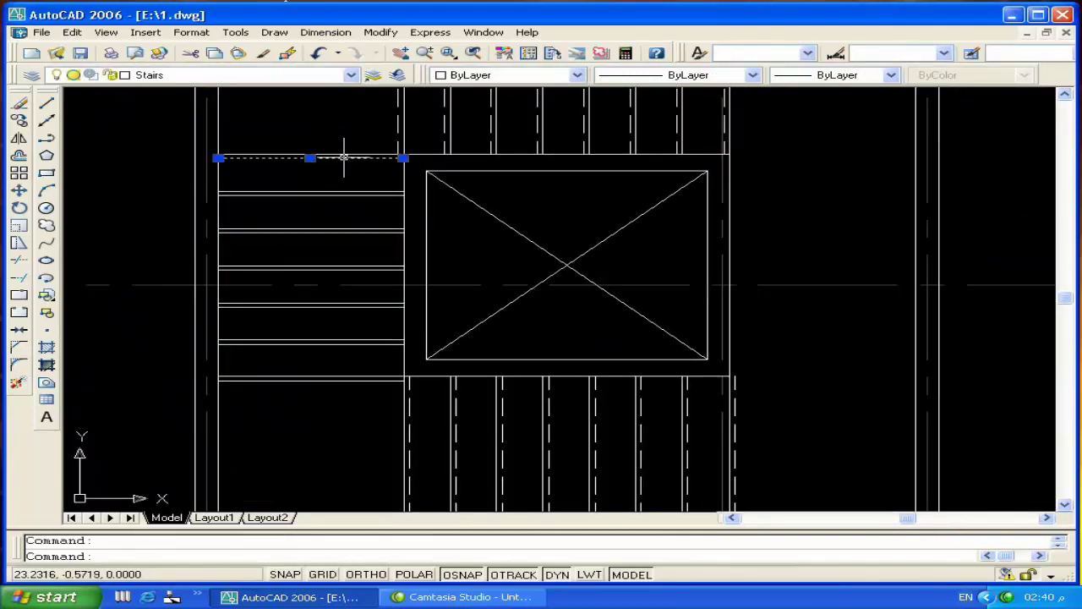
left_click(334, 195)
left_click(334, 231)
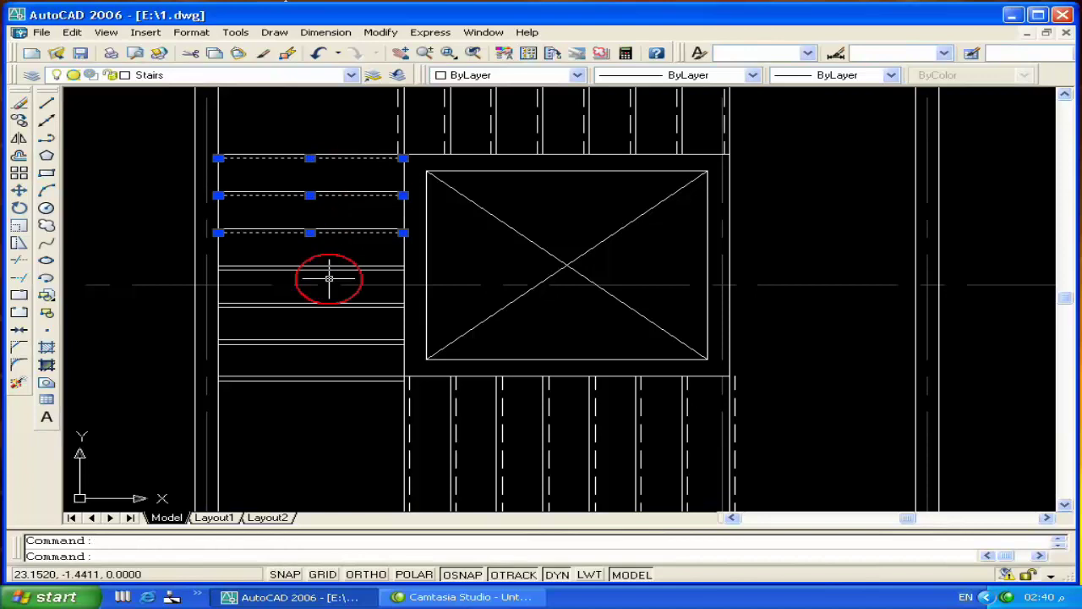
left_click(329, 269)
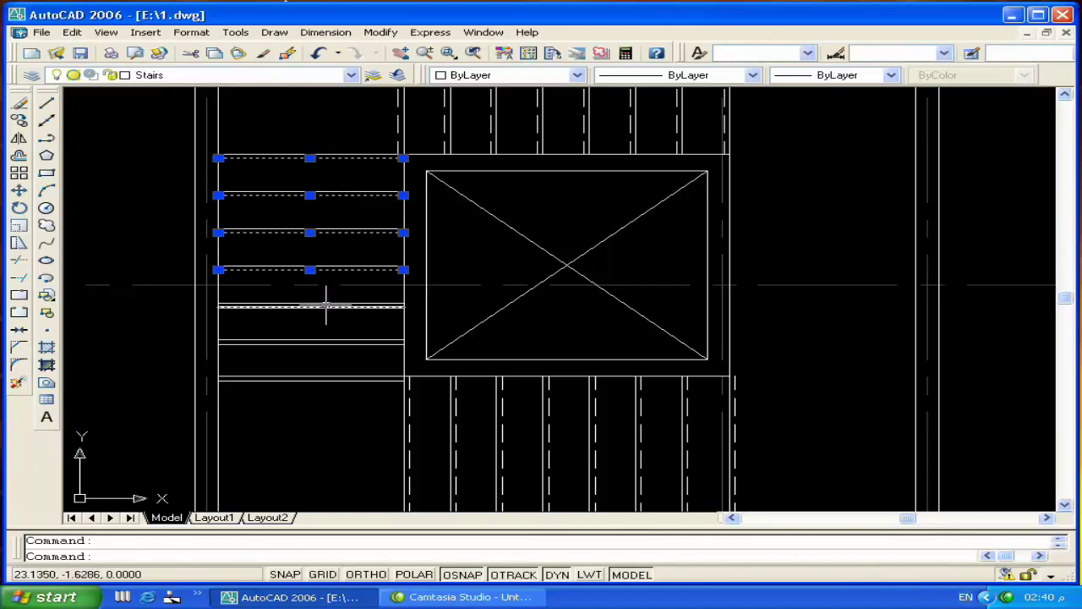
key("Escape")
Match properties from a dashed tread so the left flight's tread lines become dashed
left_click(394, 127)
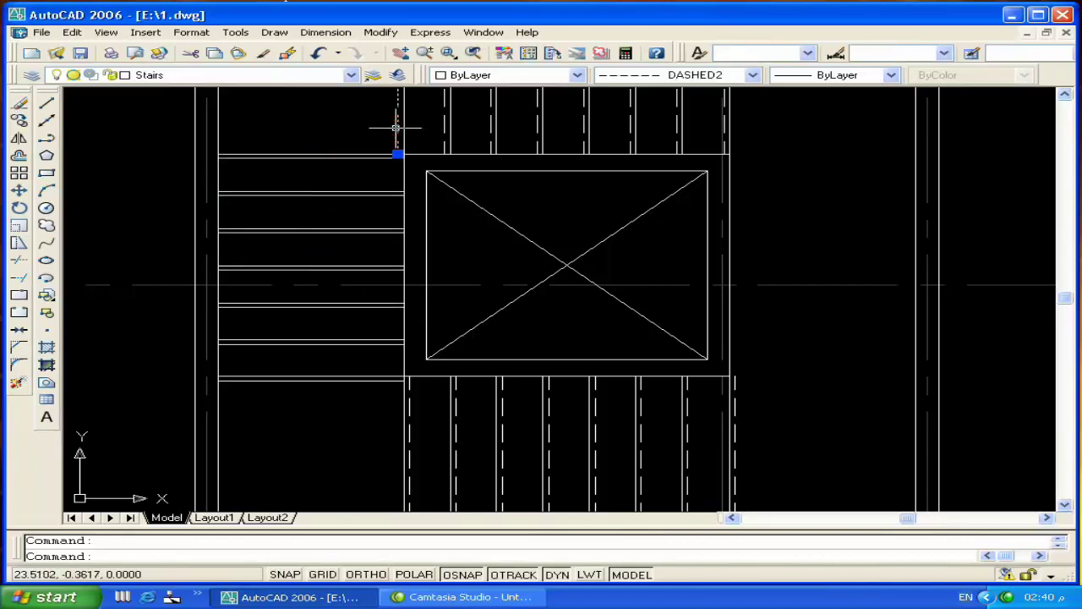
type("m")
key("Return")
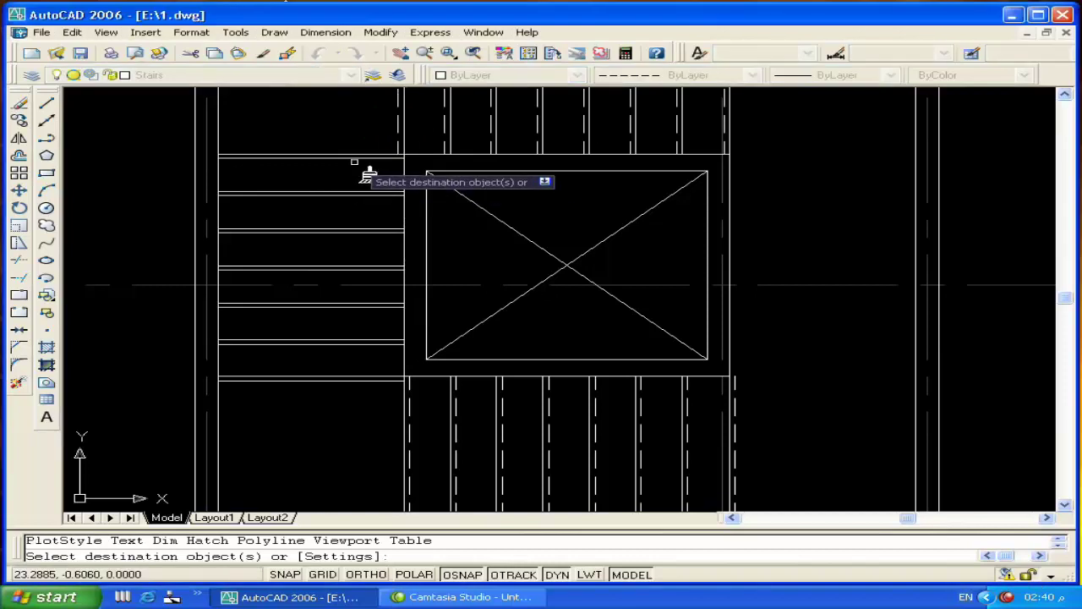
left_click(346, 157)
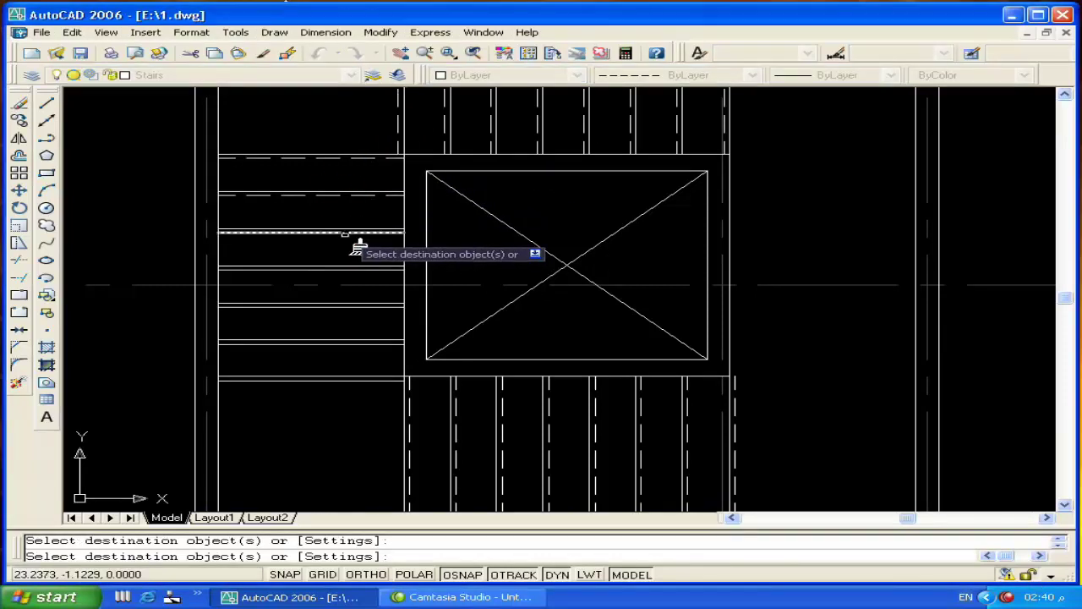
left_click(329, 268)
left_click(326, 306)
left_click(318, 343)
left_click(321, 378)
key("Return")
Recenter the view on the stair core and save the drawing
scroll(461, 287, "down", 2)
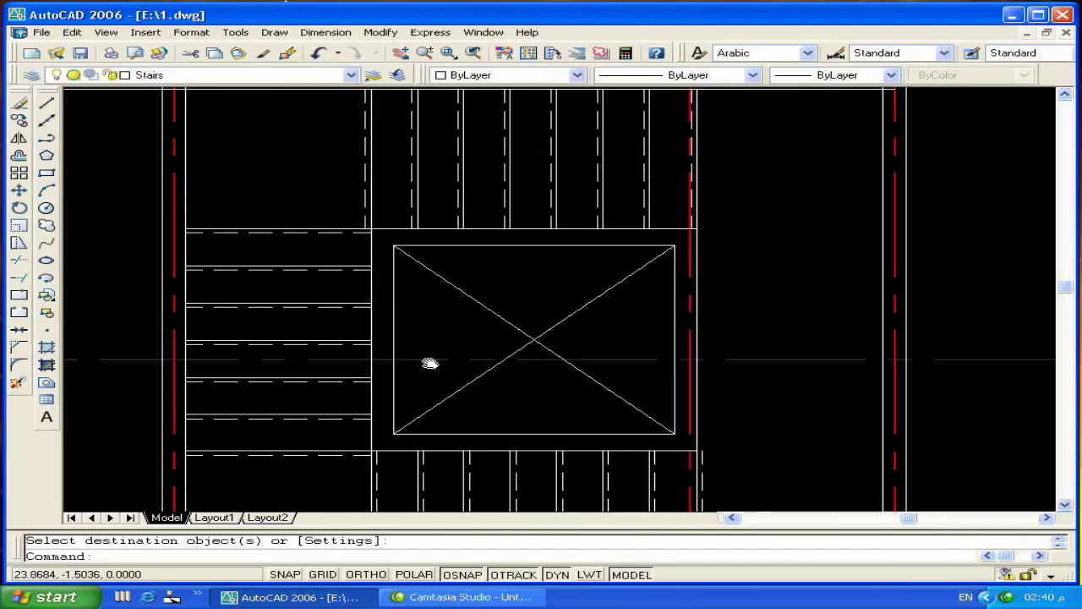
scroll(507, 321, "down", 2)
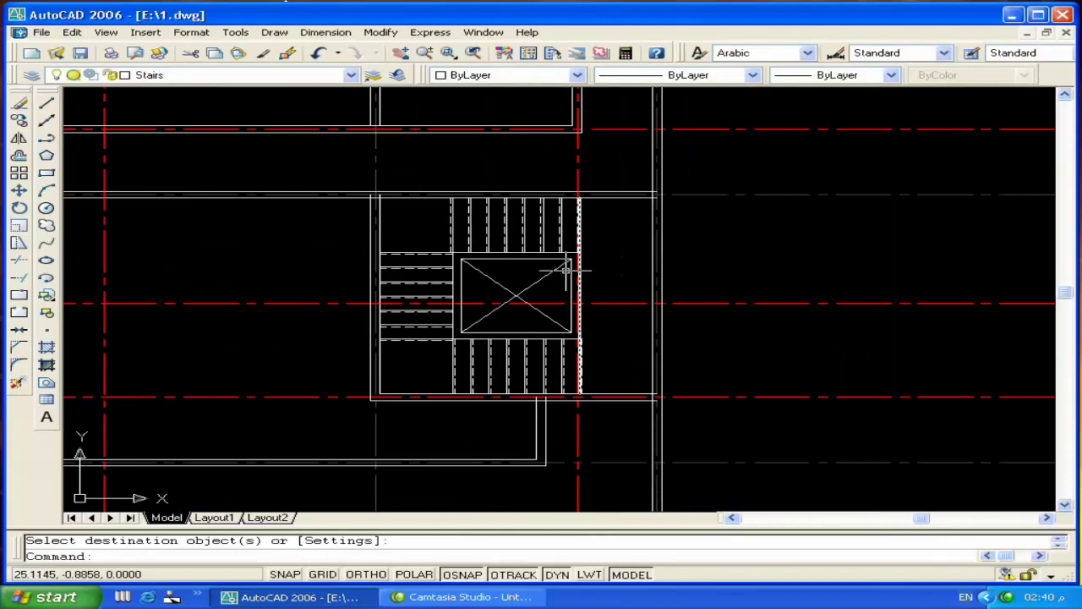
middle_click_drag(532, 266, 490, 263)
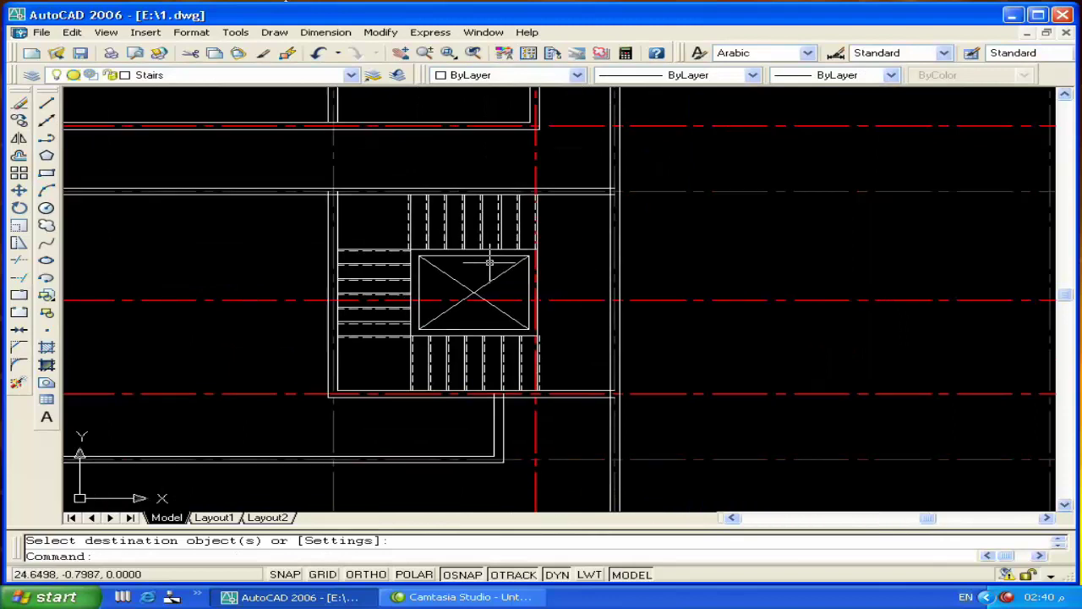
left_click(80, 54)
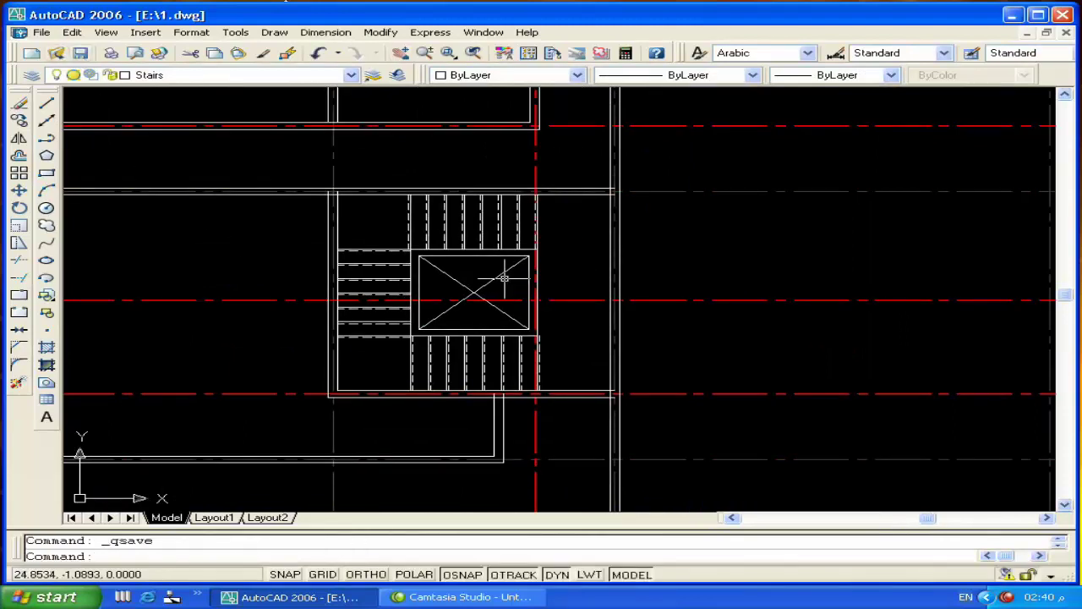
Survey the rest of the floor plan and window-select the stair walls, then clear the selection
middle_click_drag(571, 245, 873, 112)
scroll(683, 261, "down", 2)
scroll(651, 273, "down", 1)
scroll(651, 272, "up", 2)
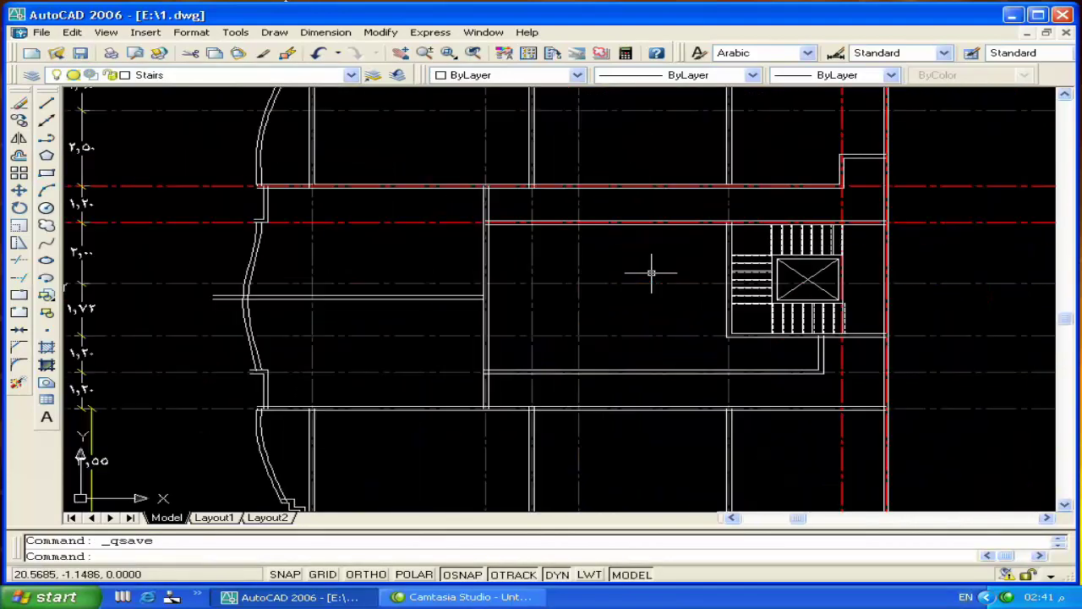
scroll(642, 327, "up", 1)
scroll(612, 324, "up", 1)
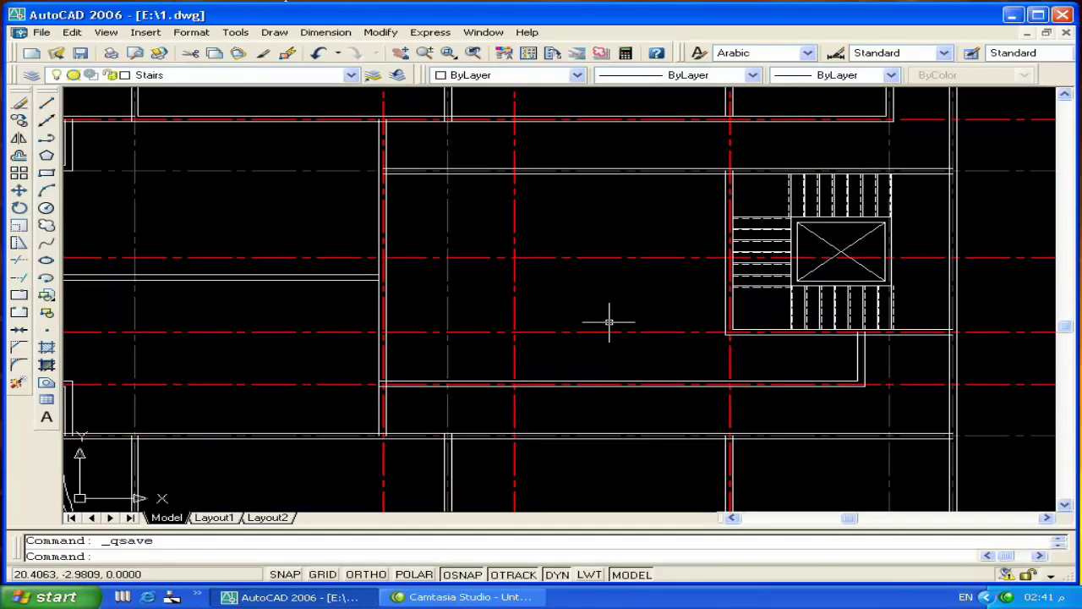
left_click(729, 325)
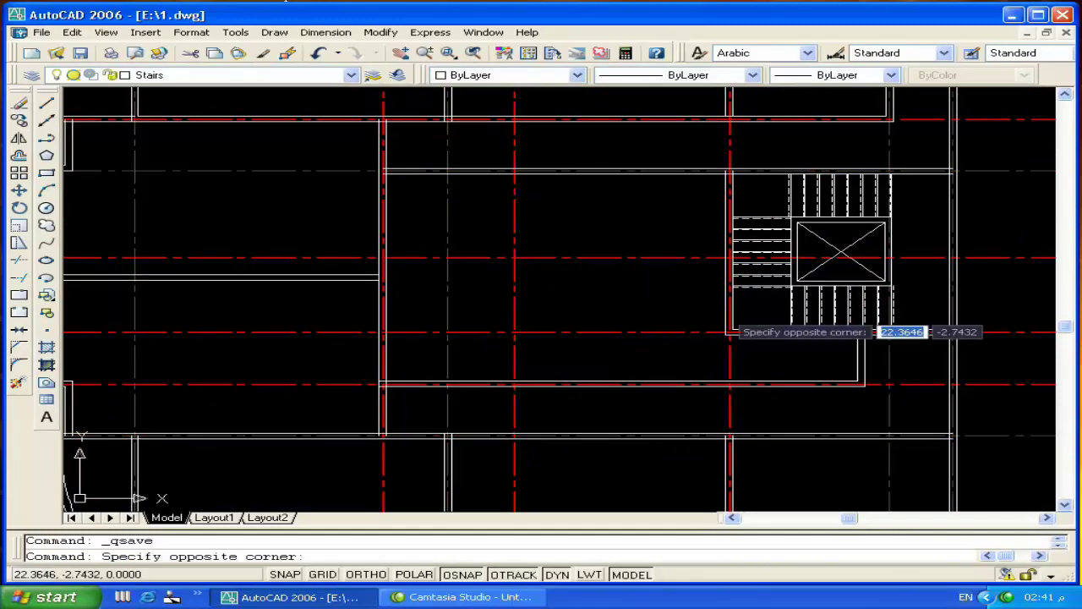
left_click(705, 321)
key("Escape")
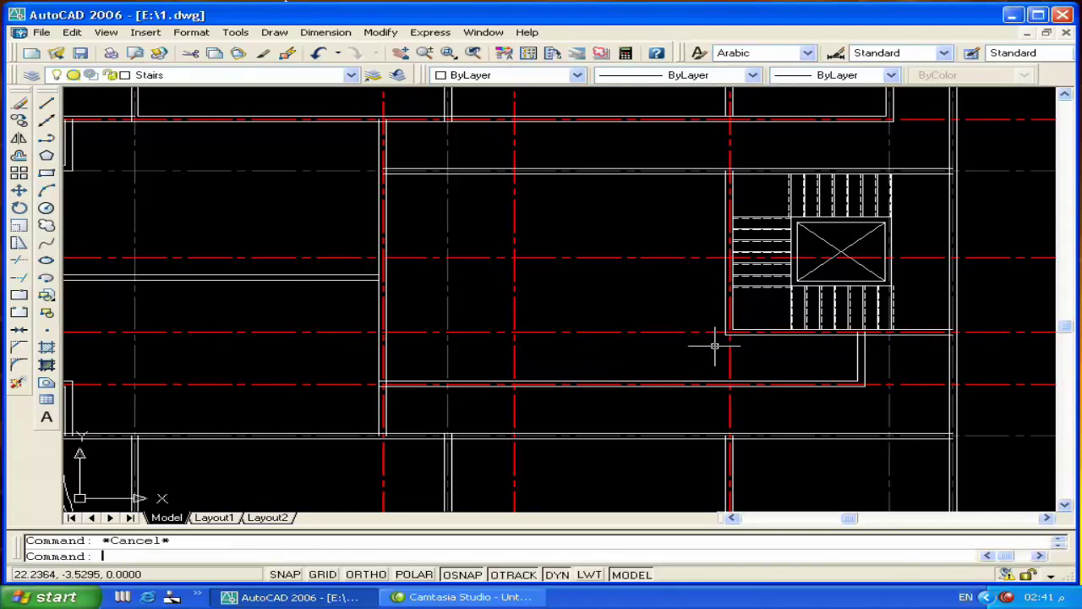
Draw a vertical 0.13 multiline wall up from the existing wall corner
type("ml")
key("Return")
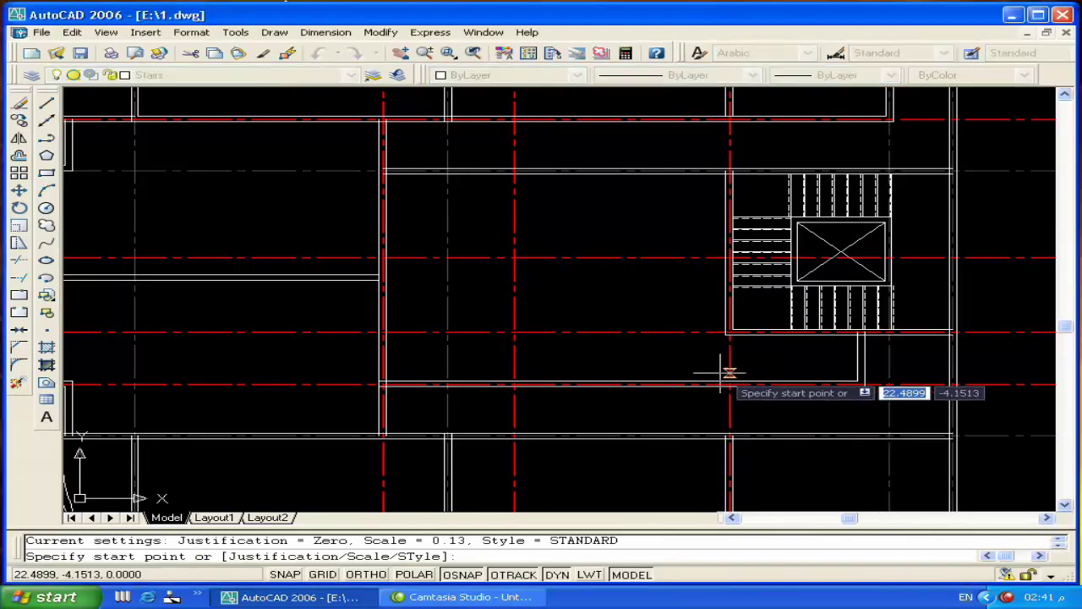
scroll(719, 382, "up", 2)
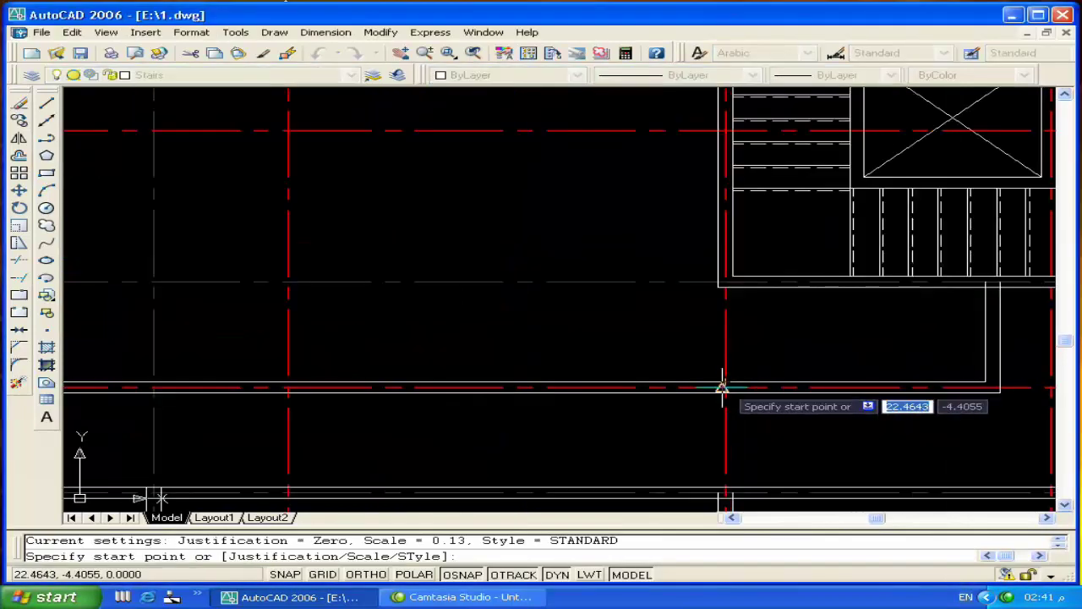
left_click(725, 388)
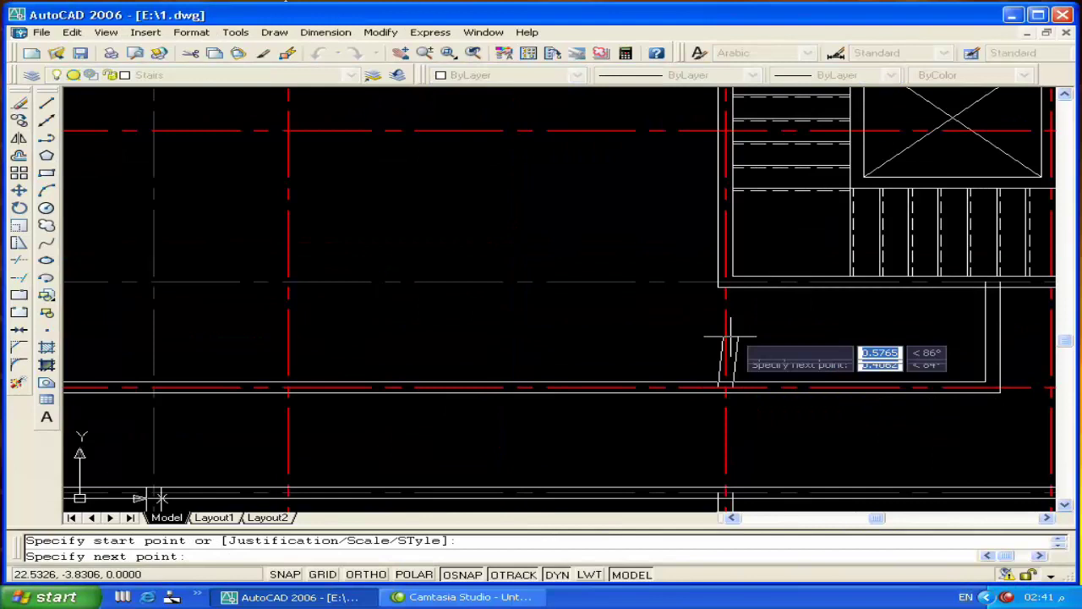
left_click(724, 281)
key("Return")
middle_click_drag(622, 350, 741, 429)
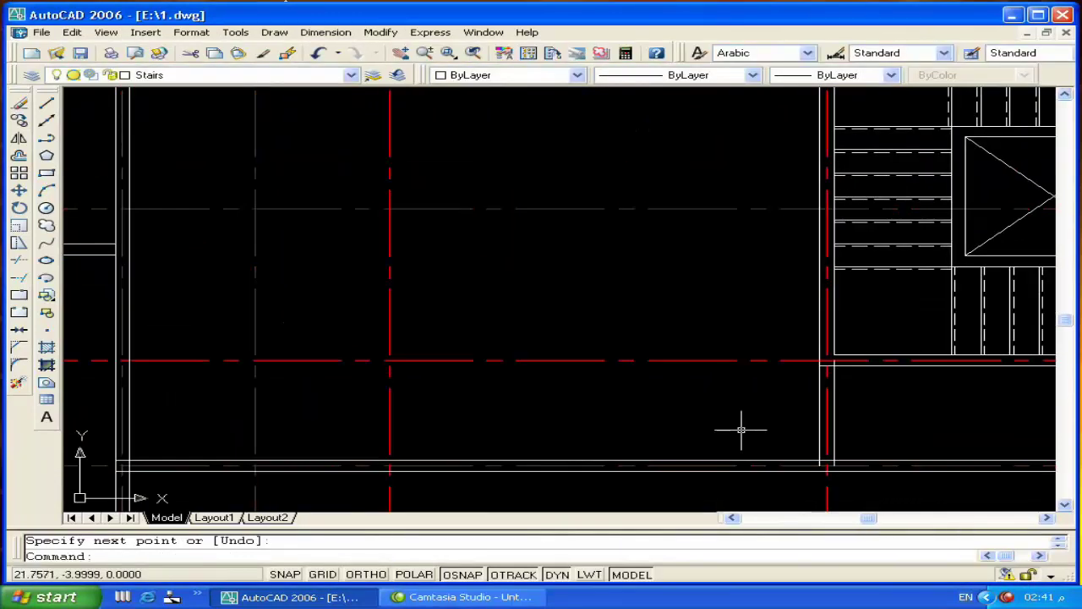
Draw an L-shaped multiline wall left from the wall edge, then down to the grid intersection with Ortho on
key("Return")
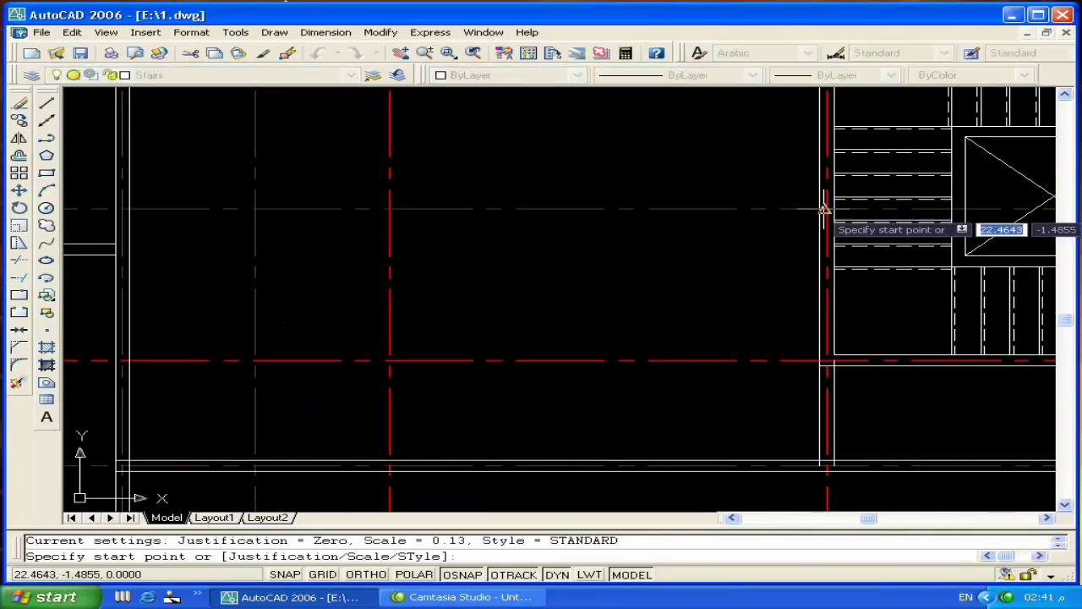
left_click(826, 209)
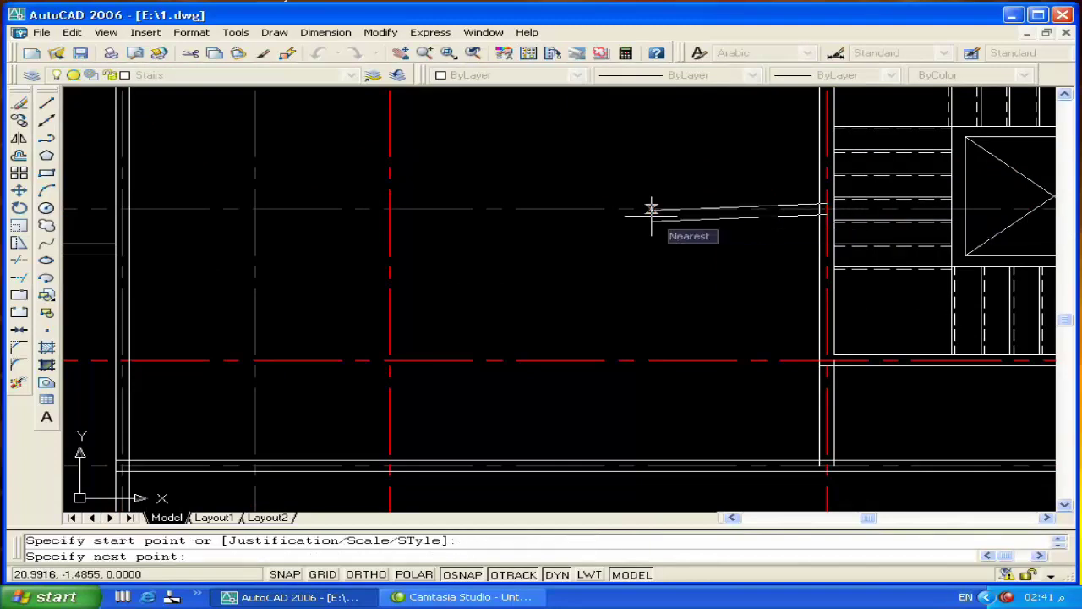
scroll(647, 211, "down", 2)
scroll(648, 210, "down", 2)
middle_click_drag(647, 211, 580, 155)
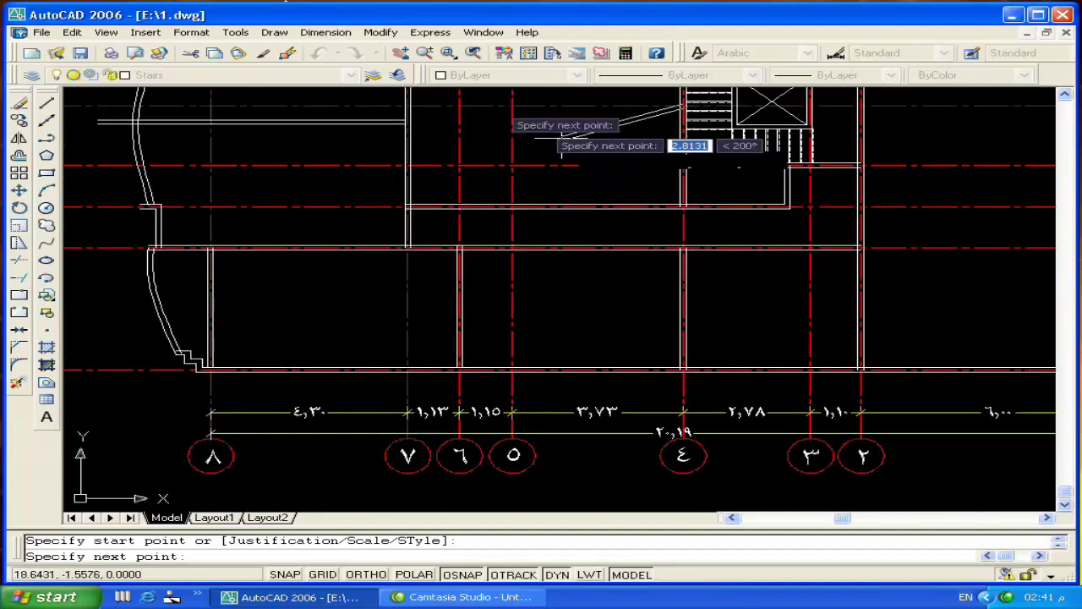
key("F8")
left_click(511, 107)
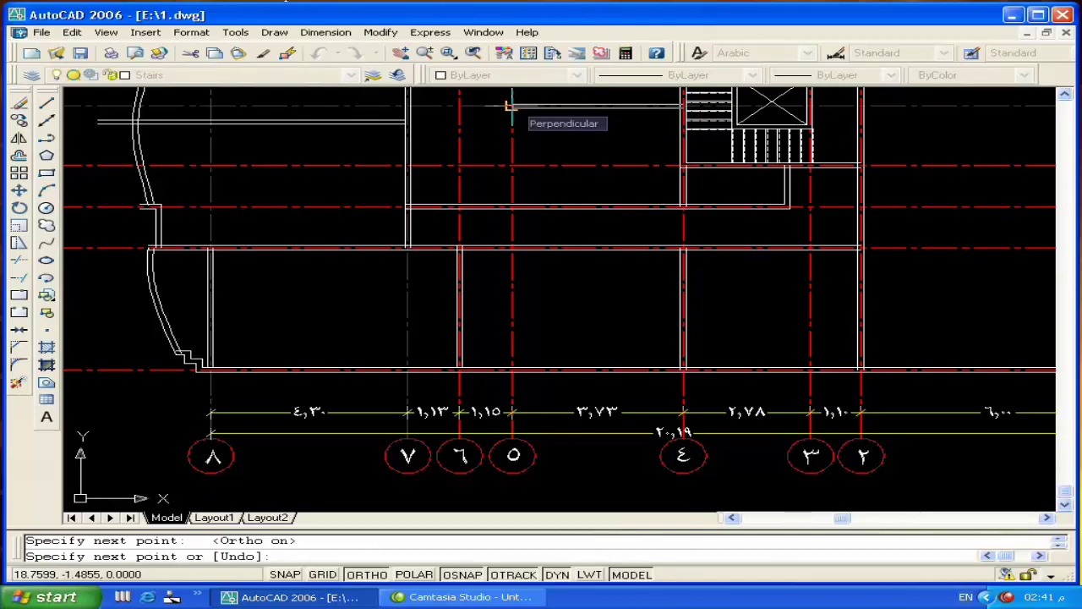
scroll(511, 201, "up", 5)
left_click(523, 208)
key("Return")
scroll(502, 234, "down", 3)
middle_click_drag(514, 201, 521, 251)
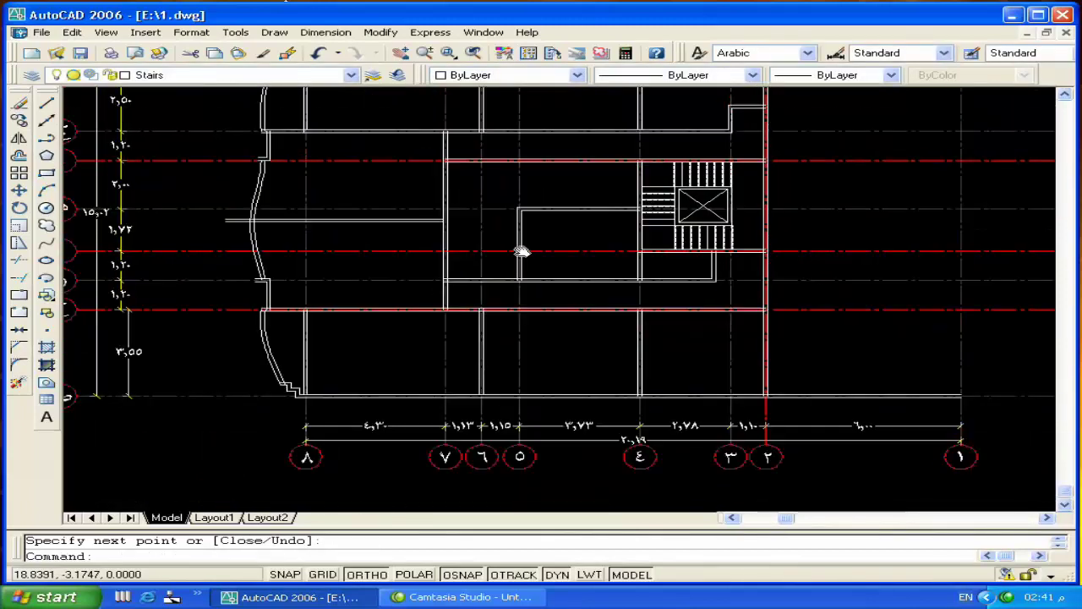
scroll(616, 241, "up", 3)
Draw the first diagonal line across the shaft to its upper-right corner, with Ortho off
type("l")
key("Return")
scroll(592, 216, "up", 3)
scroll(589, 212, "up", 2)
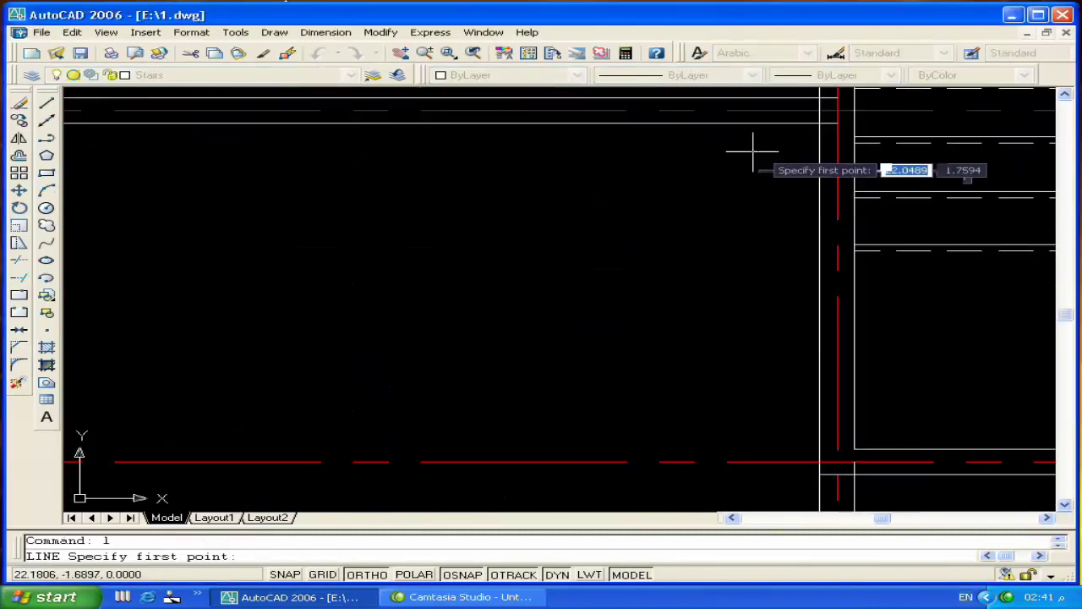
left_click(819, 122)
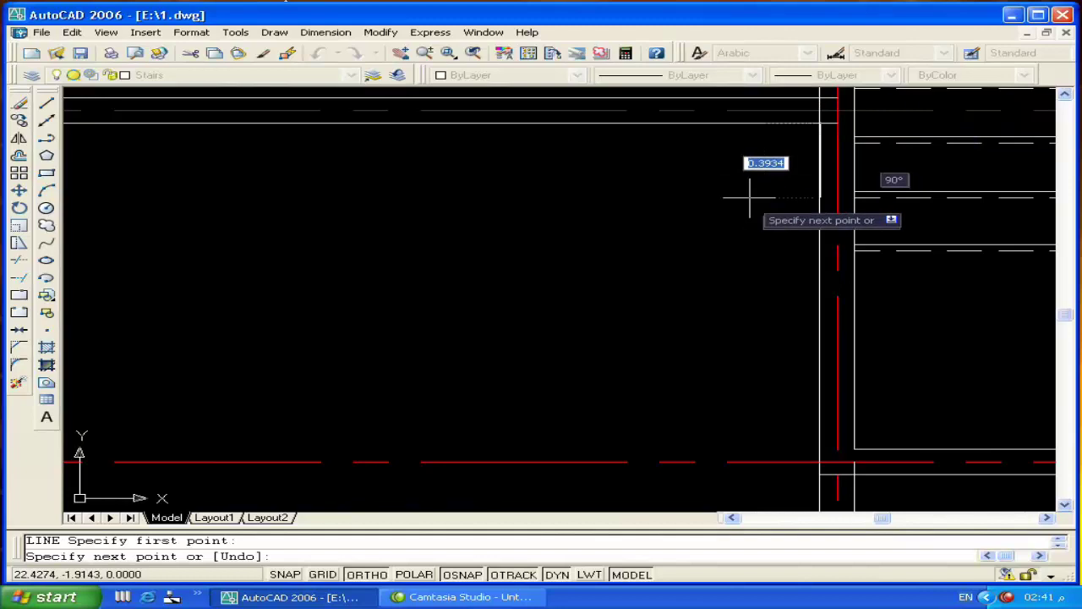
key("Return")
key("Return")
left_click(820, 122)
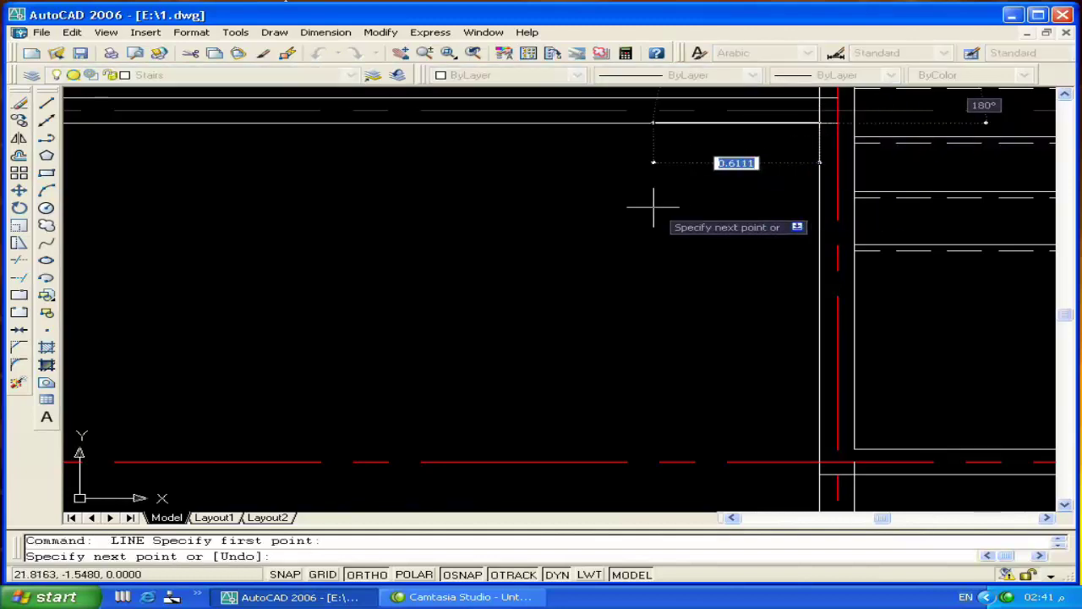
scroll(652, 205, "down", 3)
key("F8")
scroll(364, 363, "up", 2)
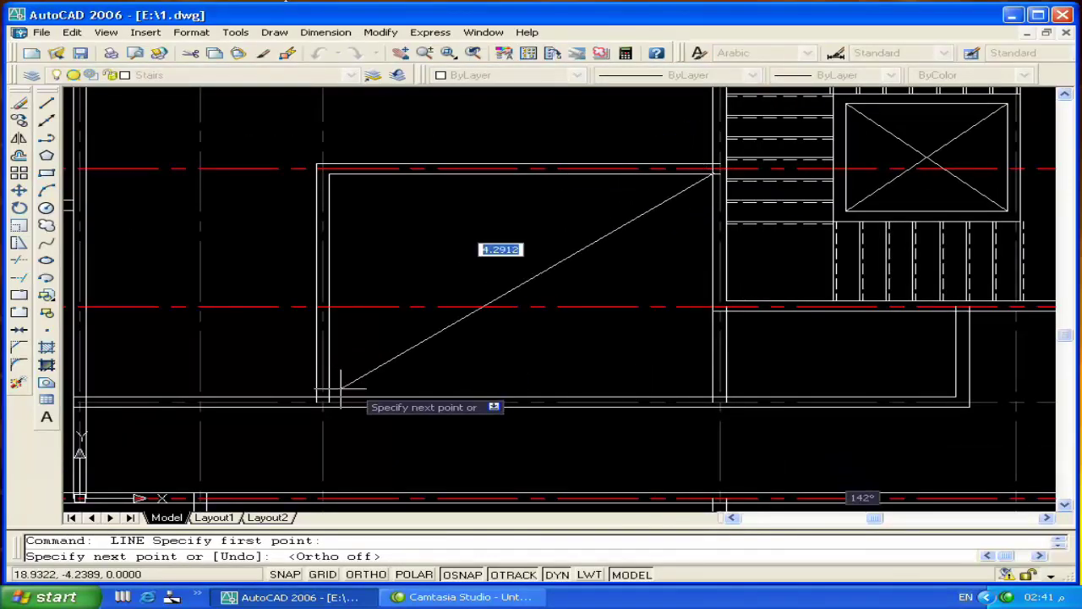
scroll(340, 389, "up", 2)
left_click(315, 412)
key("Return")
scroll(379, 357, "down", 2)
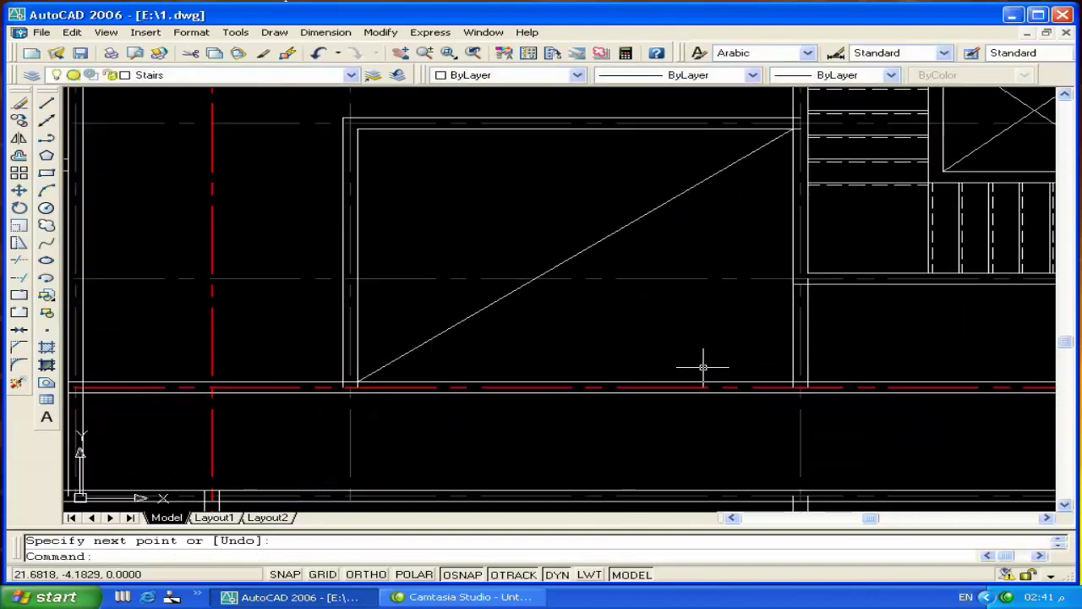
Draw the second diagonal from the lower-right to the upper-left corner, completing the X
key("Return")
left_click(793, 382)
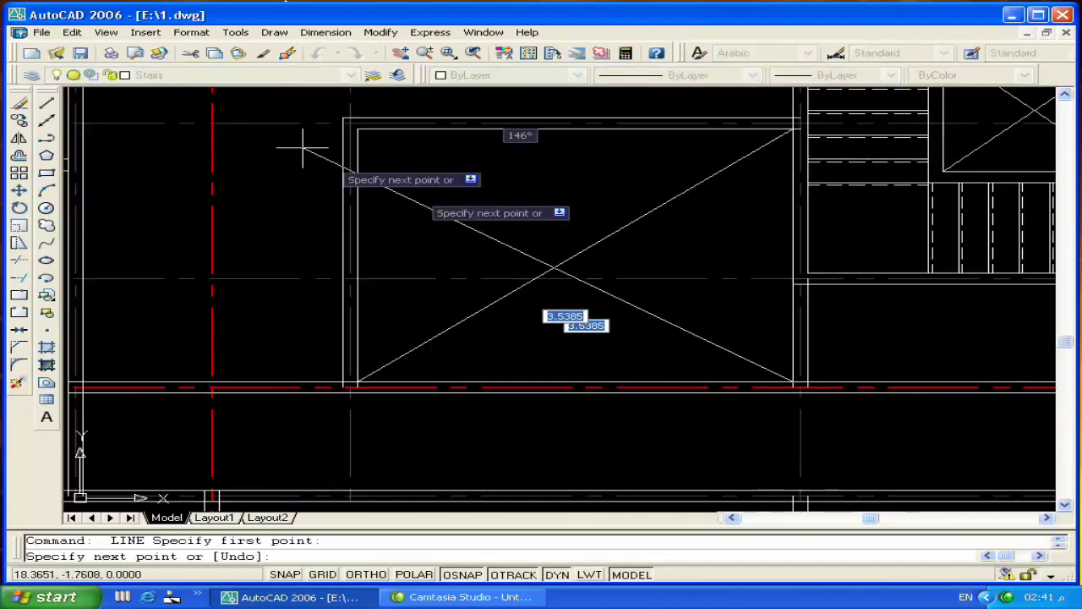
left_click(358, 129)
key("Return")
scroll(287, 156, "down", 3)
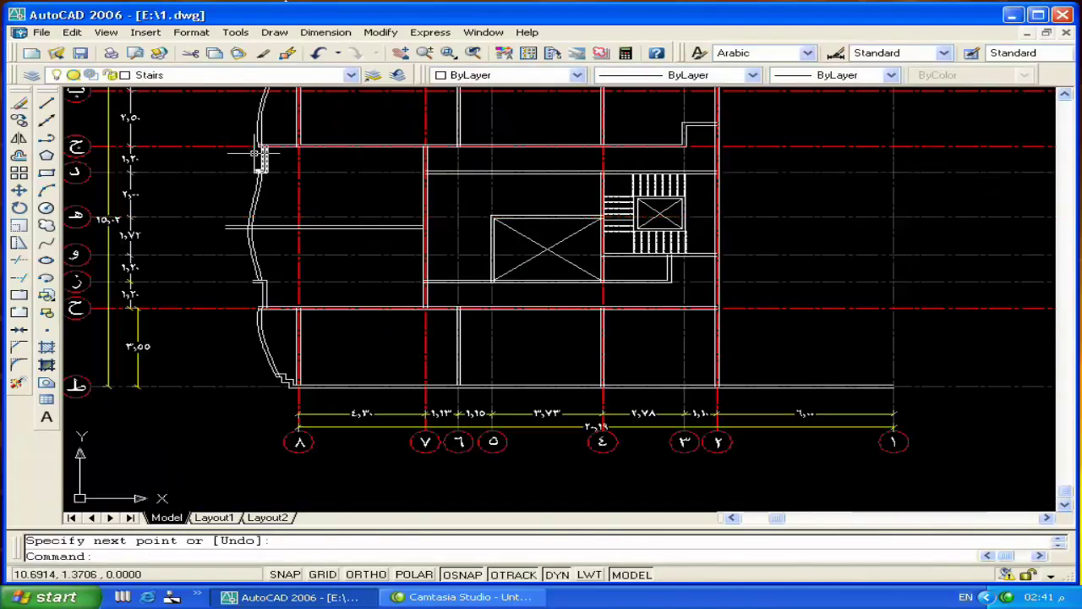
left_click(487, 242)
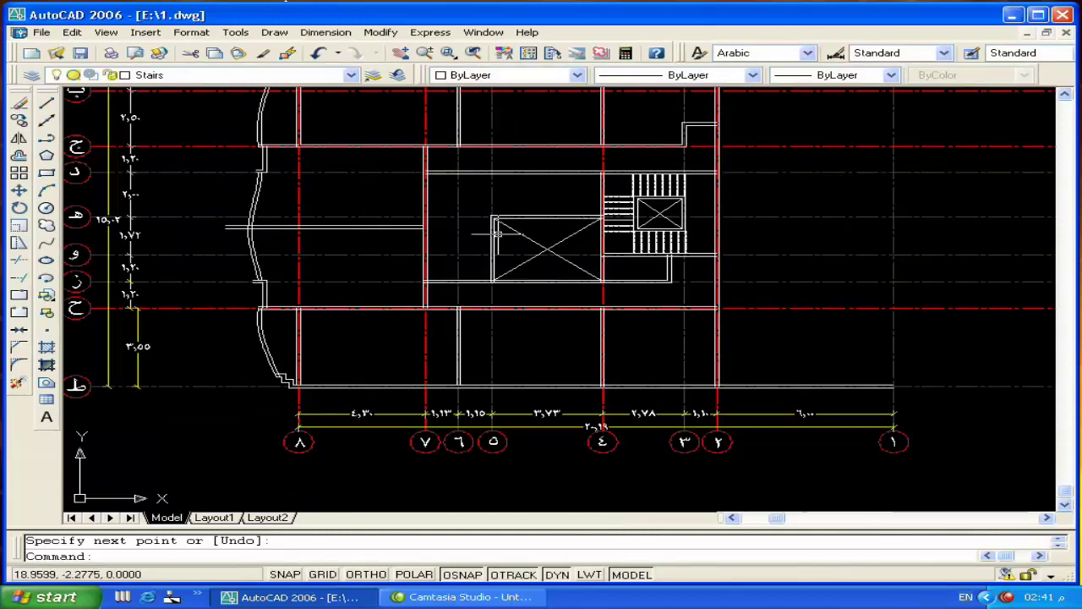
Draw a multiline wall from the shaft's top corner left to the grid line
scroll(487, 211, "up", 5)
type("ml")
key("Return")
left_click(507, 255)
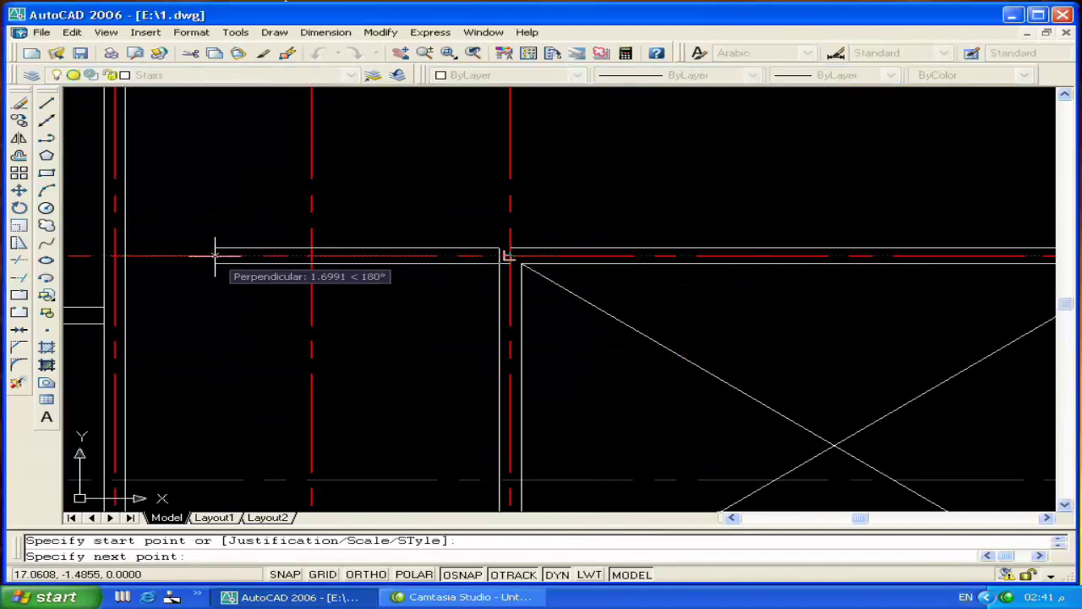
left_click(115, 255)
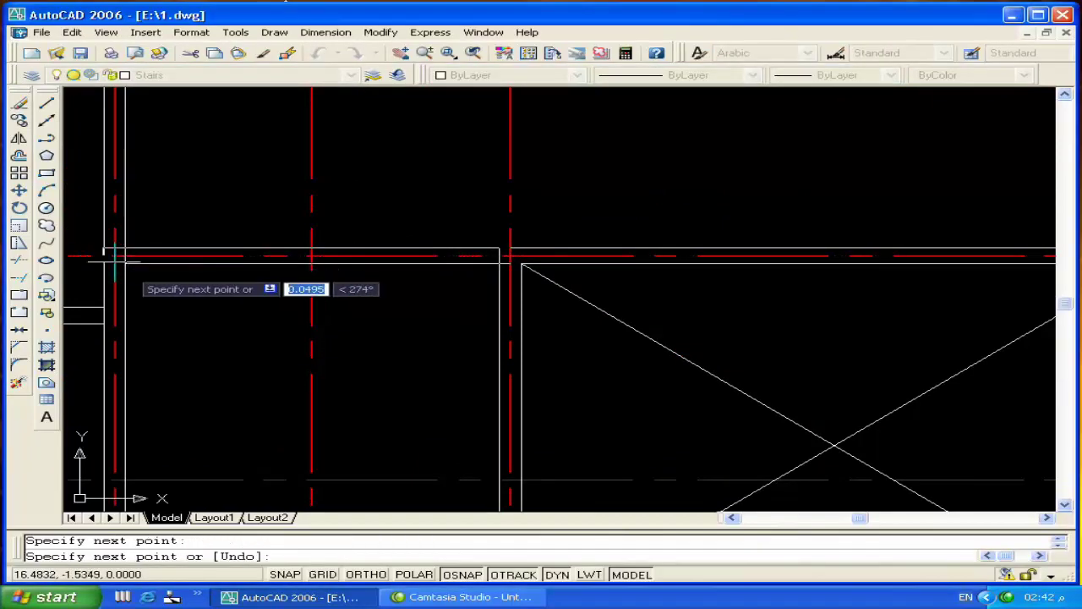
key("Return")
scroll(406, 305, "down", 4)
middle_click_drag(386, 338, 422, 332)
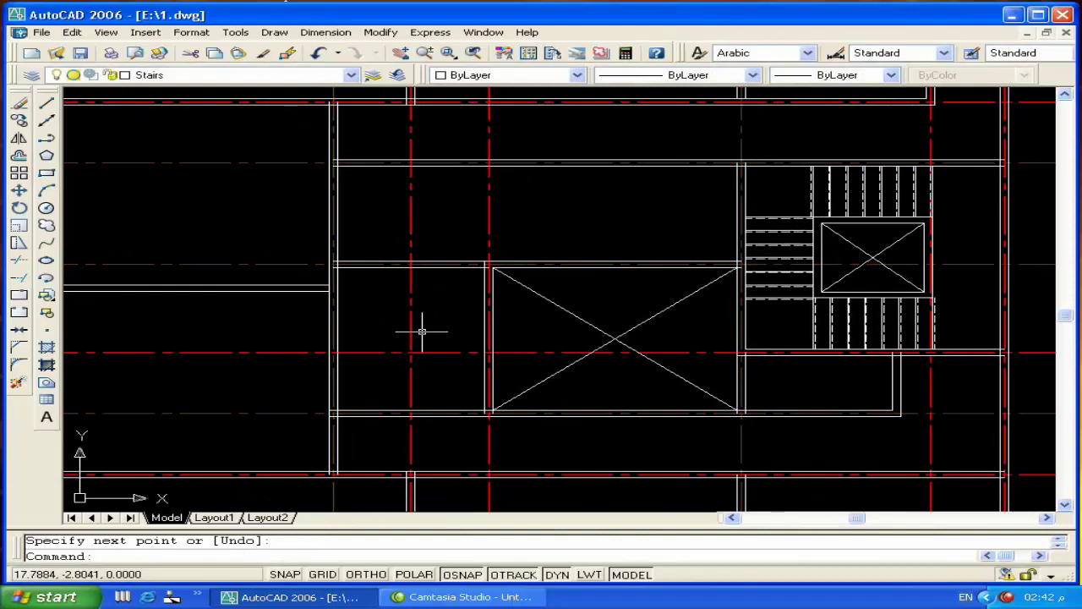
middle_click_drag(613, 229, 548, 289)
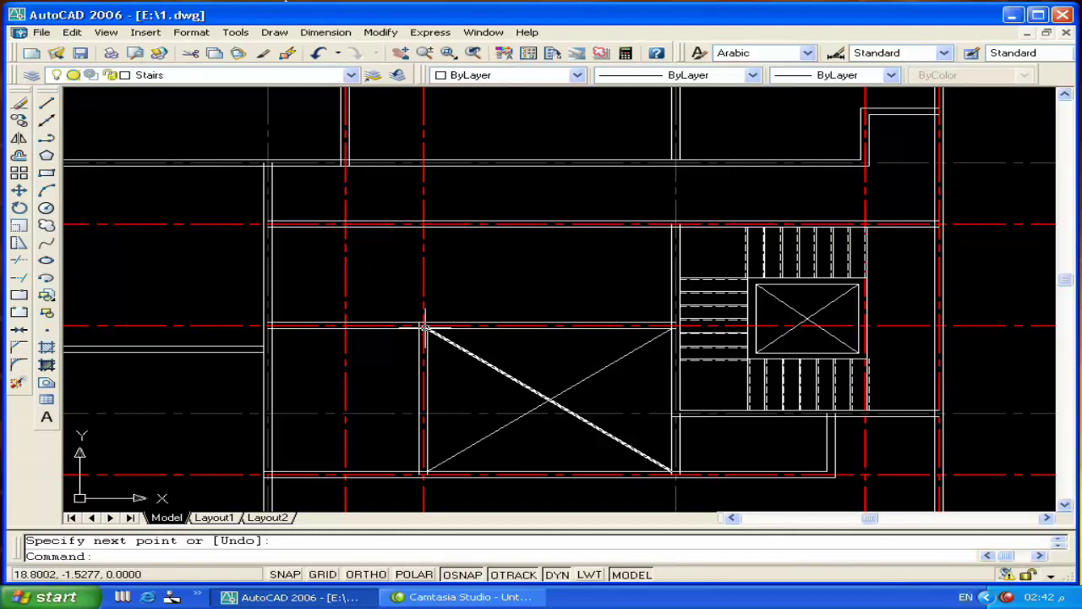
Draw a vertical multiline wall starting @1,0 from the wall corner, using the From snap with Ortho on
type("ml")
key("Return")
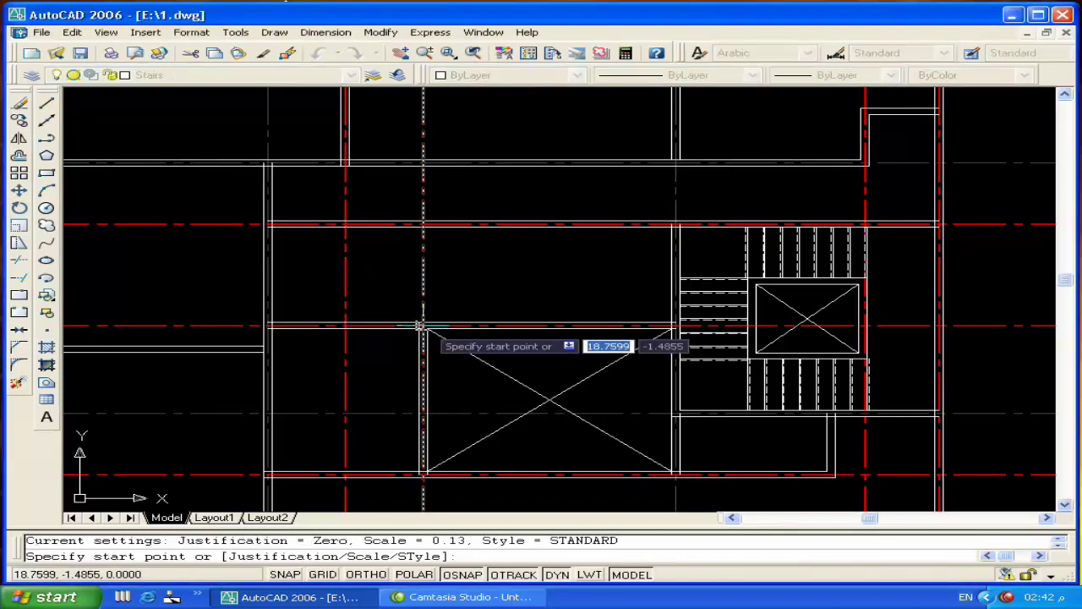
right_click(494, 279, "shift")
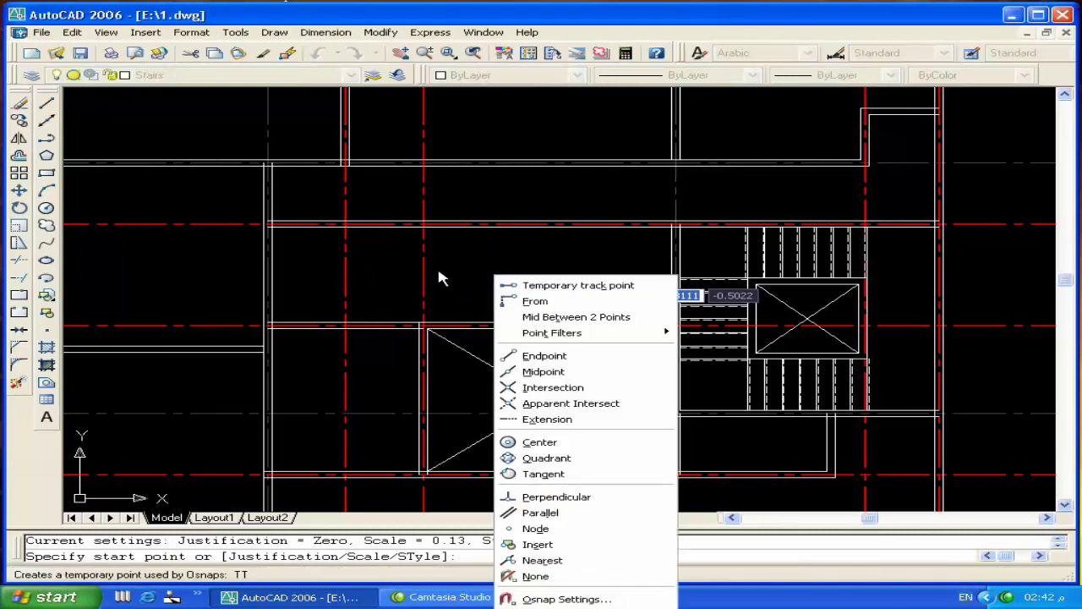
left_click(531, 300)
scroll(436, 321, "up", 5)
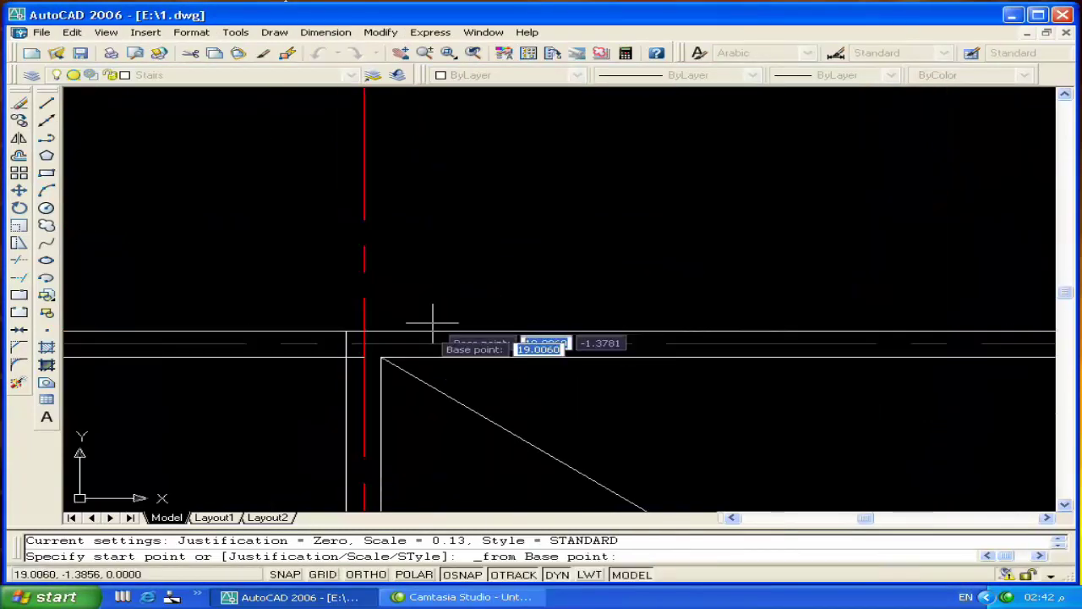
left_click(358, 341)
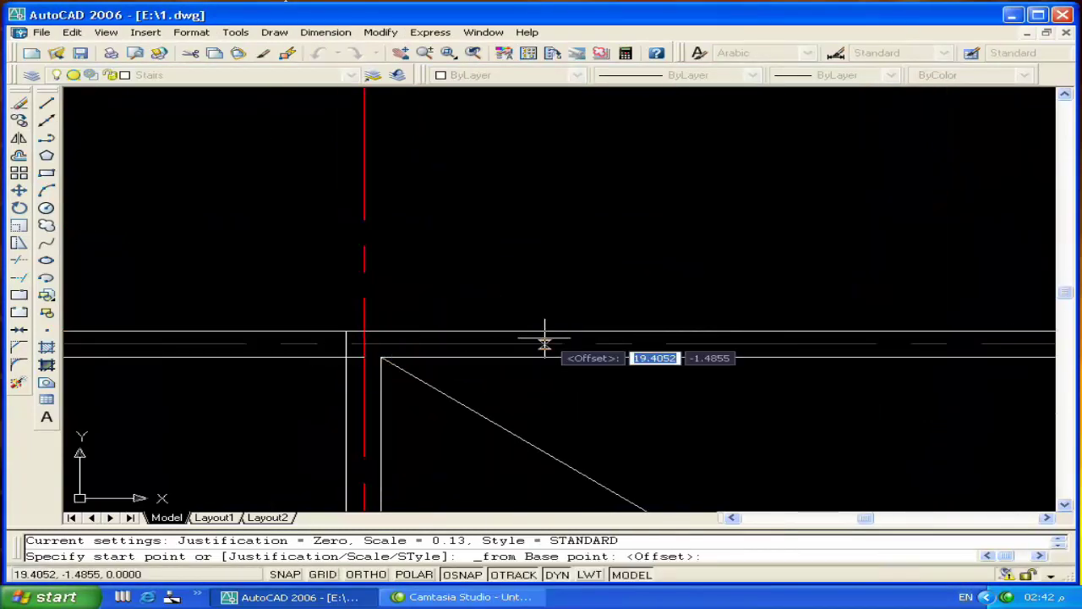
type("@1,0")
key("Return")
scroll(629, 259, "down", 1)
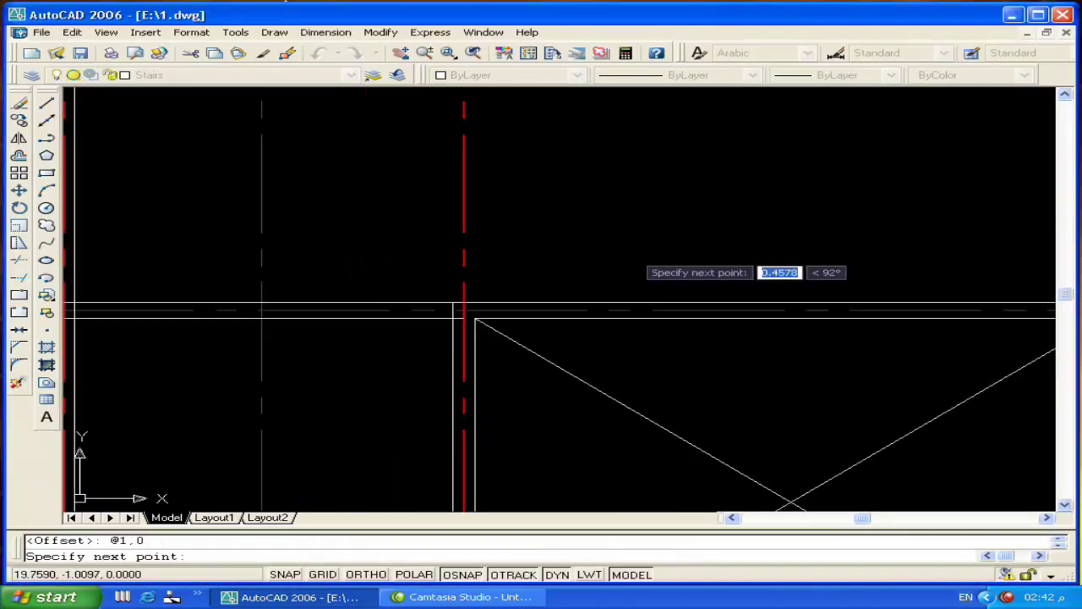
scroll(630, 254, "down", 2)
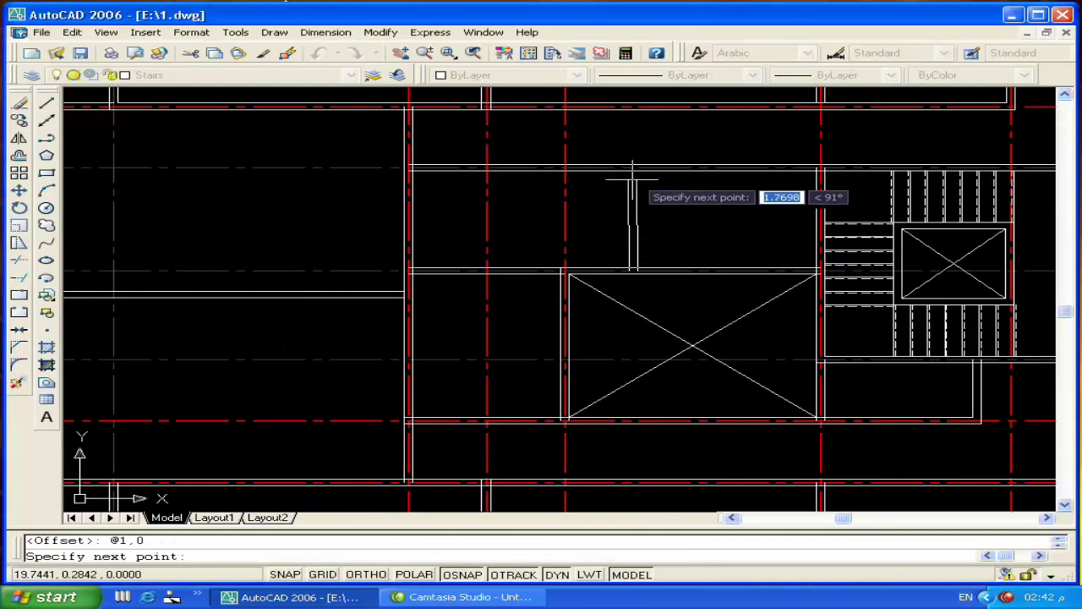
key("F8")
scroll(630, 192, "up", 5)
left_click(643, 200)
key("Return")
scroll(622, 184, "down", 5)
middle_click_drag(621, 241, 604, 272)
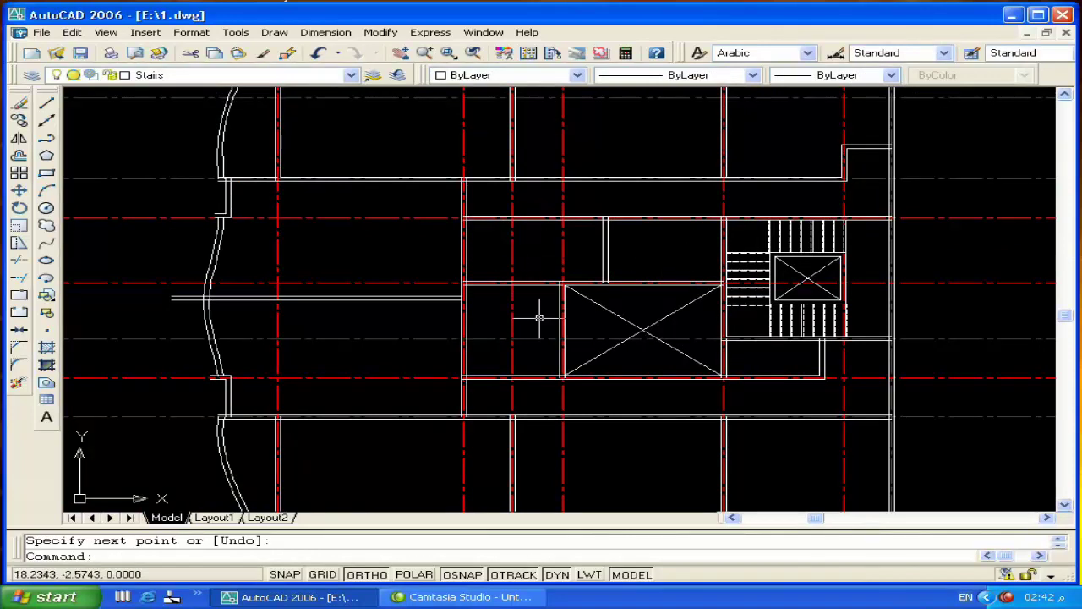
middle_click_drag(627, 338, 621, 303)
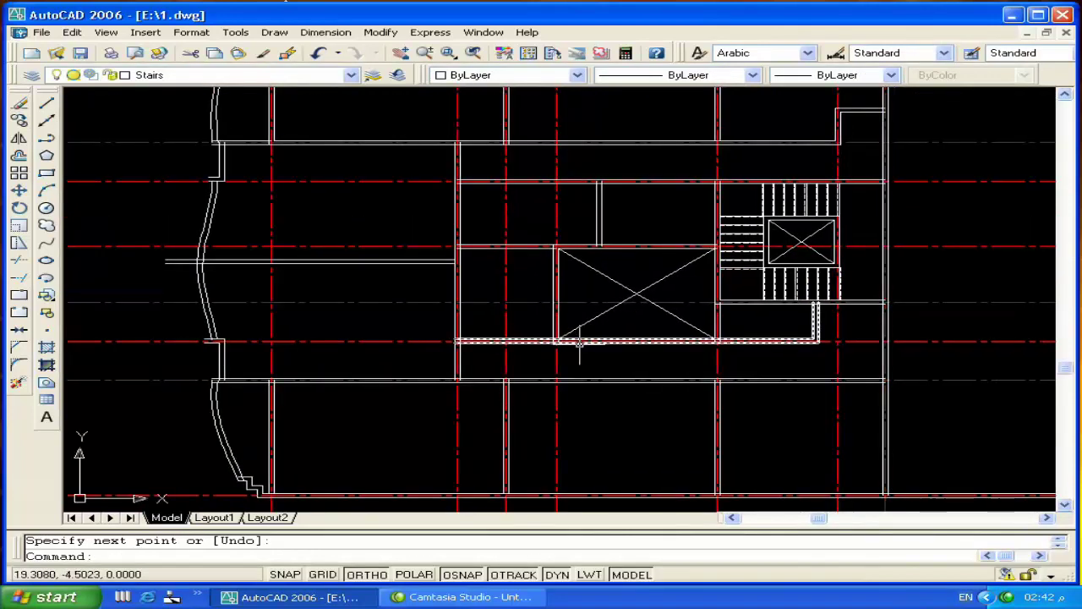
middle_click_drag(694, 364, 681, 305)
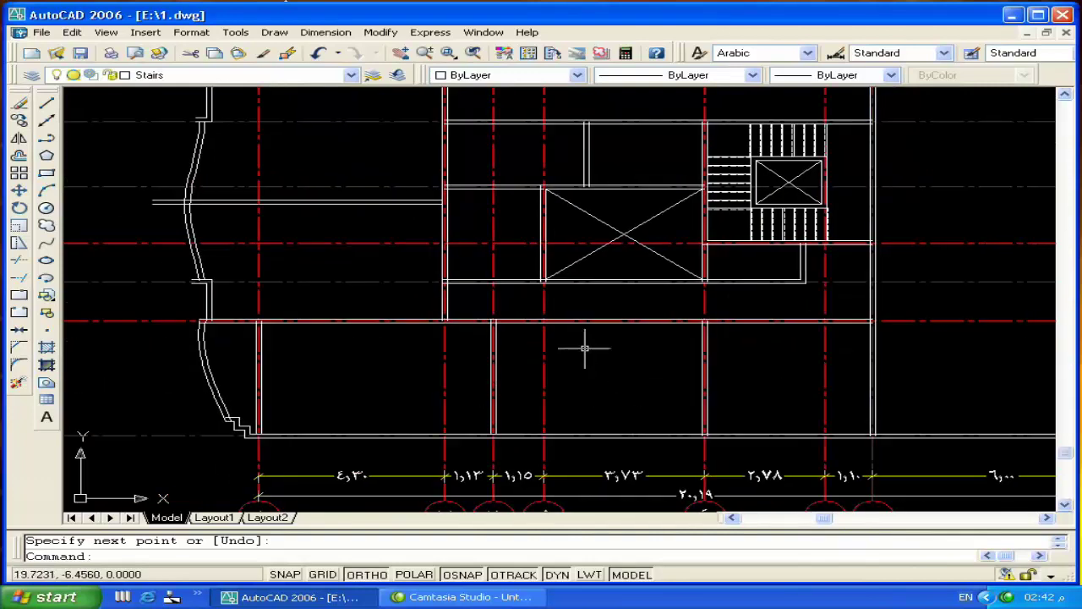
middle_click_drag(437, 258, 483, 350)
middle_click_drag(393, 211, 391, 312)
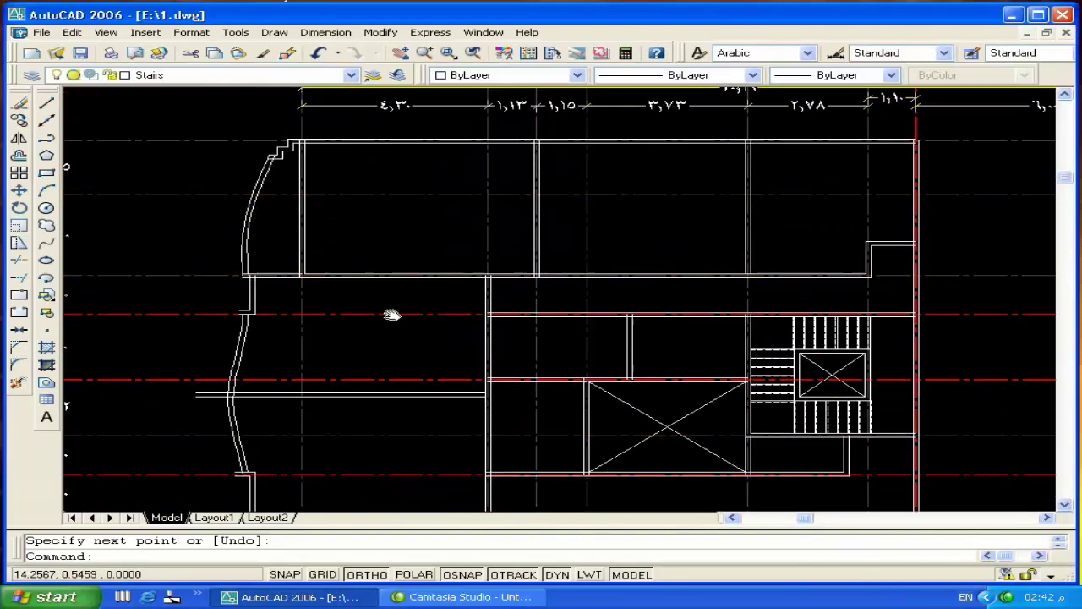
middle_click_drag(391, 171, 358, 203)
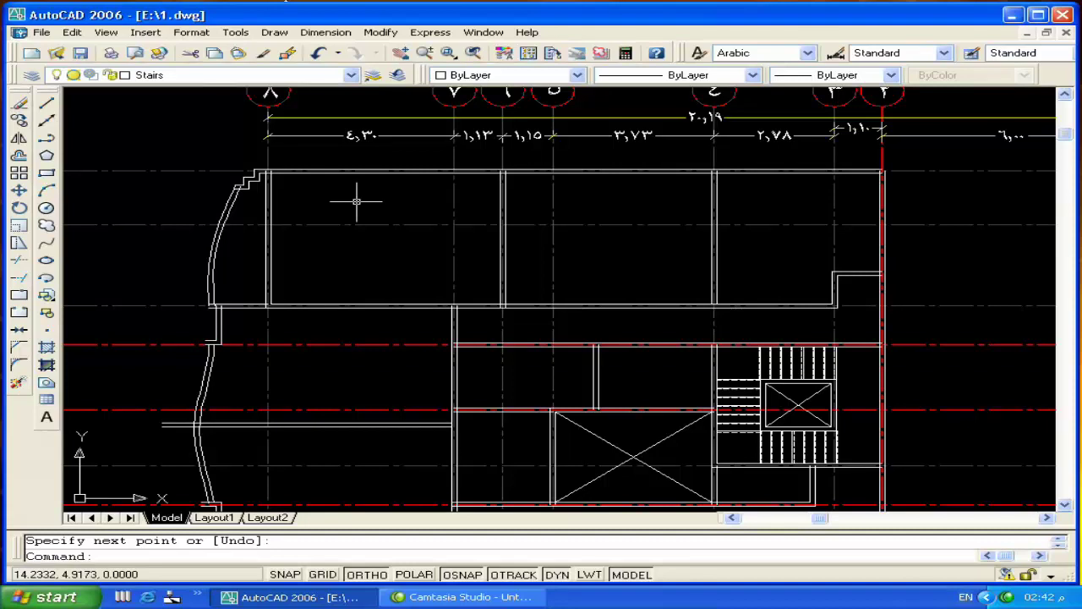
middle_click_drag(575, 235, 492, 225)
middle_click_drag(691, 225, 644, 198)
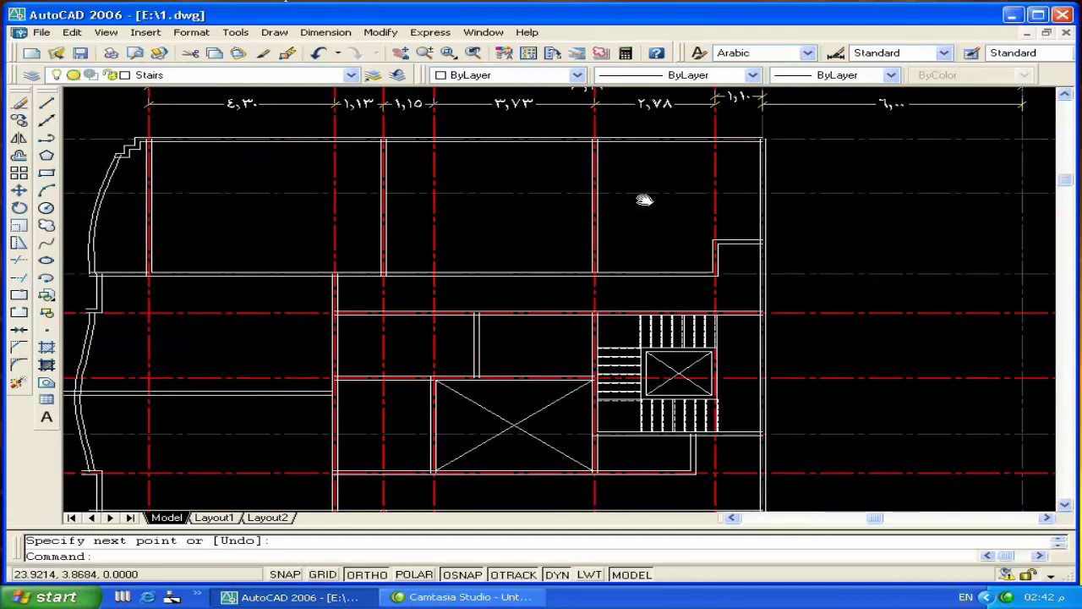
scroll(664, 193, "up", 1)
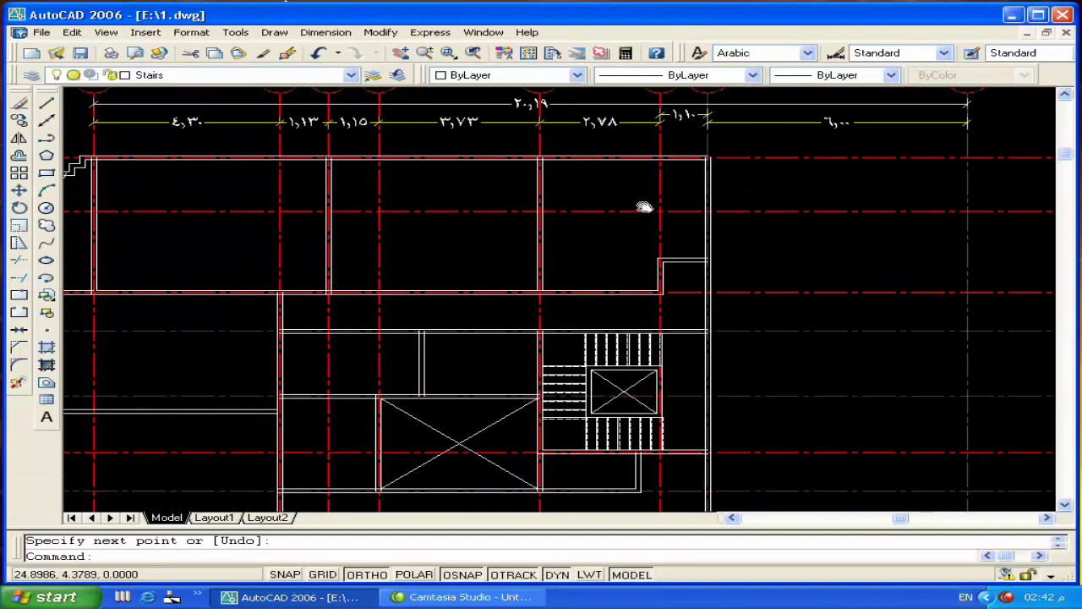
scroll(664, 188, "up", 3)
middle_click_drag(693, 208, 618, 242)
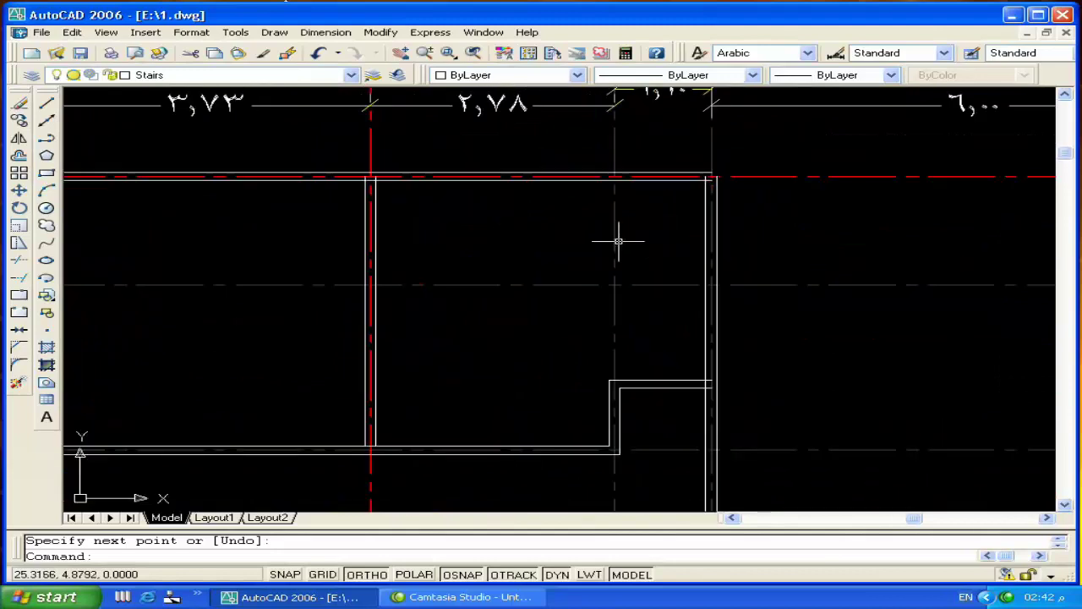
scroll(611, 242, "down", 2)
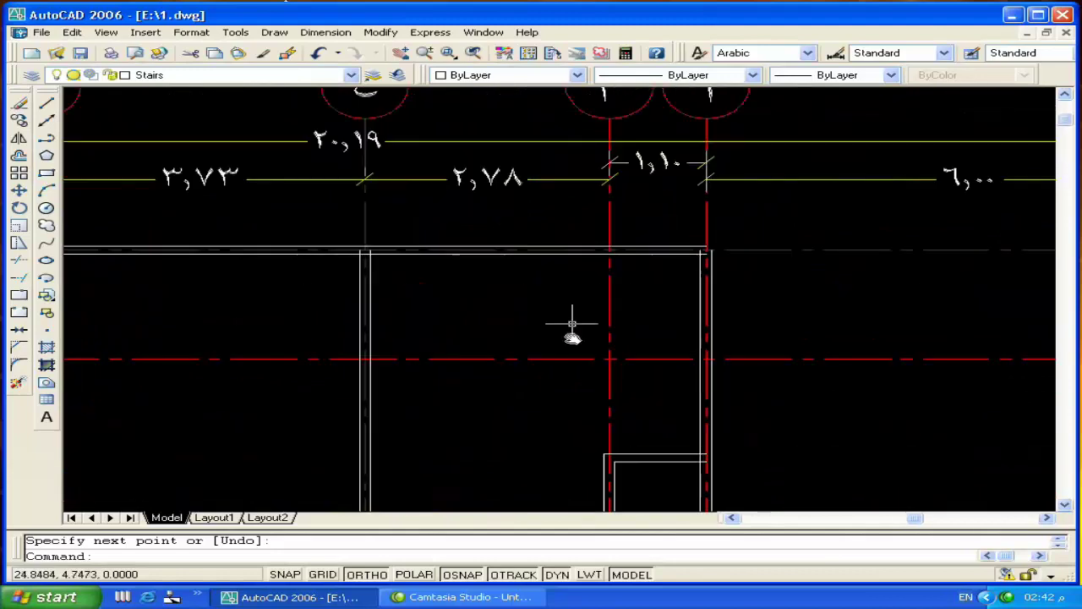
mouse_move(573, 318)
middle_mouse_down()
mouse_move(574, 354)
mouse_move(574, 330)
middle_mouse_up()
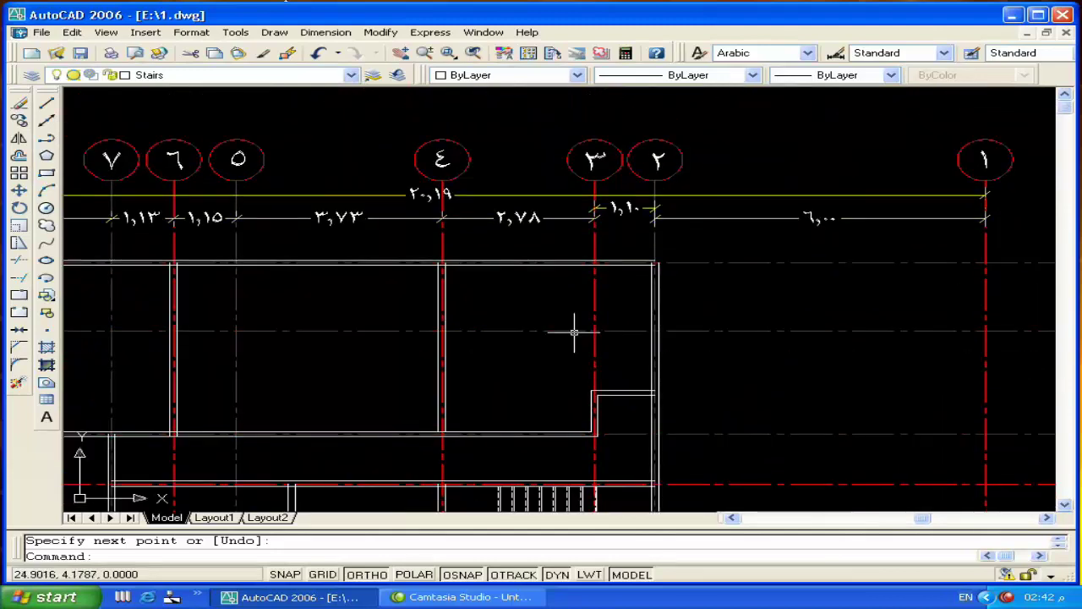
Draw a multiline wall down grid line 3 from the top wall to the lower wall
type("ml")
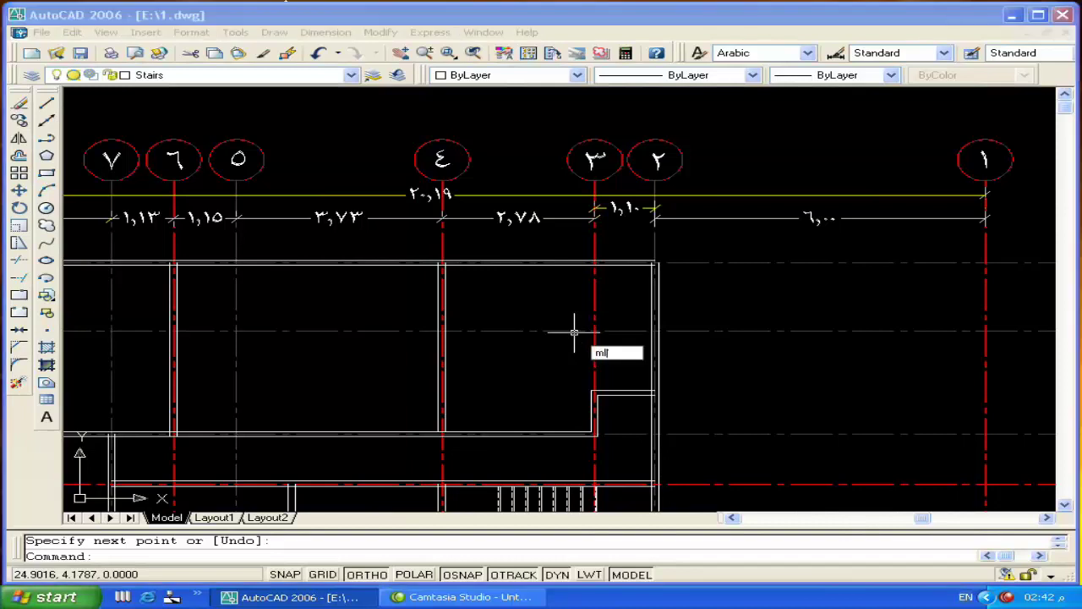
key("Return")
scroll(574, 331, "up", 4)
scroll(602, 271, "up", 1)
left_click(606, 268)
scroll(600, 268, "down", 4)
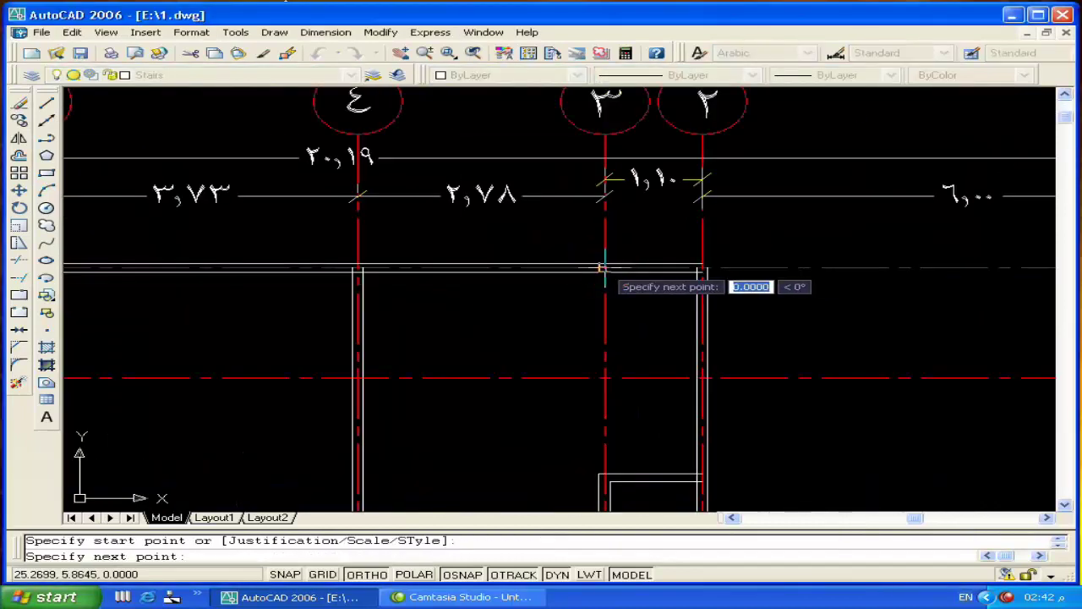
scroll(603, 430, "up", 1)
scroll(591, 426, "up", 5)
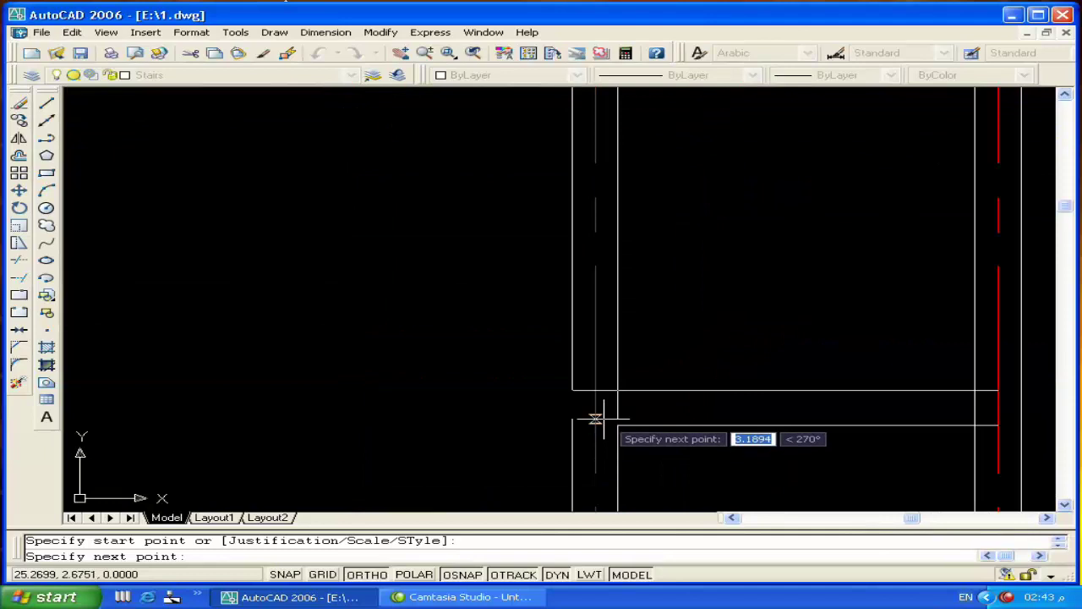
left_click(596, 420)
key("Return")
scroll(600, 355, "down", 4)
middle_click_drag(633, 271, 628, 304)
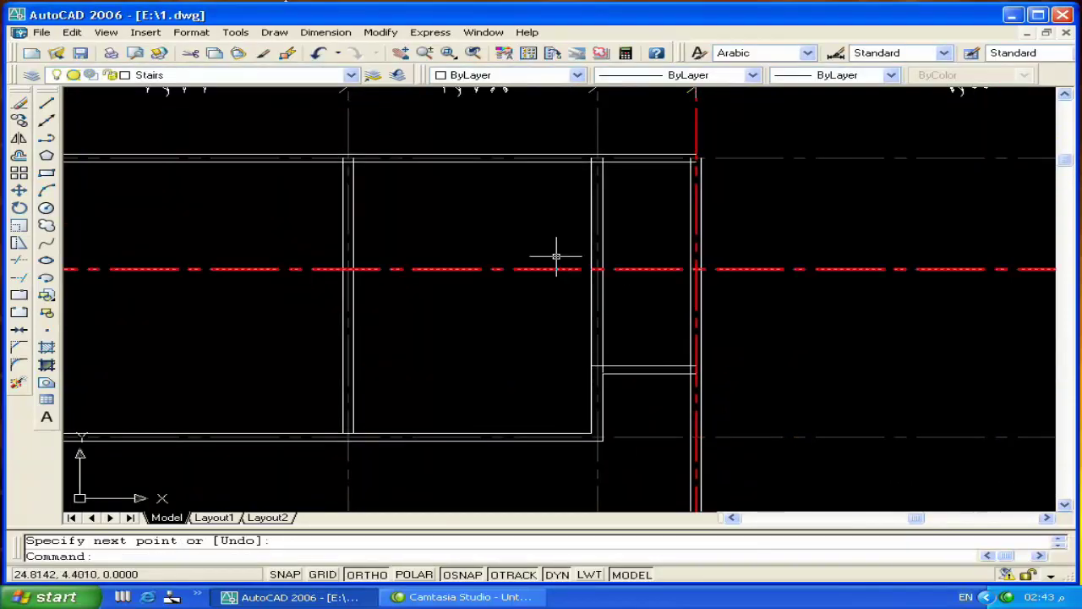
middle_click_drag(489, 186, 487, 223)
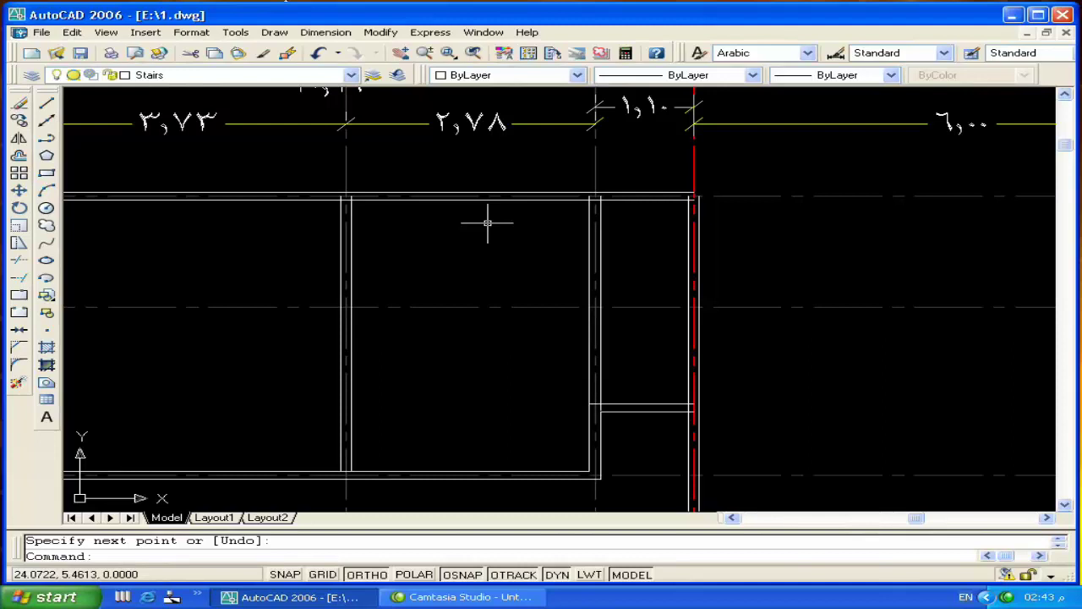
middle_click_drag(487, 223, 504, 261)
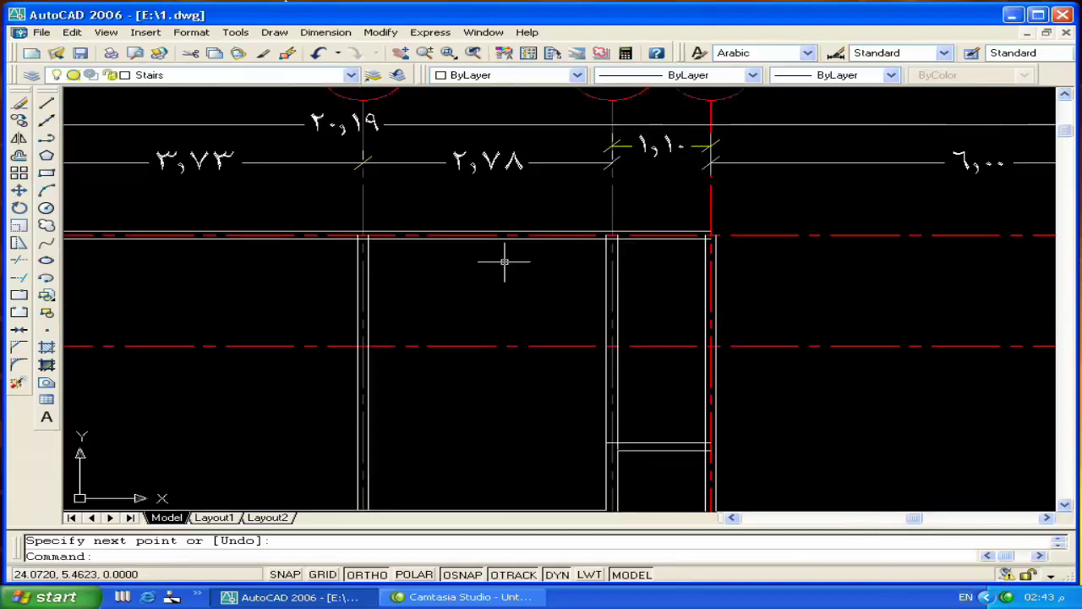
Add a 2.78-long wall 0.7 below the top wall, running from grid 3 to grid 4
type("ml")
key("Return")
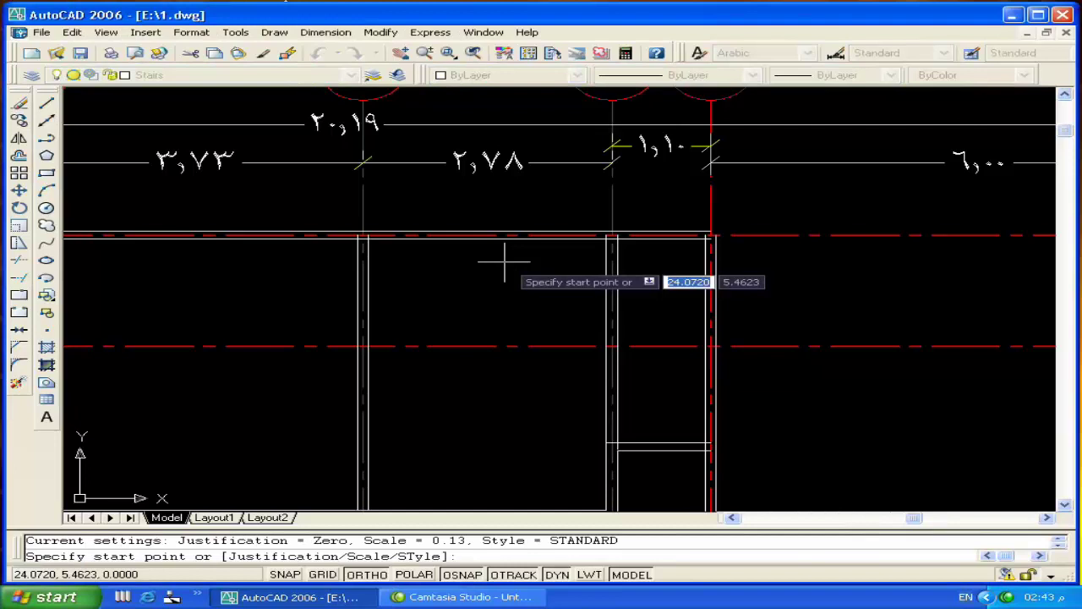
right_click(503, 260, "shift")
left_click(543, 290)
scroll(615, 233, "up", 2)
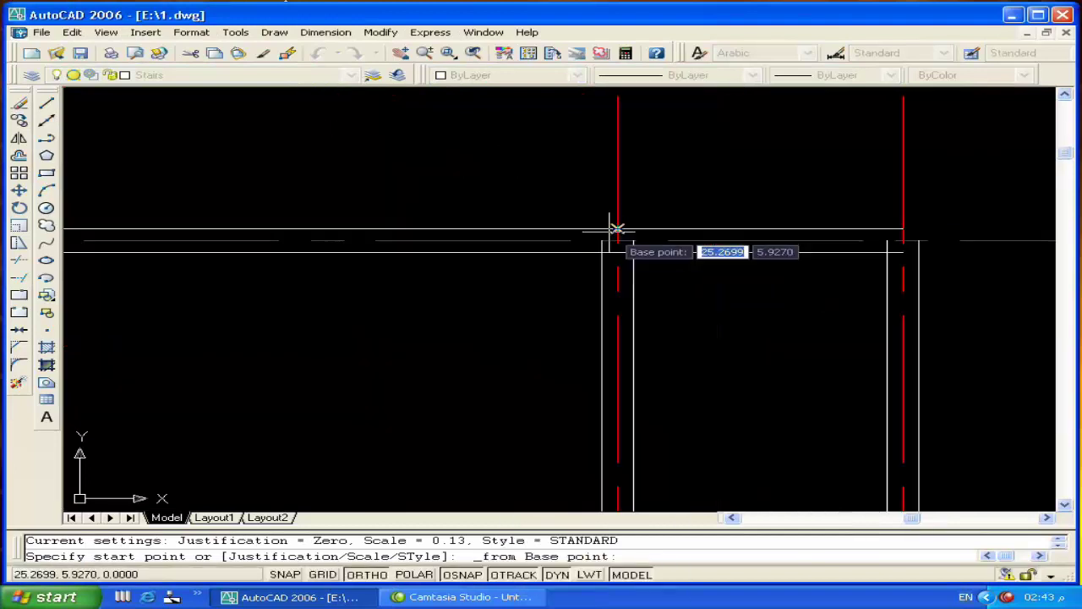
left_click(615, 243)
type("@0,-")
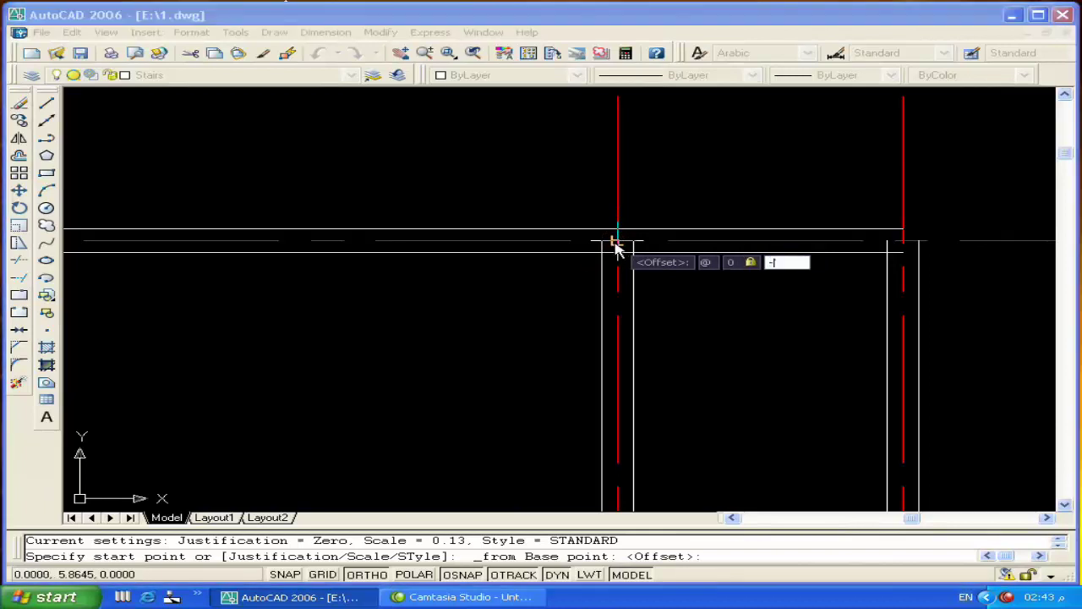
key("Return")
scroll(615, 219, "down", 4)
scroll(330, 275, "up", 2)
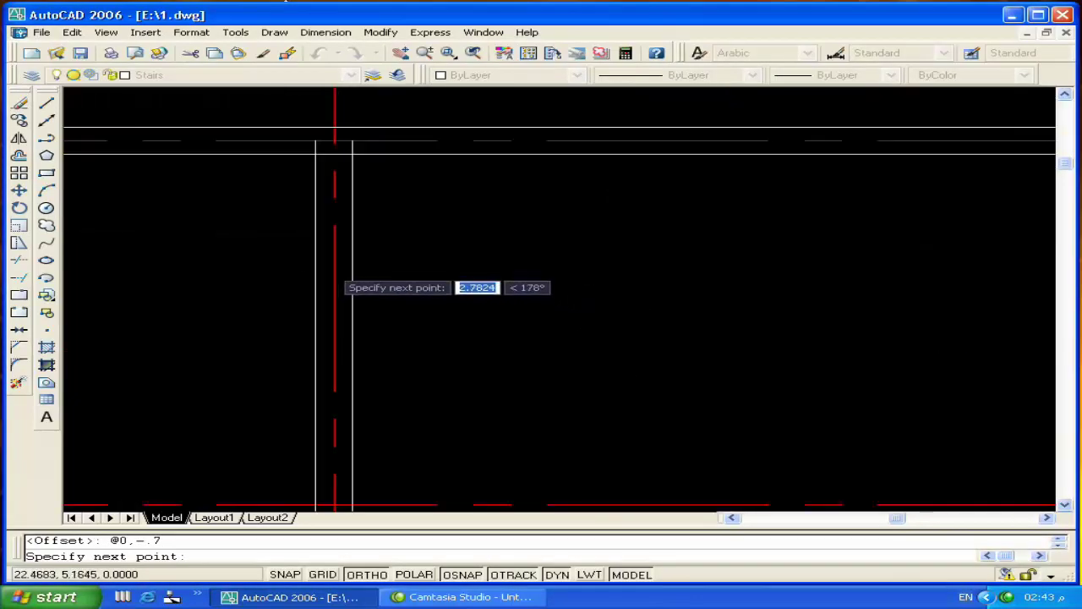
left_click(333, 294)
key("Return")
scroll(360, 248, "down", 3)
middle_click_drag(496, 278, 527, 264)
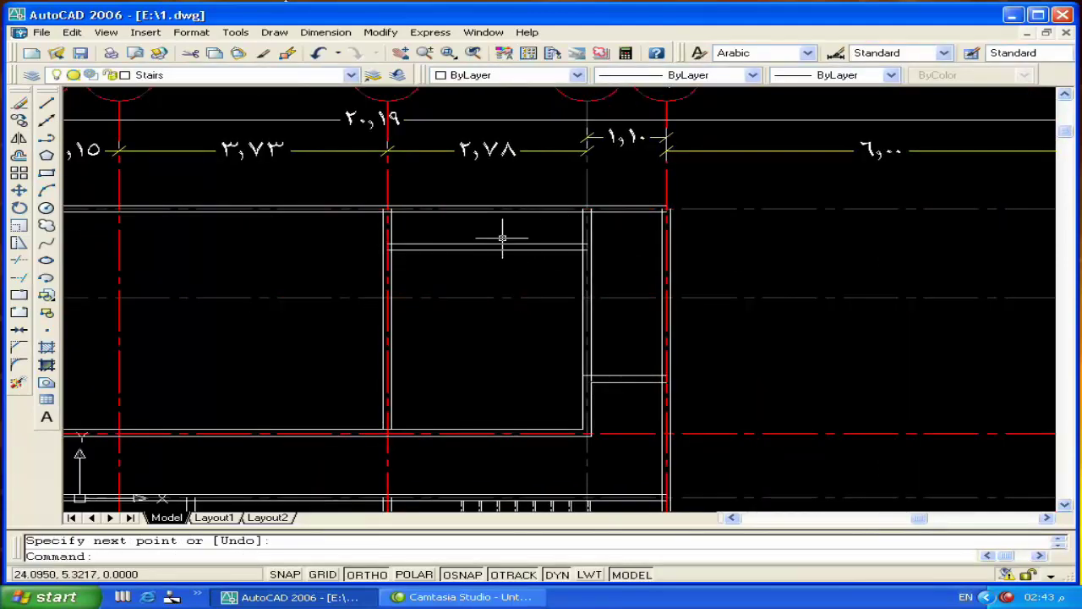
middle_click_drag(484, 294, 463, 231)
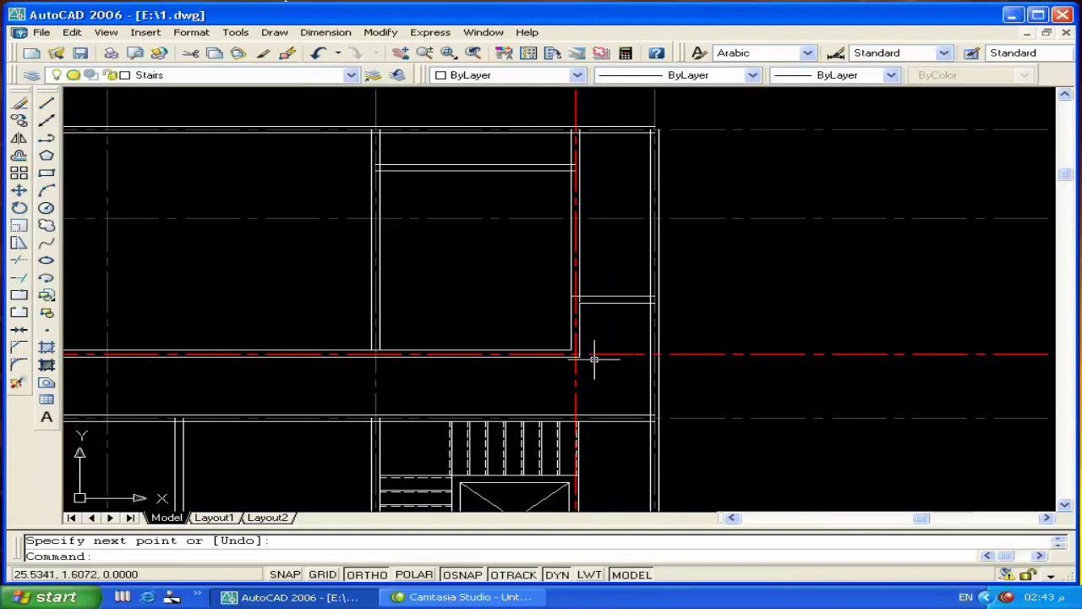
middle_click_drag(568, 333, 594, 333)
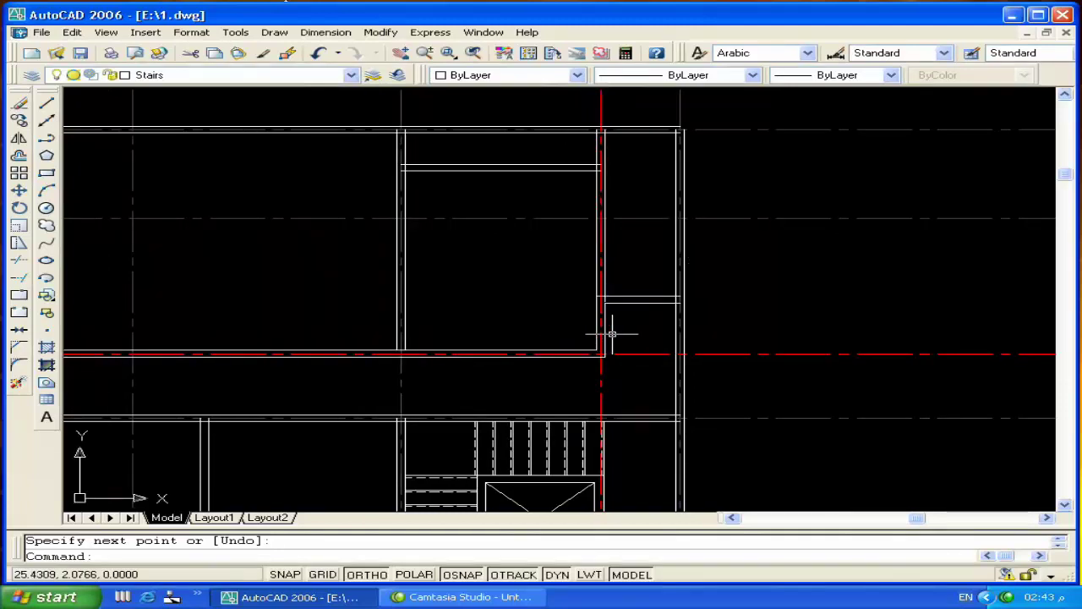
scroll(612, 334, "up", 2)
Stretch the step in the lower wall 1 unit to the left
scroll(604, 338, "up", 2)
left_click(617, 337)
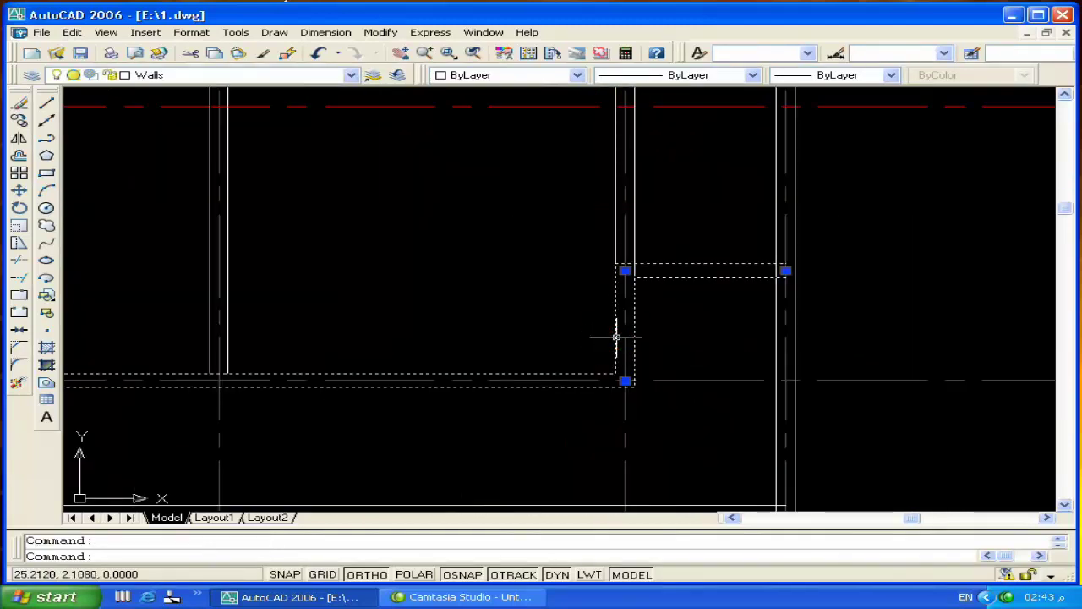
key("Escape")
type("s")
key("Return")
left_click(656, 245)
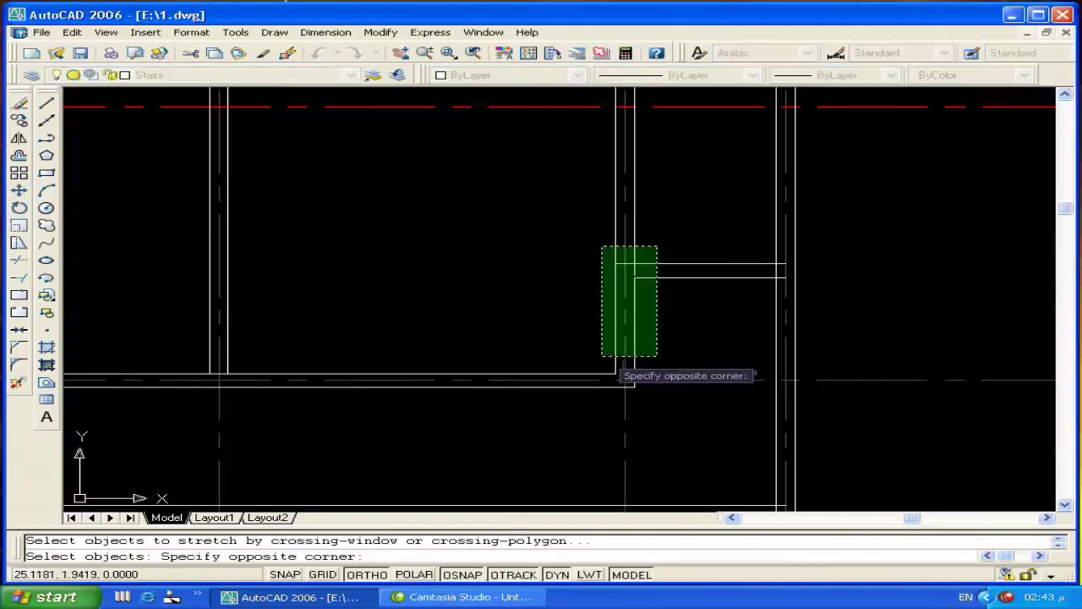
left_click(591, 394)
key("Return")
left_click(562, 313)
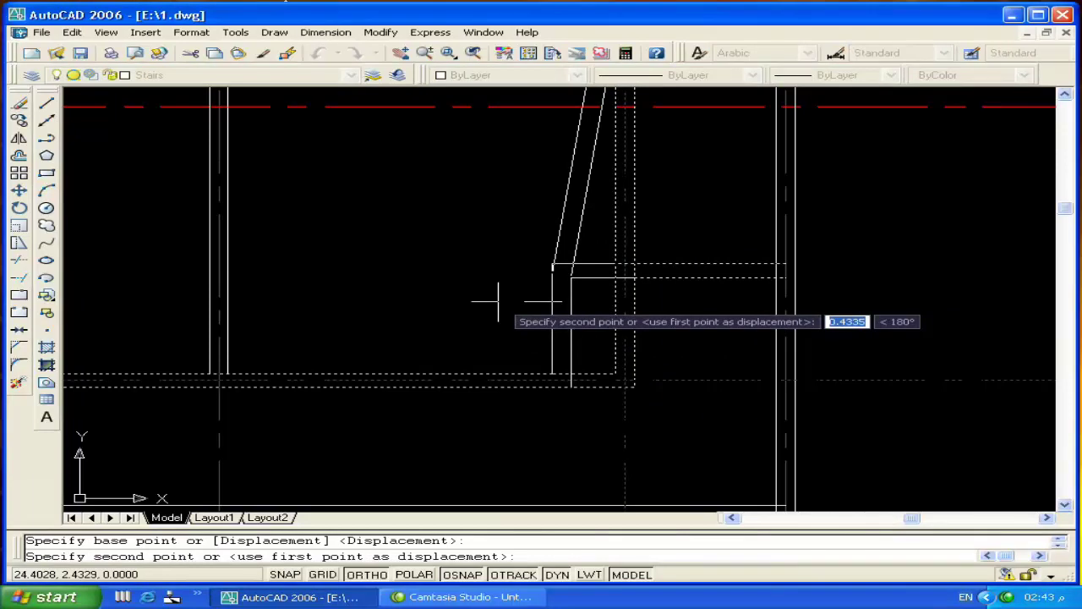
type("1")
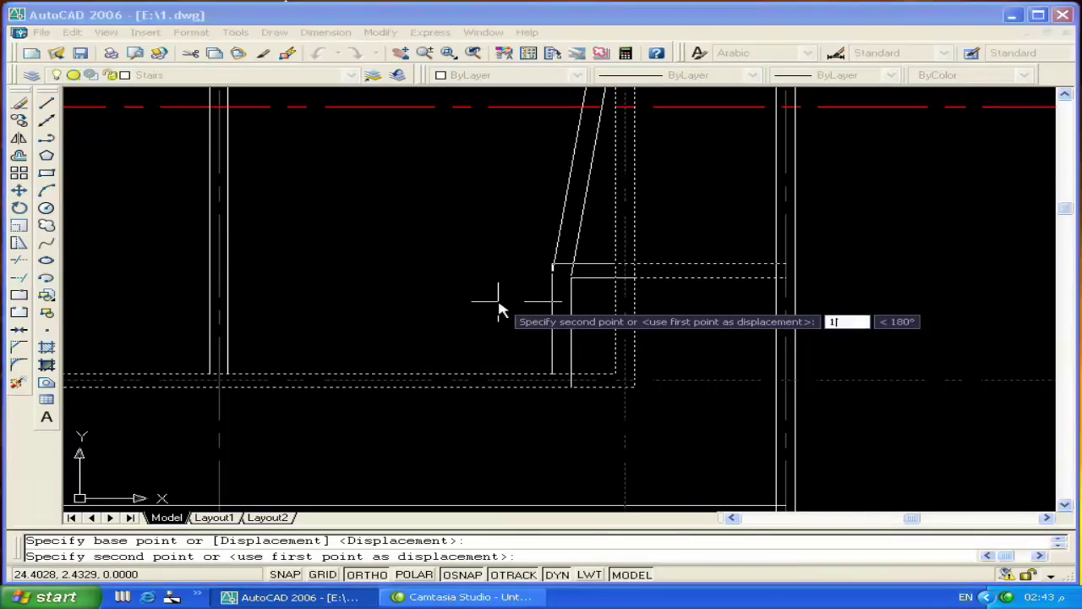
key("Return")
Straighten the grid-3 wall by moving its bottom end 1 unit right with Ortho on
left_click(497, 245)
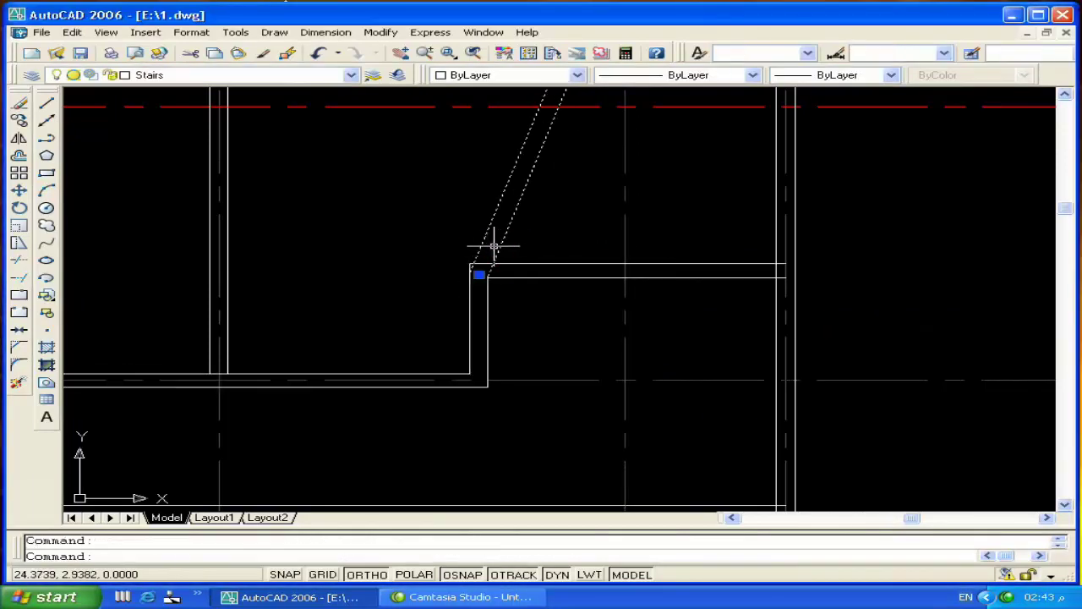
left_click(478, 273)
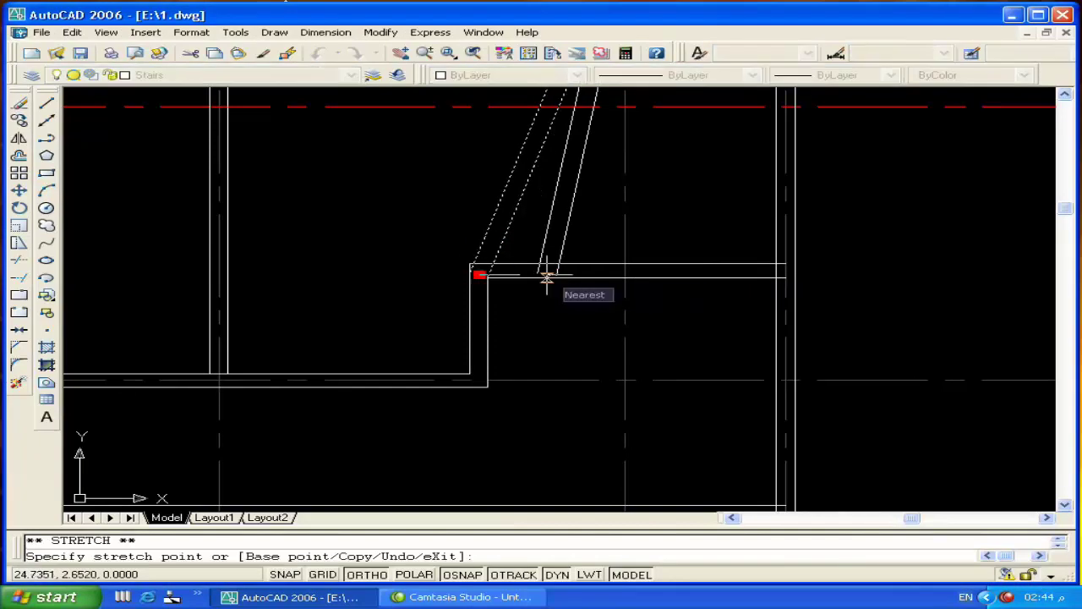
key("F8")
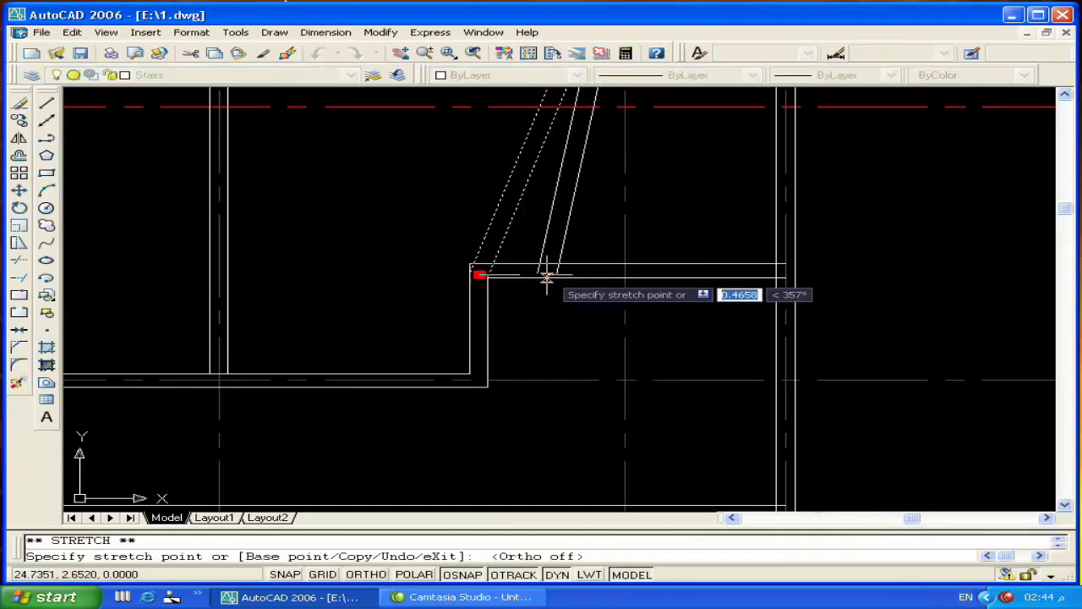
type("1")
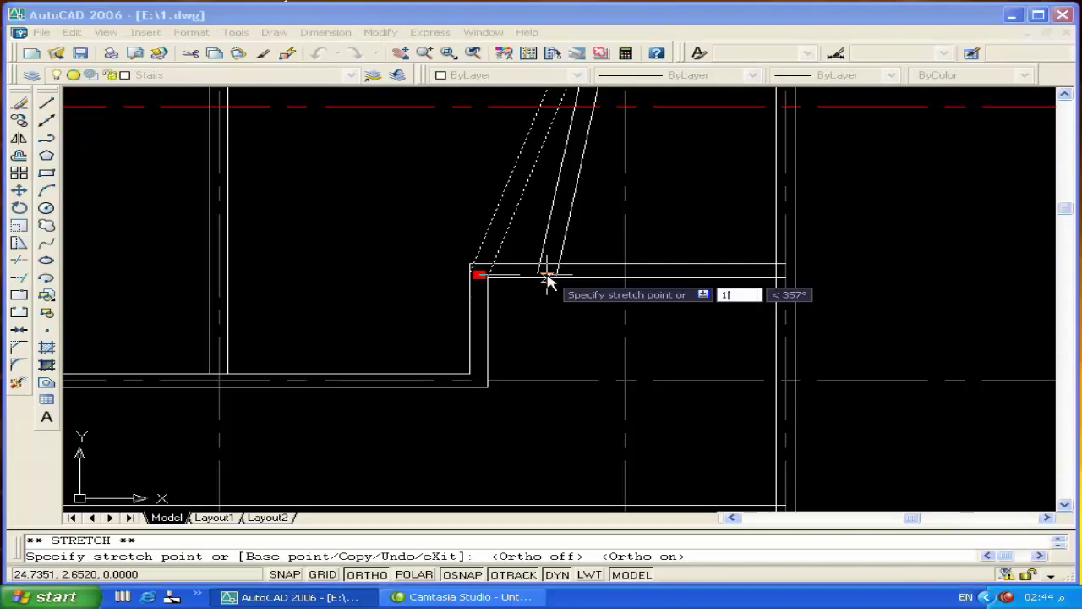
key("Return")
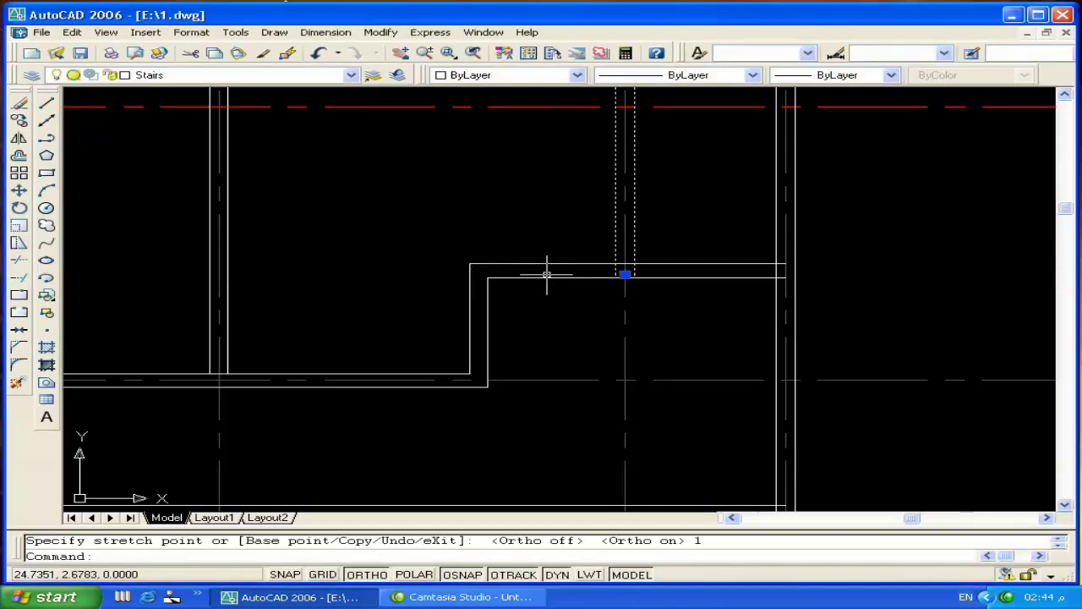
key("Escape")
middle_click_drag(579, 317, 572, 383)
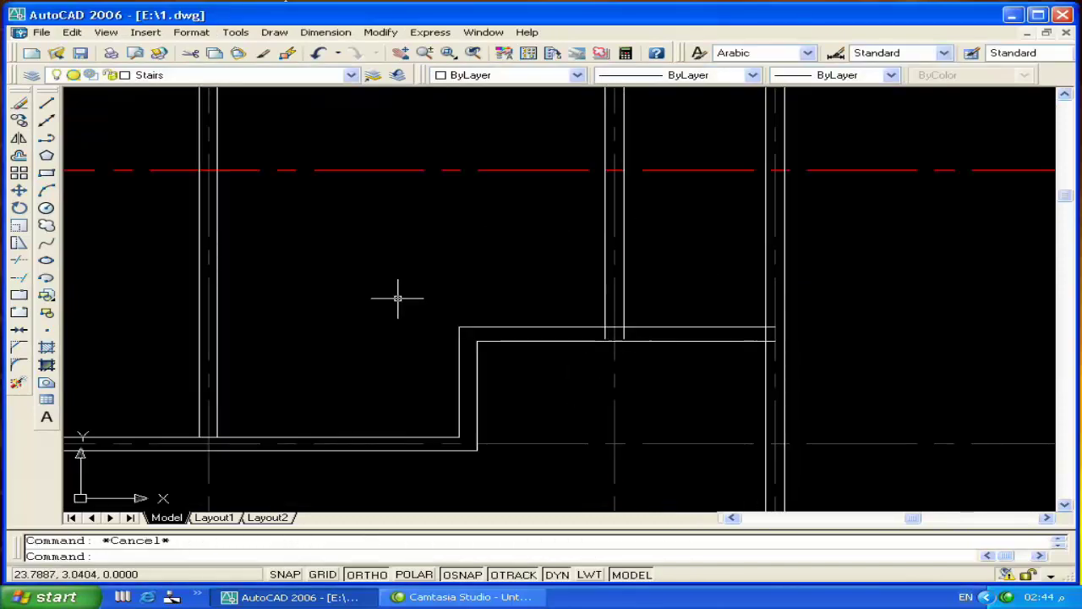
Draw a short horizontal multiline wall starting @0,1 from a base point on the wall, linking the two vertical walls
scroll(744, 310, "down", 2)
scroll(698, 372, "down", 1)
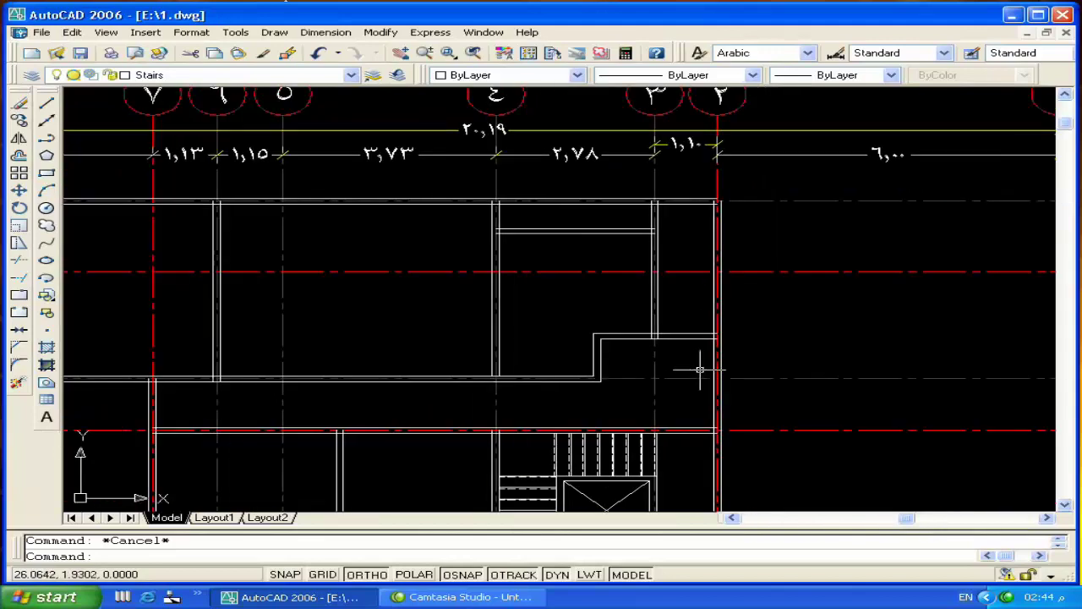
middle_click_drag(705, 248, 707, 287)
scroll(707, 288, "up", 1)
scroll(707, 288, "up", 1)
scroll(712, 284, "down", 3)
middle_click_drag(706, 335, 683, 309)
scroll(681, 310, "up", 2)
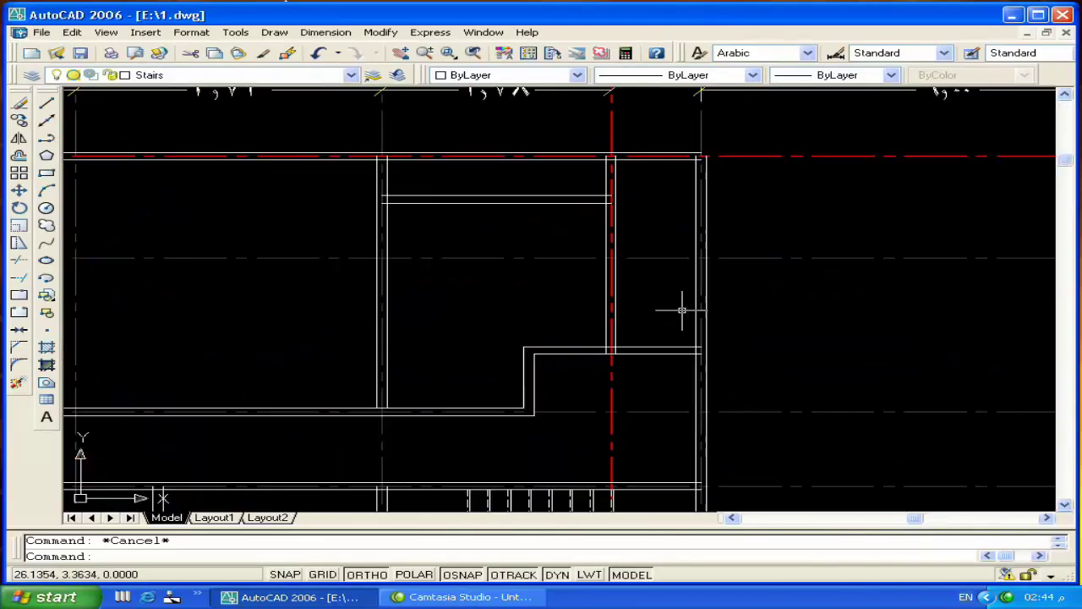
type("ml")
key("Return")
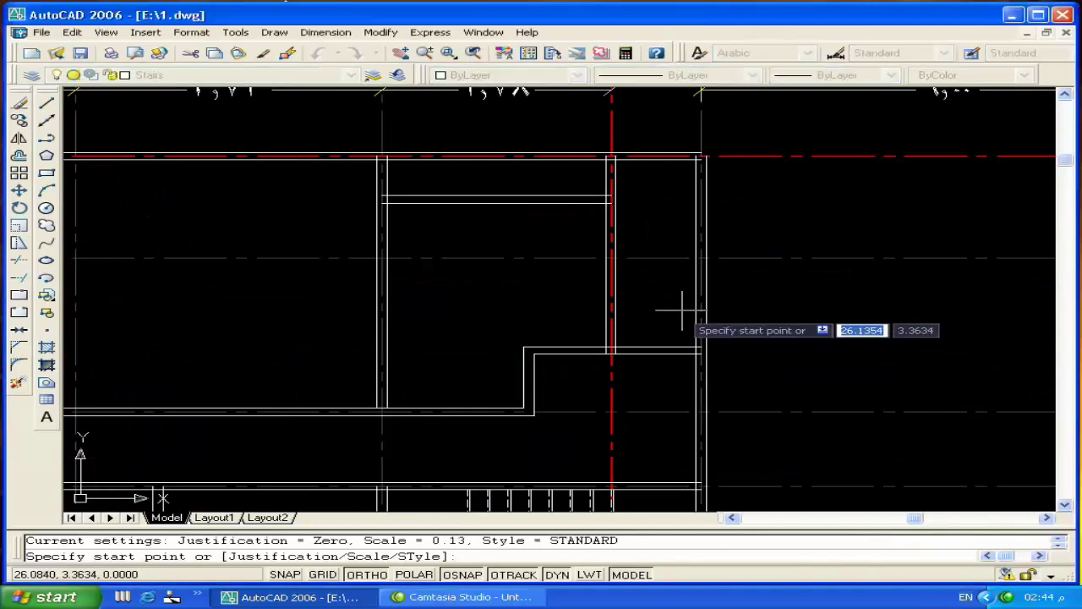
right_click(681, 311, "shift")
left_click(715, 299)
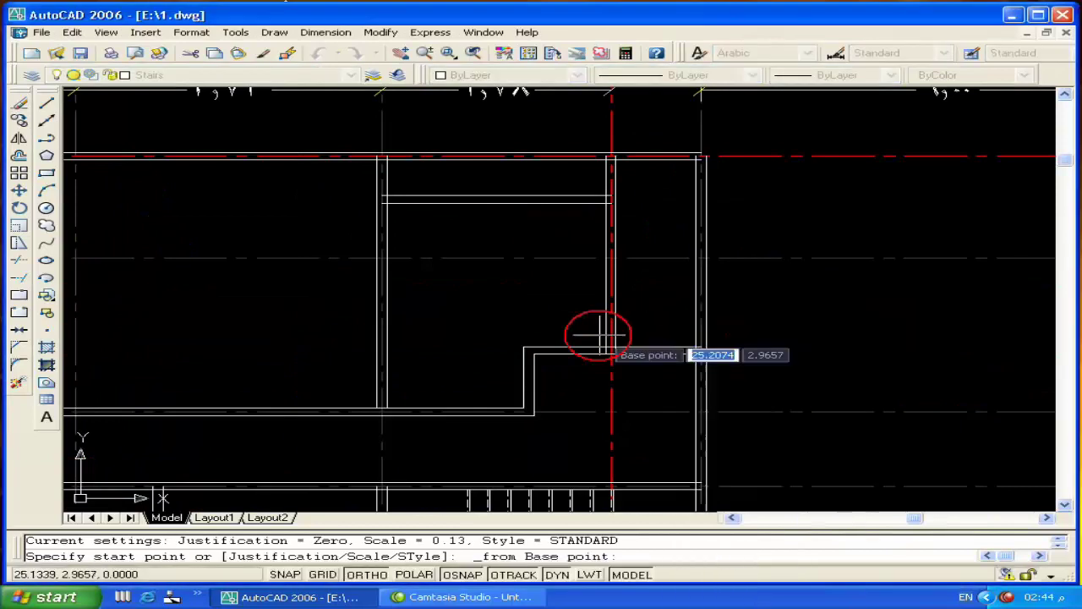
scroll(623, 344, "up", 3)
scroll(624, 344, "up", 2)
left_click(560, 363)
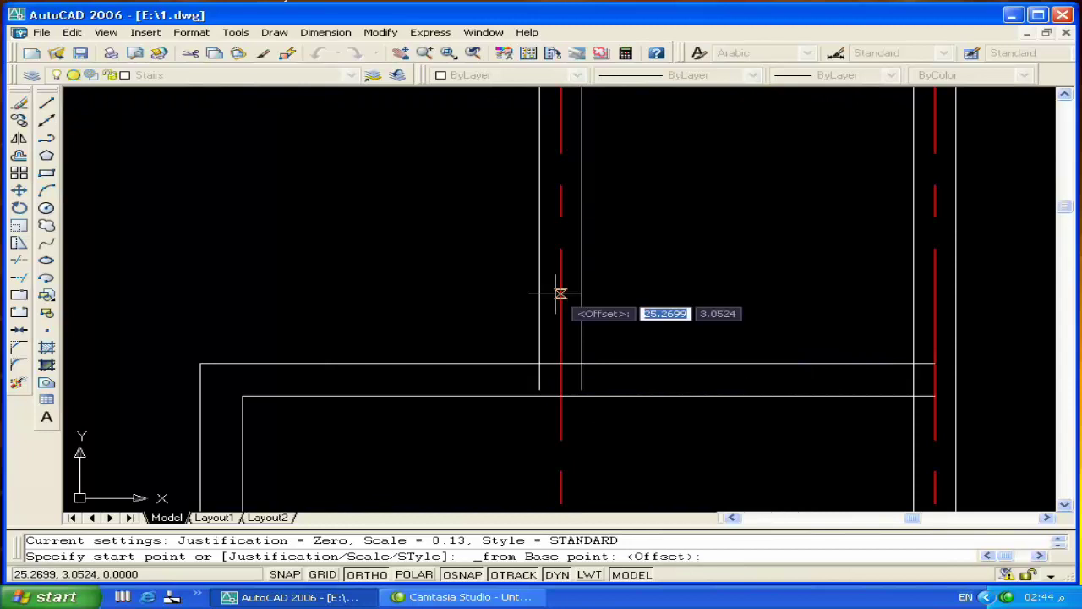
type("@0")
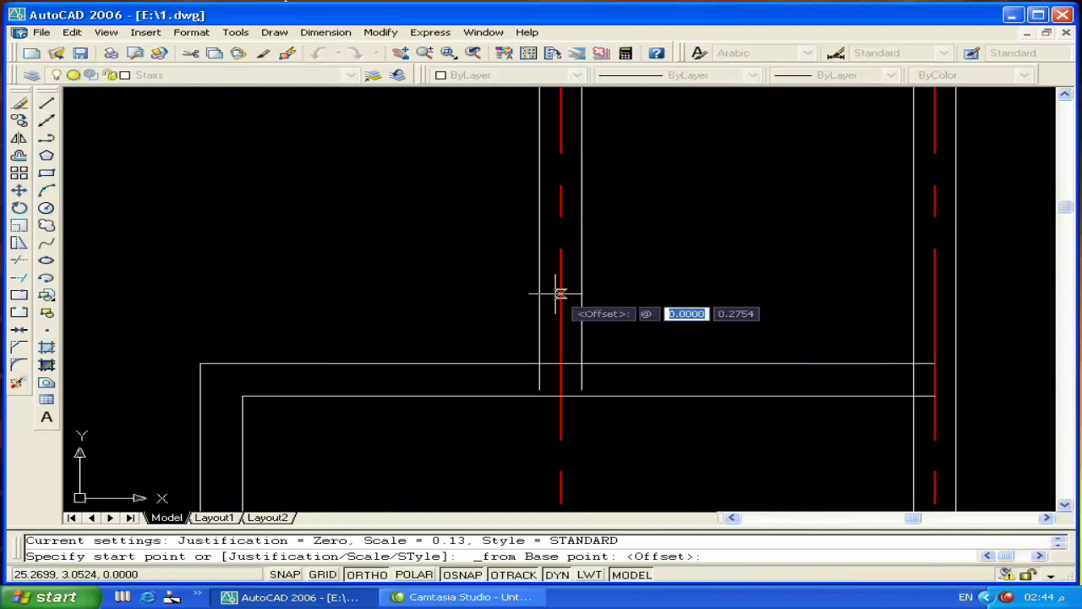
type(",1")
key("Return")
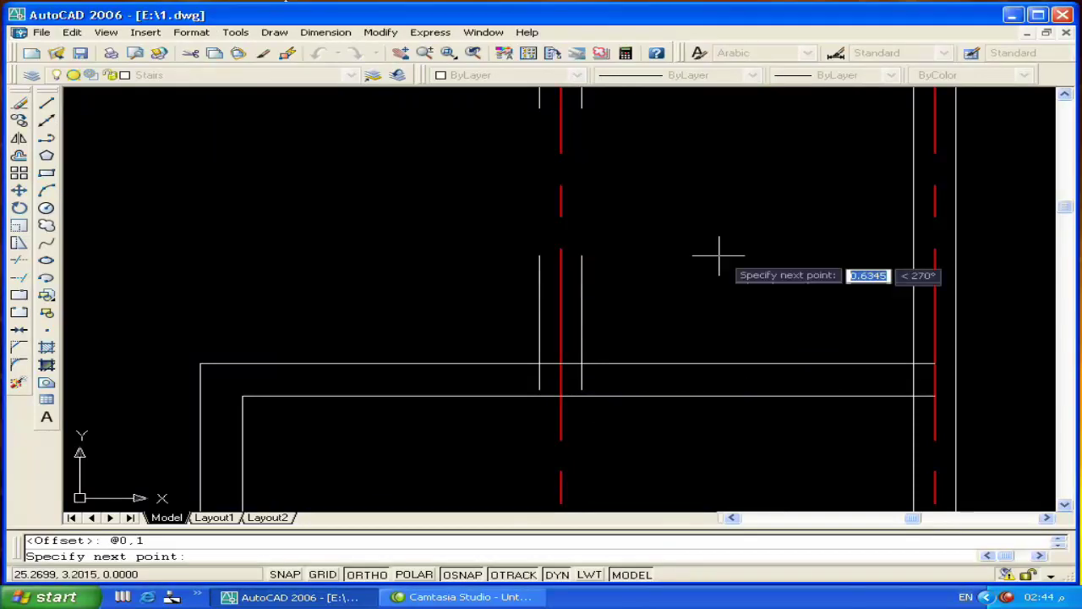
scroll(751, 204, "down", 3)
scroll(803, 200, "up", 2)
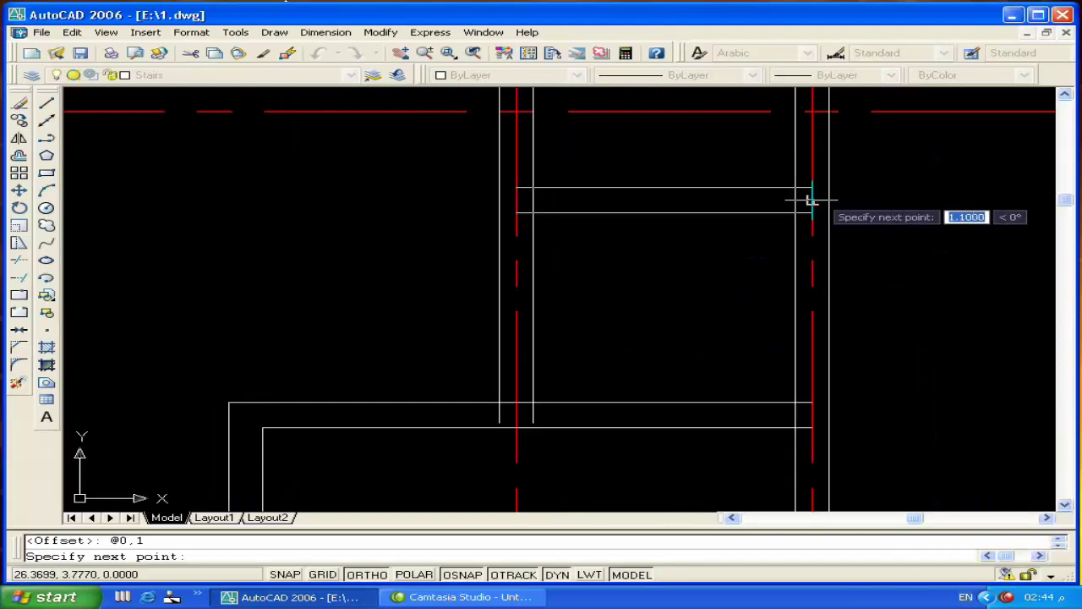
key("Return")
middle_click_drag(671, 326, 771, 318)
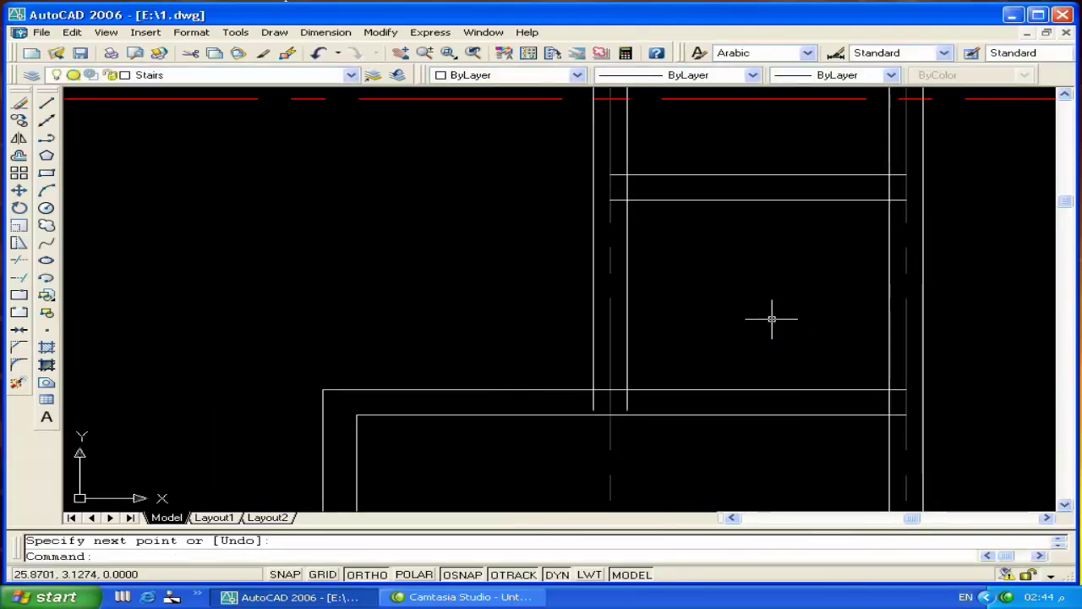
scroll(771, 318, "down", 2)
scroll(789, 355, "up", 2)
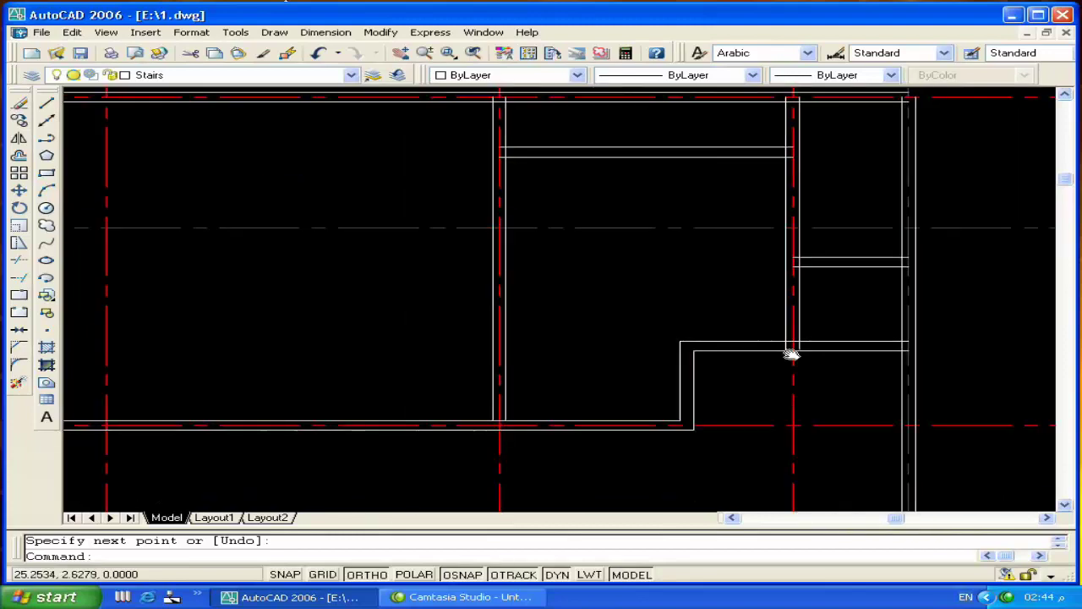
middle_click_drag(777, 212, 781, 228)
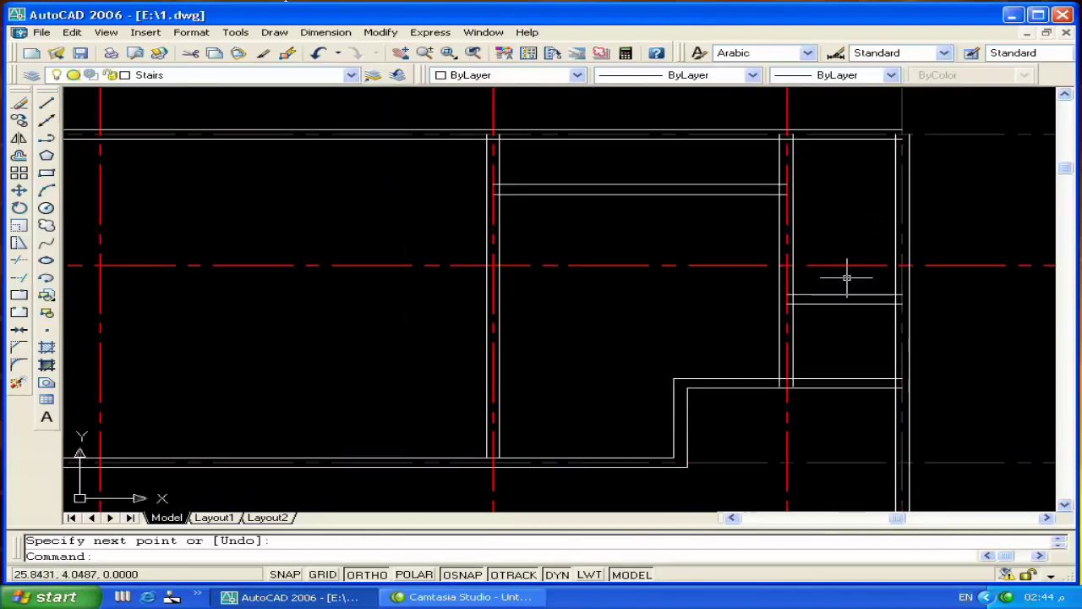
scroll(629, 332, "down", 1)
Zoom out to check the whole plan and save drawing 1.dwg
scroll(619, 289, "down", 1)
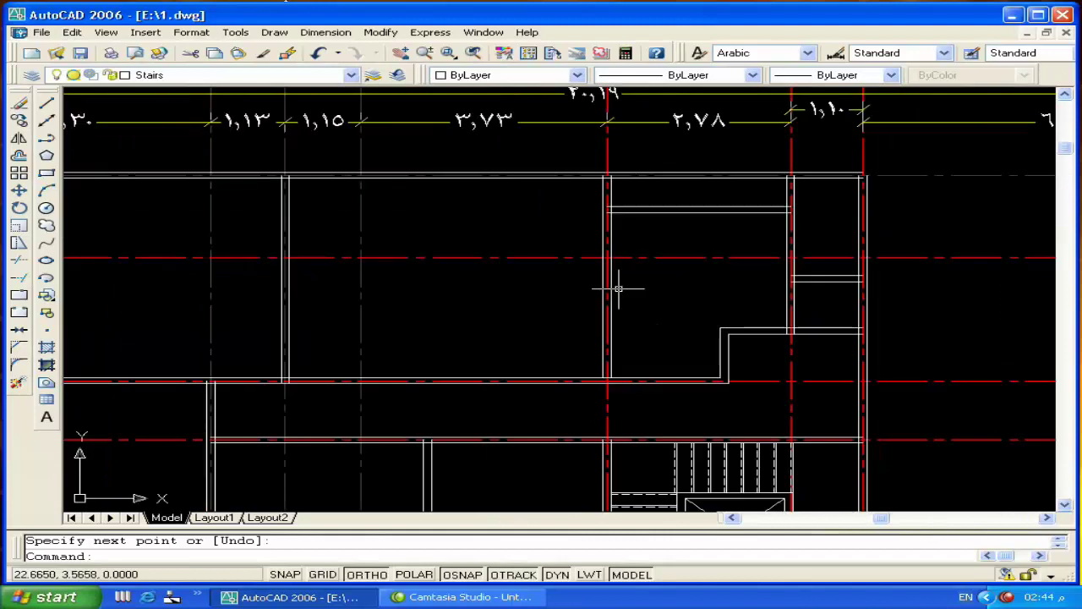
scroll(621, 287, "down", 2)
scroll(401, 266, "down", 1)
scroll(434, 290, "down", 1)
scroll(536, 321, "down", 3)
scroll(536, 321, "up", 6)
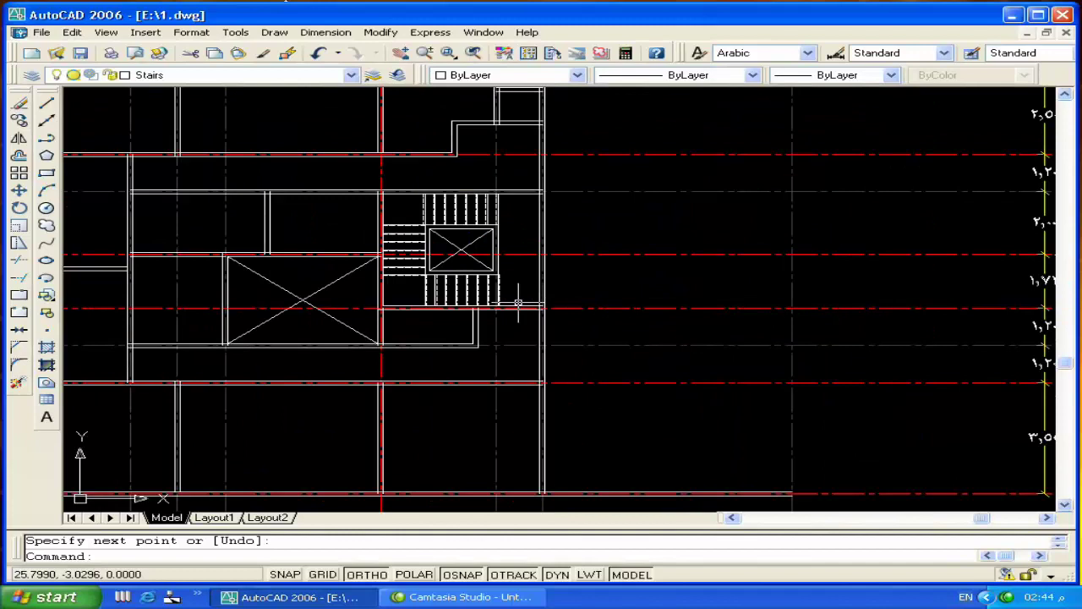
scroll(518, 302, "down", 1)
scroll(517, 303, "down", 3)
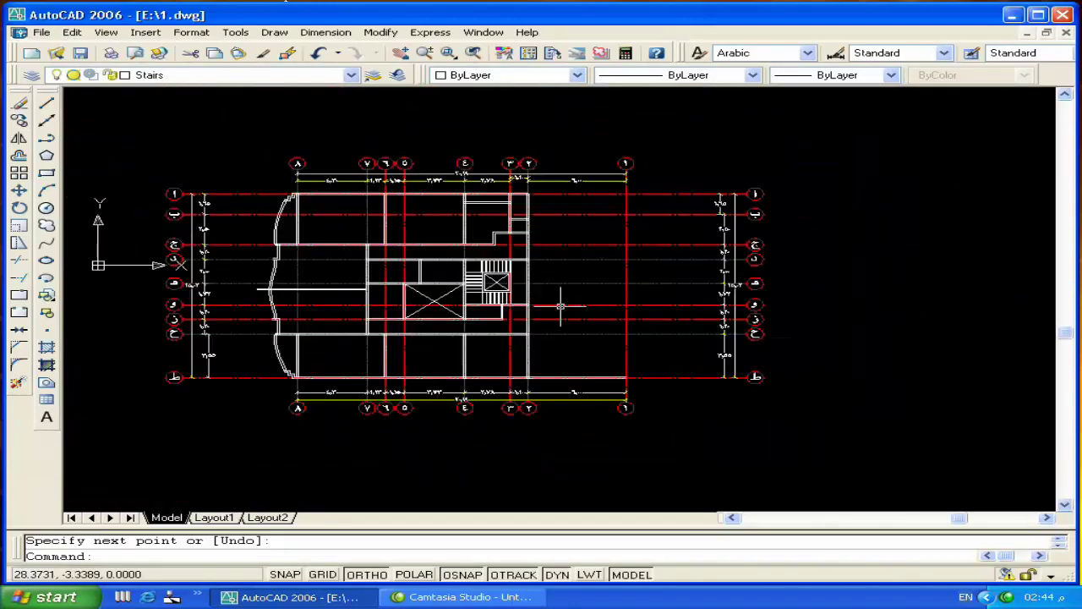
scroll(516, 300, "up", 1)
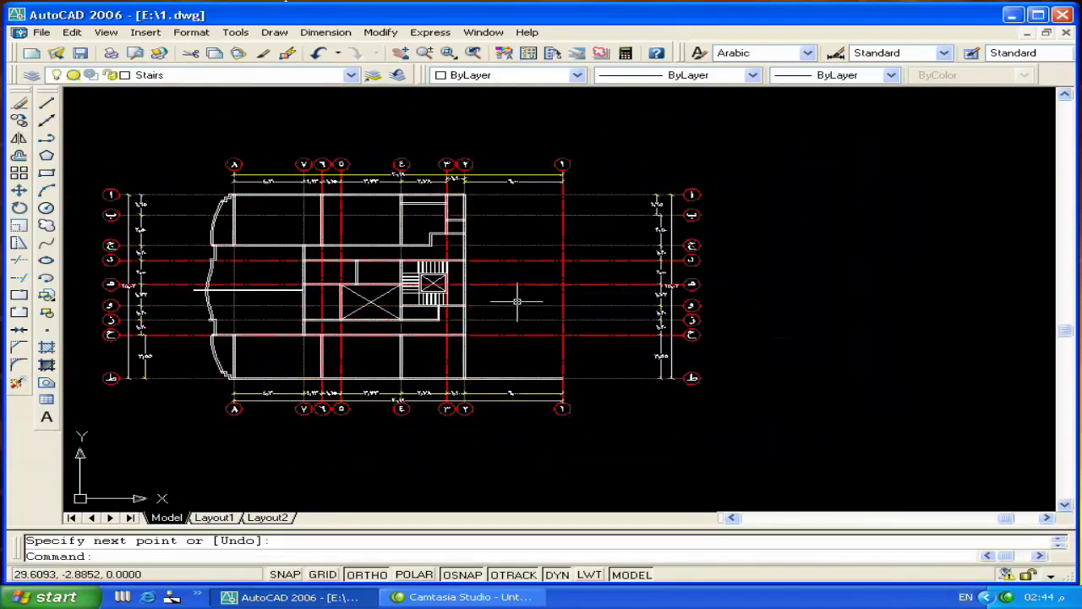
left_click(80, 52)
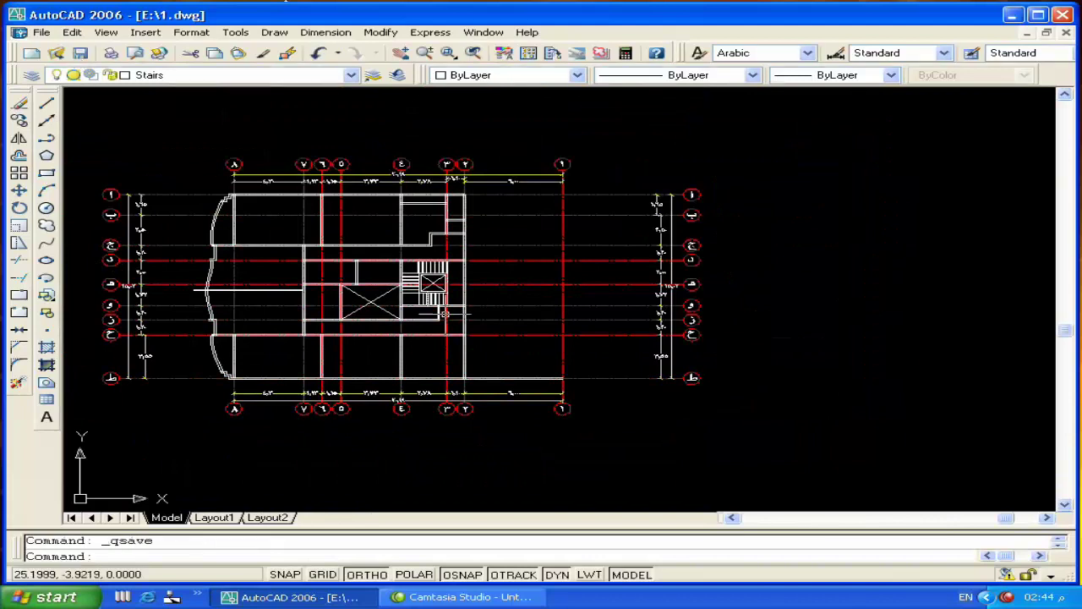
scroll(532, 199, "up", 2)
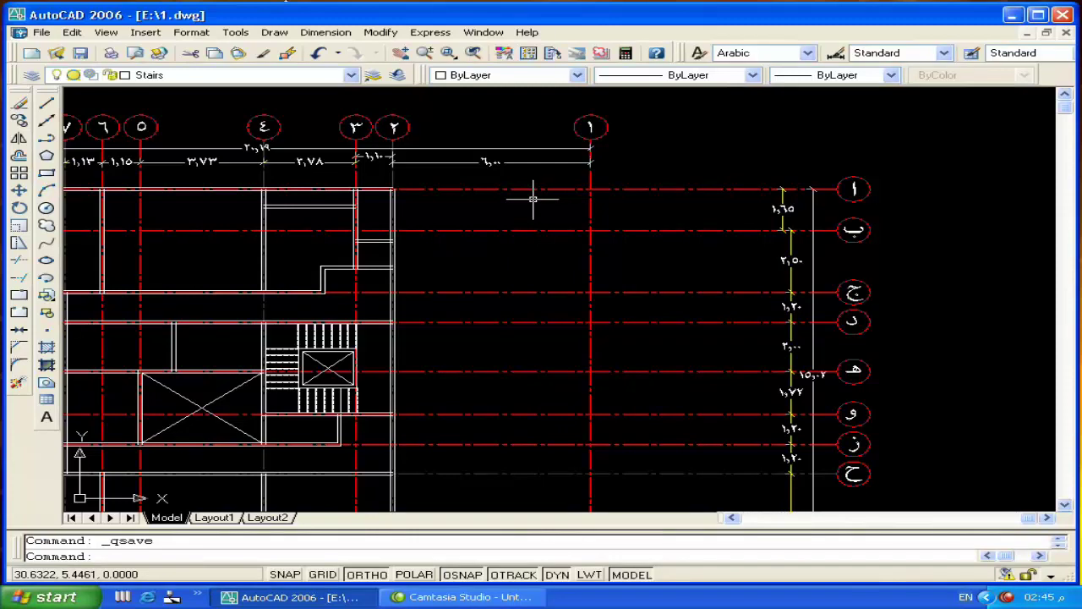
Start a multiline wall at the lower-right corner, continuing to a point 0.5 below a grid-line base
middle_click_drag(473, 427, 452, 248)
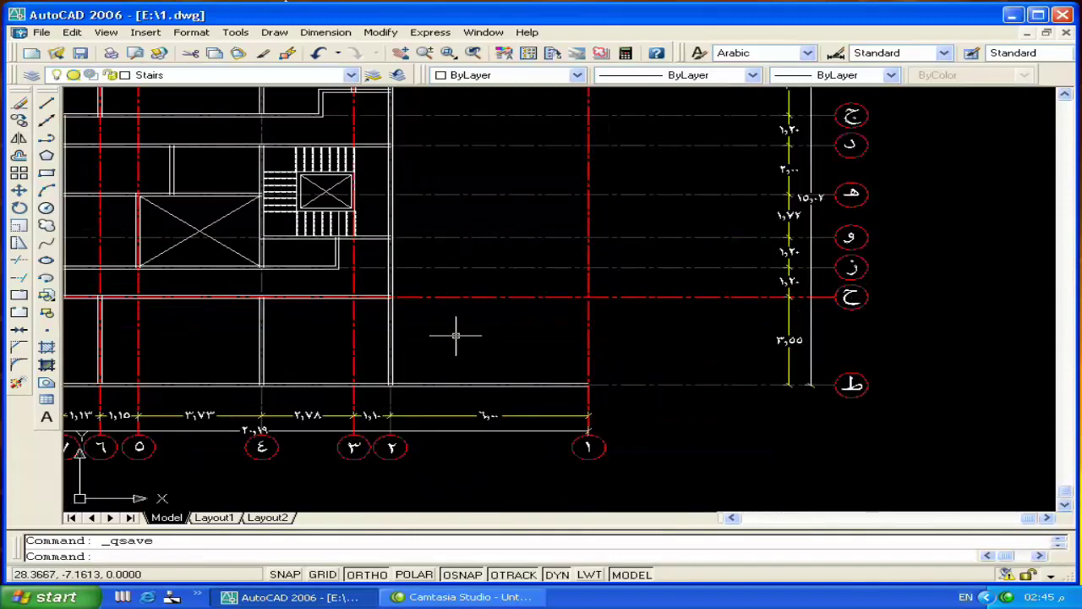
middle_click_drag(454, 333, 407, 335)
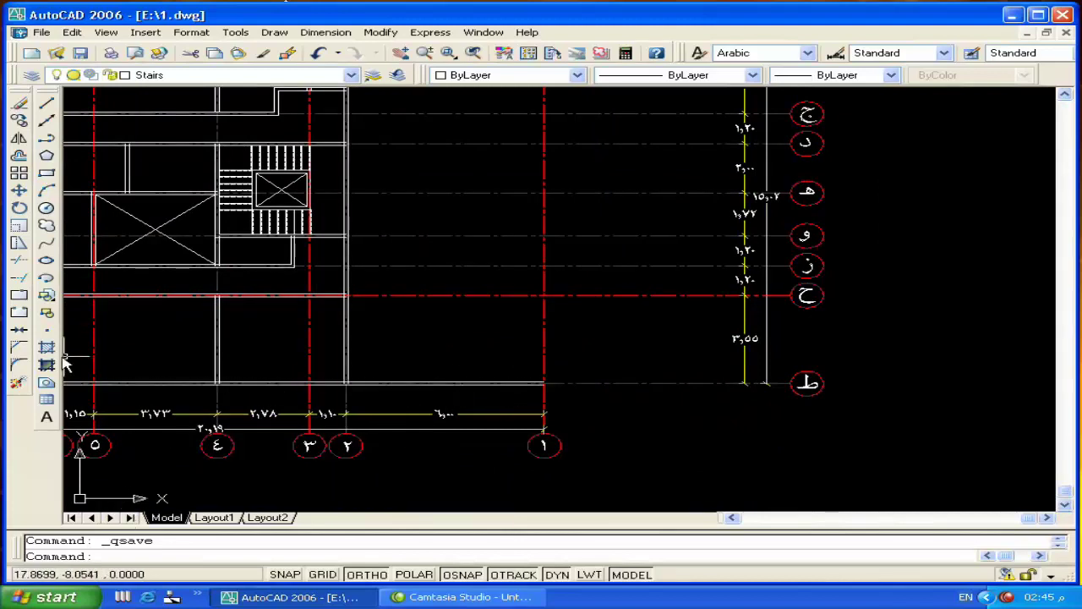
type("ml")
key("Return")
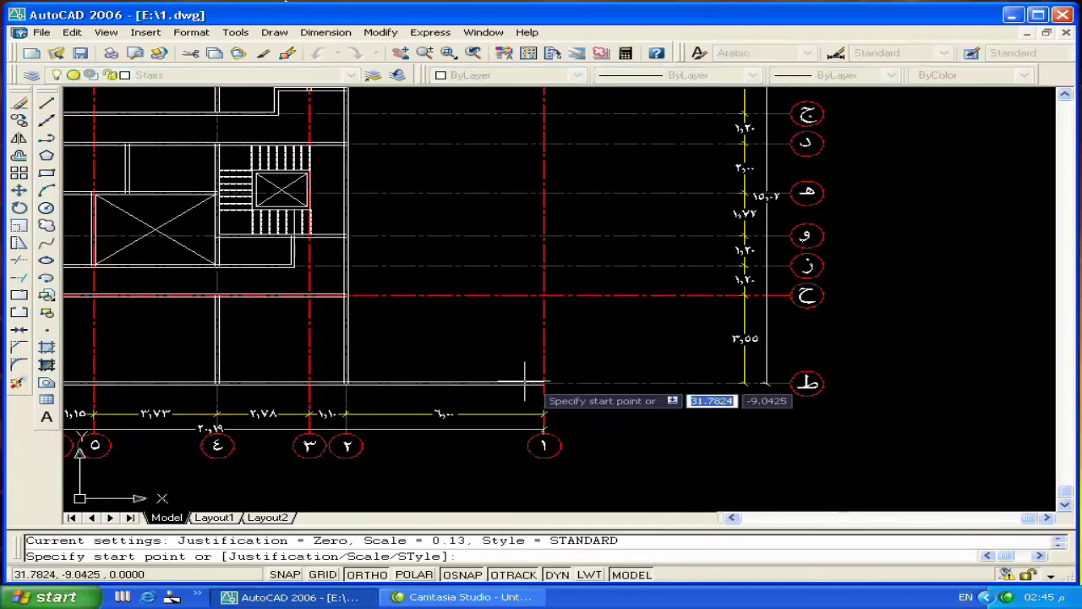
scroll(524, 385, "up", 4)
left_click(623, 402)
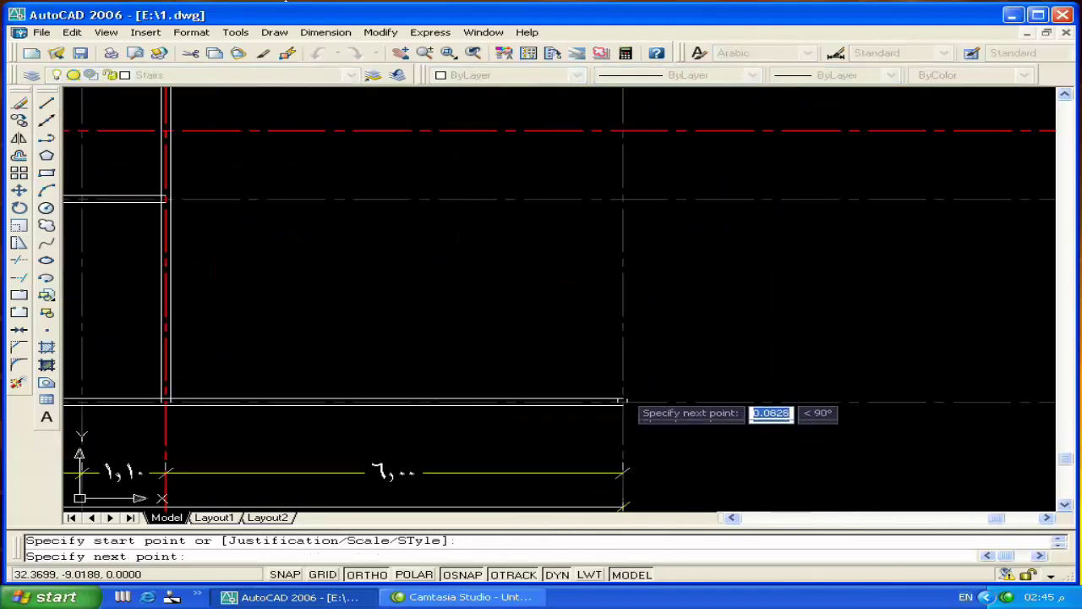
middle_click_drag(616, 265, 584, 350)
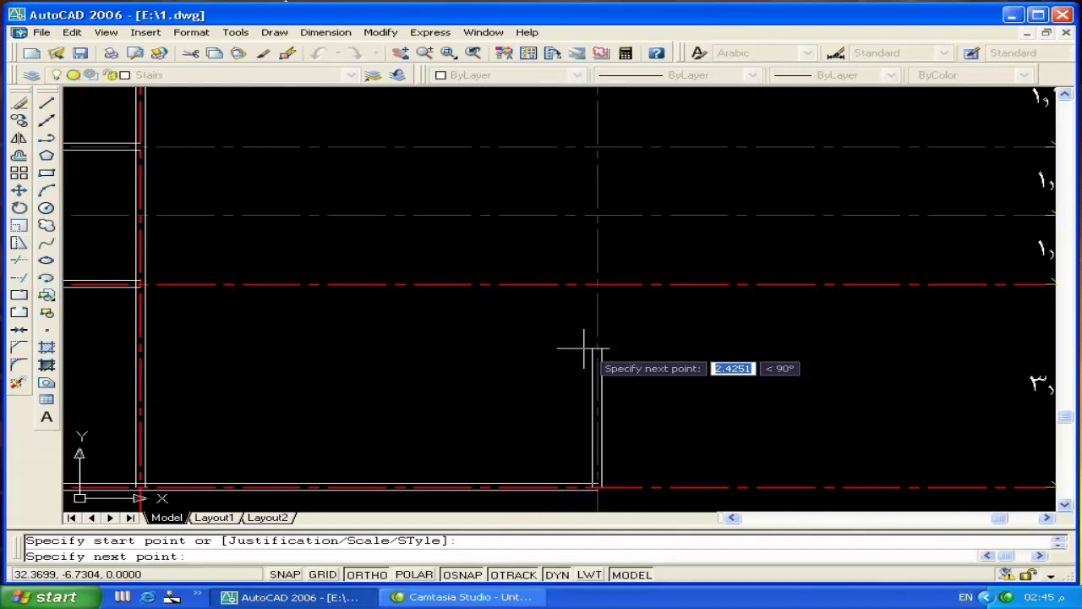
right_click(584, 346, "shift")
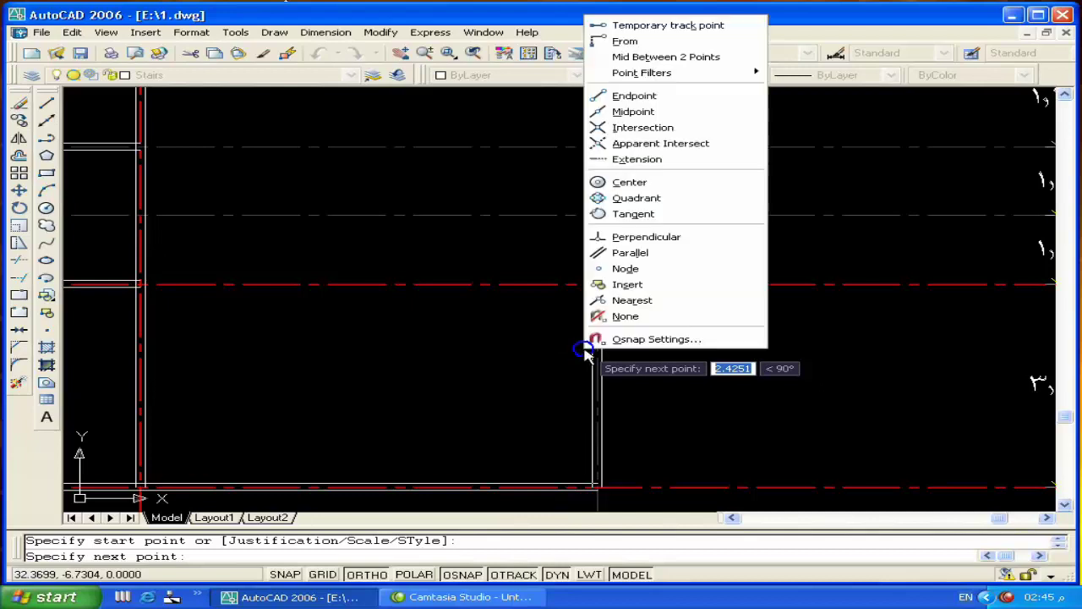
left_click(656, 41)
left_click(596, 285)
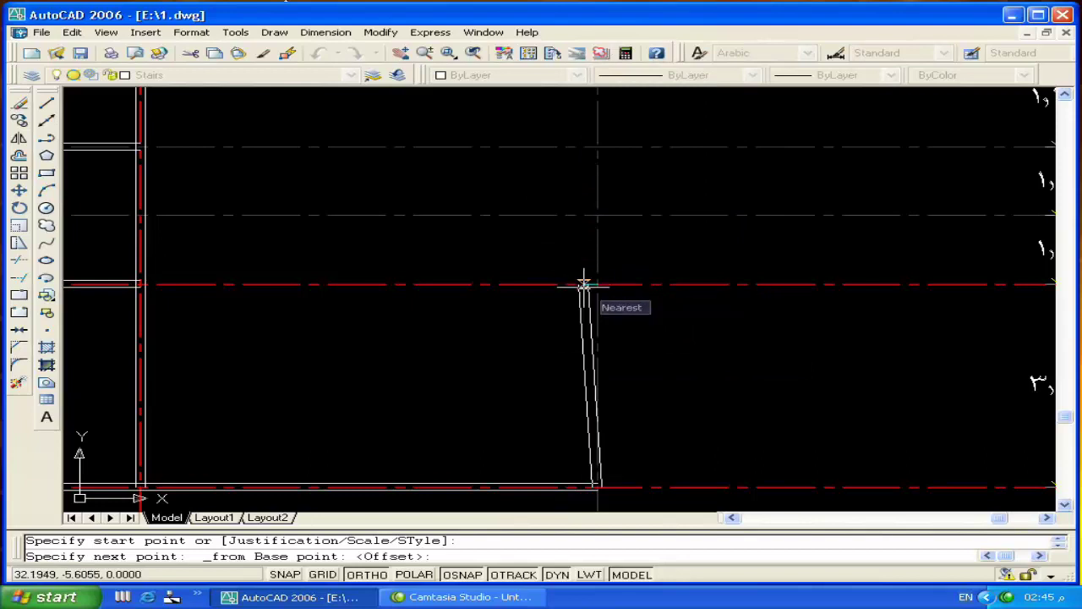
type("0")
key("Tab")
type("-.5")
key("Return")
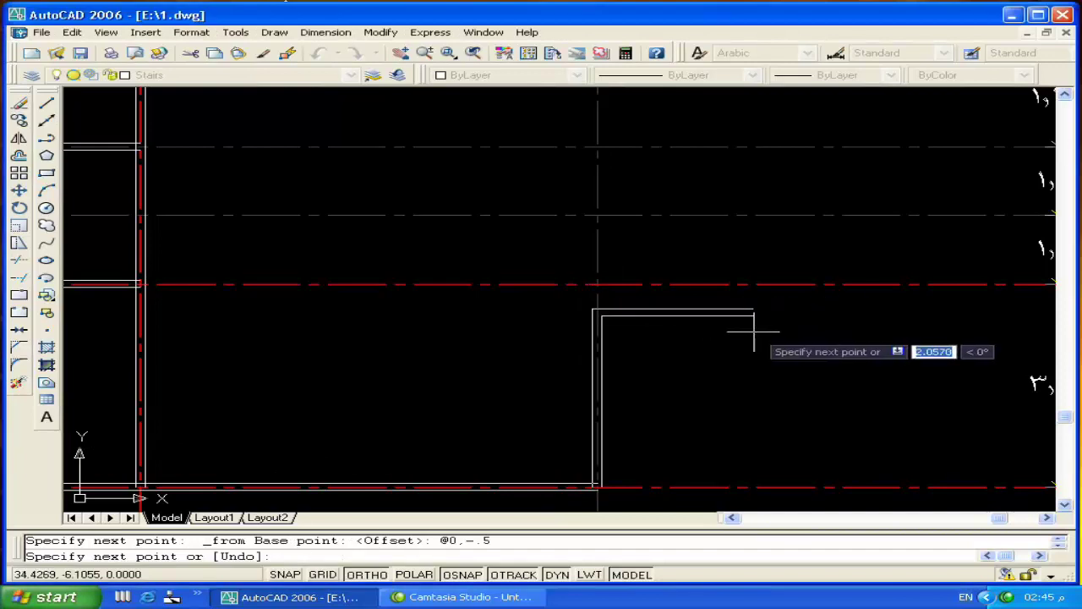
Finish the wall with a 1-unit jog right and a 1-unit run up
type("1")
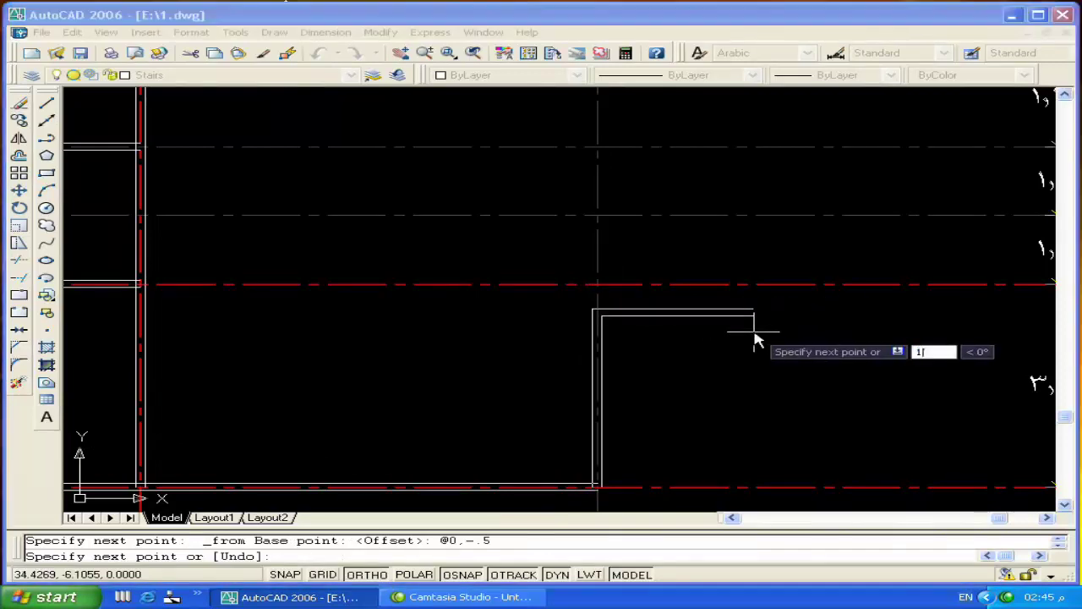
key("Return")
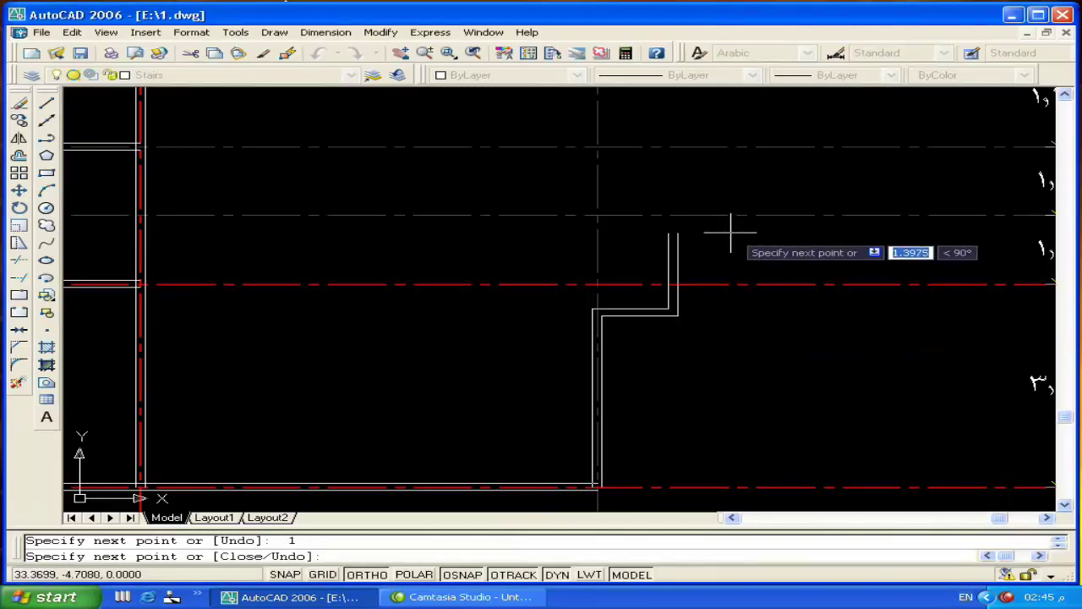
type("1")
key("Return")
key("Return")
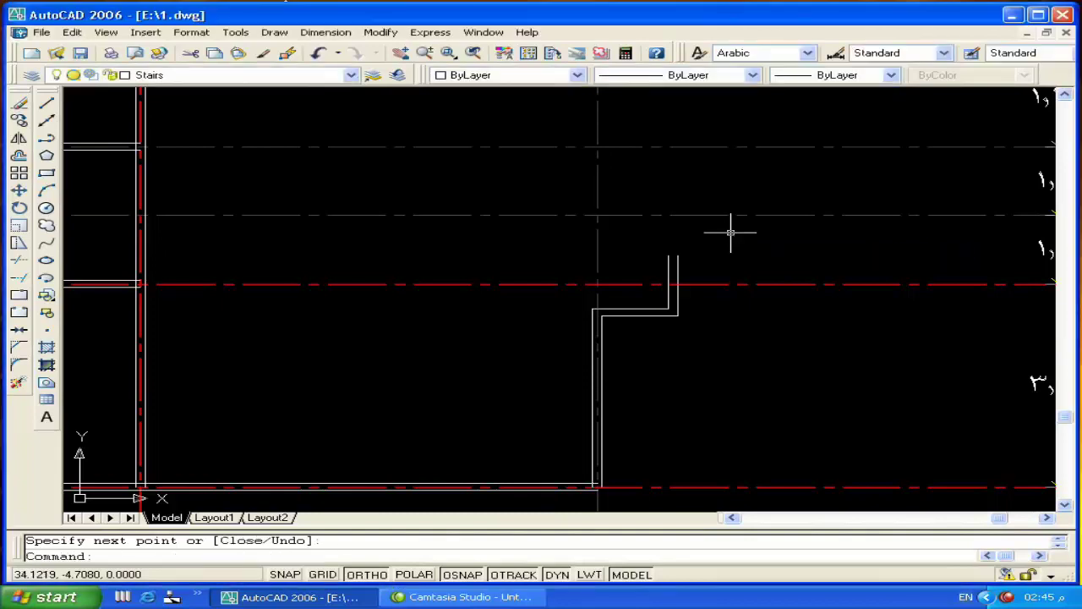
middle_click_drag(720, 229, 701, 331)
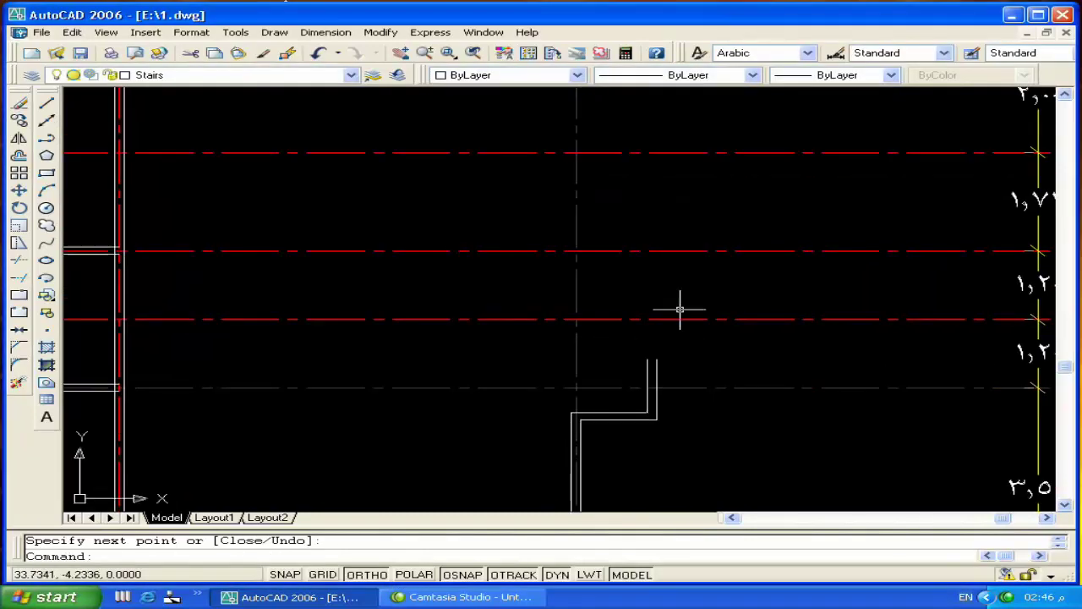
scroll(669, 177, "down", 3)
scroll(591, 261, "up", 1)
middle_click_drag(591, 262, 592, 297)
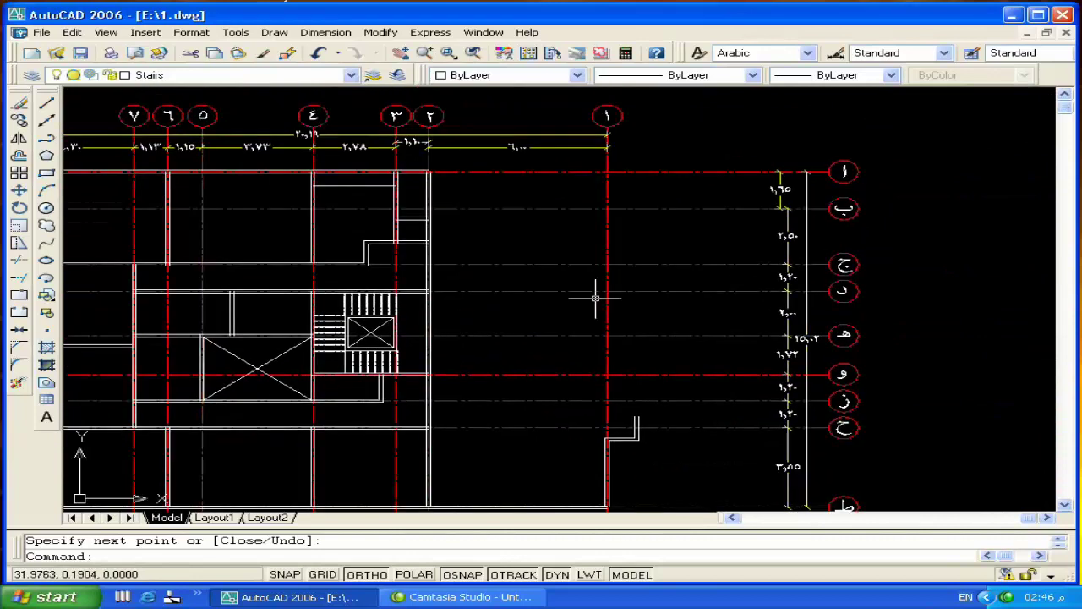
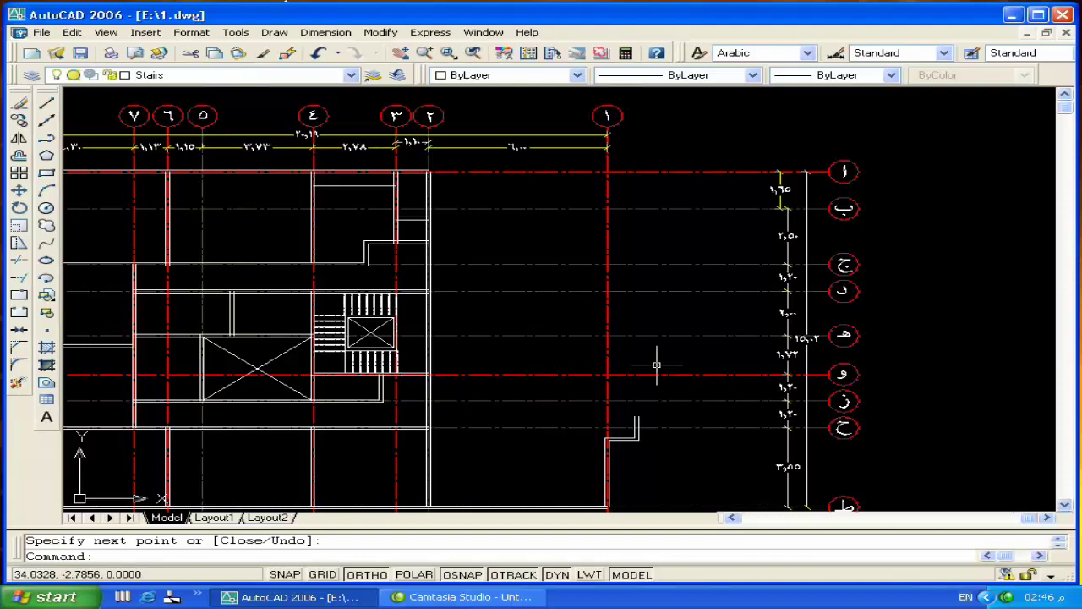
Draw a 7.32-long horizontal line from the stair wall corner toward the right-side grid
middle_click_drag(717, 361, 698, 363)
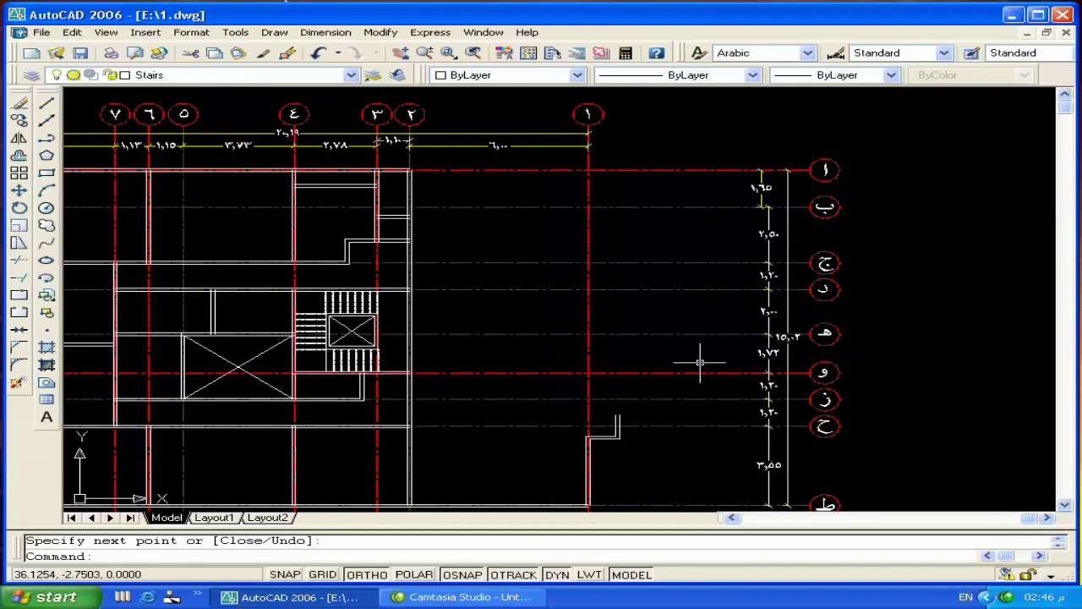
type("l")
key("Return")
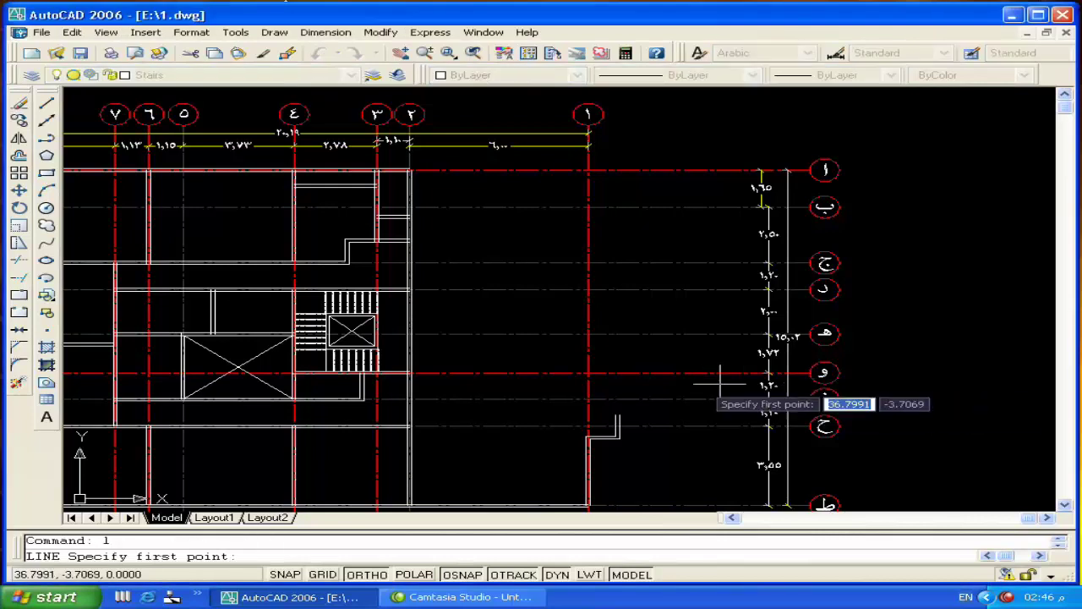
scroll(425, 379, "up", 5)
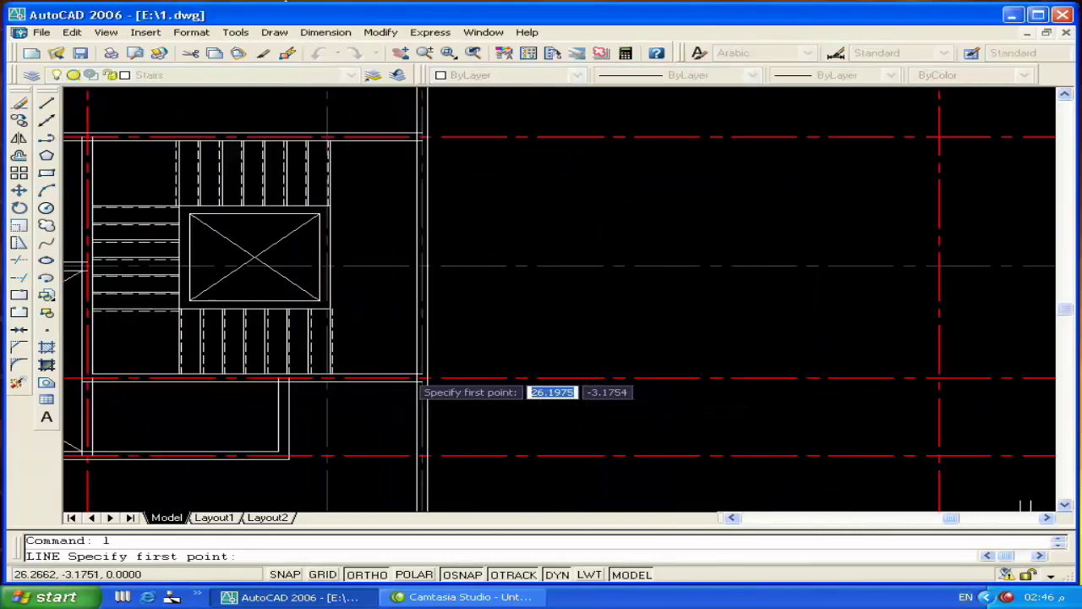
scroll(425, 379, "up", 3)
left_click(459, 386)
scroll(459, 386, "down", 4)
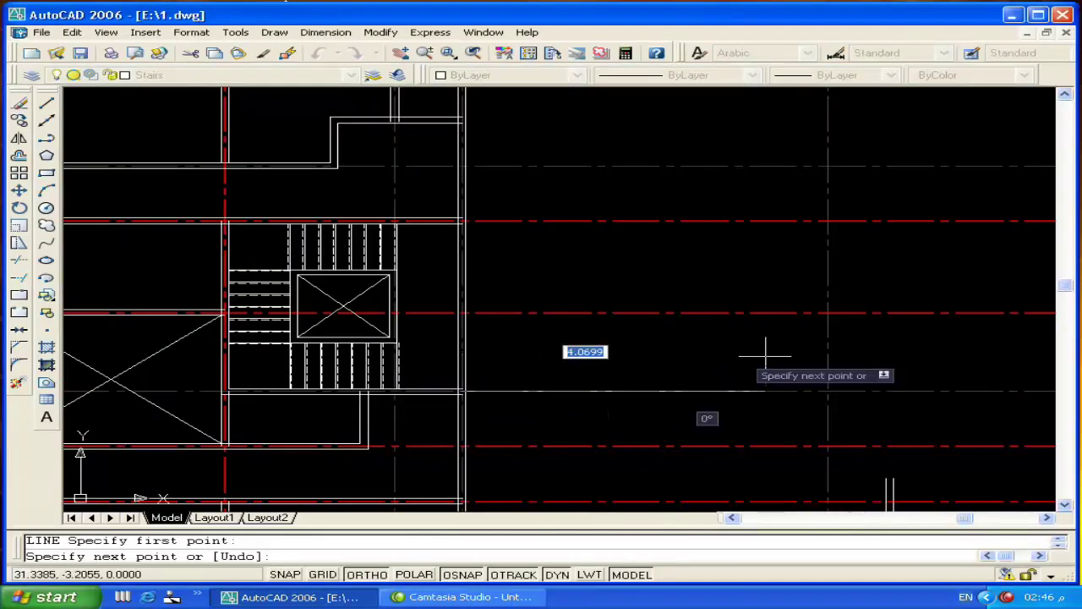
middle_click_drag(764, 355, 469, 329)
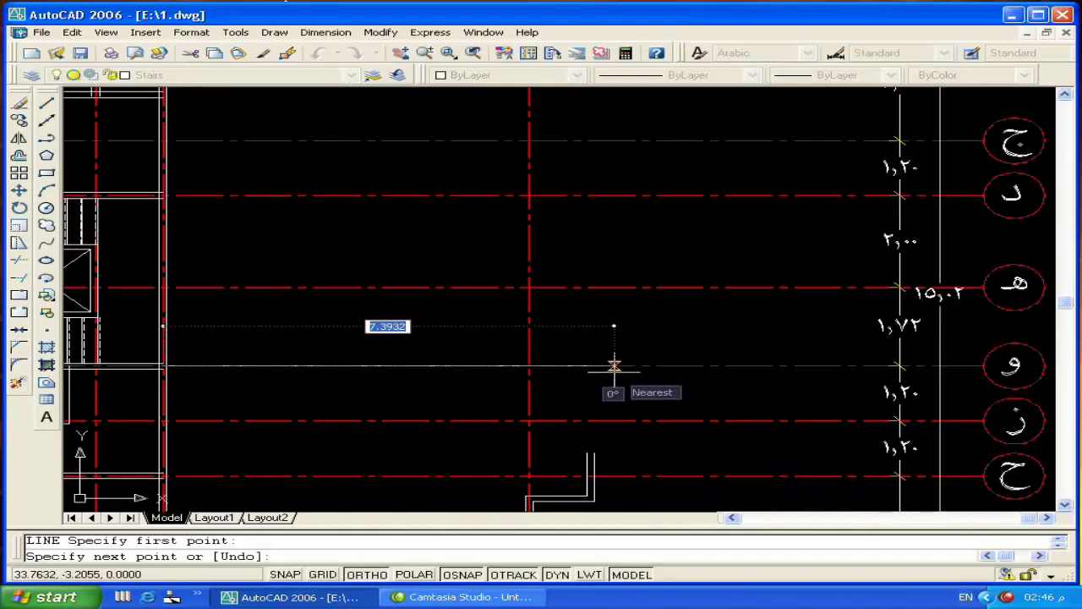
type("7.32")
key("Return")
key("Return")
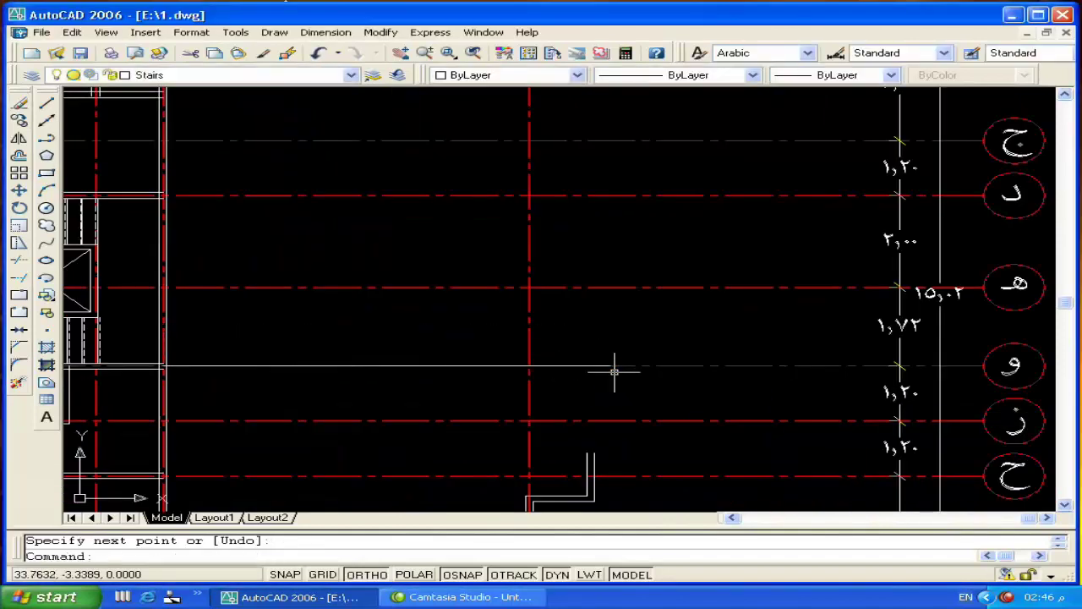
scroll(665, 369, "down", 3)
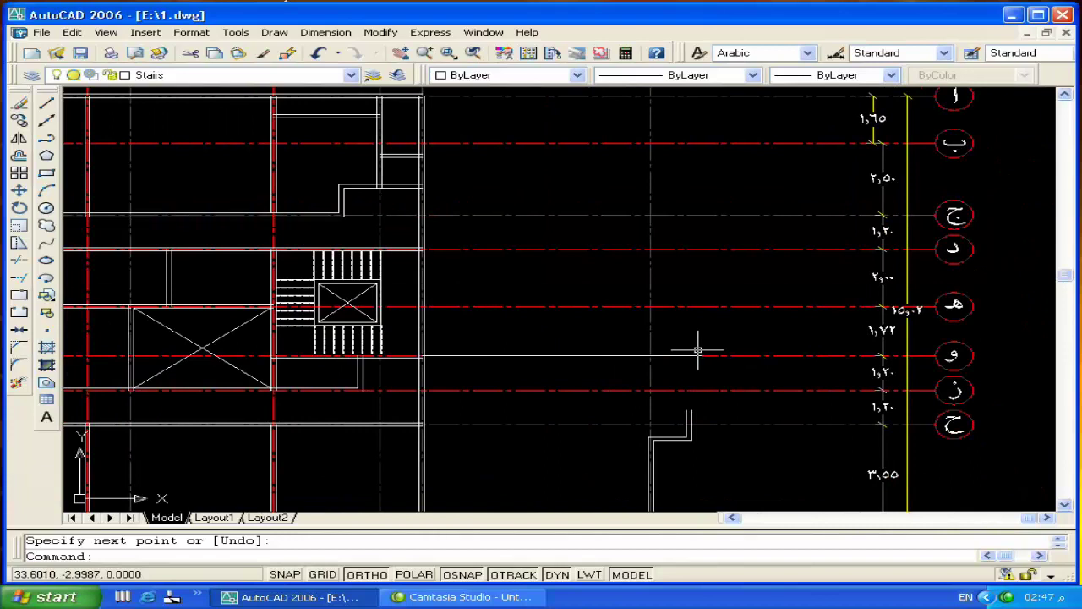
scroll(690, 418, "up", 5)
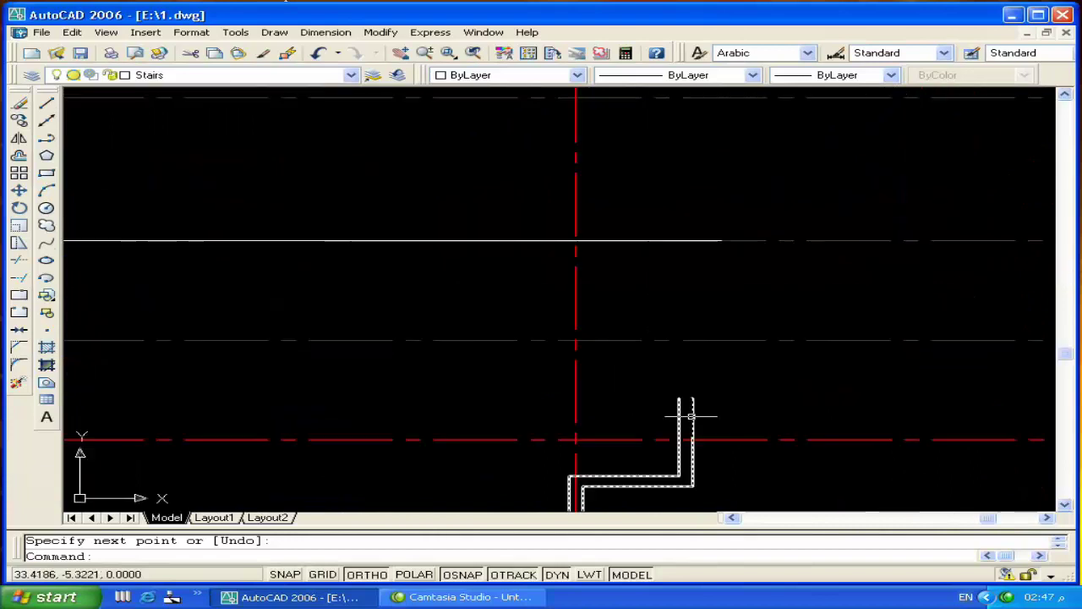
scroll(693, 164, "down", 5)
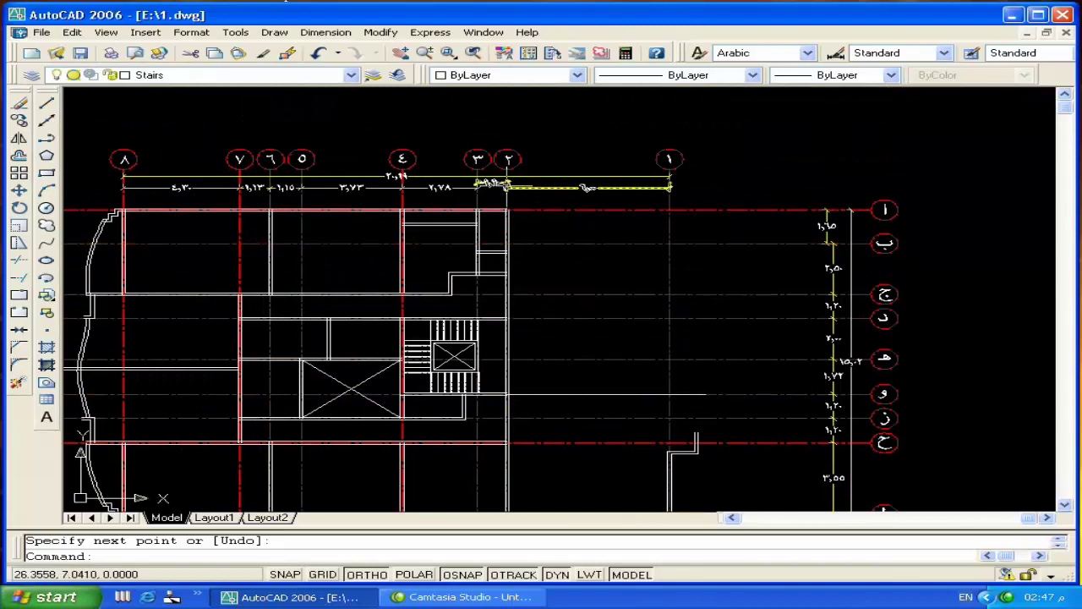
Draw a three-point arc from the short wall end, curving out to the top-right wall corner
left_click(275, 34)
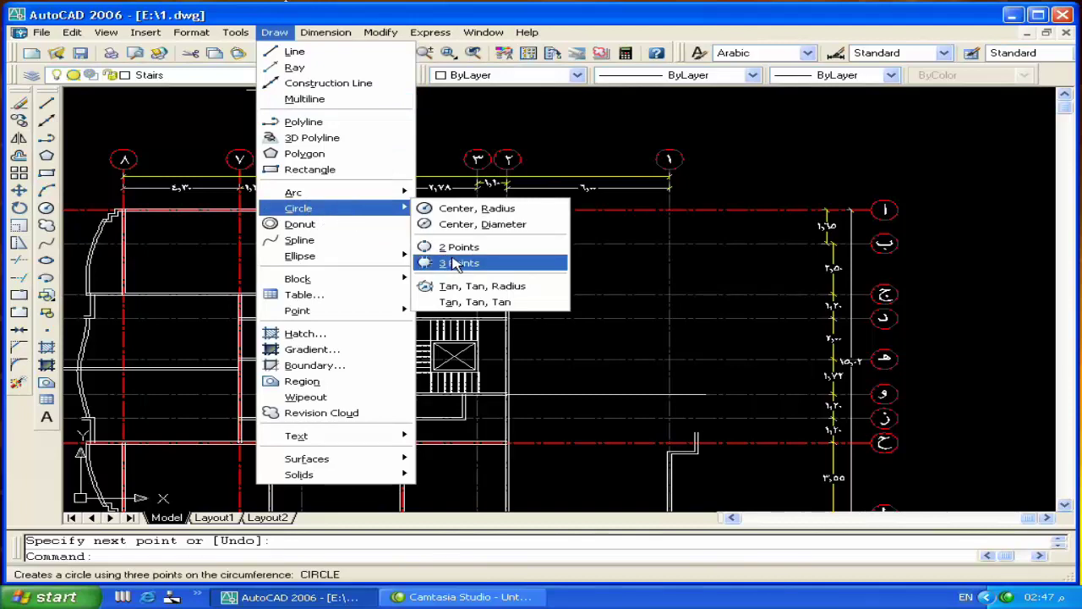
mouse_move(293, 192)
left_click(441, 194)
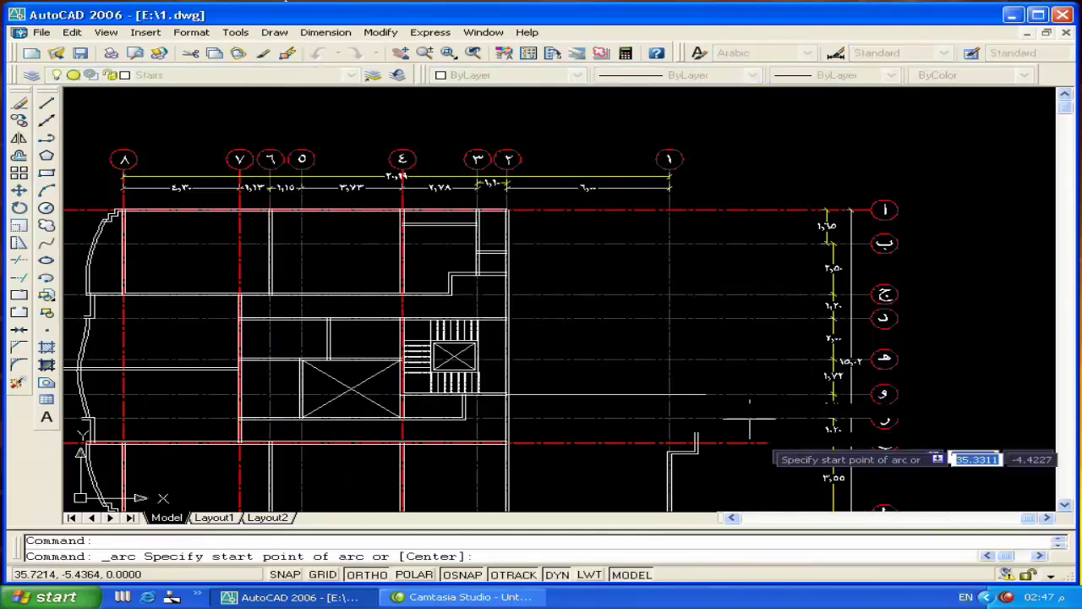
scroll(708, 437, "up", 5)
left_click(665, 420)
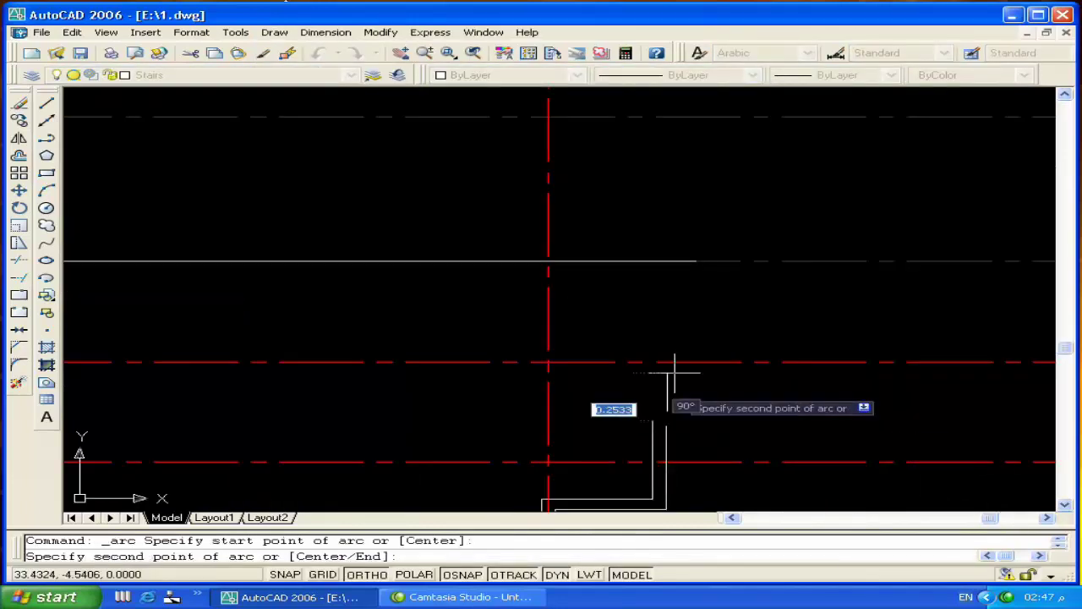
left_click(689, 261)
scroll(689, 261, "down", 2)
scroll(623, 181, "down", 3)
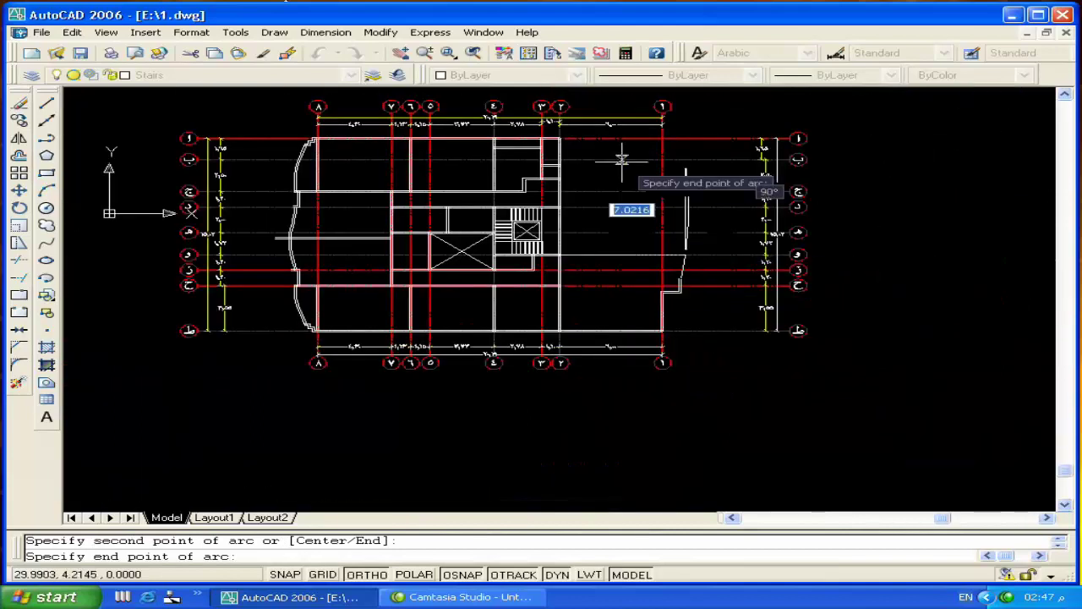
scroll(528, 206, "up", 2)
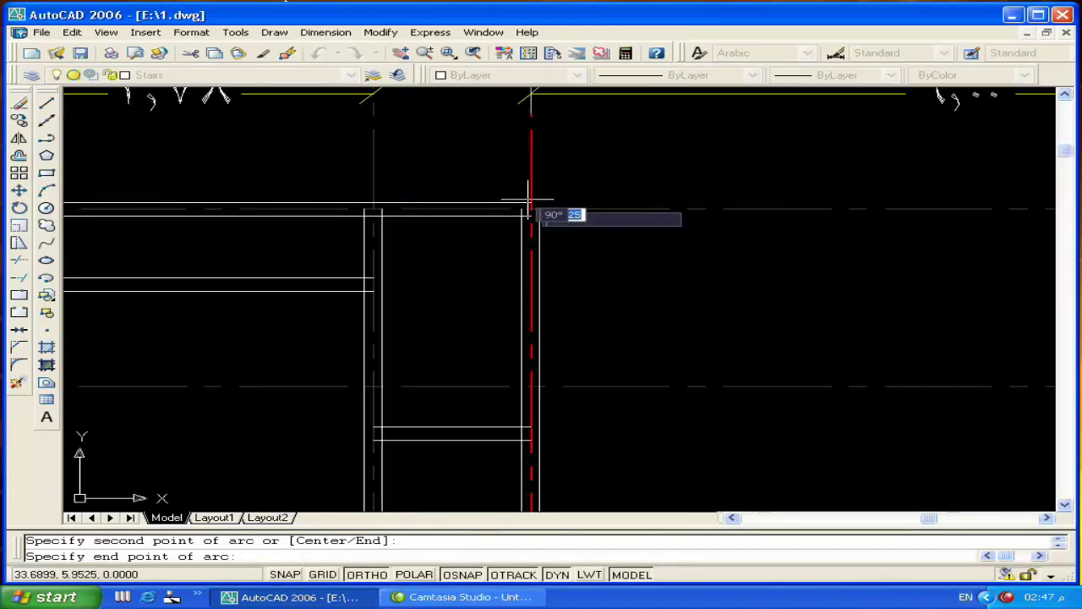
scroll(529, 210, "up", 2)
left_click(529, 210)
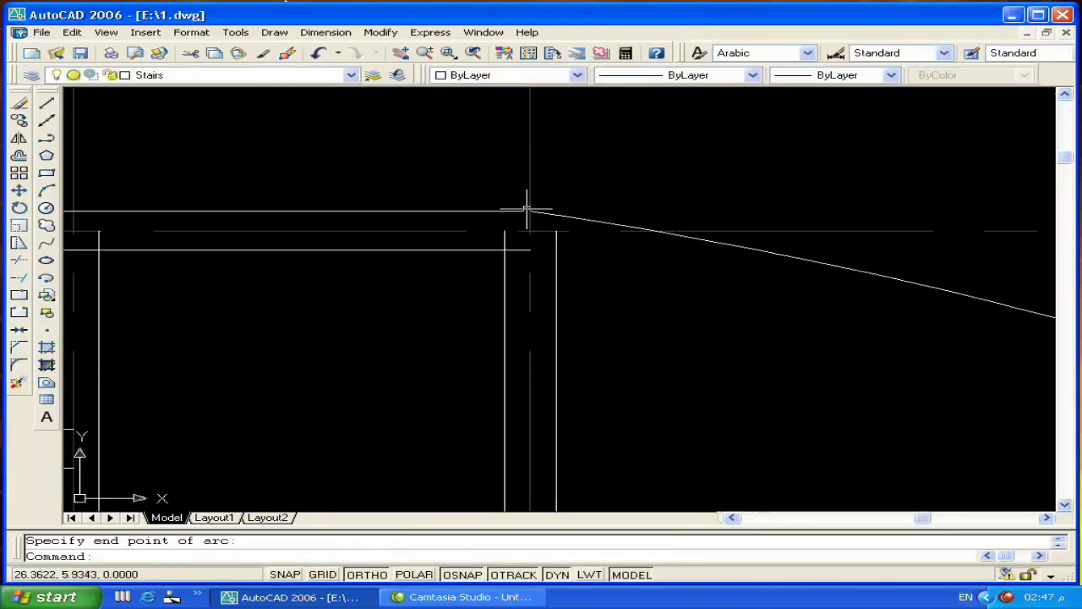
scroll(531, 181, "down", 2)
scroll(572, 316, "down", 2)
Erase the dashed horizontal guide line
middle_click_drag(590, 321, 700, 329)
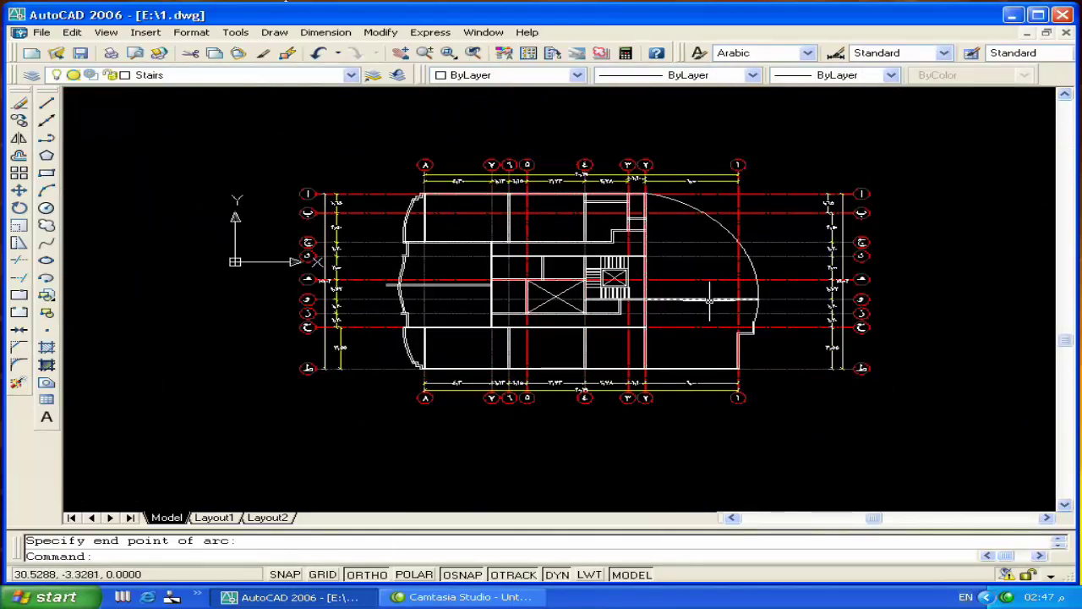
scroll(734, 299, "up", 4)
left_click(718, 300)
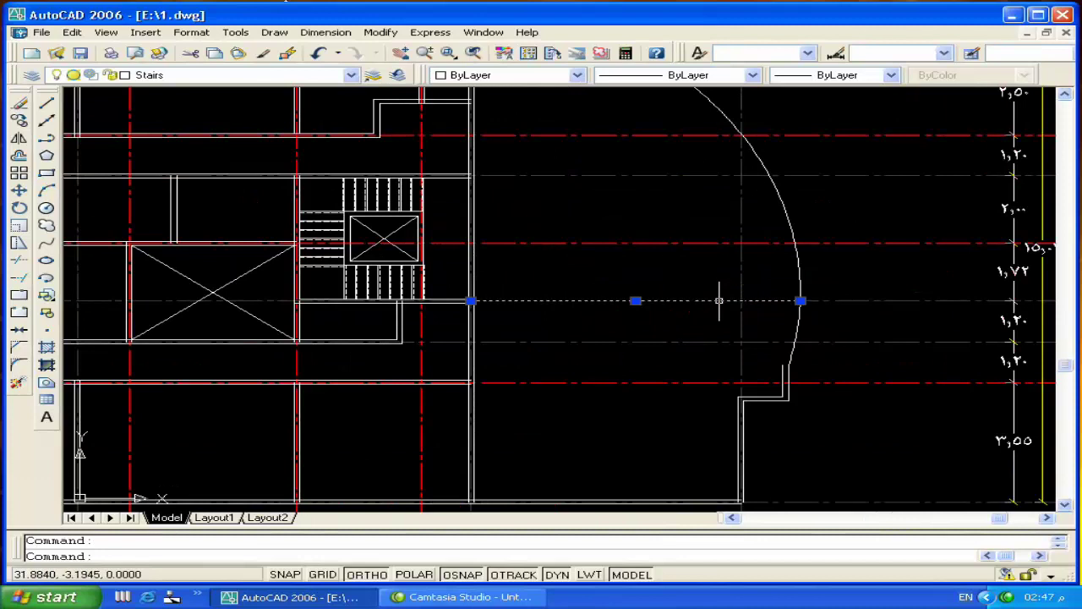
key("Delete")
middle_click_drag(719, 300, 653, 446)
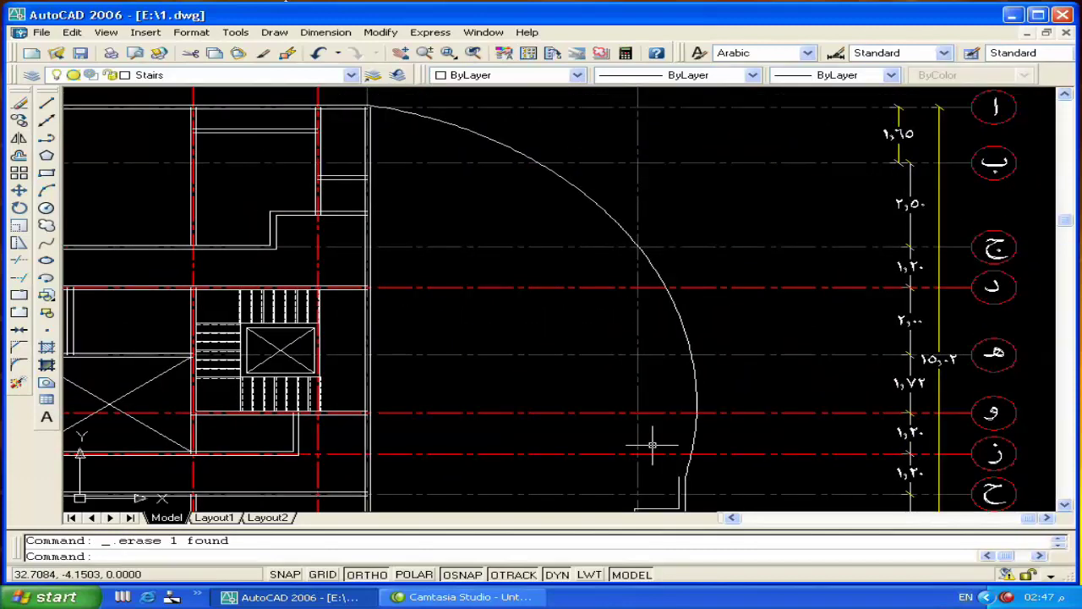
Offset the large arc 0.125 to its outer side, forming the double-lined curved wall
type("o")
key("Return")
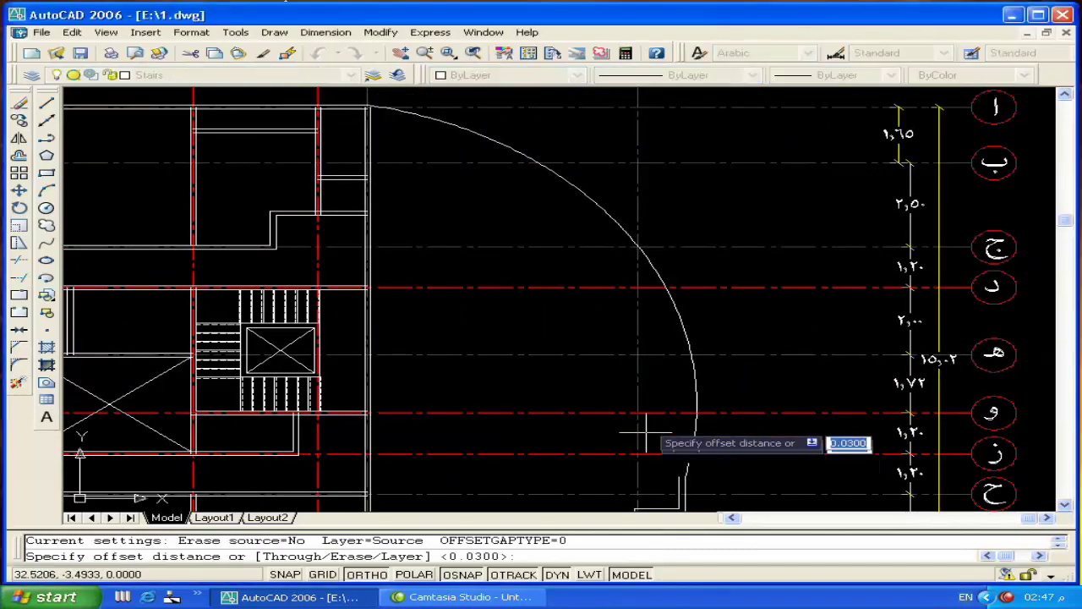
type(".12")
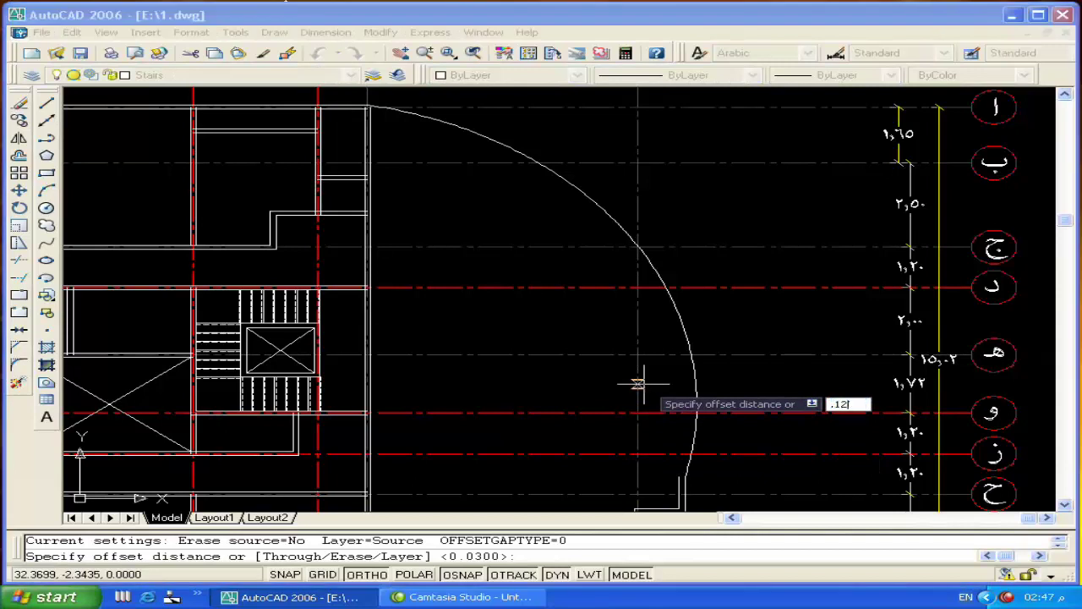
type("5")
key("Return")
left_click(683, 324)
left_click(592, 346)
key("Return")
scroll(643, 465, "up", 5)
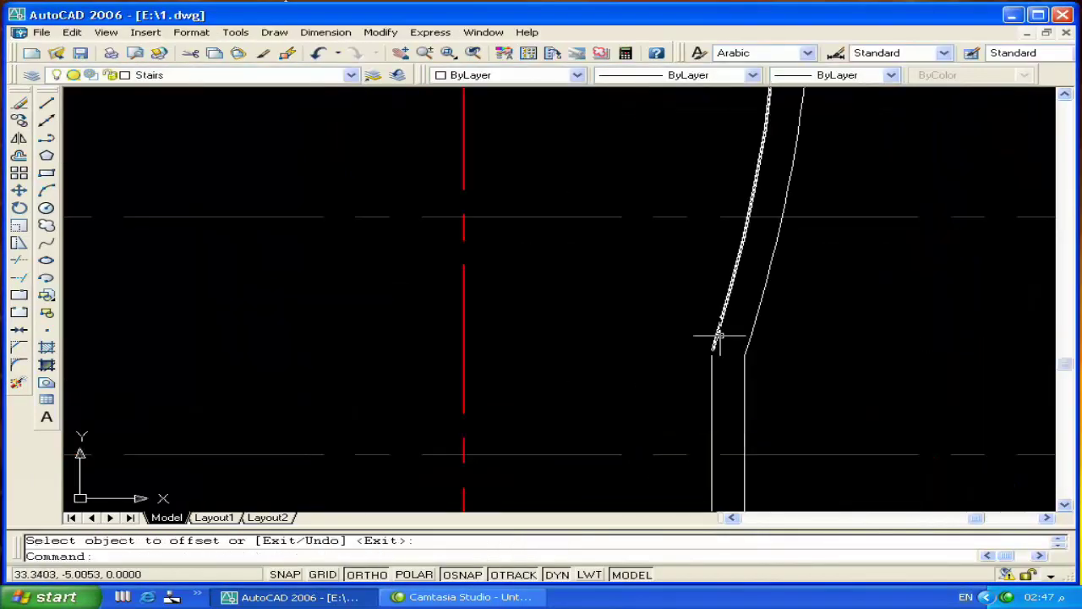
scroll(699, 442, "down", 3)
scroll(614, 310, "down", 3)
scroll(387, 209, "down", 1)
scroll(388, 209, "up", 5)
scroll(388, 208, "up", 5)
scroll(388, 209, "down", 10)
scroll(507, 232, "down", 2)
scroll(560, 245, "down", 2)
scroll(587, 306, "up", 1)
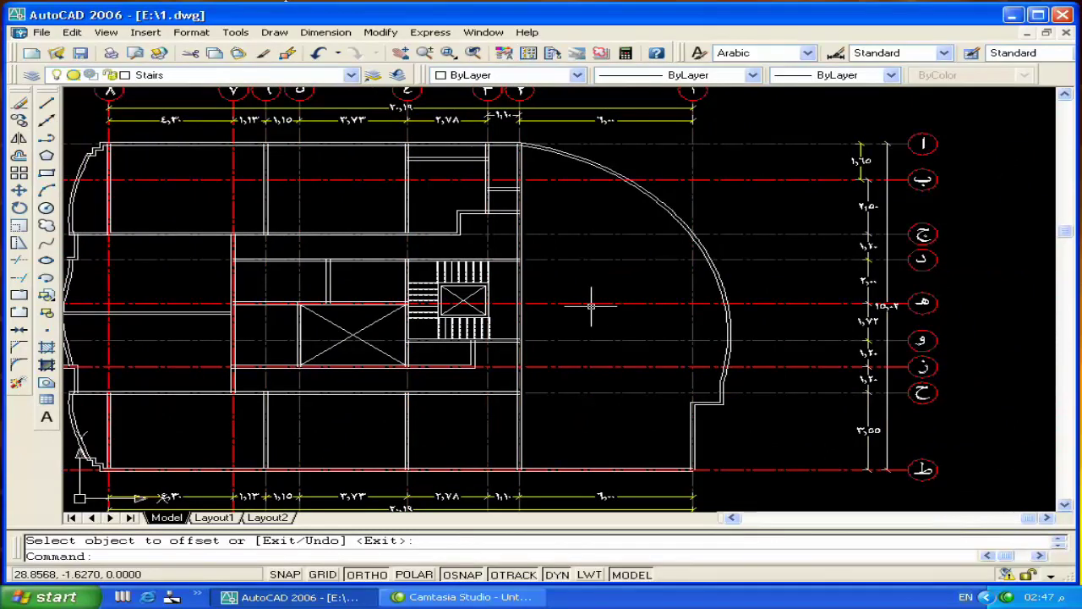
scroll(648, 335, "up", 5)
middle_click_drag(647, 335, 724, 339)
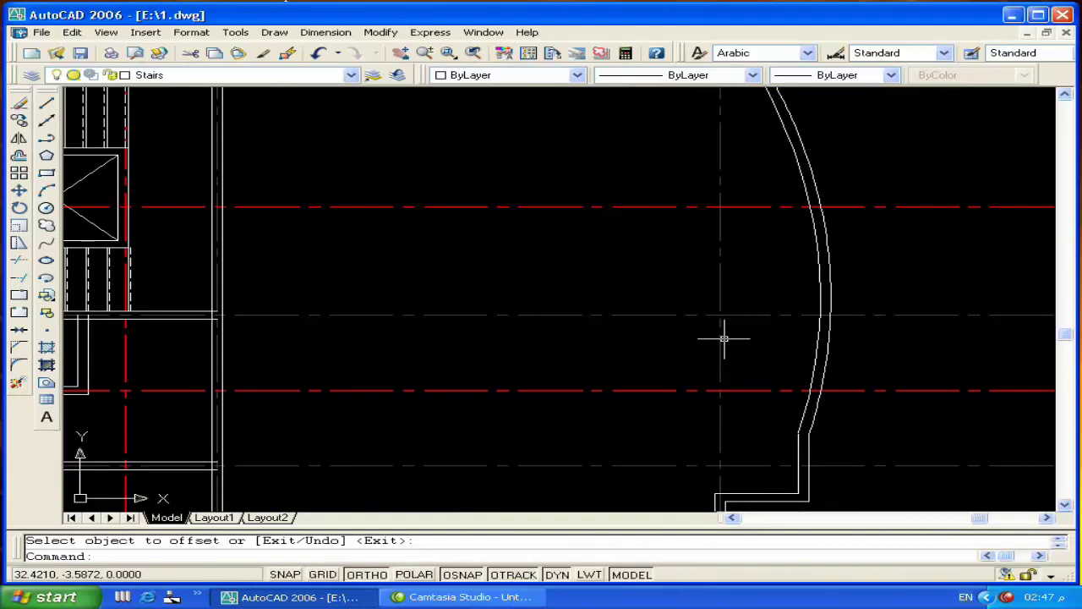
Draw a multiline wall from the stair wall corner east to the arc
type("ml")
key("Return")
scroll(700, 338, "down", 2)
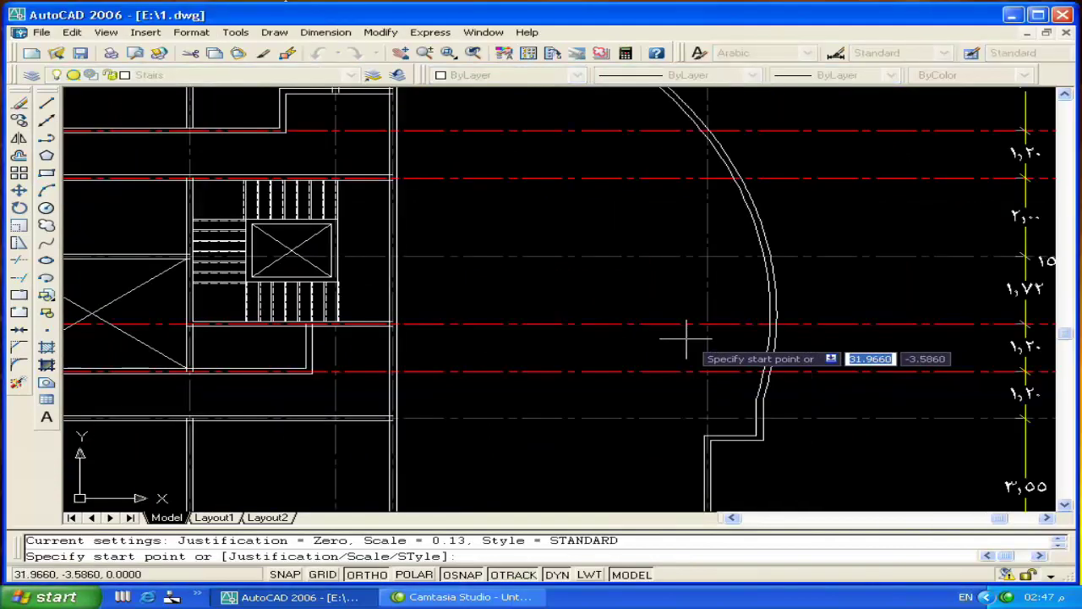
scroll(688, 338, "down", 2)
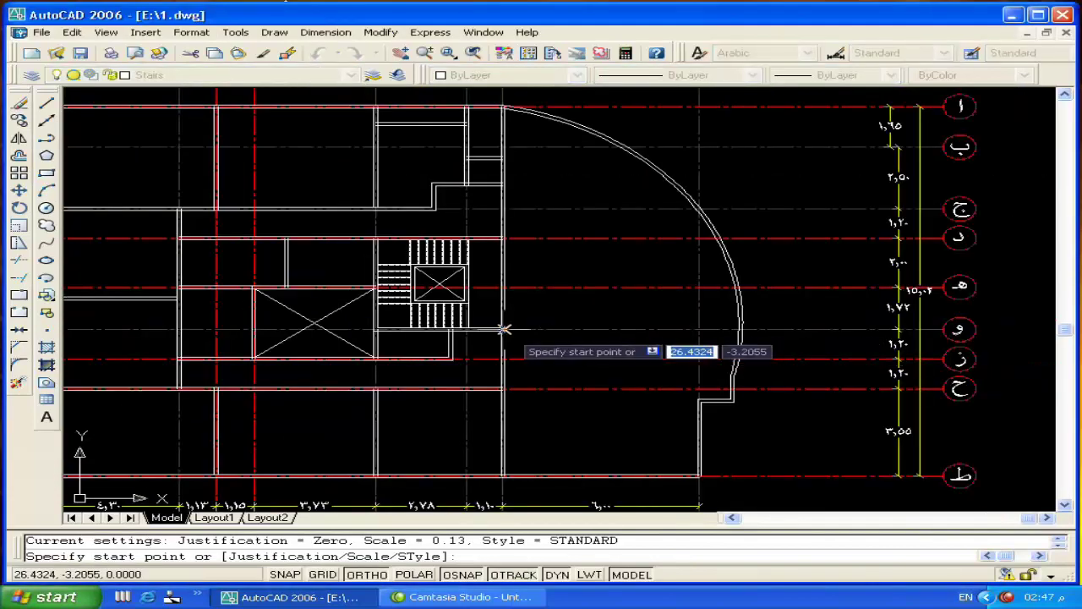
scroll(503, 329, "up", 7)
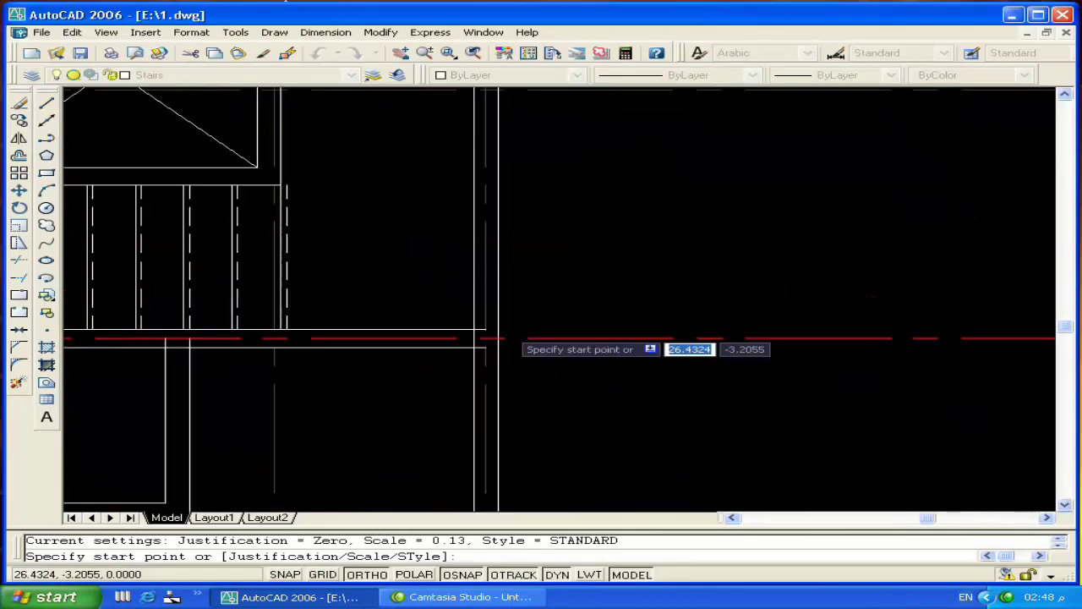
left_click(486, 338)
scroll(483, 333, "down", 5)
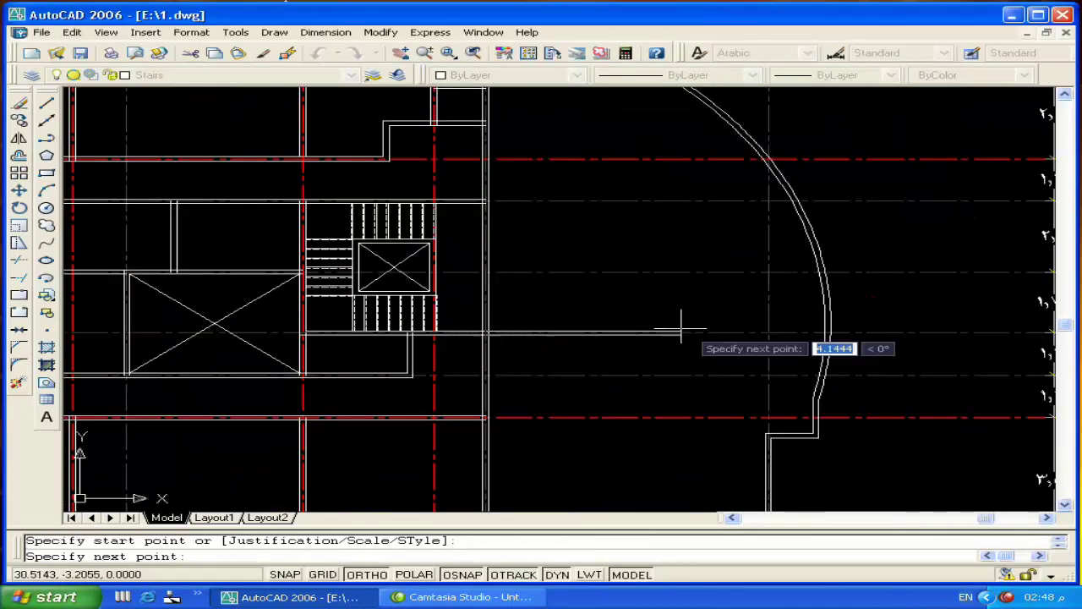
scroll(831, 321, "up", 5)
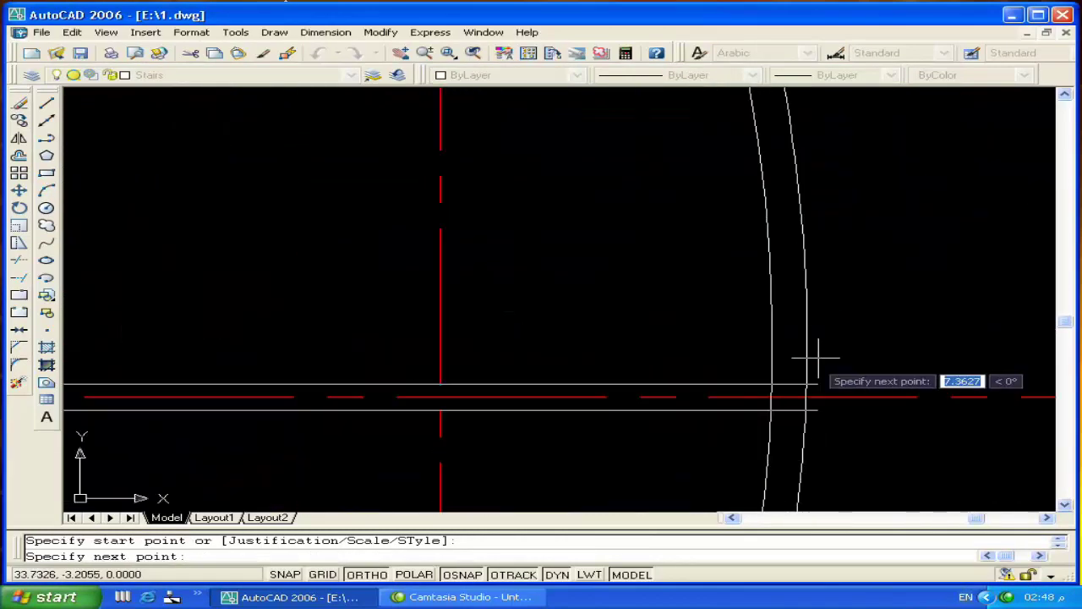
left_click(785, 393)
key("Return")
scroll(801, 324, "down", 3)
scroll(727, 304, "down", 2)
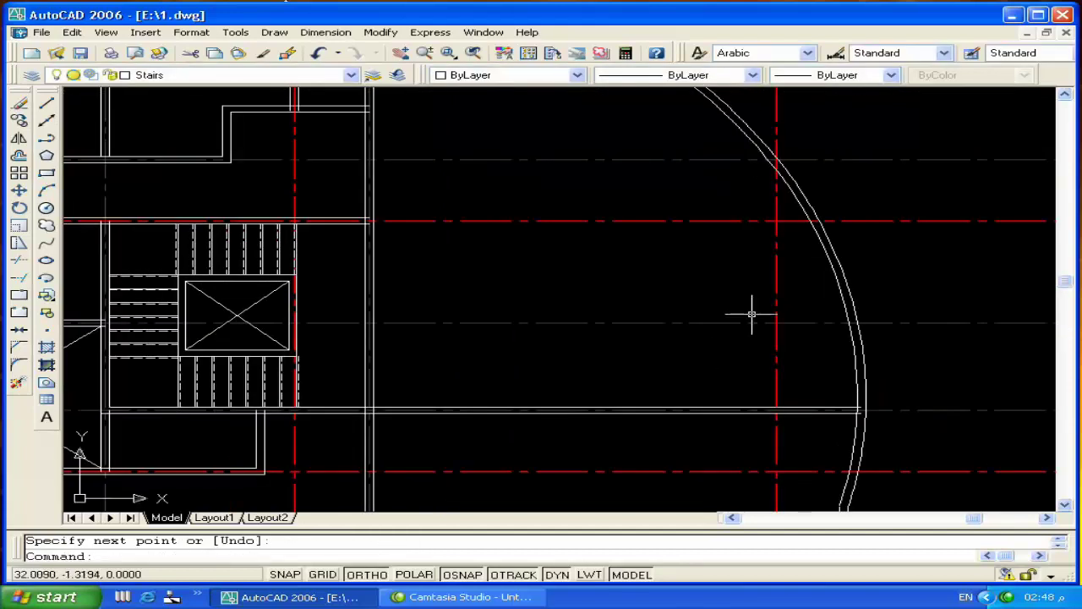
scroll(765, 312, "down", 2)
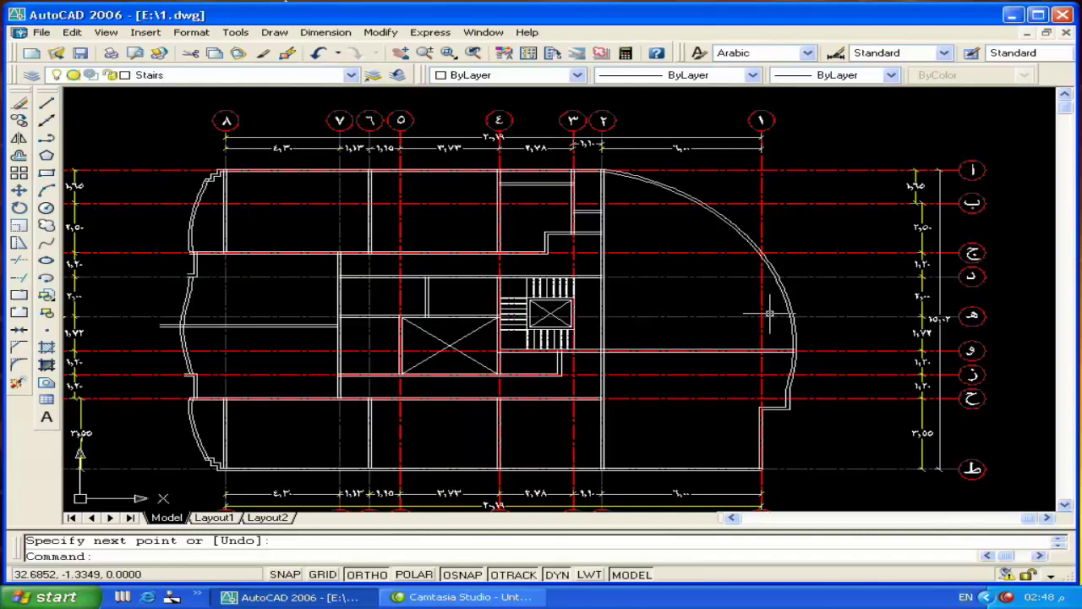
Draw a vertical multiline wall along the axis between two axis intersections
key("Escape")
type("ml")
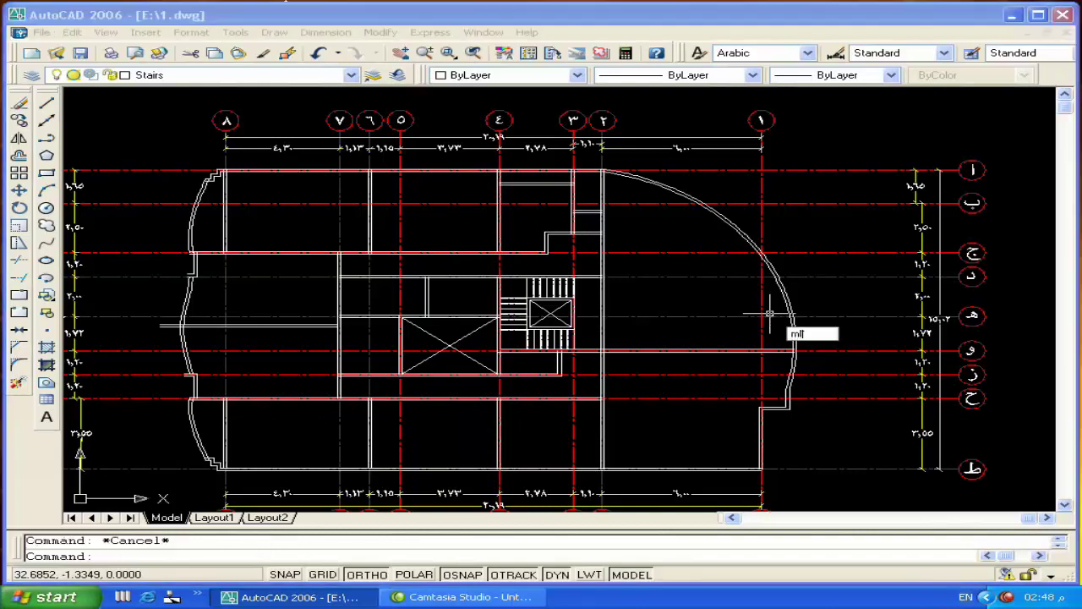
key("Return")
scroll(763, 333, "up", 4)
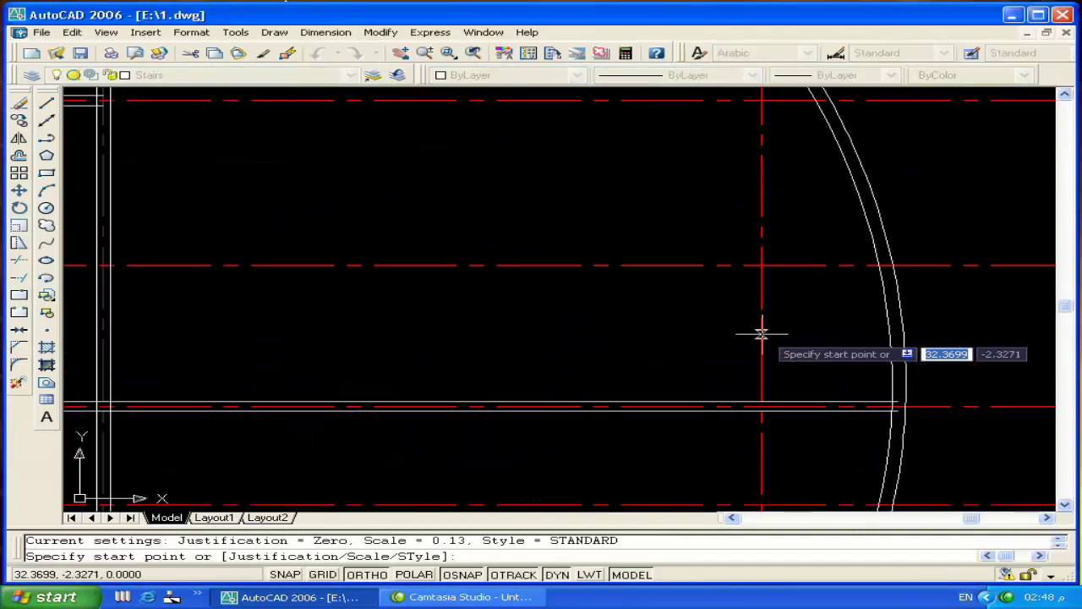
scroll(765, 410, "up", 3)
left_click(770, 412)
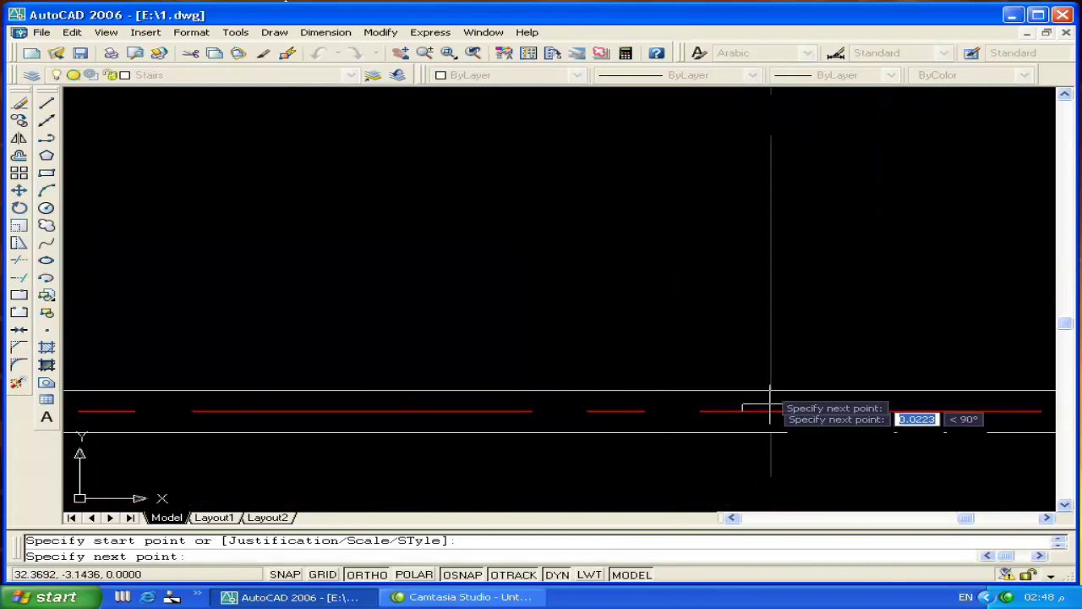
scroll(760, 389, "down", 2)
key("Return")
key("Return")
left_click(761, 398)
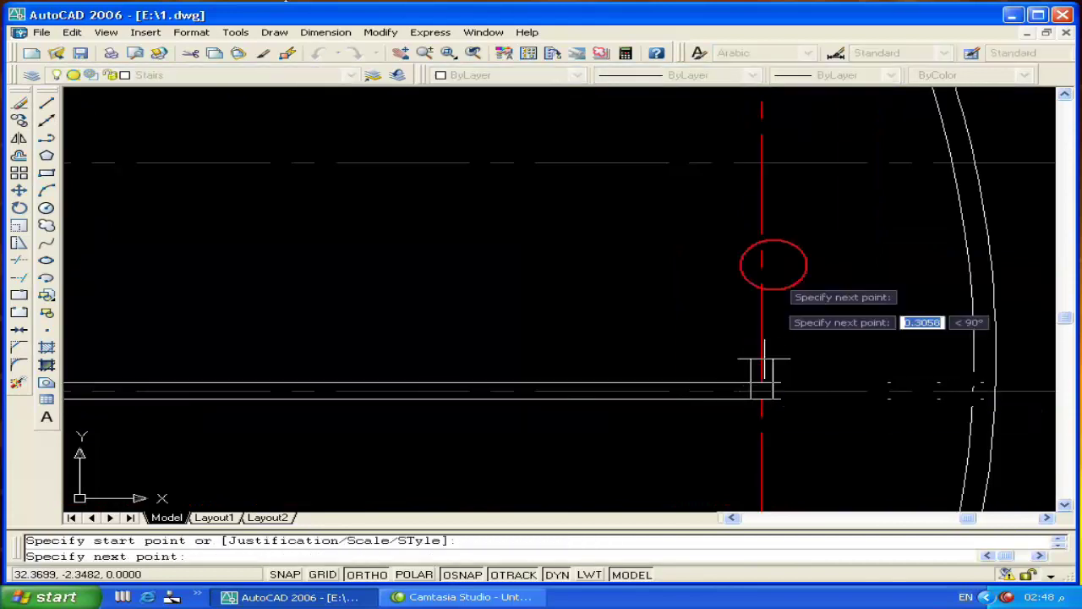
scroll(766, 253, "down", 3)
scroll(765, 254, "up", 1)
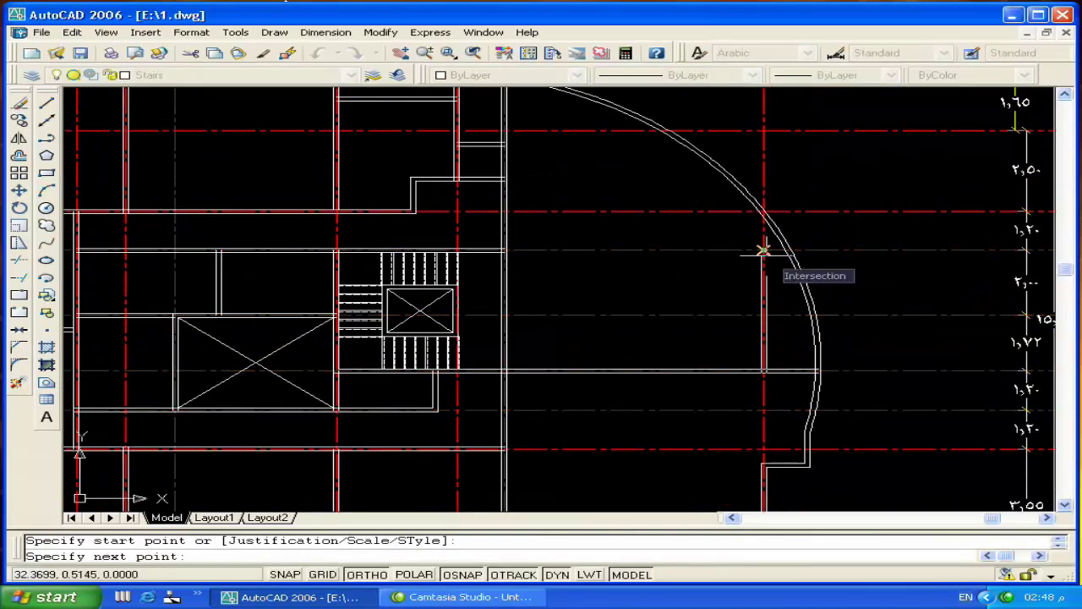
scroll(765, 246, "up", 3)
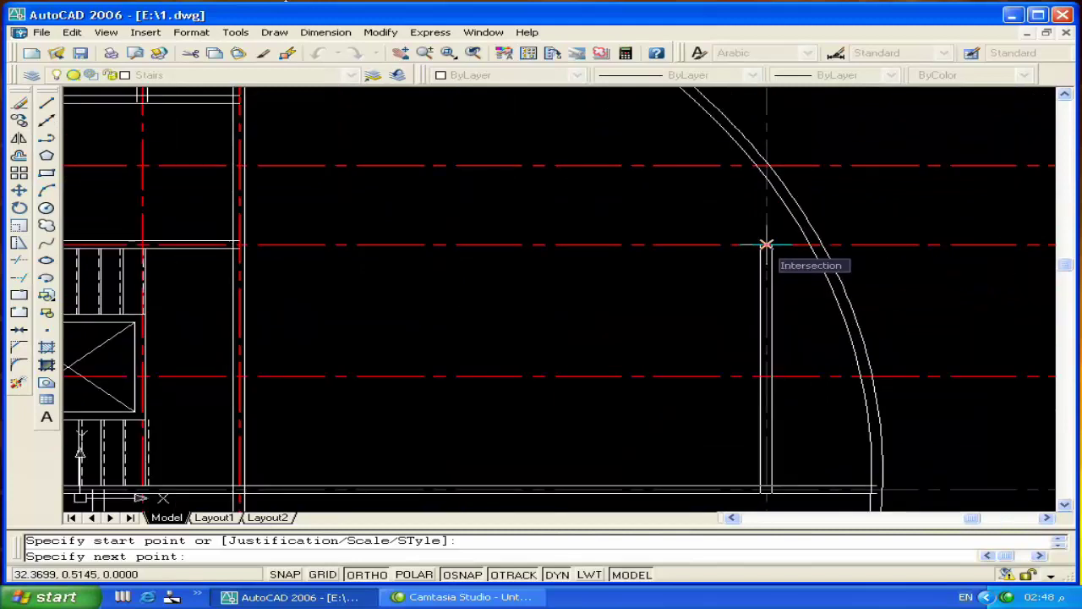
left_click(766, 245)
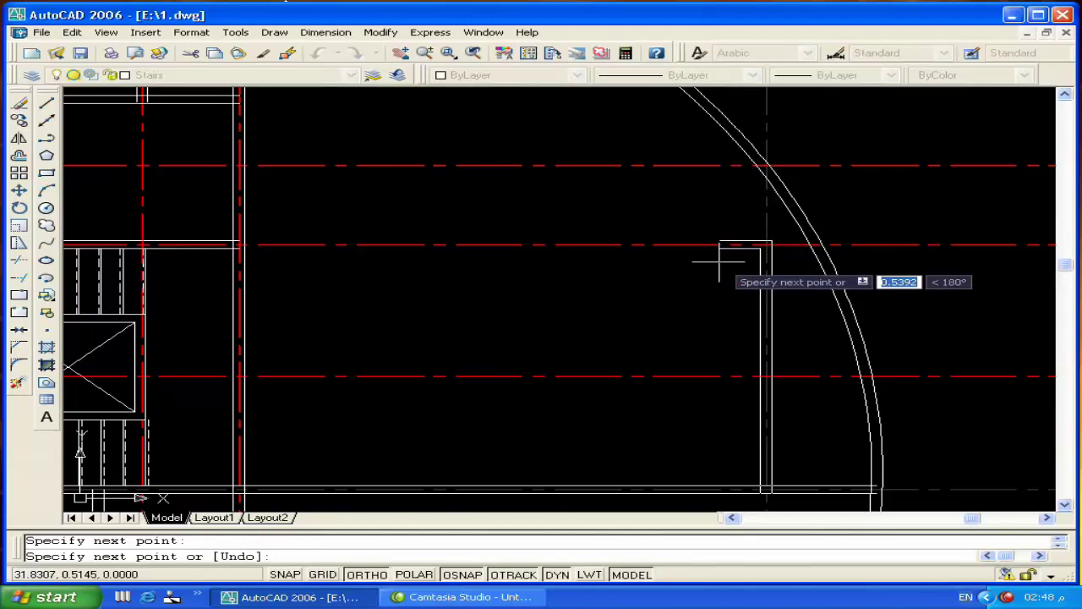
middle_click_drag(719, 262, 720, 367)
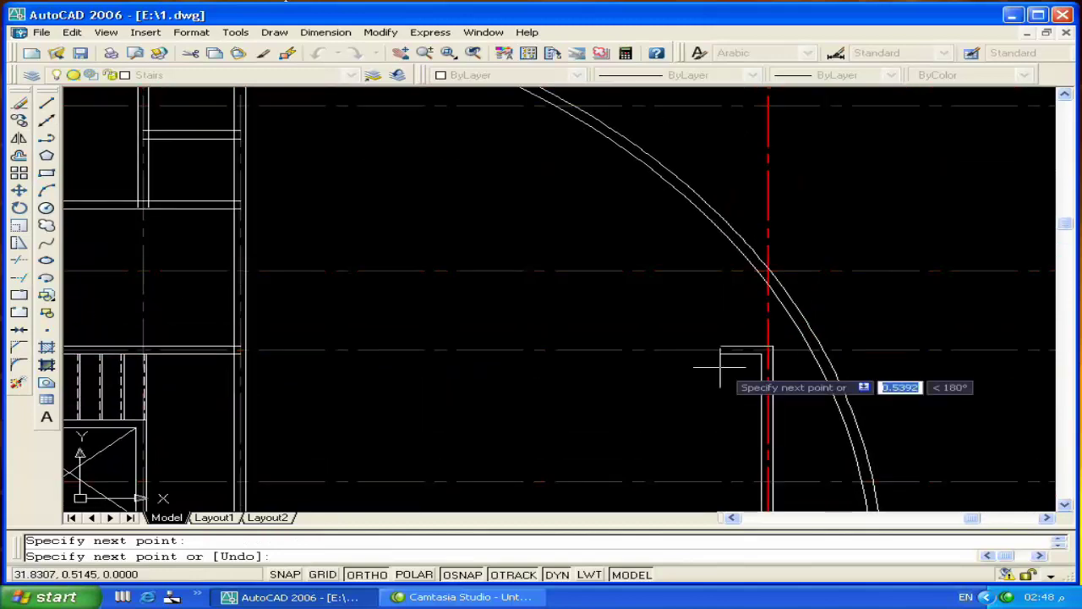
key("Return")
Draw a short horizontal multiline wall from the existing wall face partway along the axis
middle_click_drag(515, 201, 642, 354)
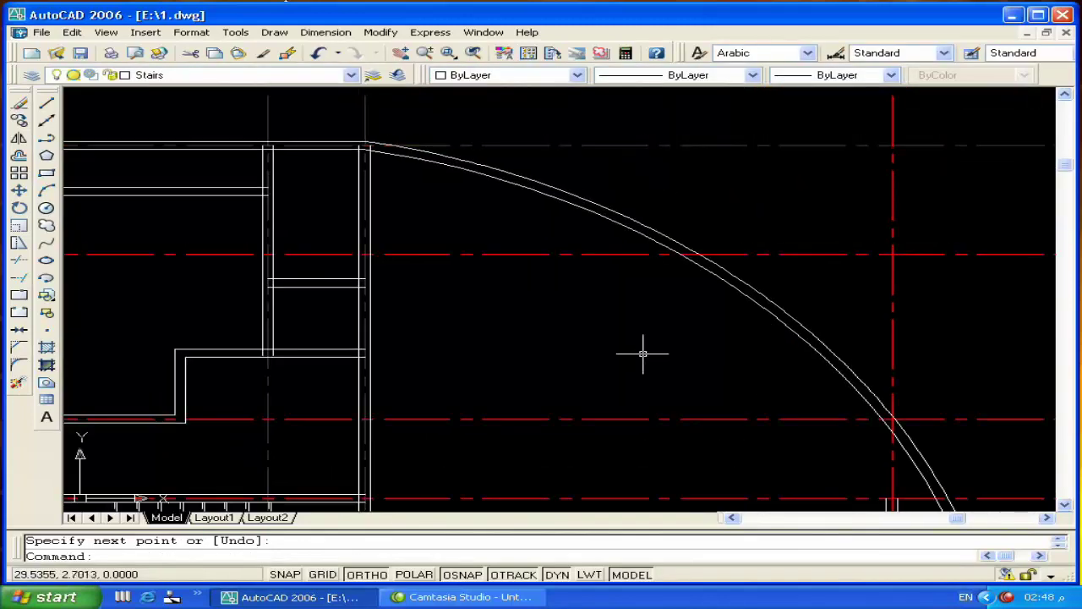
key("Return")
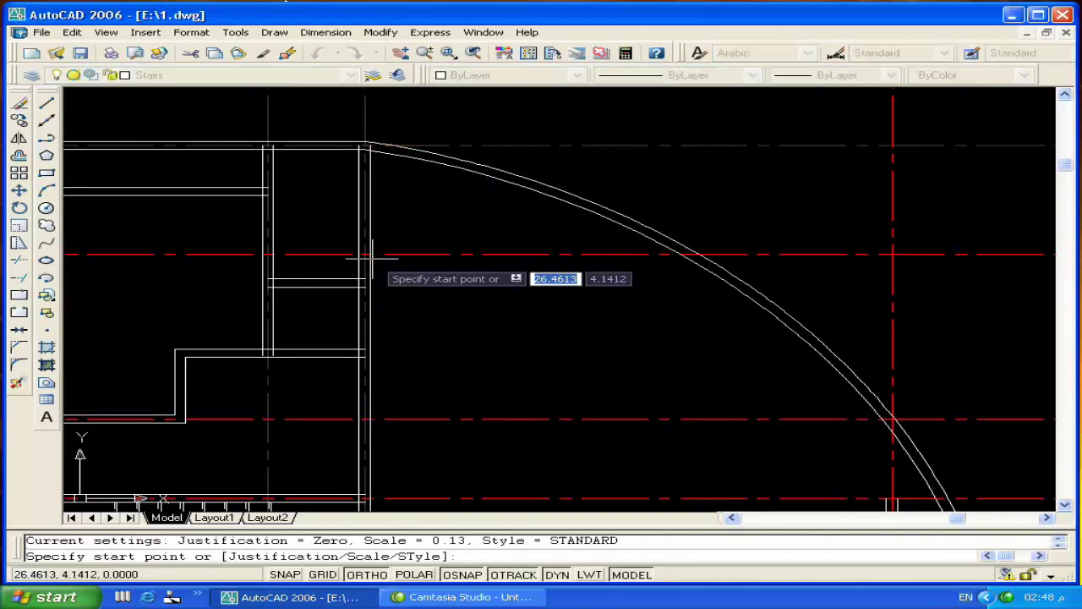
left_click(365, 254)
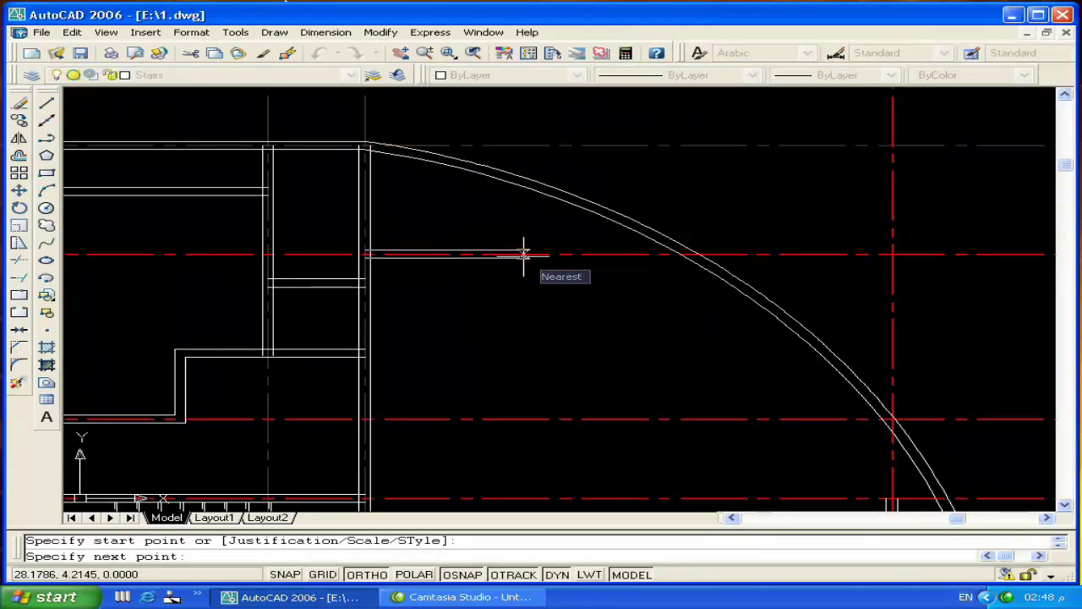
left_click(557, 253)
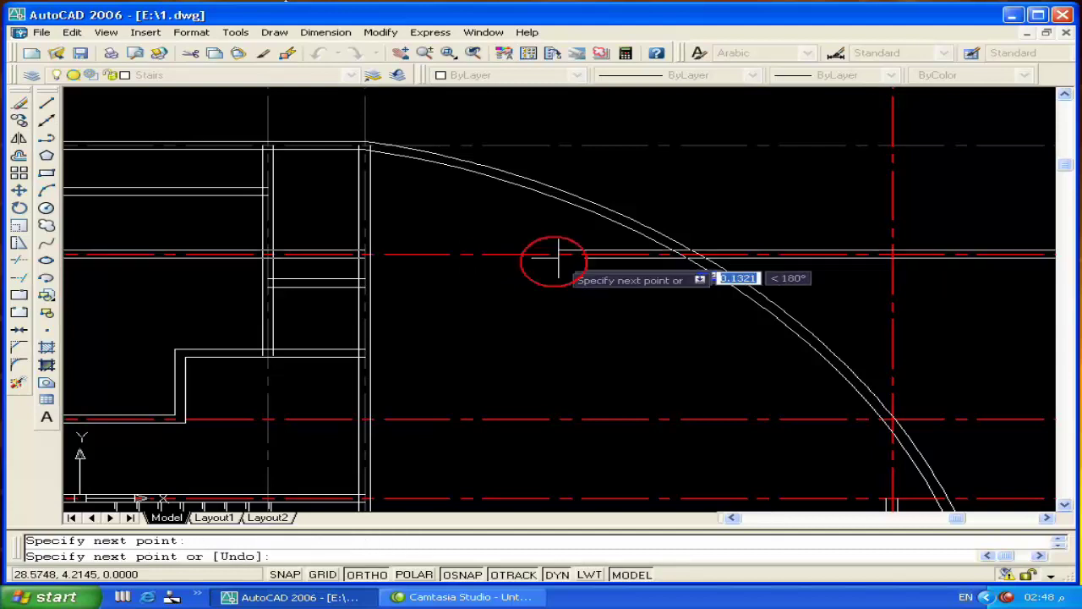
key("Return")
scroll(537, 283, "down", 5)
scroll(626, 347, "up", 2)
scroll(592, 371, "up", 2)
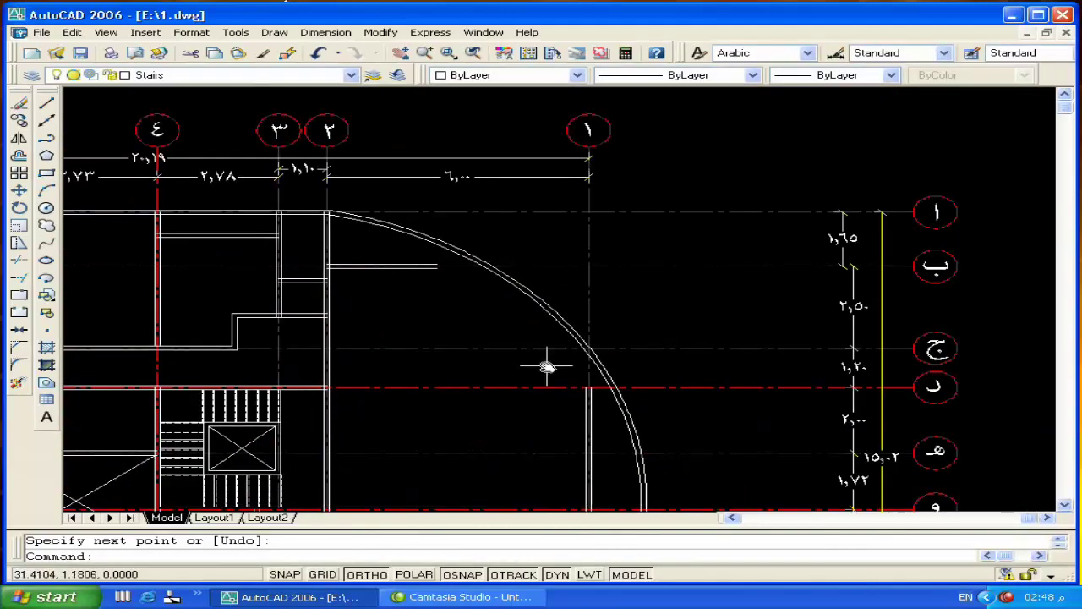
Draw a three-point arc from the short wall's end to the vertical wall
left_click(275, 33)
mouse_move(293, 193)
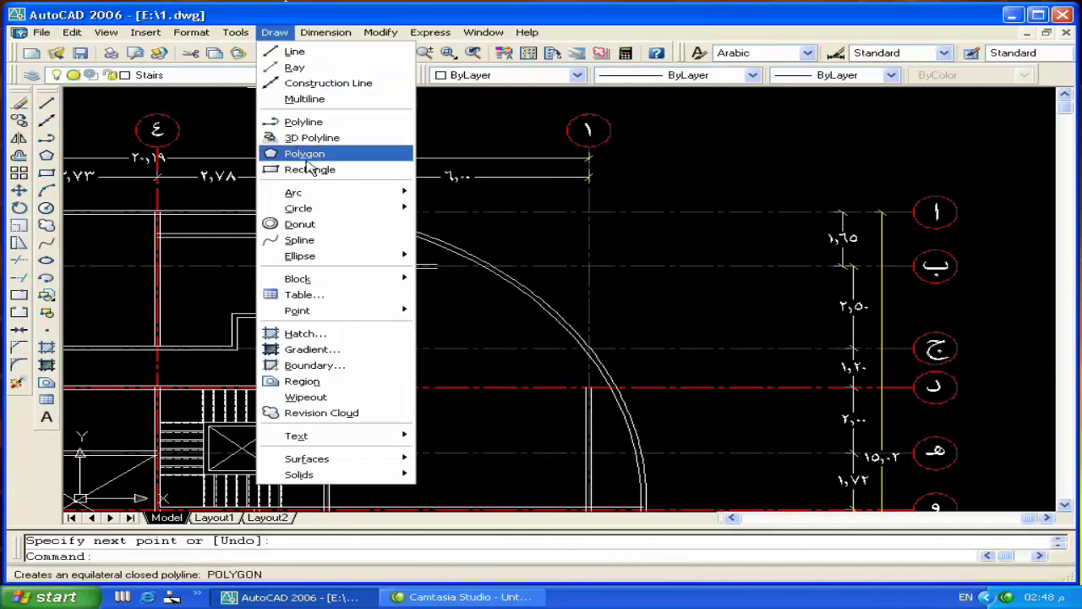
left_click(438, 194)
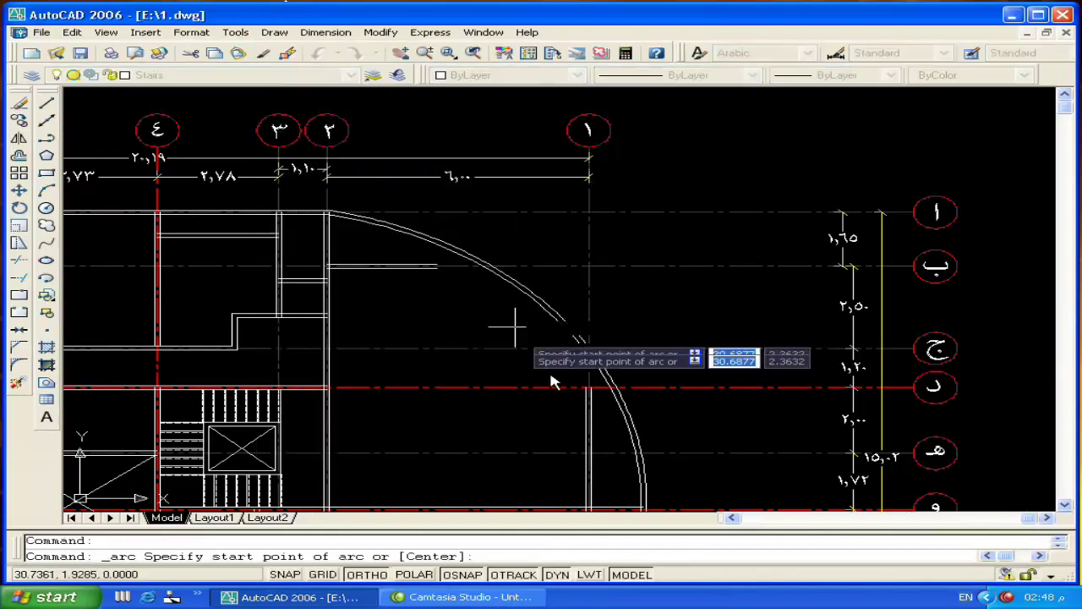
scroll(575, 380, "up", 3)
left_click(617, 395)
scroll(563, 391, "down", 3)
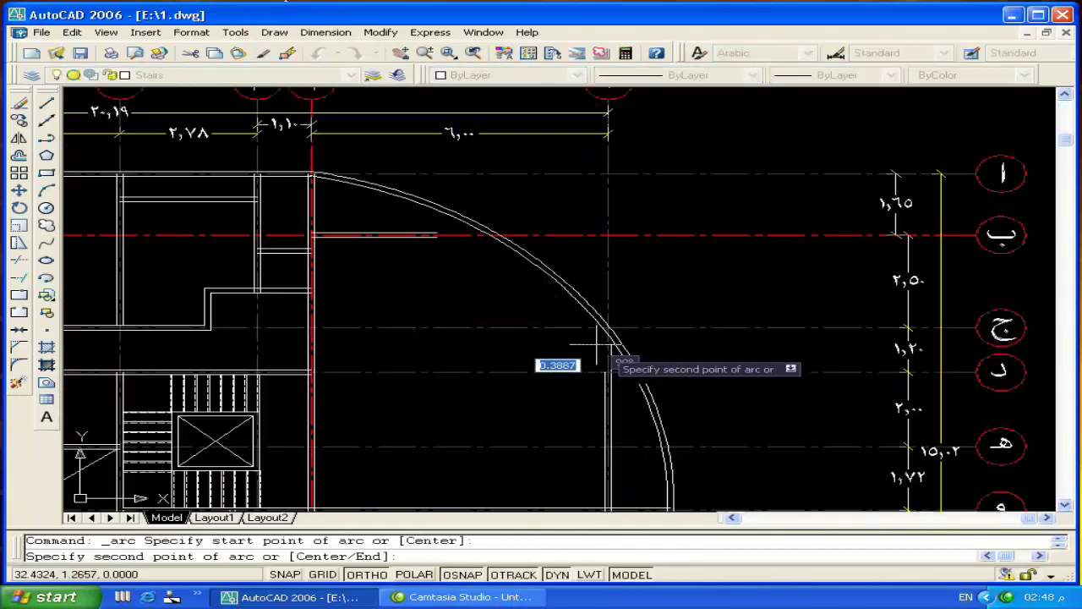
left_click(539, 269)
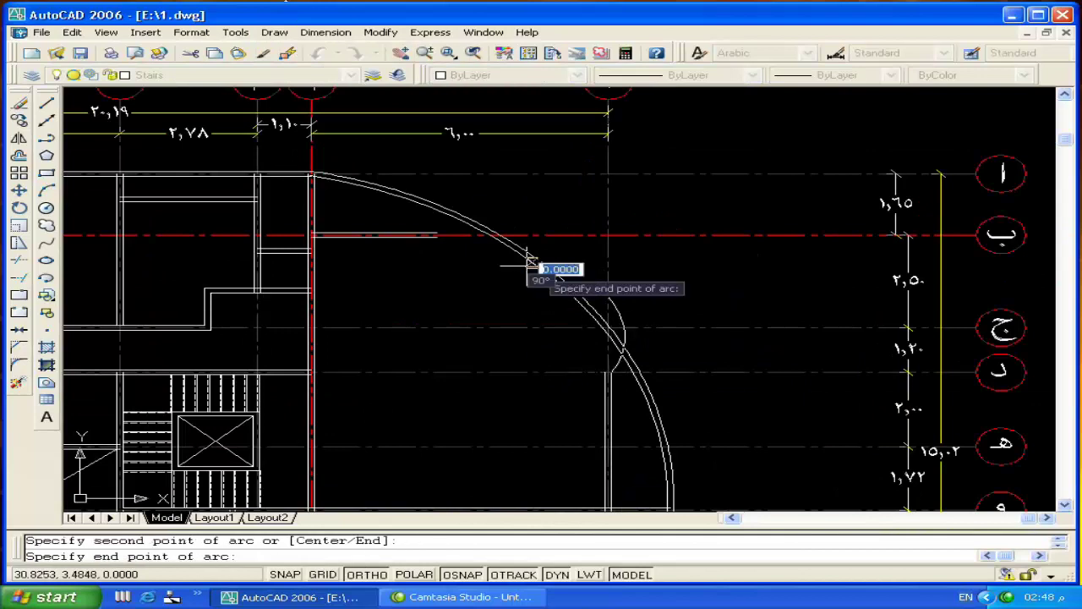
scroll(435, 241, "up", 3)
scroll(437, 230, "up", 1)
left_click(434, 228)
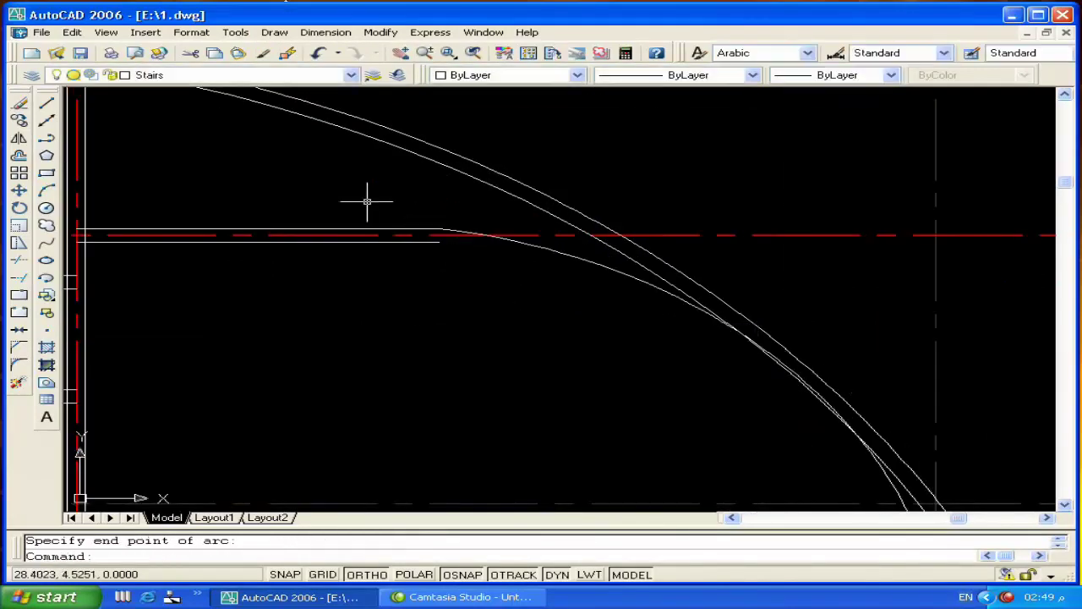
scroll(367, 201, "down", 2)
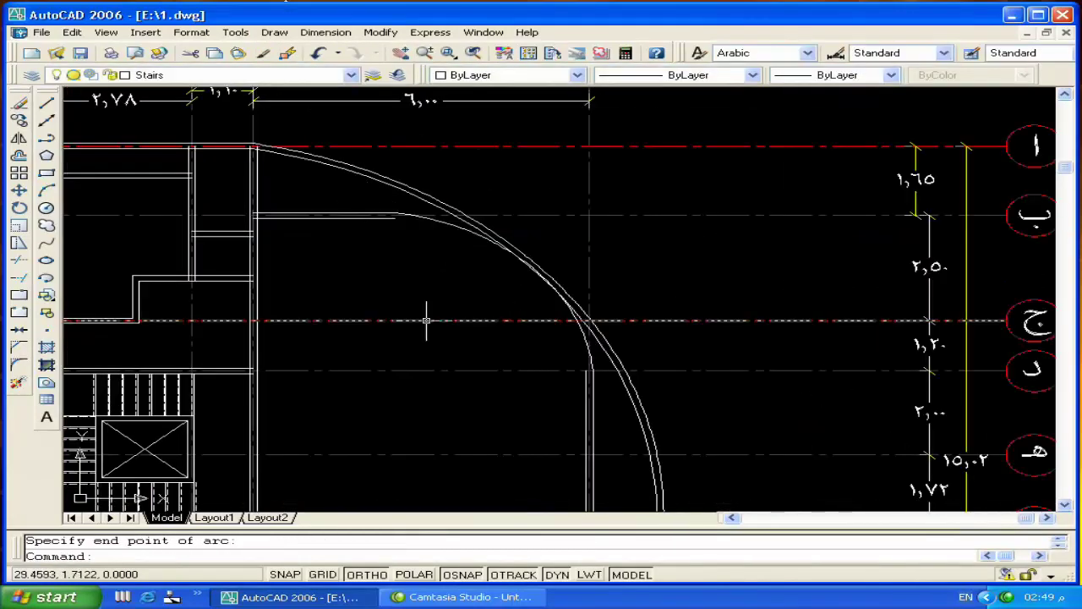
Offset the new arc by the default 0.1250 to make it a double-line wall
type("o")
key("Return")
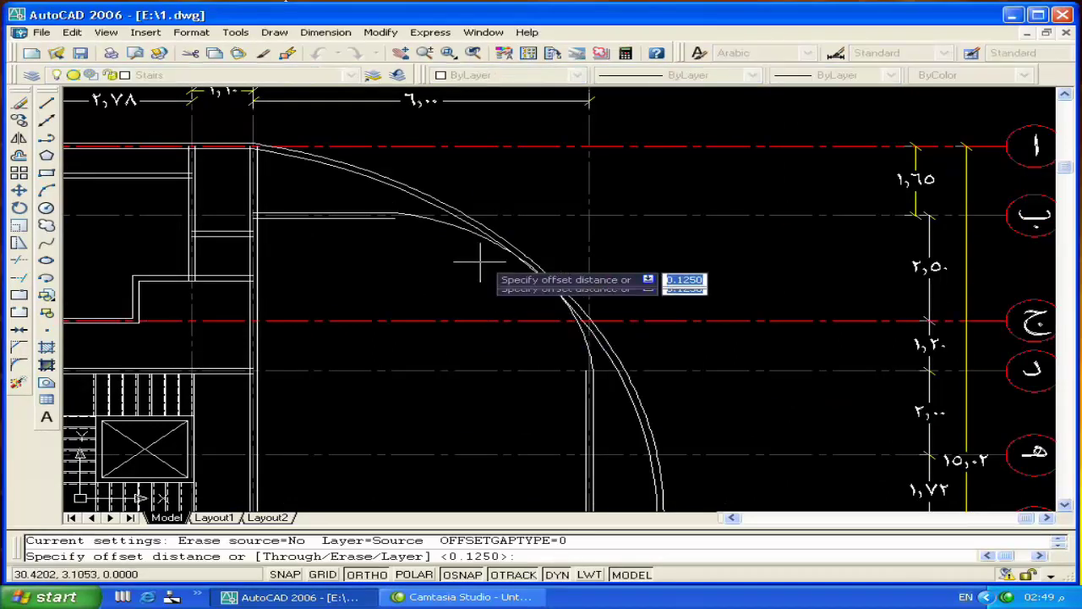
key("Return")
scroll(437, 208, "up", 3)
left_click(423, 157)
left_click(357, 242)
scroll(357, 242, "down", 3)
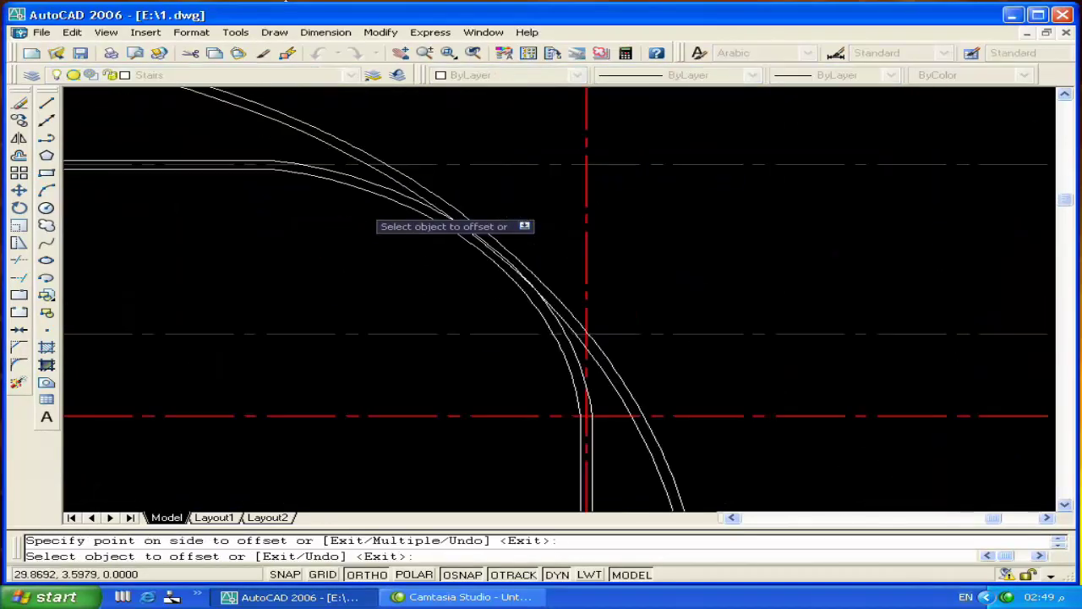
key("Return")
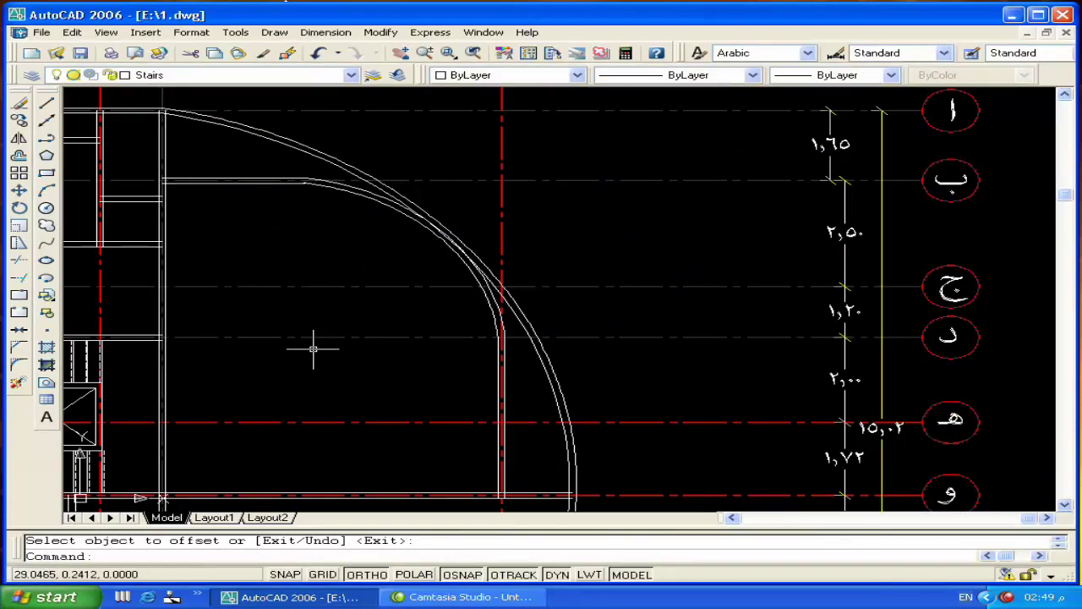
middle_click_drag(283, 366, 306, 342)
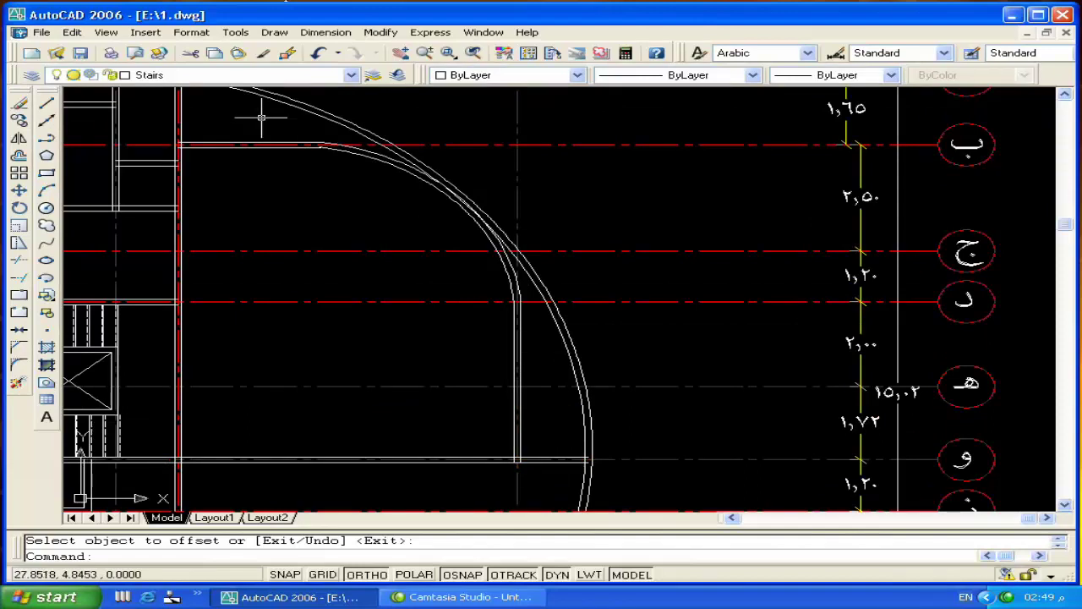
middle_click_drag(260, 116, 273, 193)
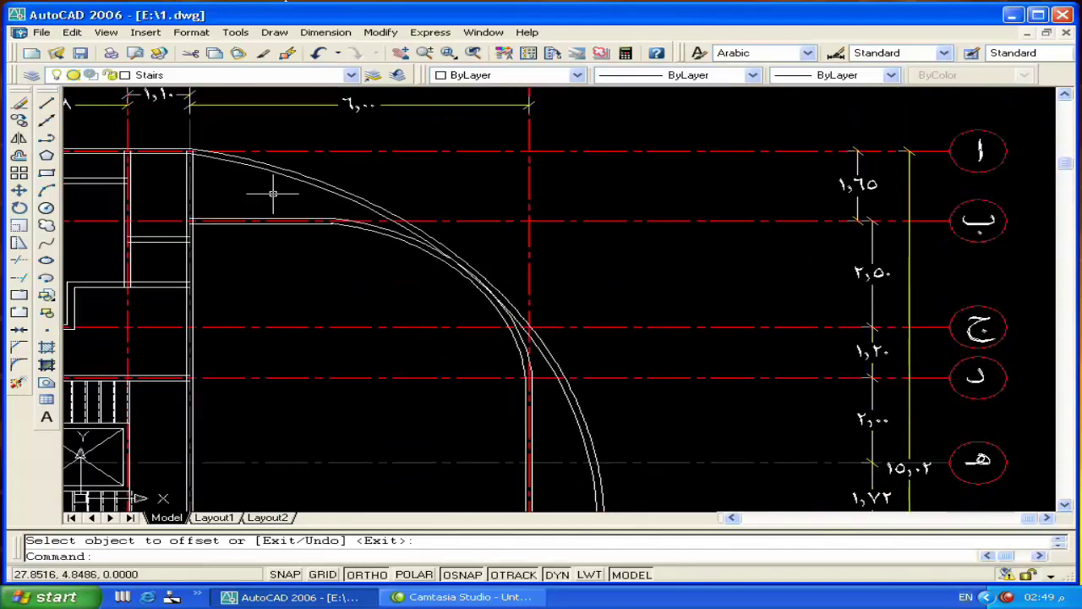
middle_click_drag(279, 317, 295, 246)
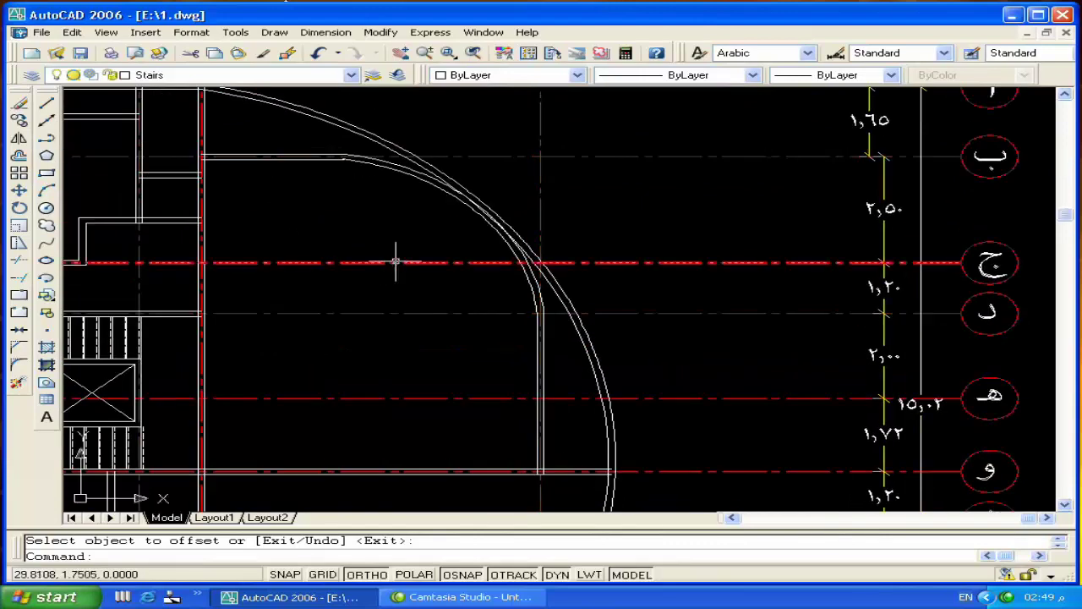
scroll(394, 262, "down", 4)
middle_click_drag(395, 316, 400, 276)
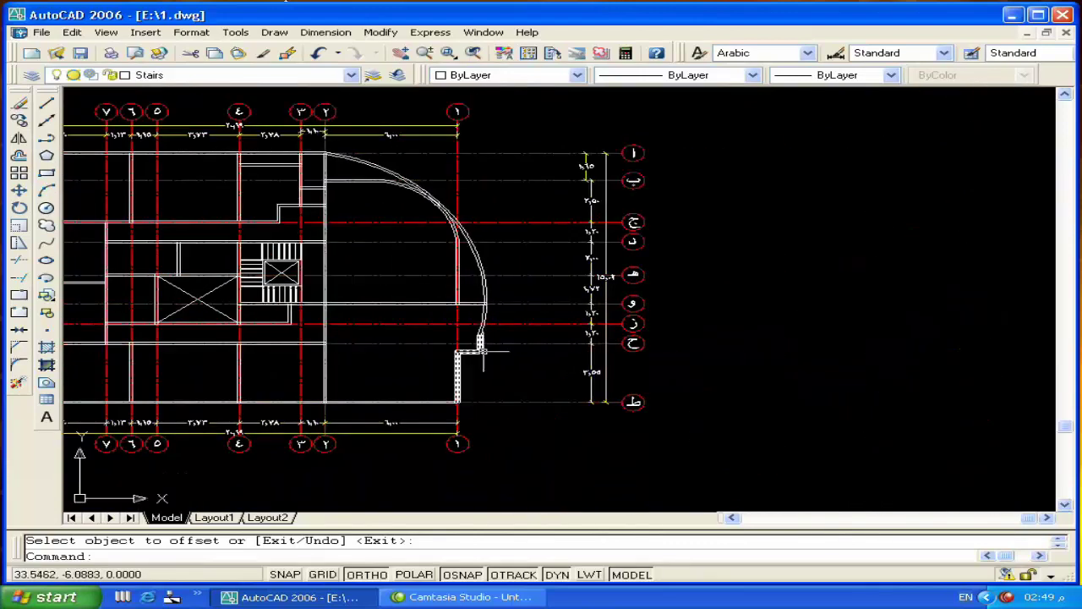
Draw a multiline wall from the lower-left wall corner, 1.5 long, then up near the upper corner
scroll(488, 389, "up", 2)
scroll(492, 385, "up", 2)
scroll(495, 367, "up", 2)
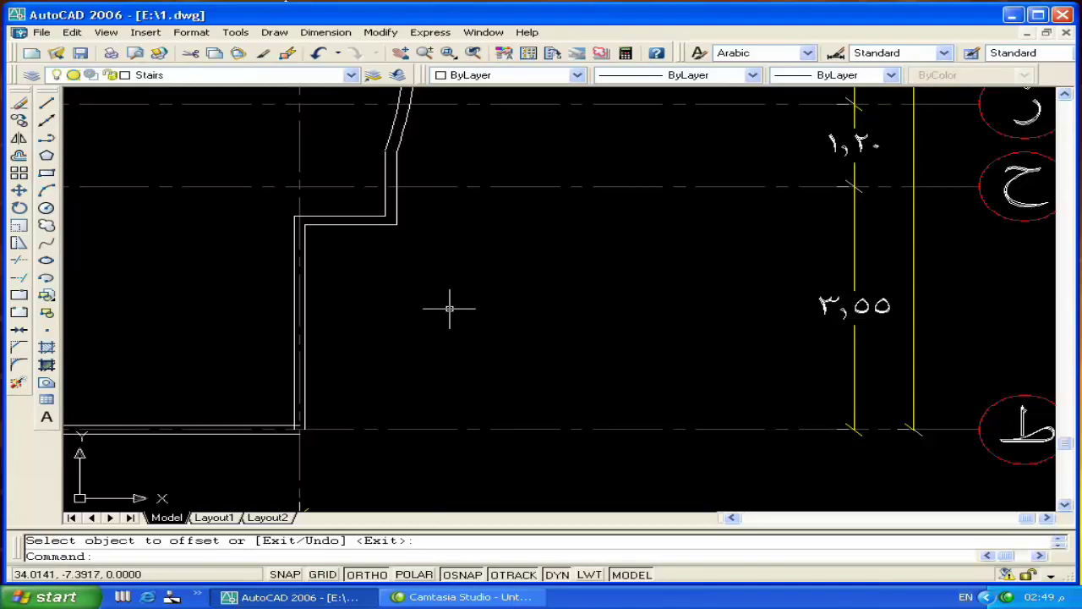
scroll(450, 308, "up", 1)
type("ml")
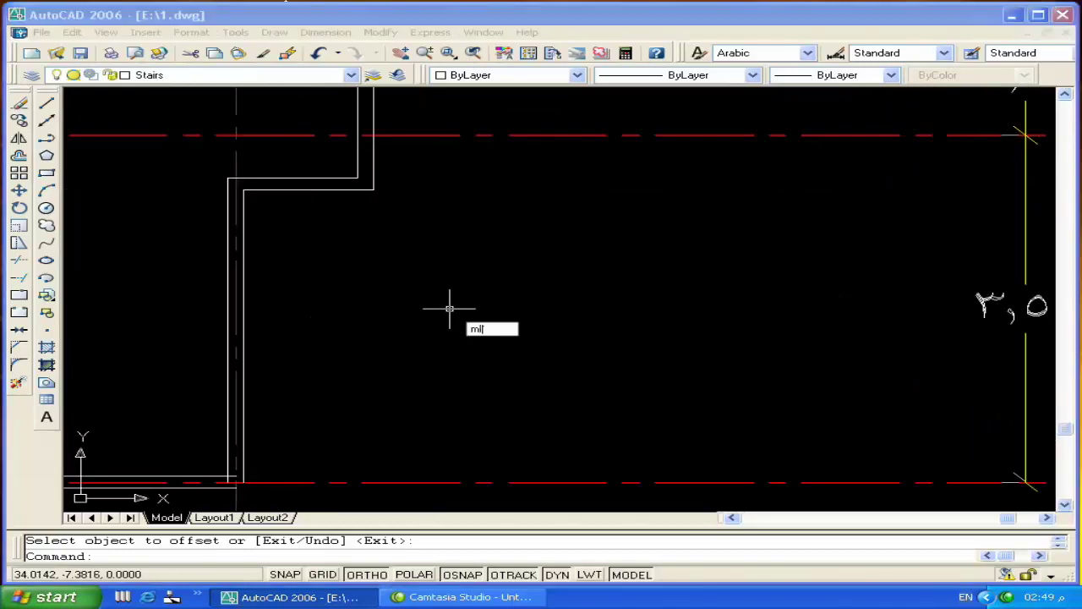
key("Return")
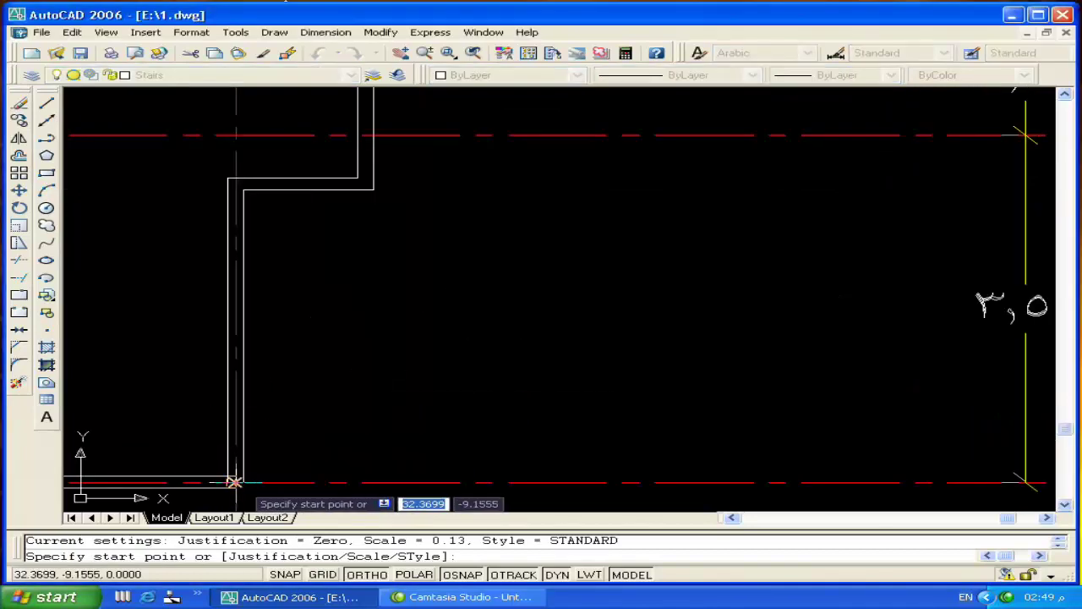
left_click(234, 481)
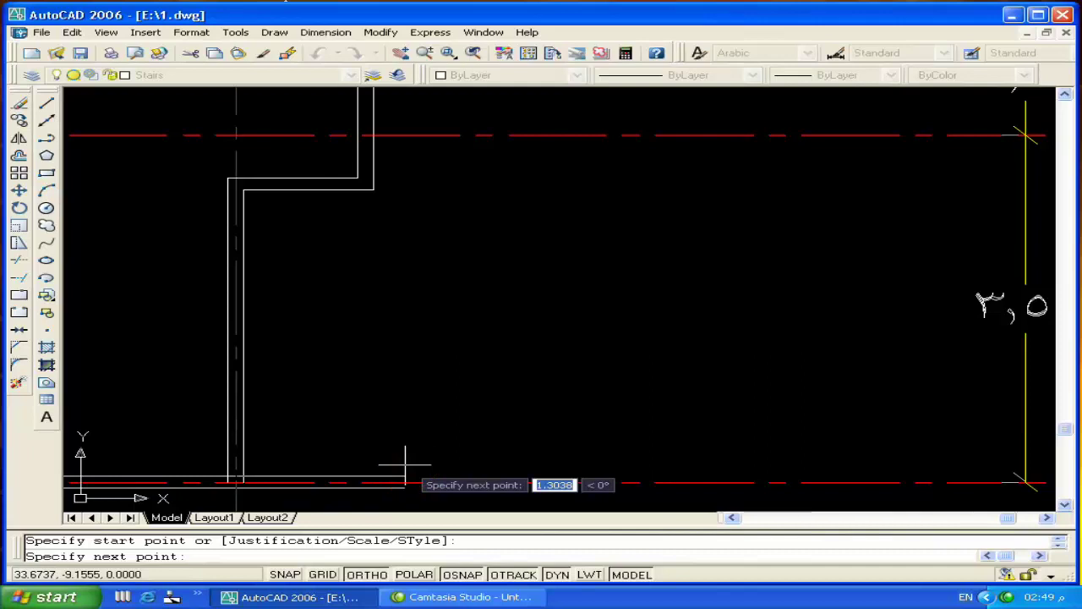
type("1")
key("Return")
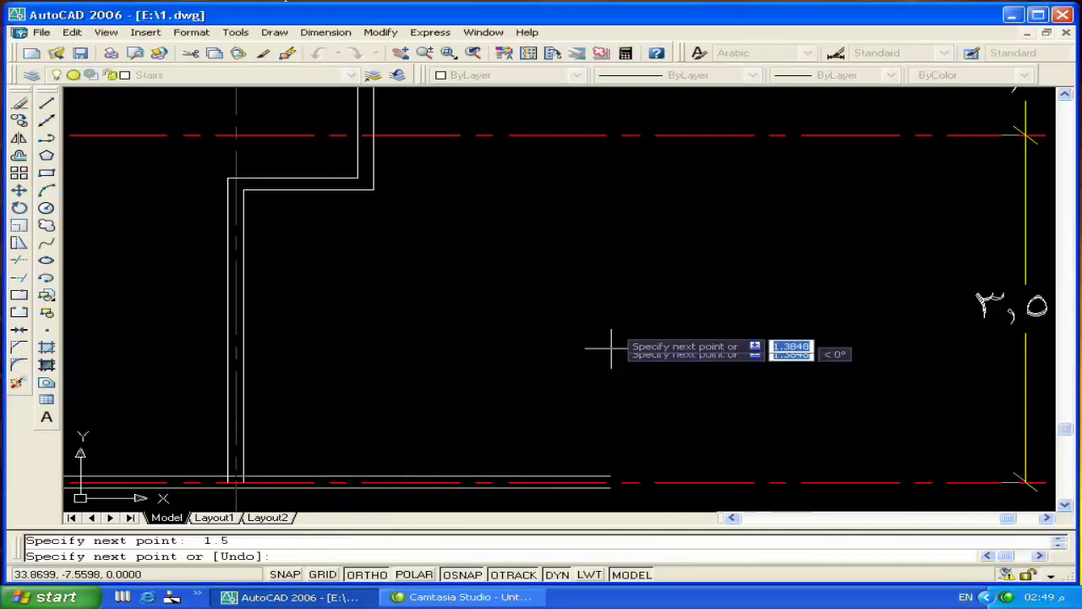
left_click(427, 156)
key("Return")
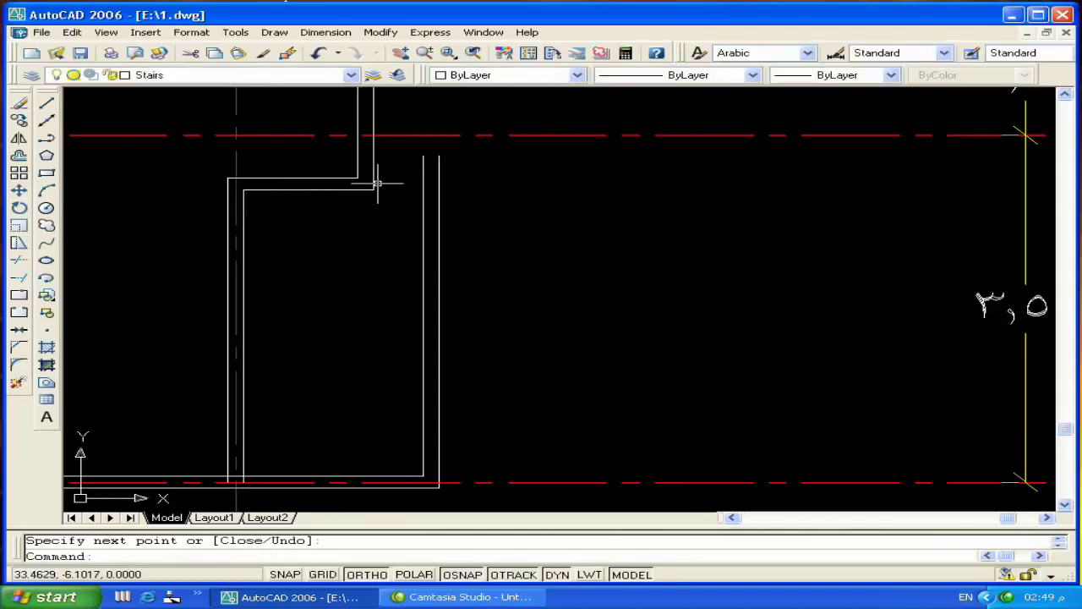
Draw a Top-justified multiline wall connecting to the existing wall corner
scroll(372, 184, "up", 3)
key("Return")
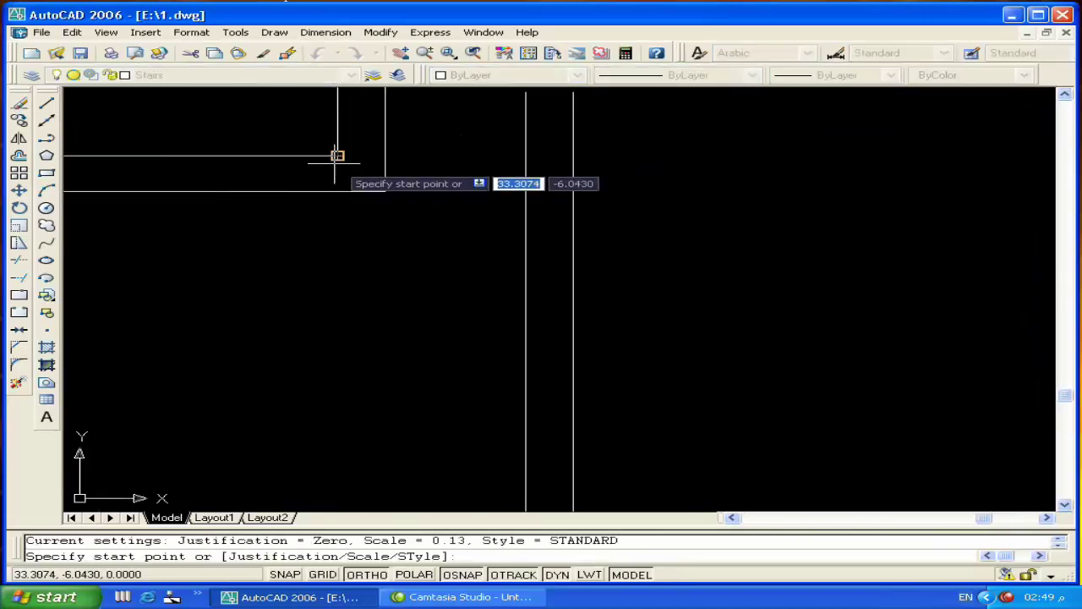
scroll(359, 205, "down", 4)
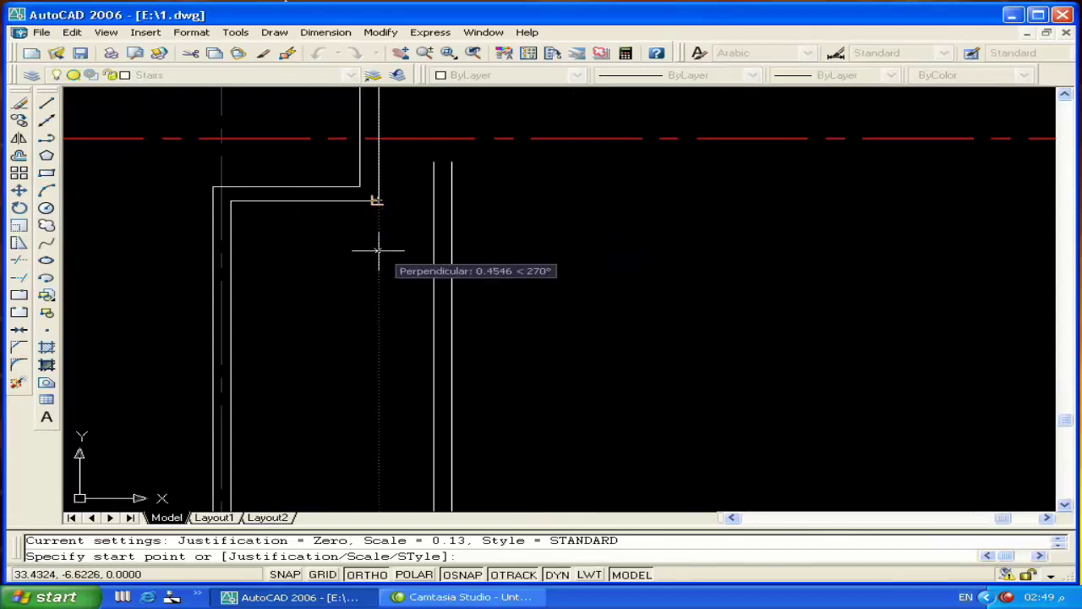
type("j")
key("Return")
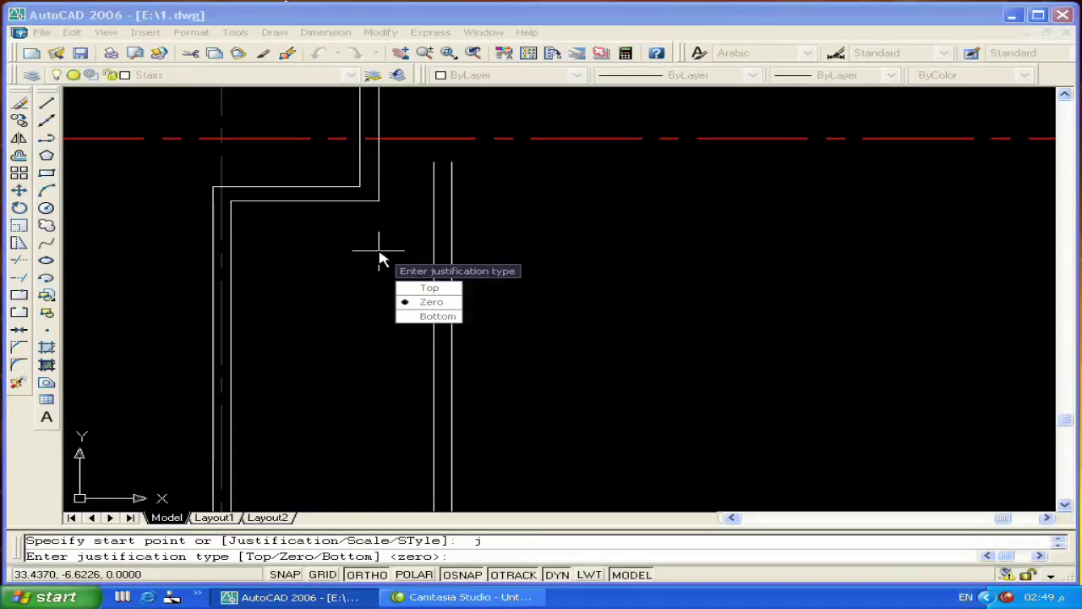
type("t")
key("Return")
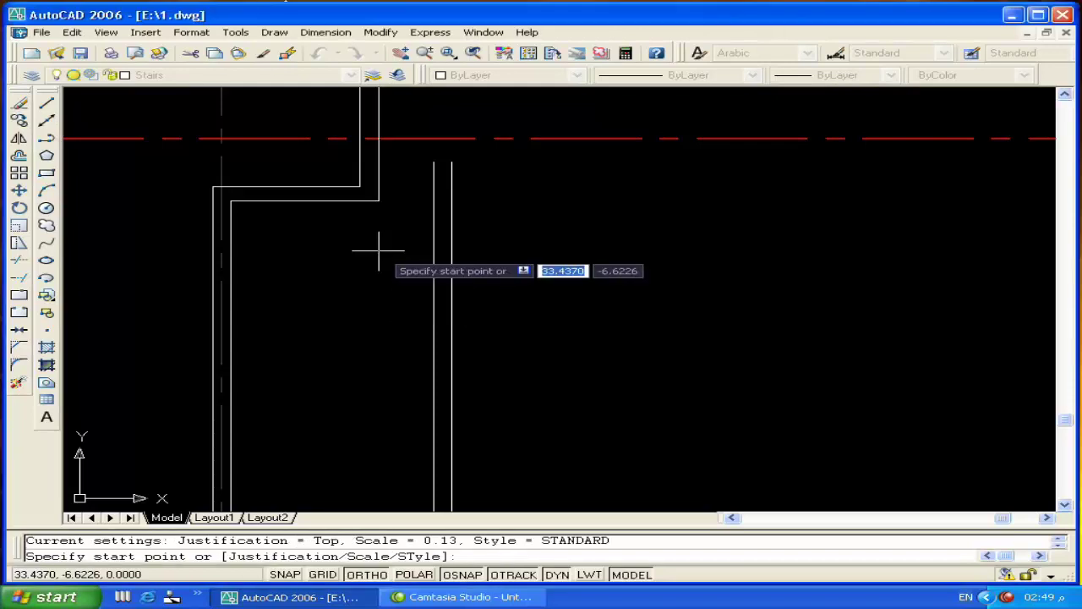
left_click(364, 182)
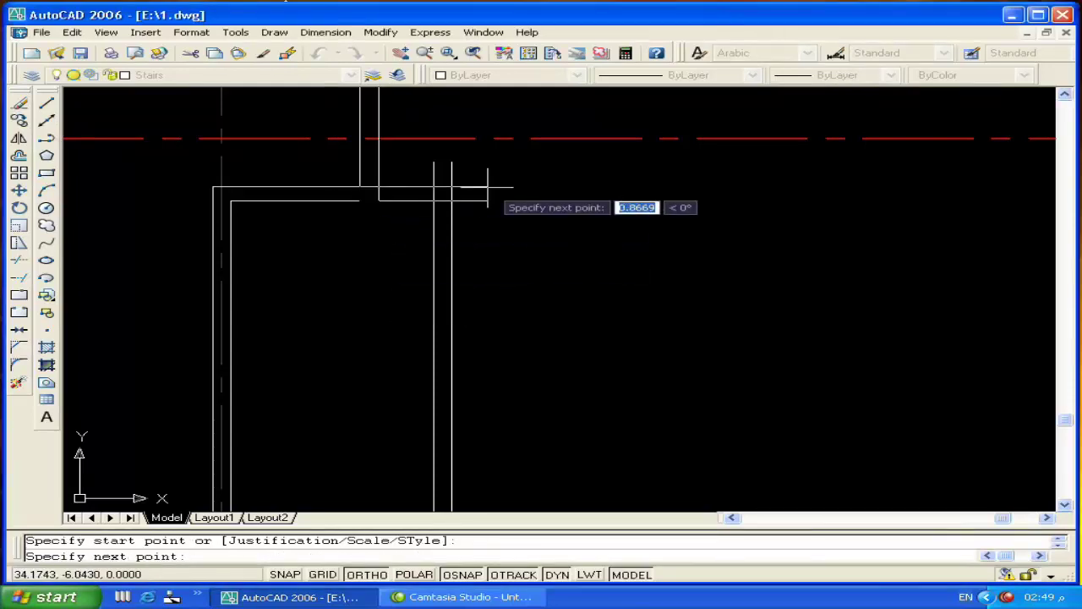
left_click(446, 181)
key("Return")
Grab the new wall's top endpoint grip, then cancel without stretching it
left_click(444, 164)
left_click(442, 161)
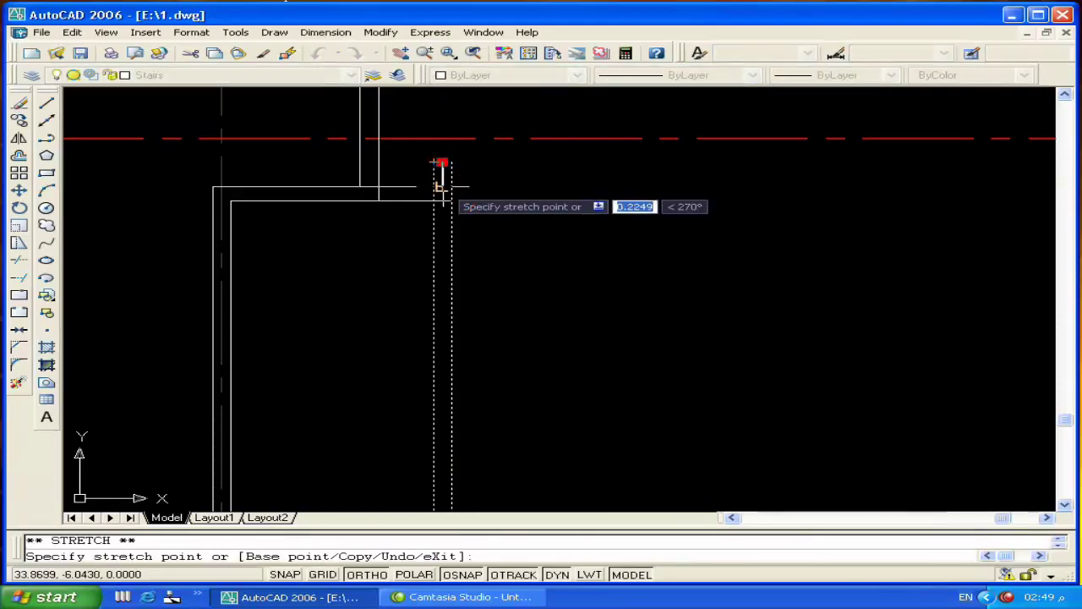
key("Escape")
key("Escape")
scroll(543, 211, "down", 5)
scroll(543, 211, "down", 2)
scroll(659, 429, "down", 2)
scroll(686, 309, "down", 2)
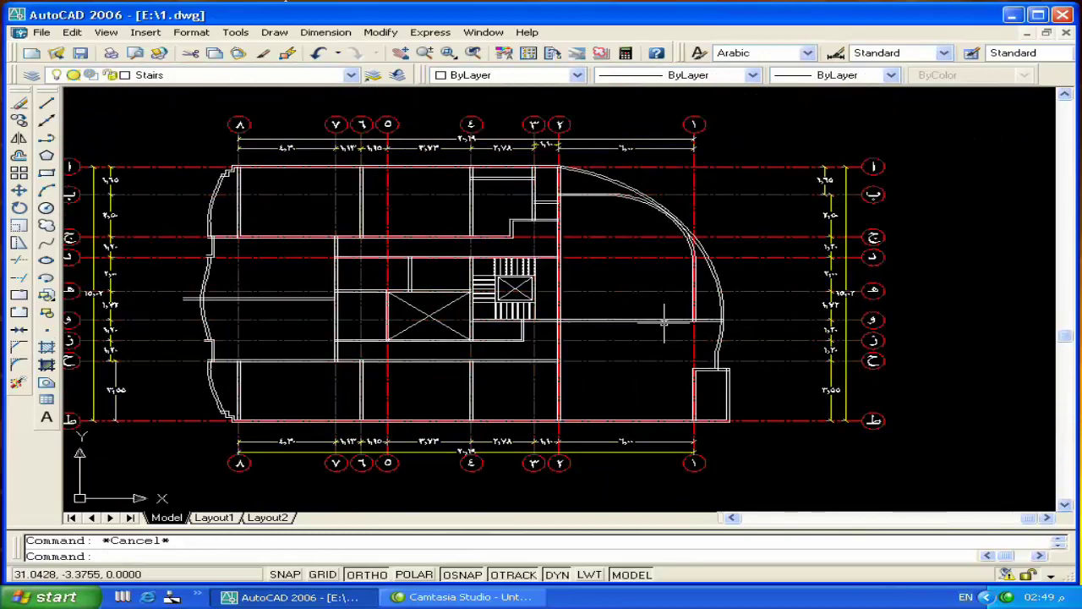
Save the drawing
left_click(81, 53)
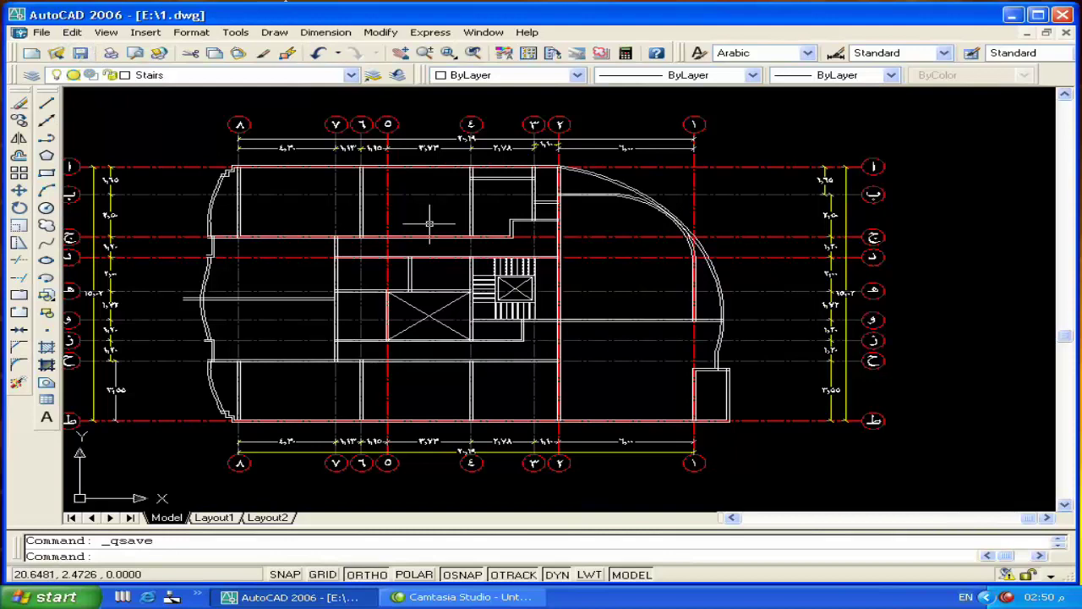
type("z")
key("Return")
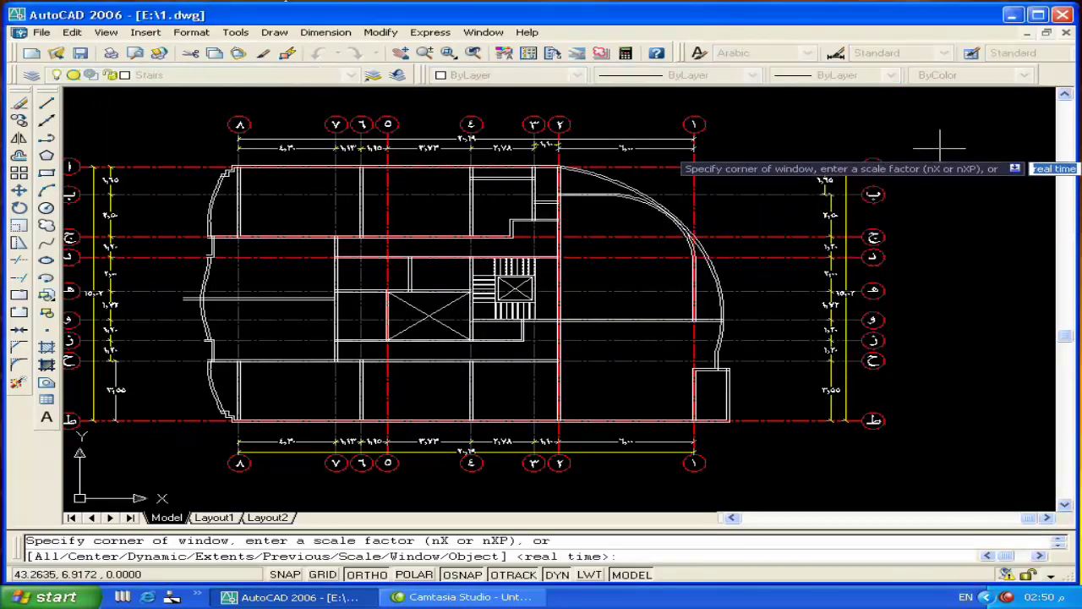
key("Escape")
Stretch the right-side axis bubbles and dimensions left, closer to the plan
type("s")
key("Return")
left_click(939, 148)
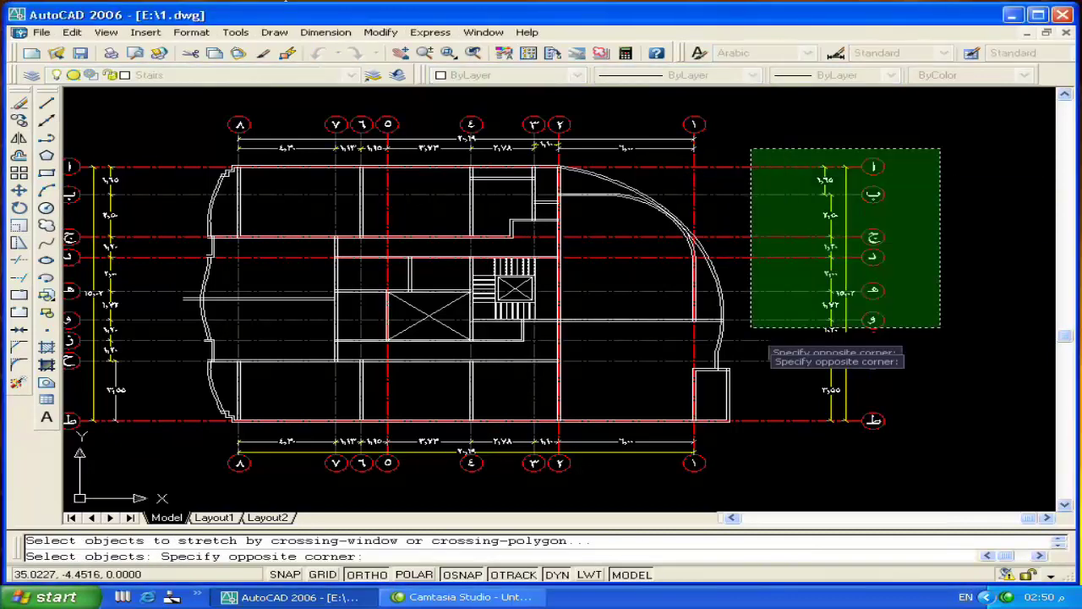
left_click(794, 452)
key("Return")
left_click(911, 454)
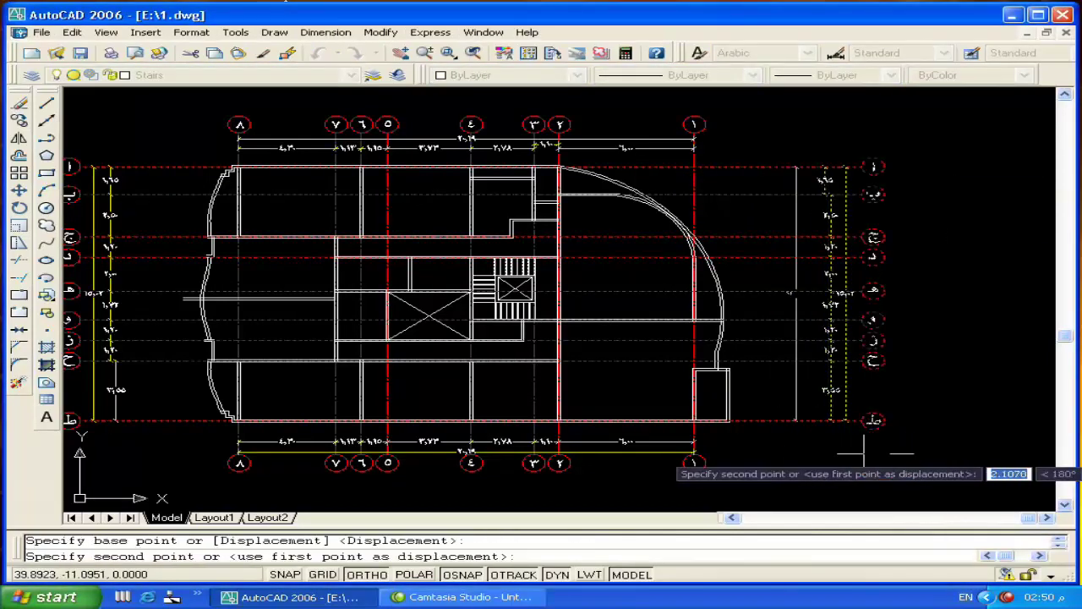
left_click(841, 454)
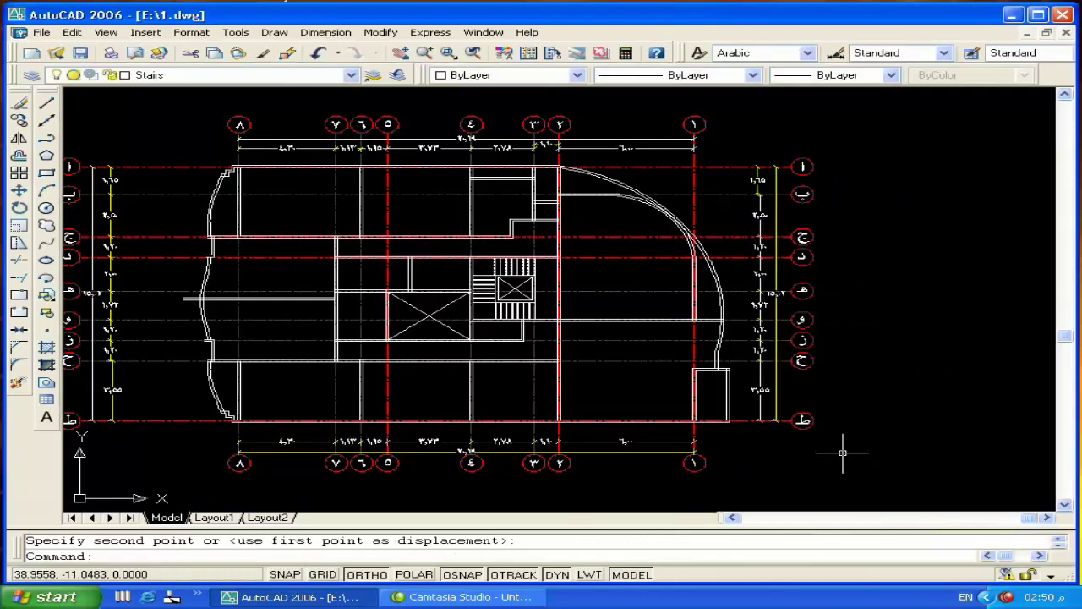
Stretch the left-side axis bubbles and dimensions right, toward the west wall
middle_click_drag(474, 364, 632, 363)
key("Return")
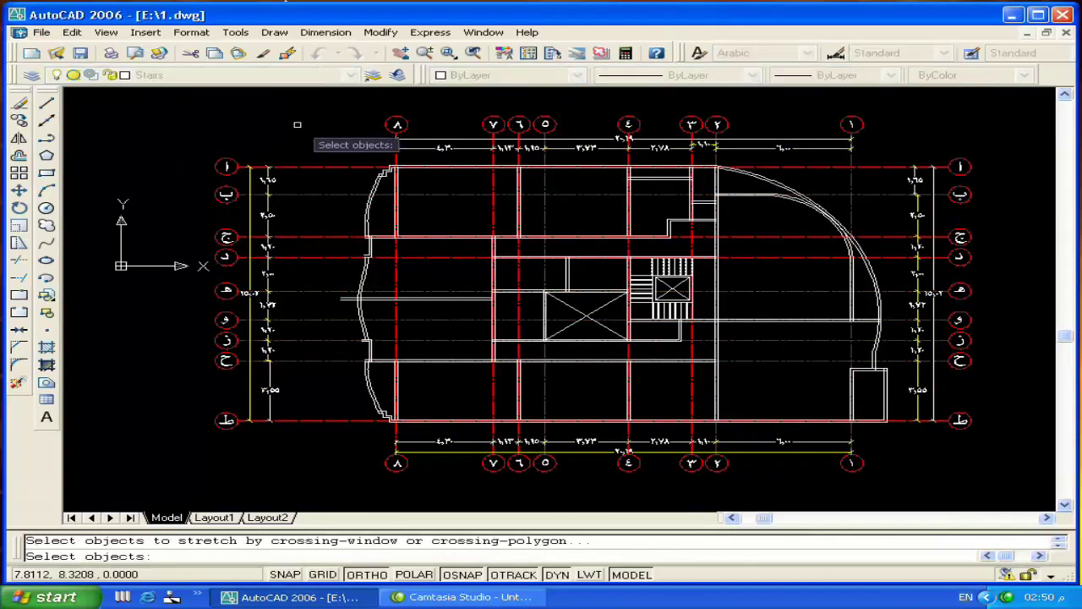
left_click(297, 125)
left_click(188, 446)
key("Return")
left_click(160, 470)
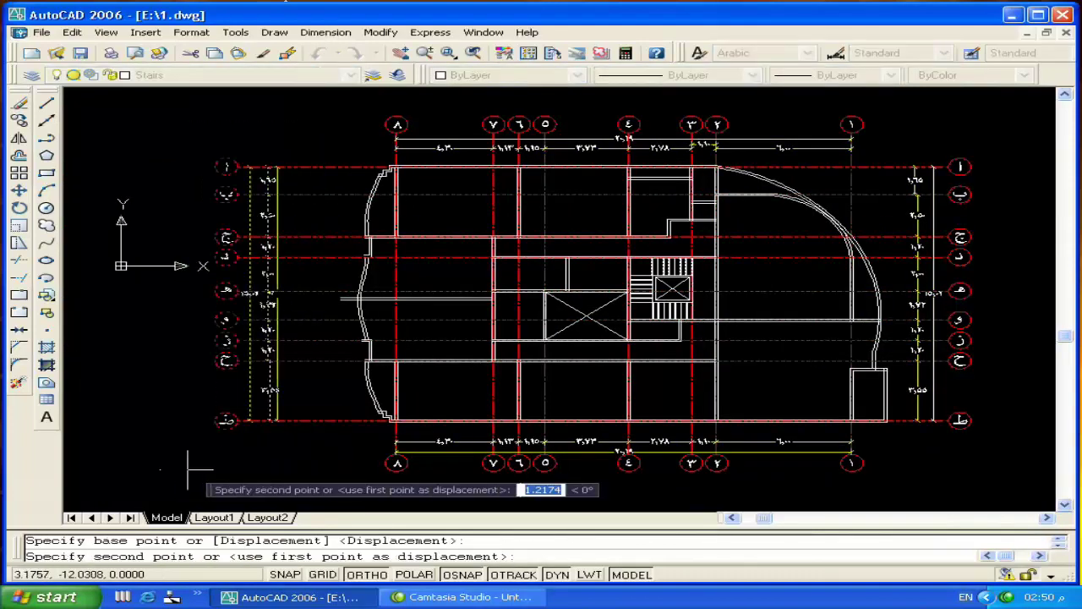
left_click(201, 467)
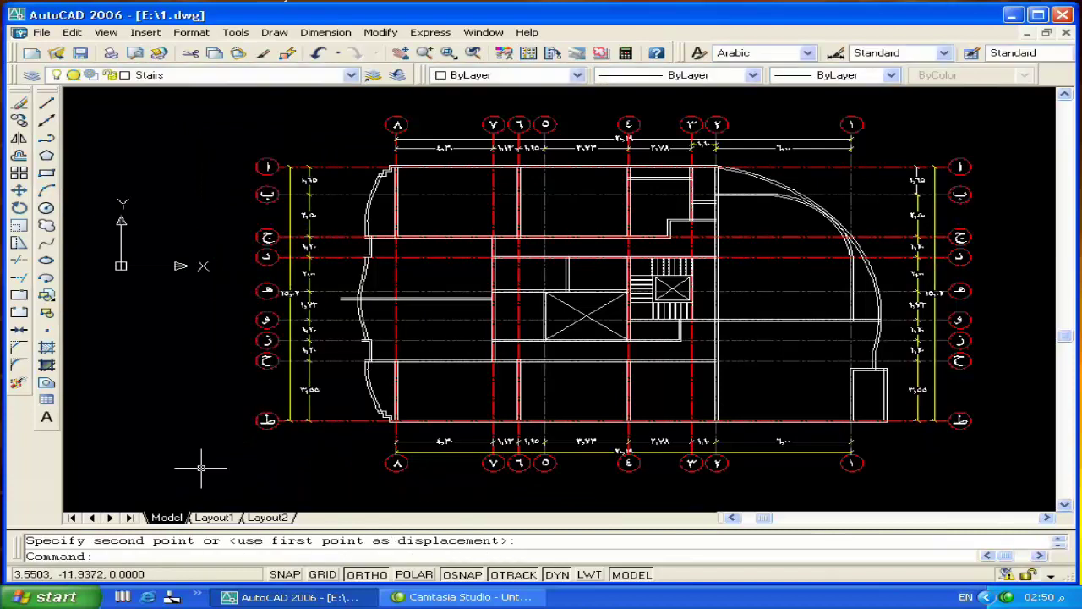
middle_click_drag(333, 475, 231, 437)
middle_click_drag(408, 293, 390, 312)
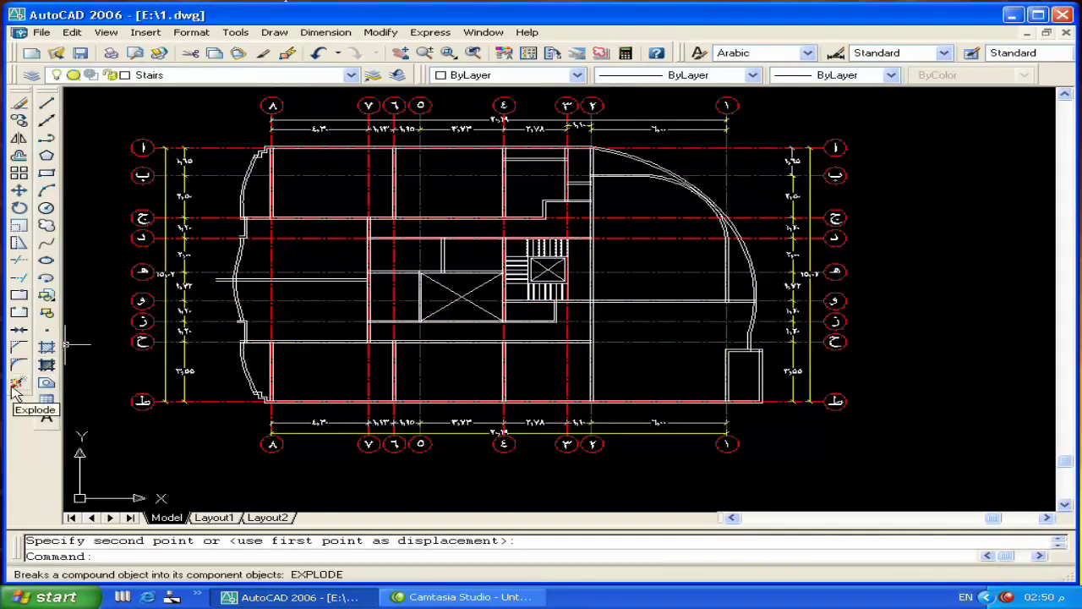
Switch off all layers in Layer Properties Manager, keeping only the current Stairs layer on
left_click(37, 80)
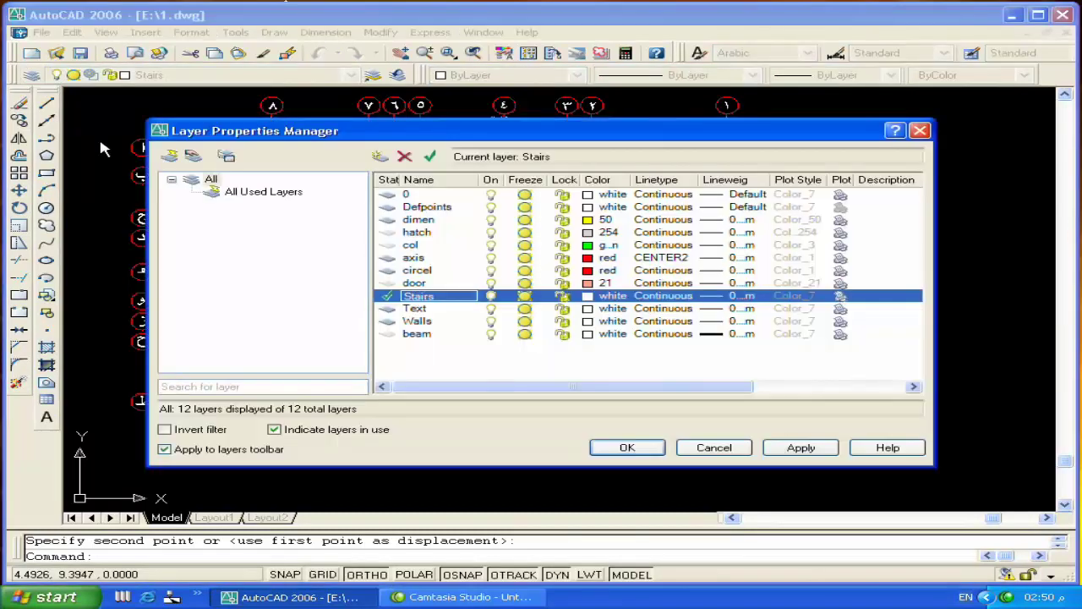
key("ctrl+a")
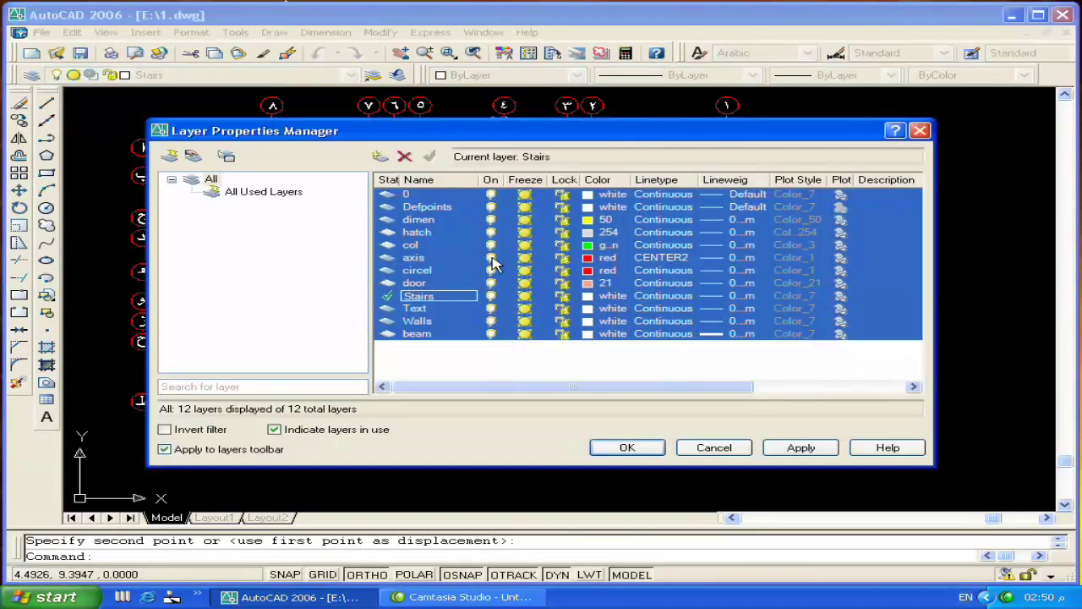
left_click(593, 453)
left_click(514, 322)
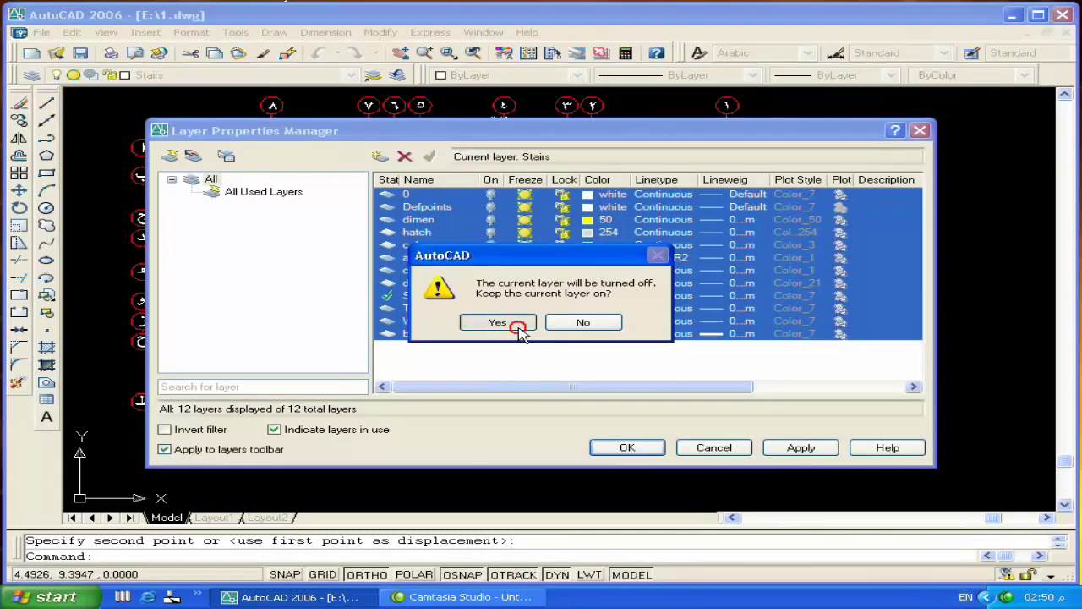
left_click(625, 449)
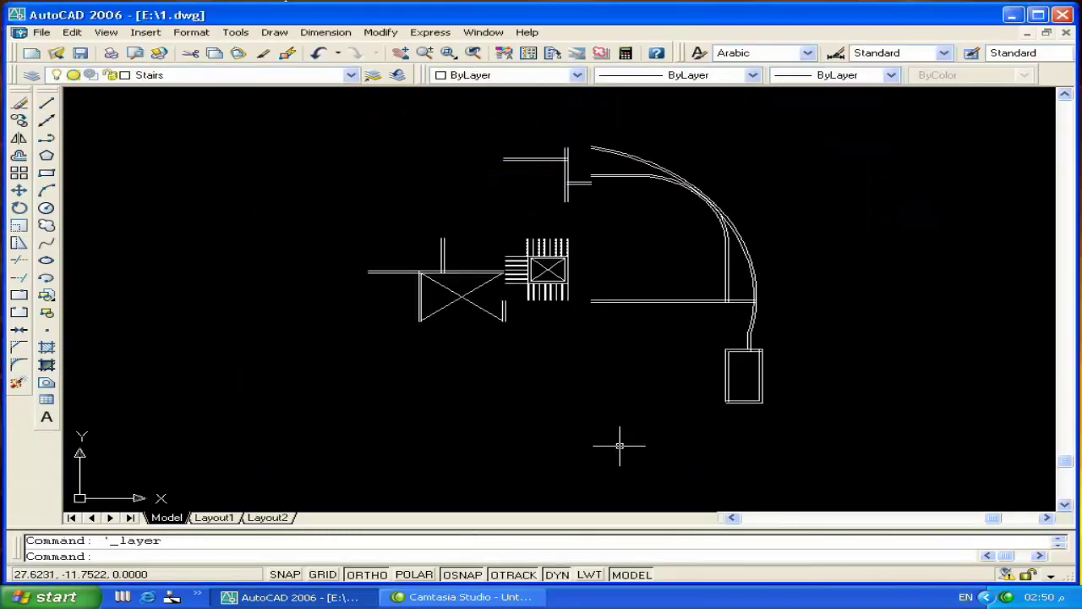
Select the curved walls, rectangle, horizontal line, left block and short vertical line
middle_click_drag(616, 437, 572, 437)
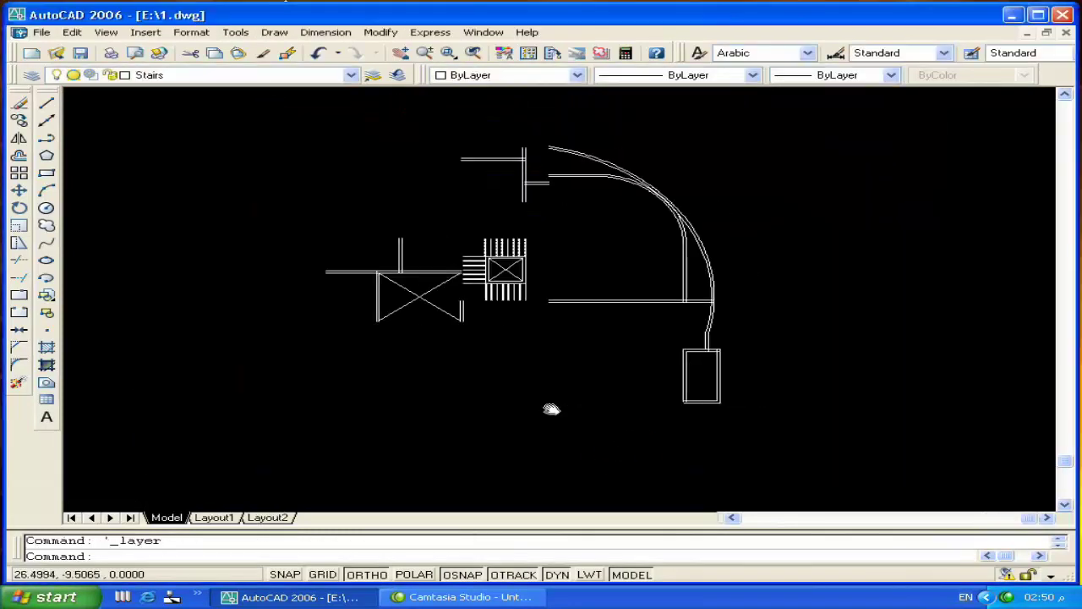
left_click(282, 74)
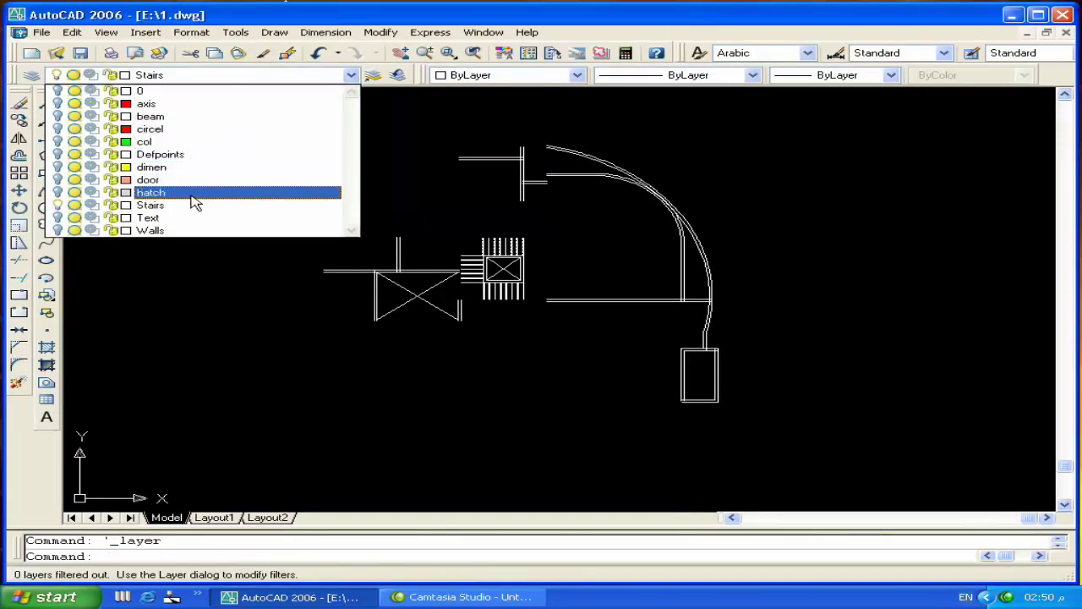
key("Escape")
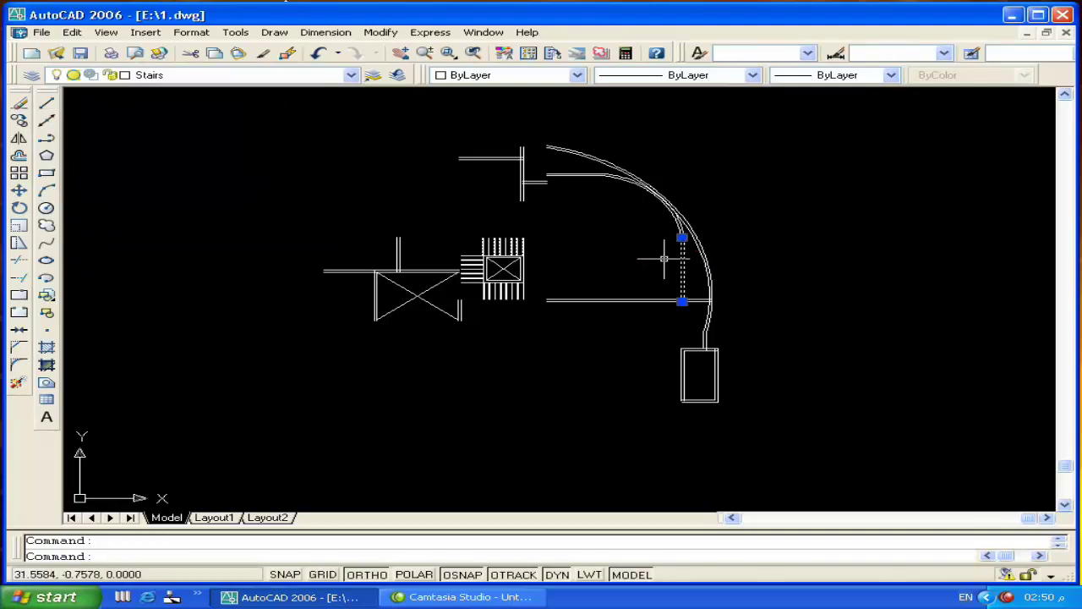
left_click(759, 139)
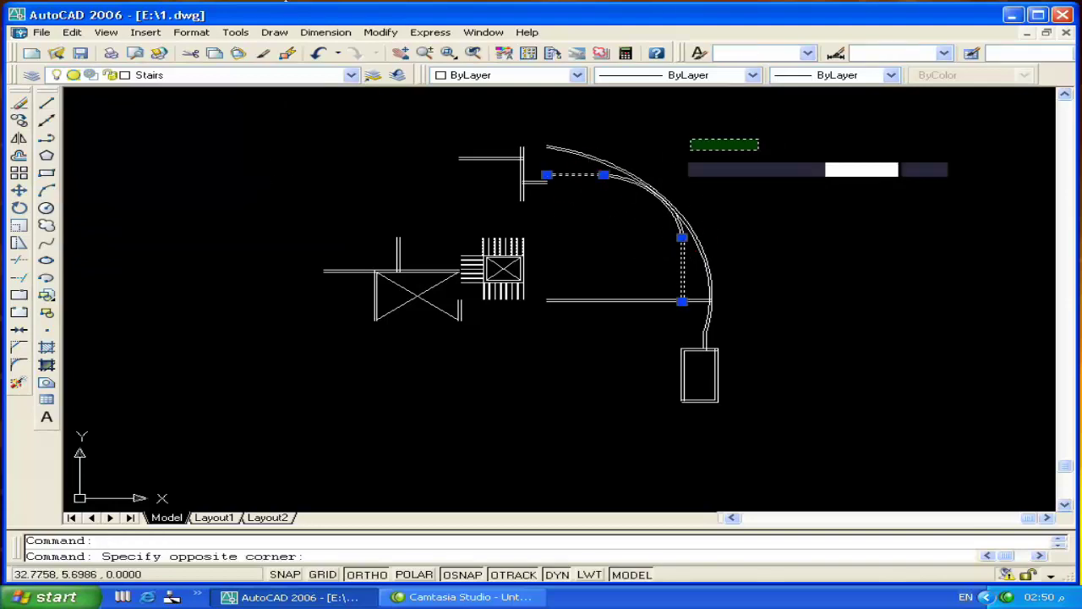
left_click(389, 311)
left_click(811, 268)
left_click(626, 384)
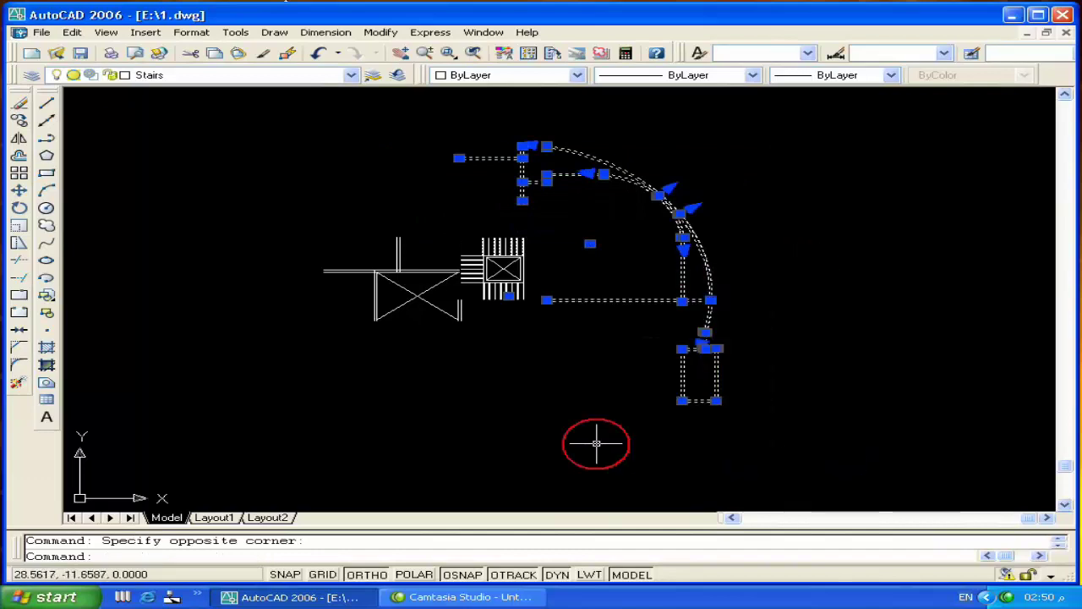
left_click(444, 220)
left_click(252, 372)
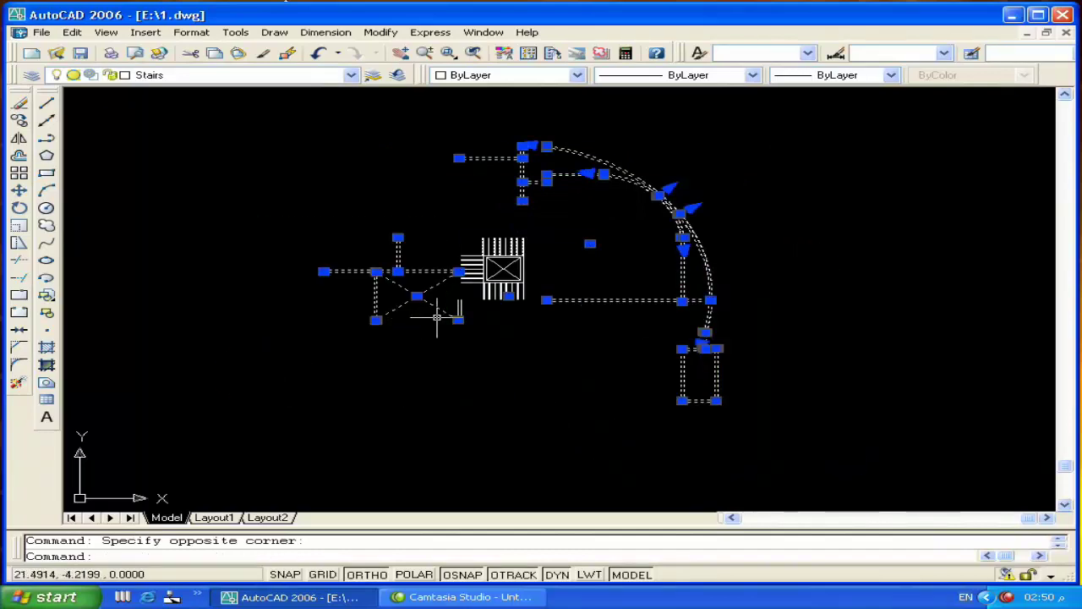
left_click(480, 311)
left_click(368, 367)
Move the selected objects onto the Walls layer, accepting the hidden-layer warning
left_click(216, 80)
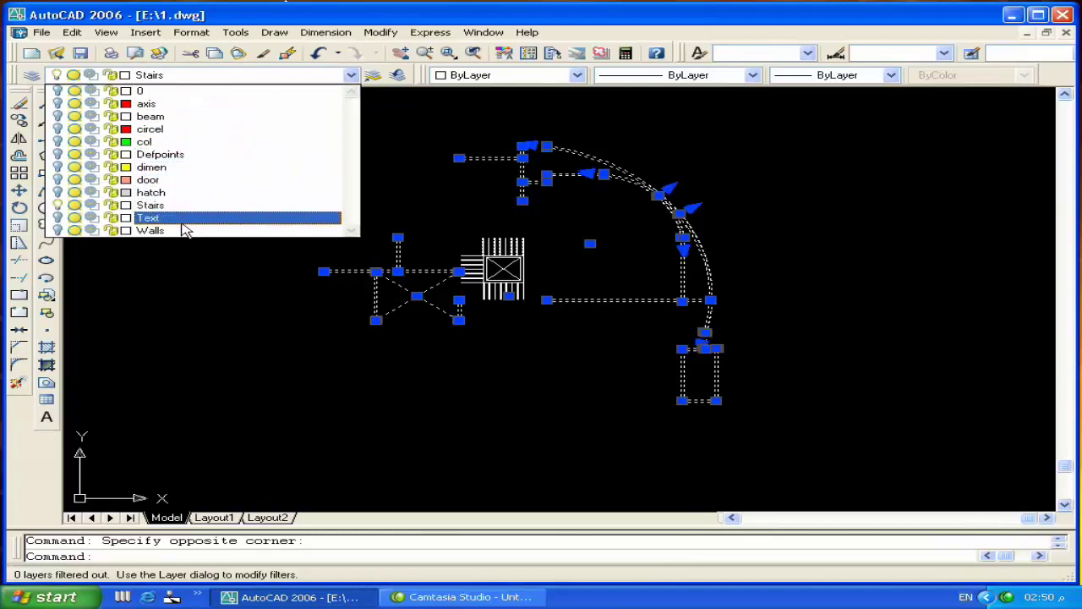
left_click(180, 230)
left_click(554, 324)
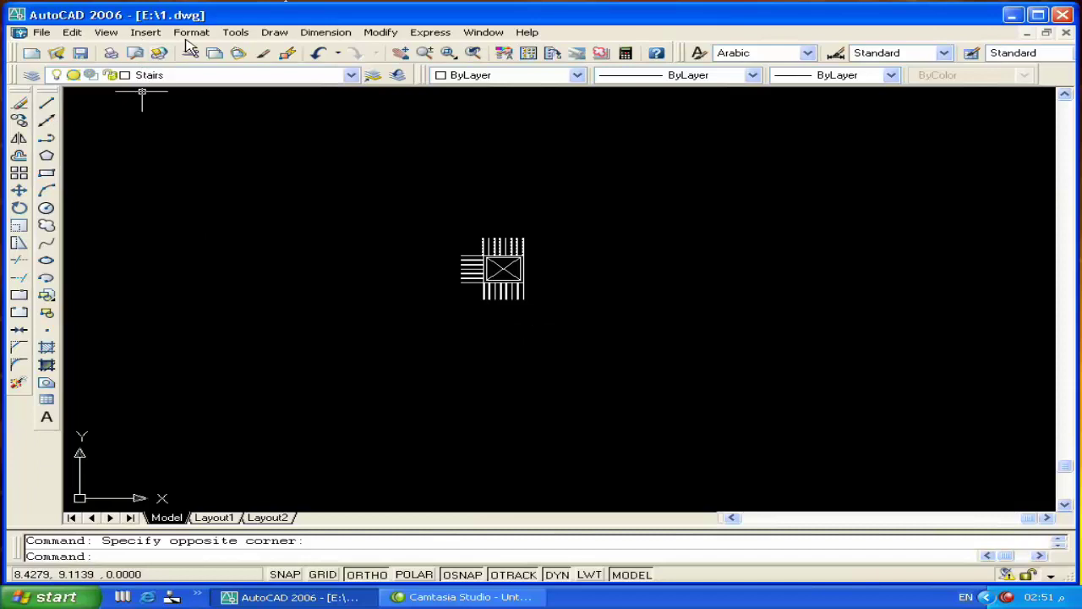
left_click(233, 81)
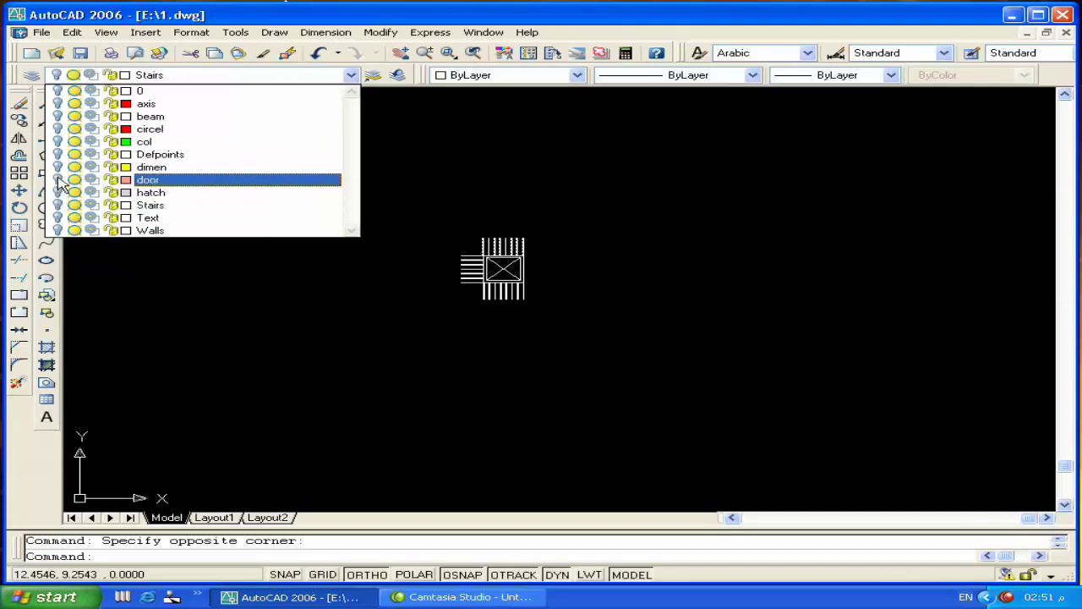
Turn the Walls layer back on and explode the crossing-selected wall outlines
left_click(216, 279)
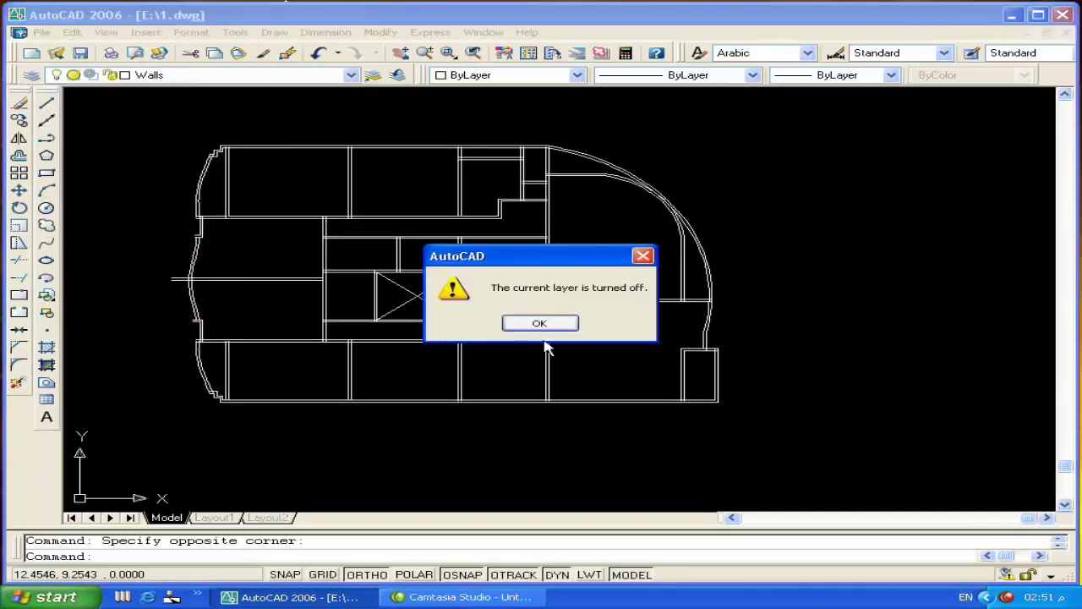
left_click(532, 321)
left_click(815, 140)
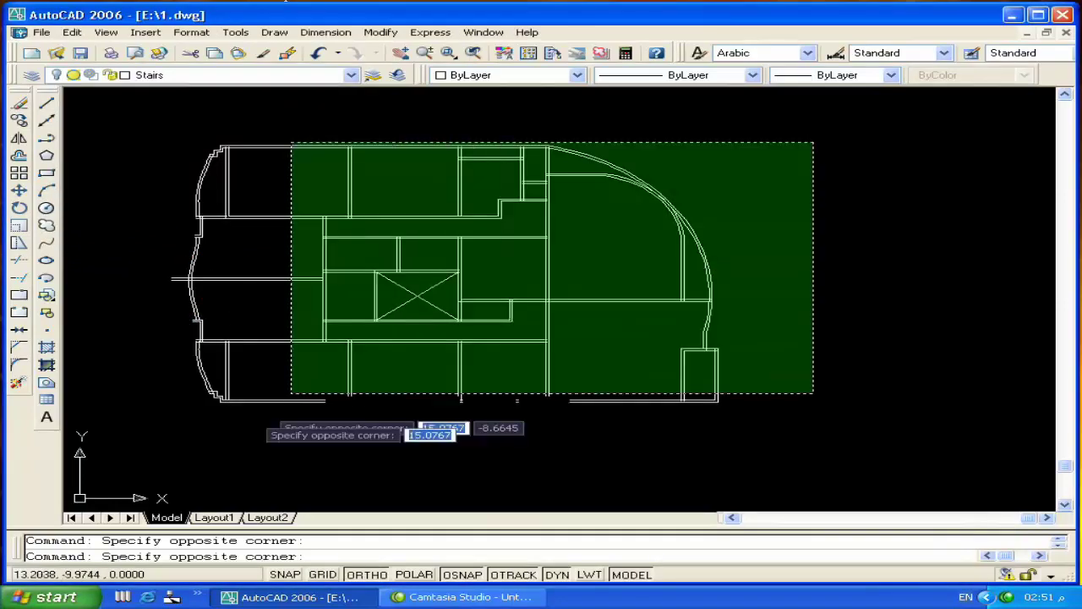
left_click(148, 457)
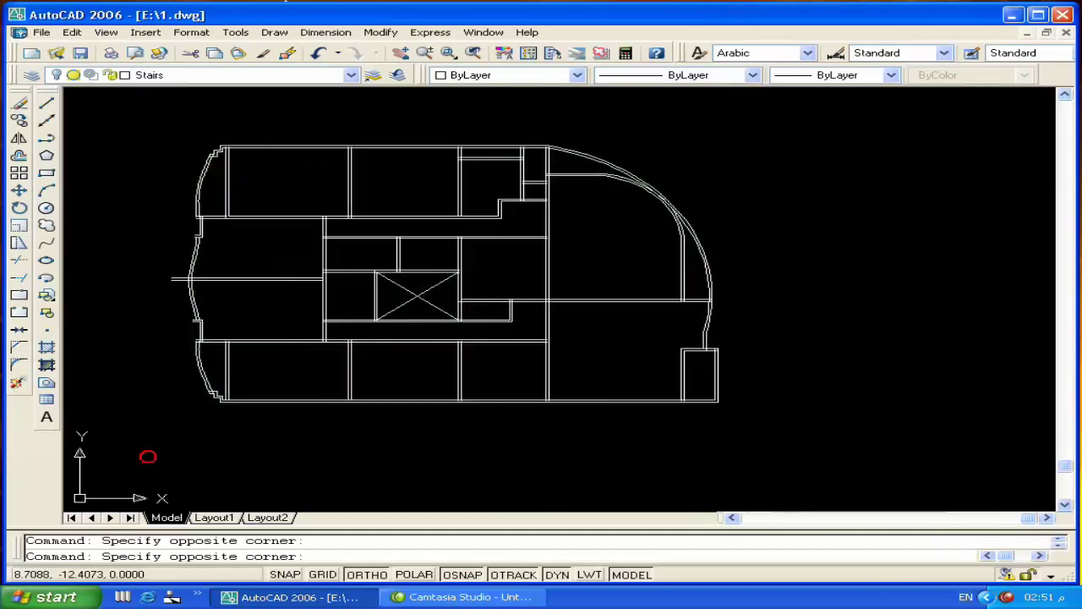
left_click(20, 382)
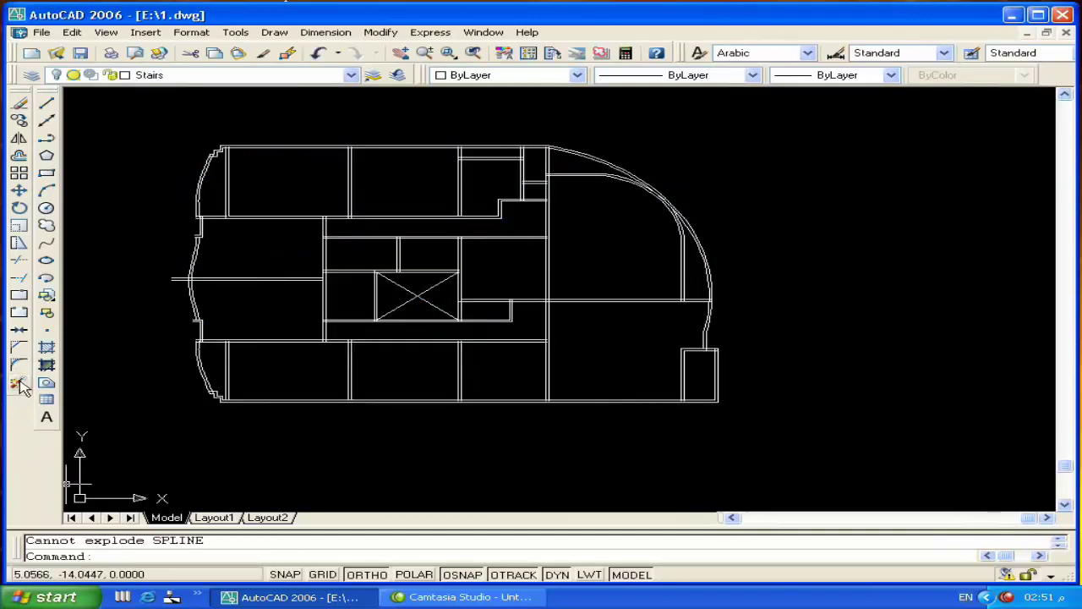
Turn all 12 layers on in the Layer Properties Manager
left_click(328, 78)
left_click(242, 85)
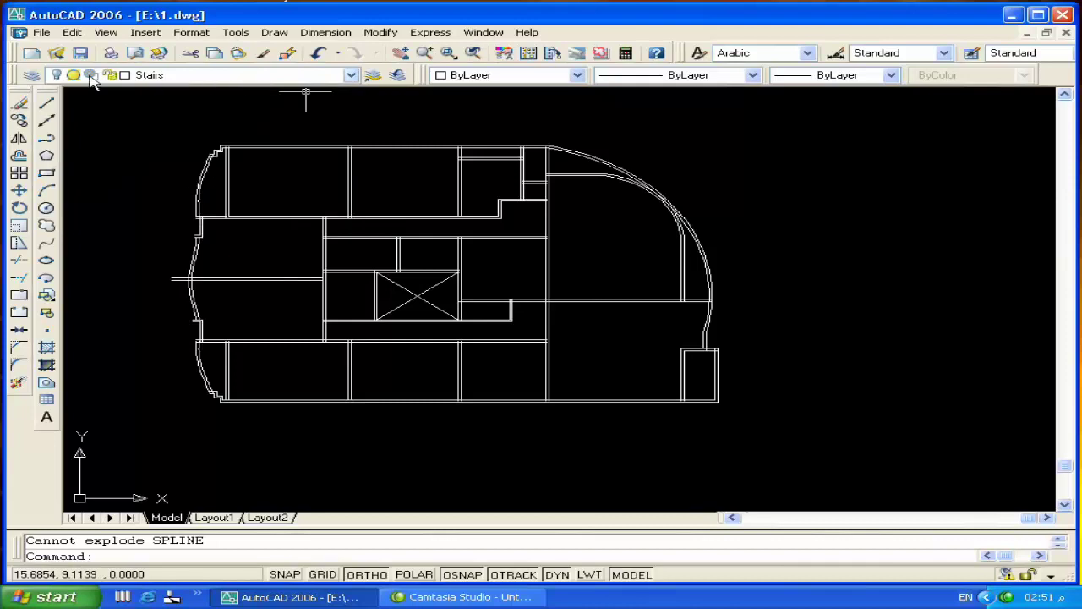
left_click(36, 75)
key("ctrl+a")
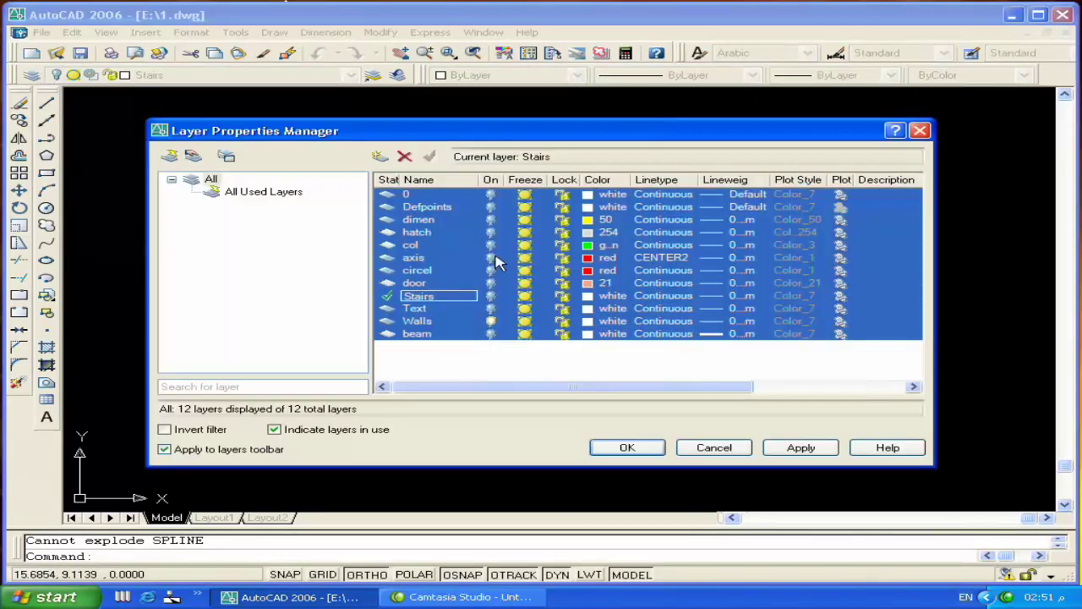
left_click(632, 443)
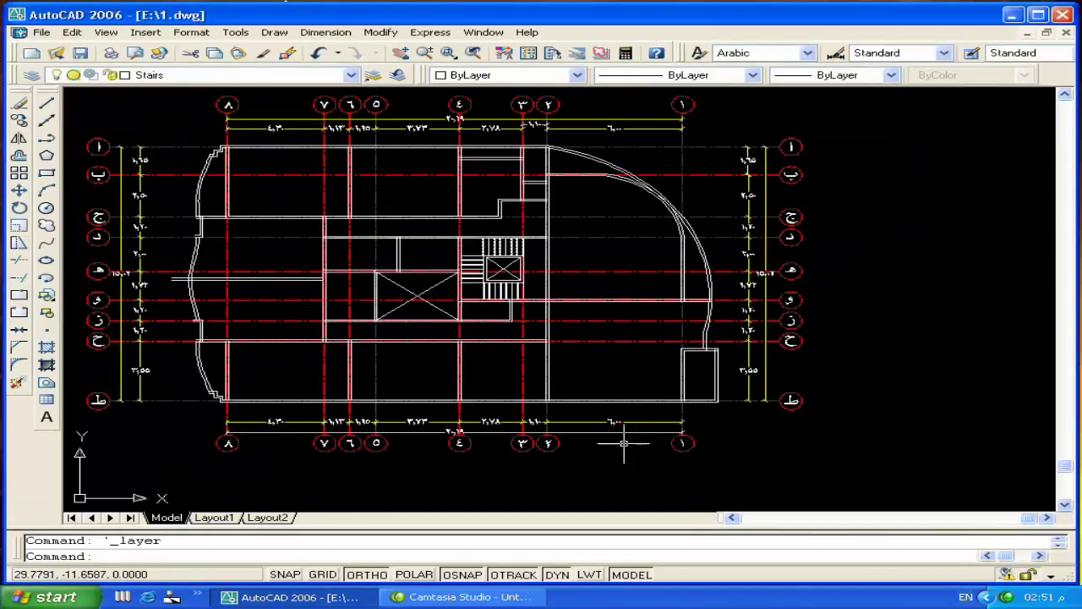
Trim the vertical stub and short segments at the top stair corner
scroll(423, 210, "up", 3)
scroll(242, 205, "up", 3)
mouse_move(238, 127)
middle_mouse_down()
mouse_move(253, 242)
mouse_move(363, 279)
middle_mouse_up()
scroll(251, 242, "up", 2)
scroll(363, 273, "up", 1)
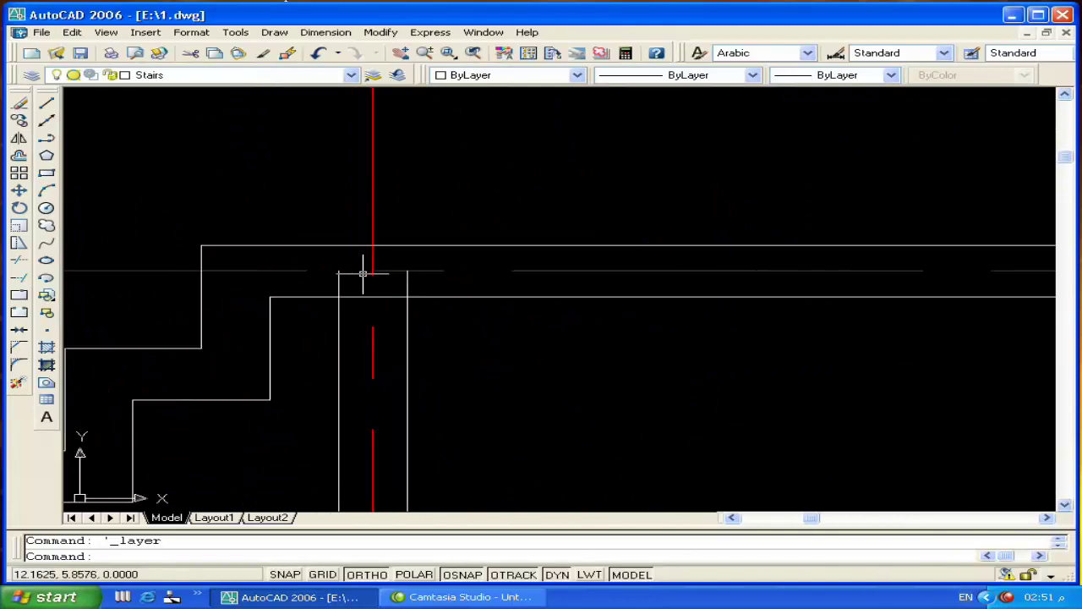
key("Escape")
type("tr")
key("Return")
left_click(338, 285)
key("Return")
left_click(408, 287)
left_click(380, 298)
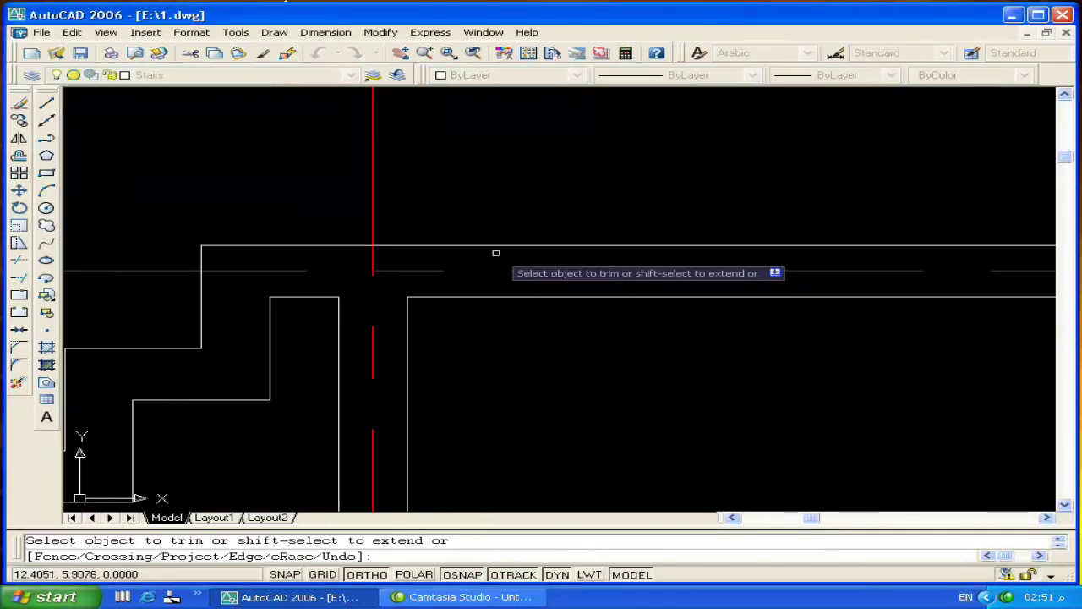
scroll(451, 355, "down", 3)
scroll(375, 301, "up", 1)
scroll(386, 289, "up", 2)
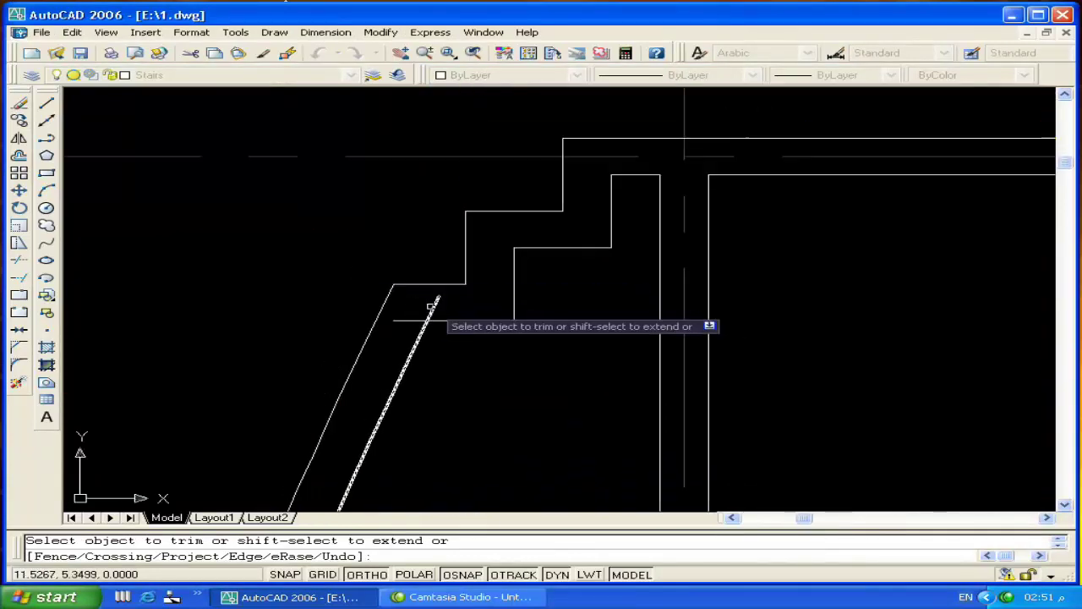
left_click(406, 316)
scroll(414, 253, "down", 5)
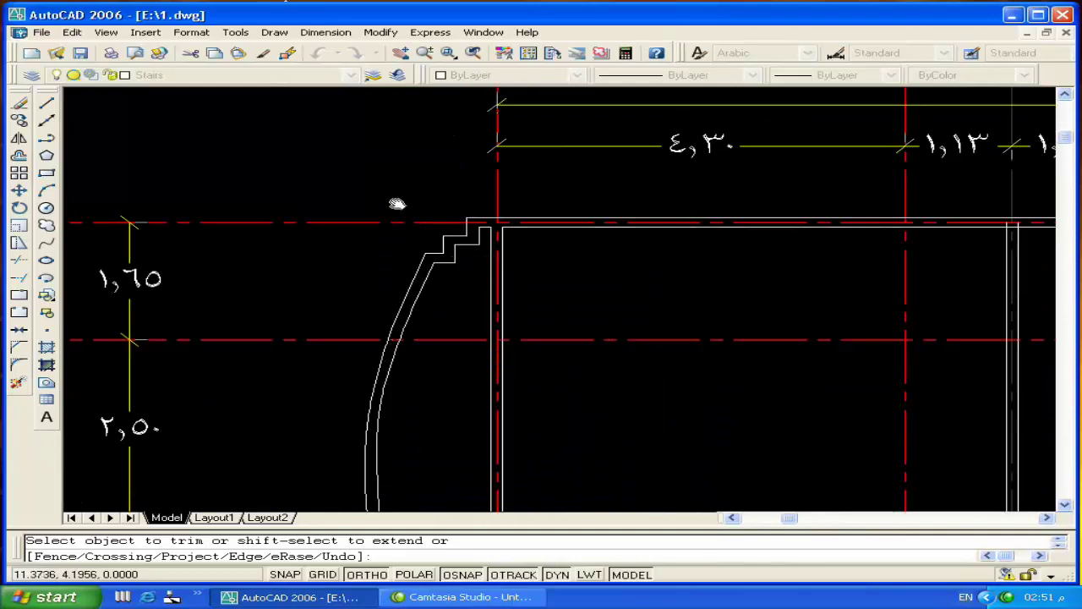
scroll(493, 357, "up", 1)
scroll(473, 329, "up", 1)
scroll(456, 302, "up", 2)
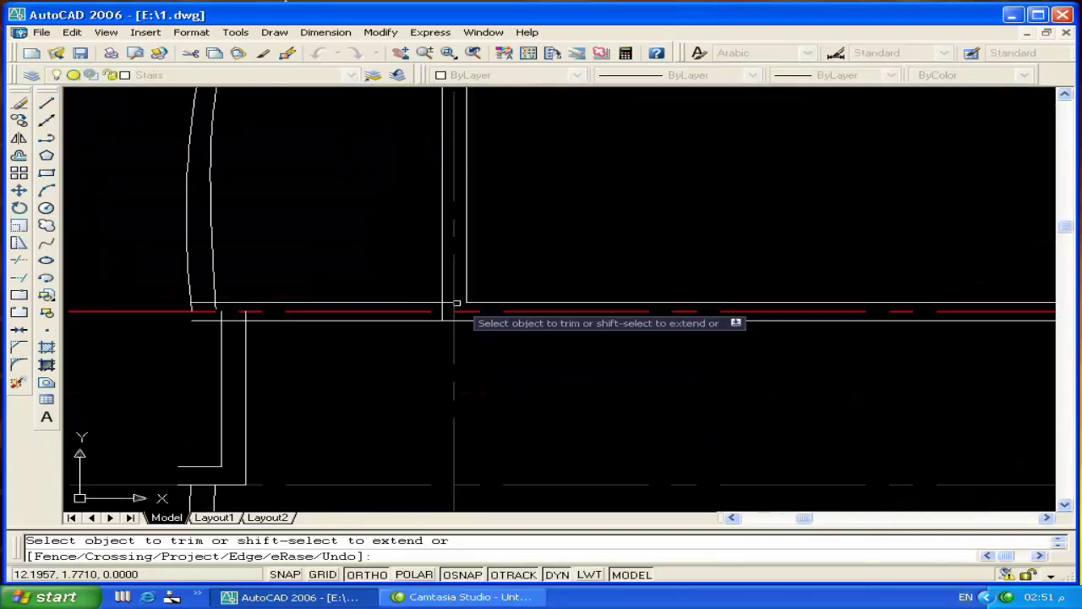
key("Escape")
Turn off the axis layer
left_click(350, 74)
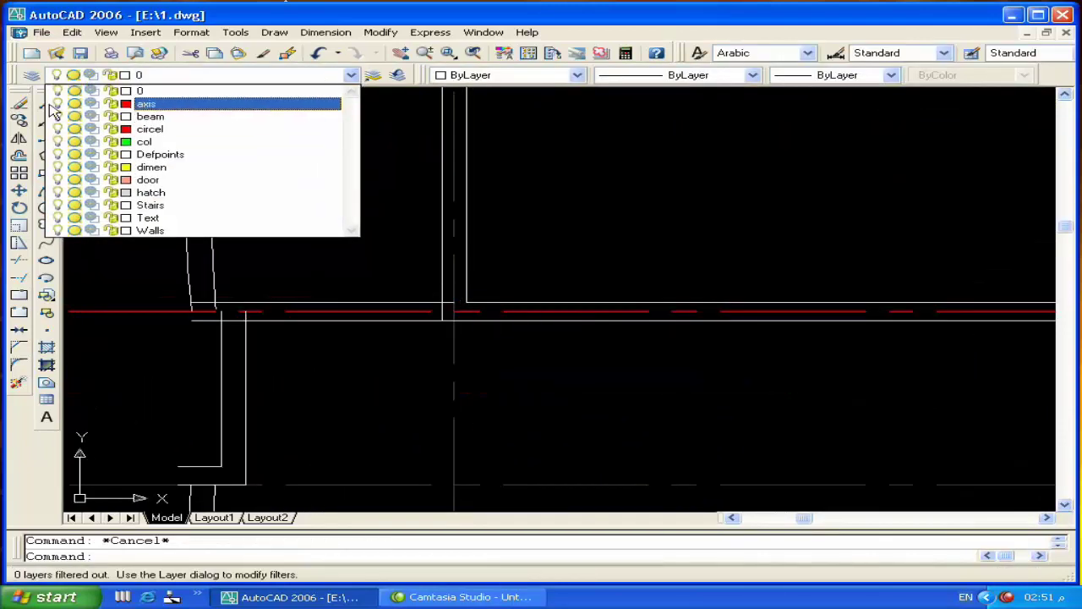
left_click(57, 103)
left_click(370, 273)
Trim the horizontal and vertical stubs where the left curved wall meets the walls
type("tr")
key("Return")
key("Return")
scroll(200, 304, "up", 4)
left_click(234, 317)
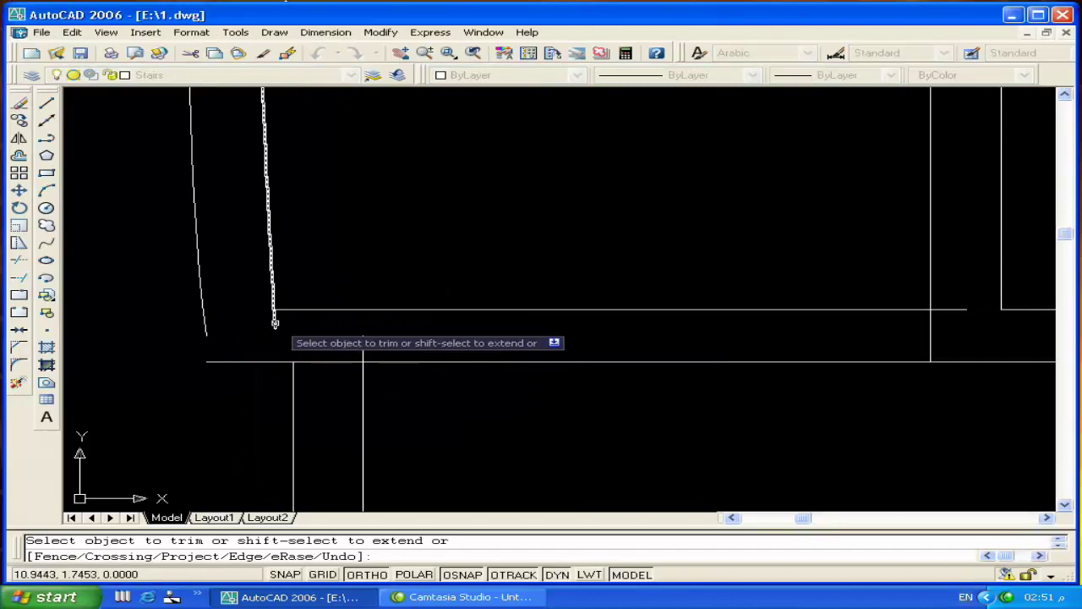
left_click(360, 357)
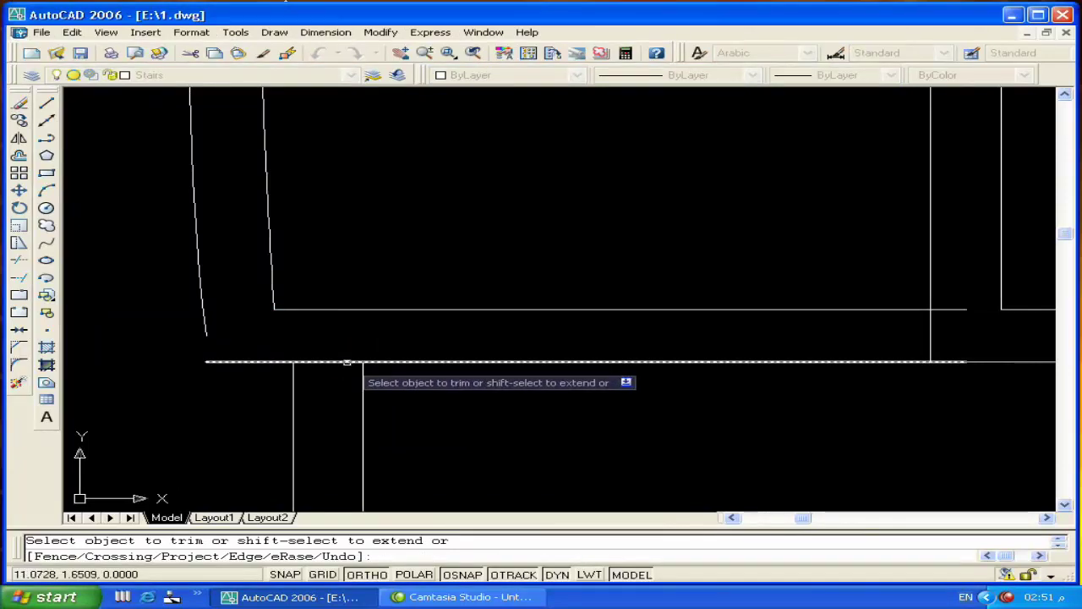
scroll(321, 341, "down", 4)
left_click(563, 339)
key("Return")
scroll(286, 345, "up", 3)
Extend the slanted wall line down and grip-move its end onto the horizontal line
type("ext")
key("Return")
key("Return")
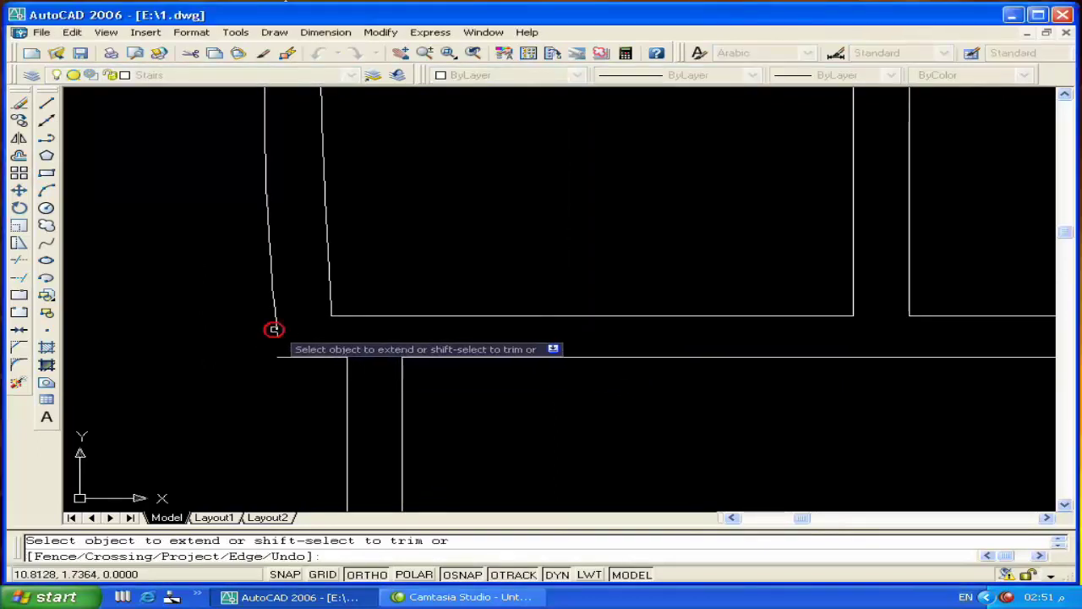
key("Return")
key("Return")
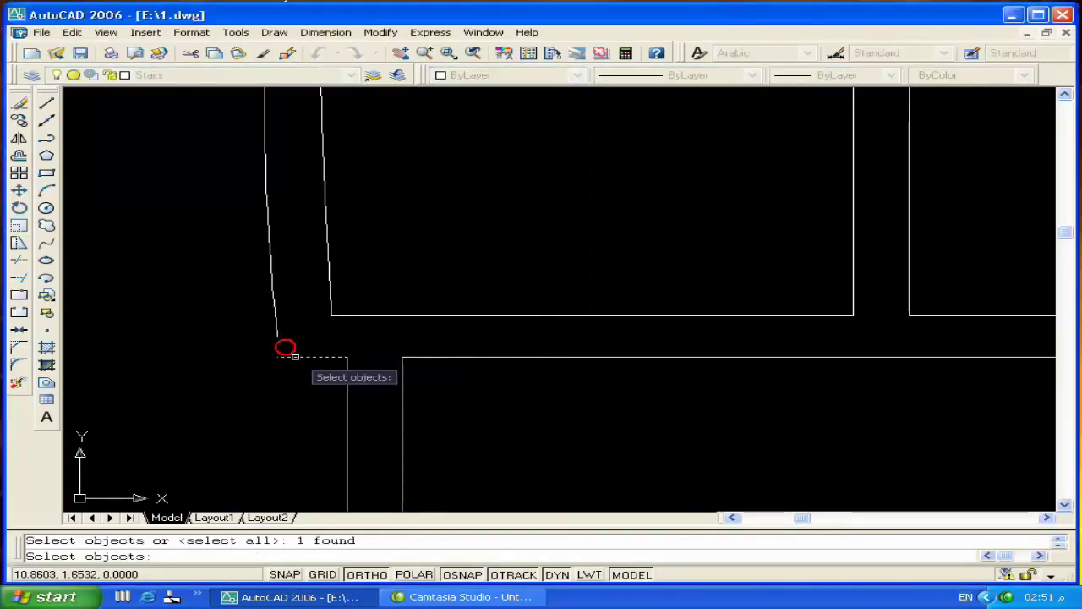
key("Return")
left_click(274, 328)
key("Return")
left_click(276, 332)
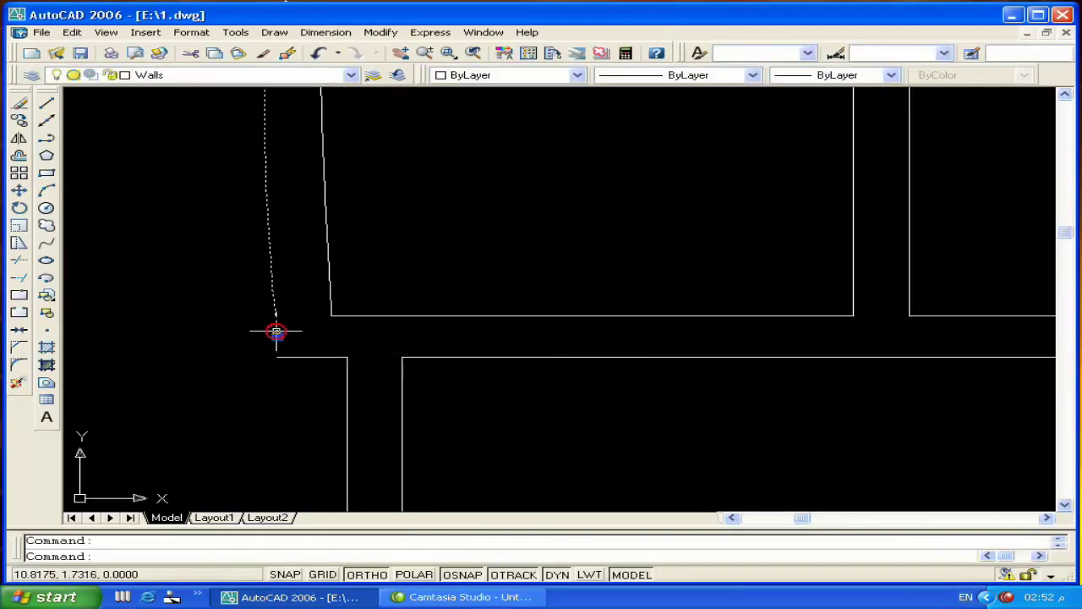
left_click(276, 331)
left_click(278, 358)
key("Escape")
Stretch the curved wall's top end up to the corner
scroll(338, 279, "down", 2)
middle_click_drag(357, 285, 357, 238)
scroll(268, 276, "up", 3)
scroll(268, 276, "up", 2)
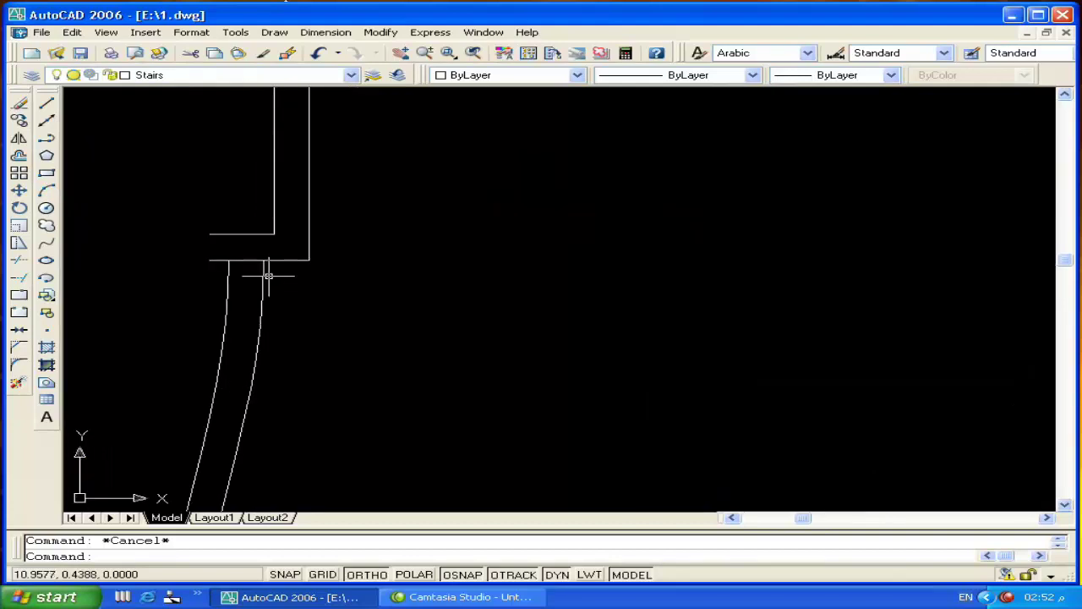
left_click(227, 261)
left_click(228, 234)
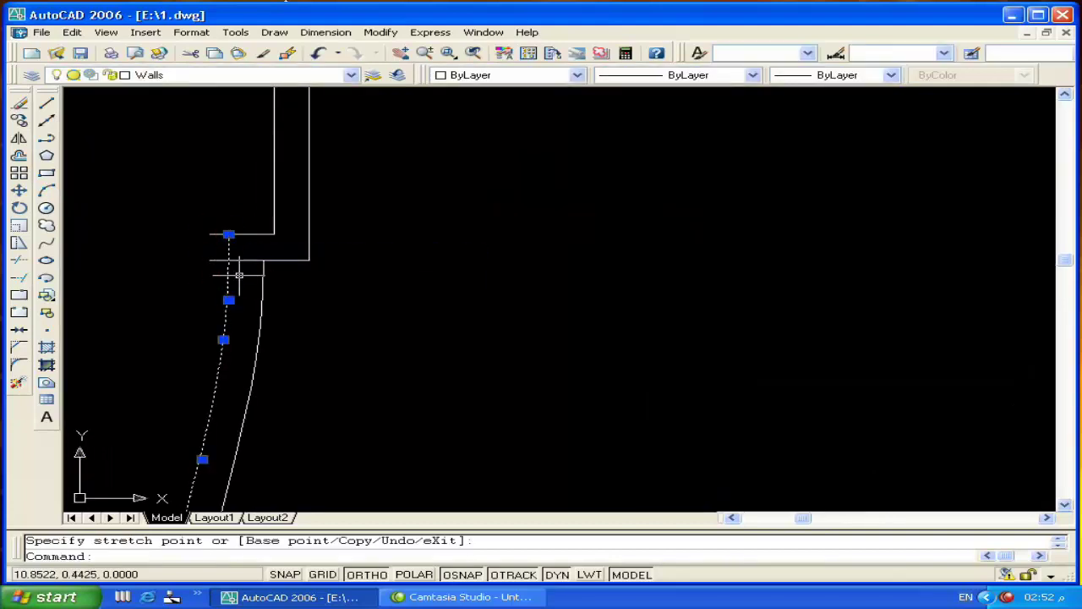
Trim the crossing lines near the curved wall using all lines as cutting edges
type("tr")
key("Return")
key("Return")
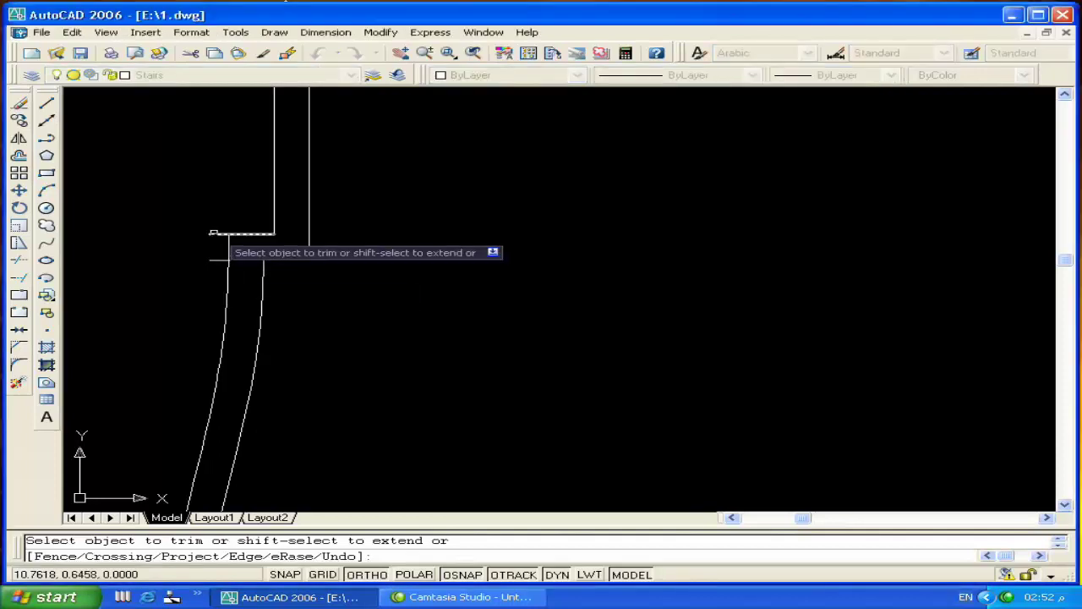
scroll(254, 260, "down", 2)
scroll(258, 237, "down", 2)
scroll(251, 362, "up", 3)
scroll(237, 296, "up", 2)
left_click(247, 292)
left_click(256, 285)
left_click(258, 299)
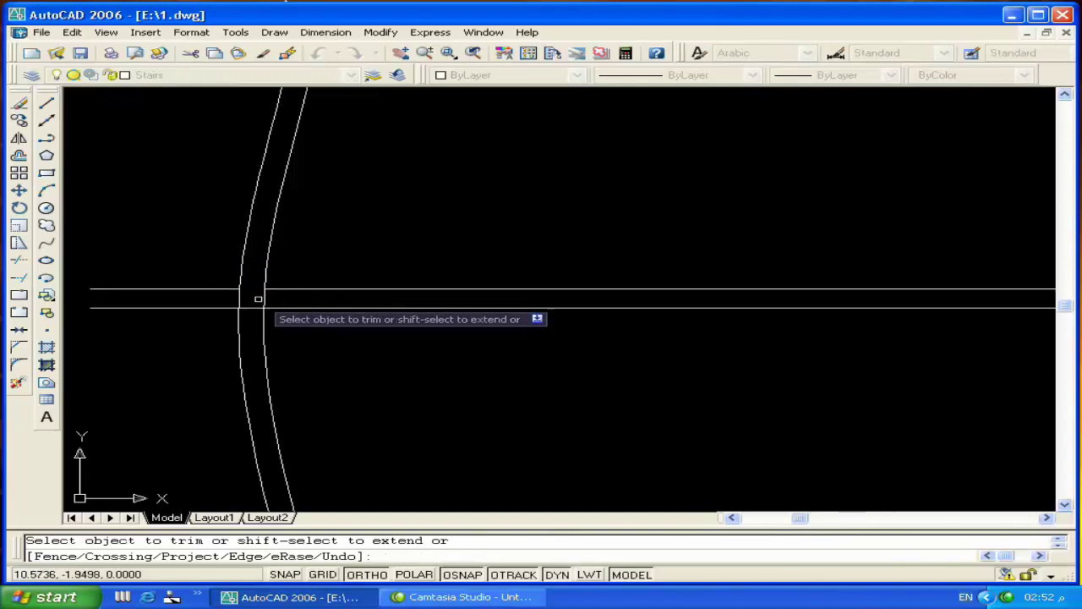
right_click(219, 296)
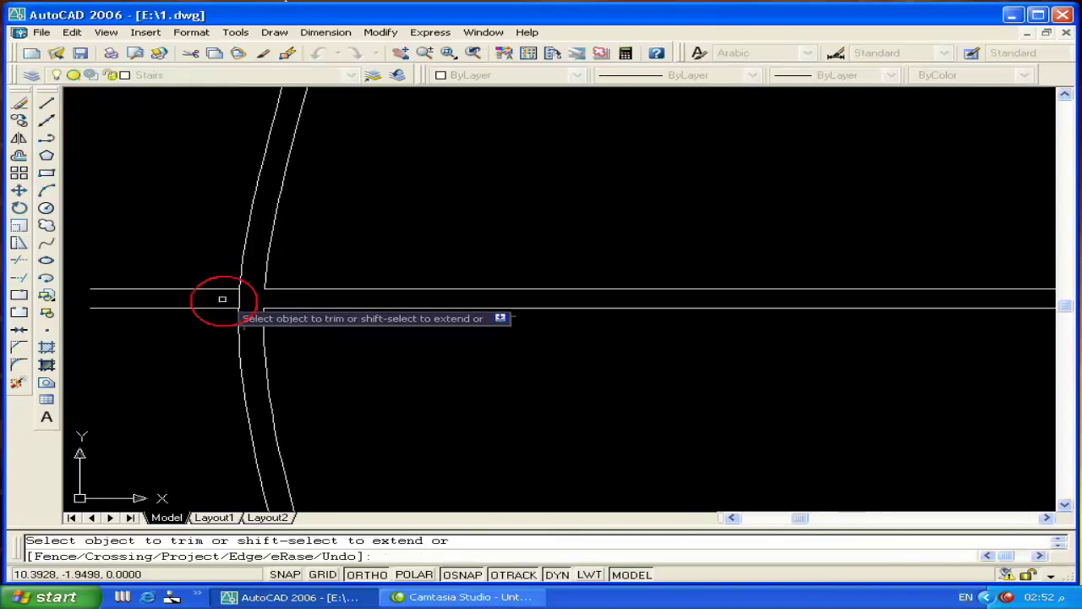
Erase the two line stubs left of the arc
left_click(200, 269)
left_click(164, 332)
key("Delete")
Stretch the line's end onto the wall corner
scroll(254, 291, "down", 3)
scroll(271, 290, "up", 1)
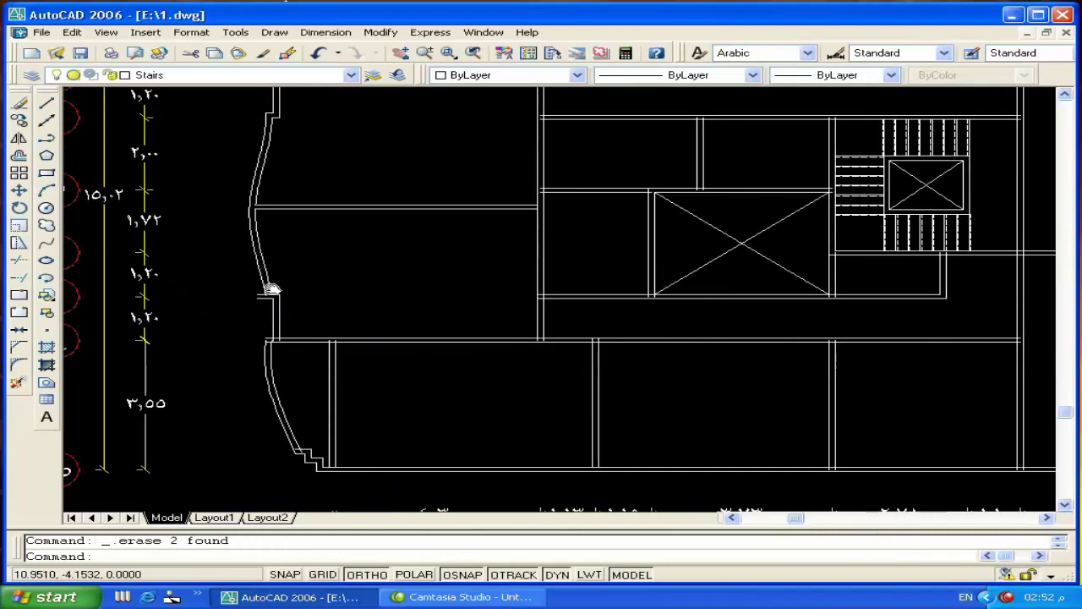
scroll(272, 301, "up", 4)
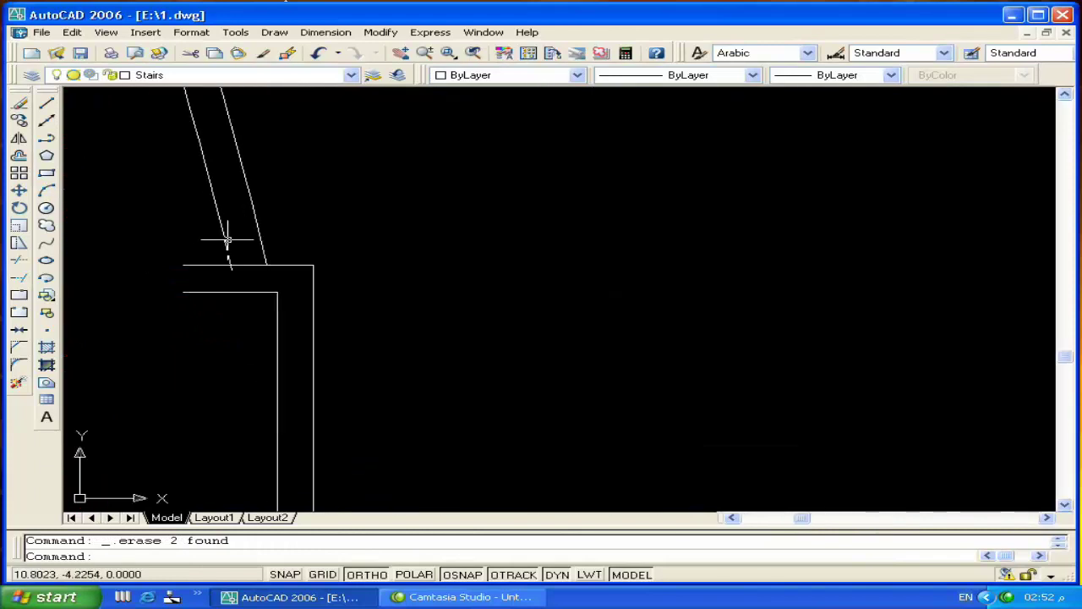
left_click(230, 264)
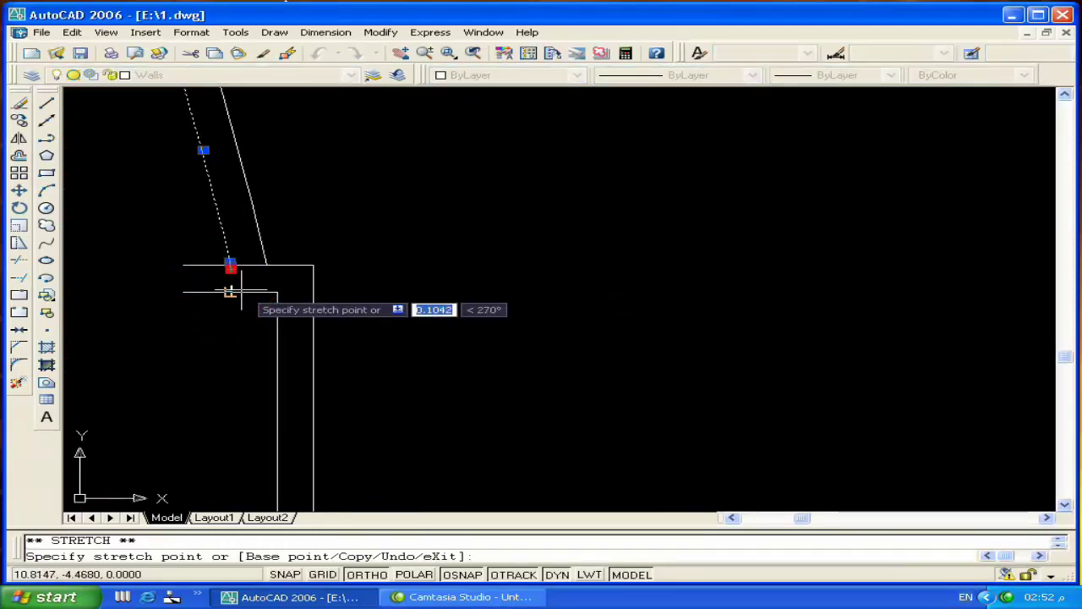
left_click(245, 292)
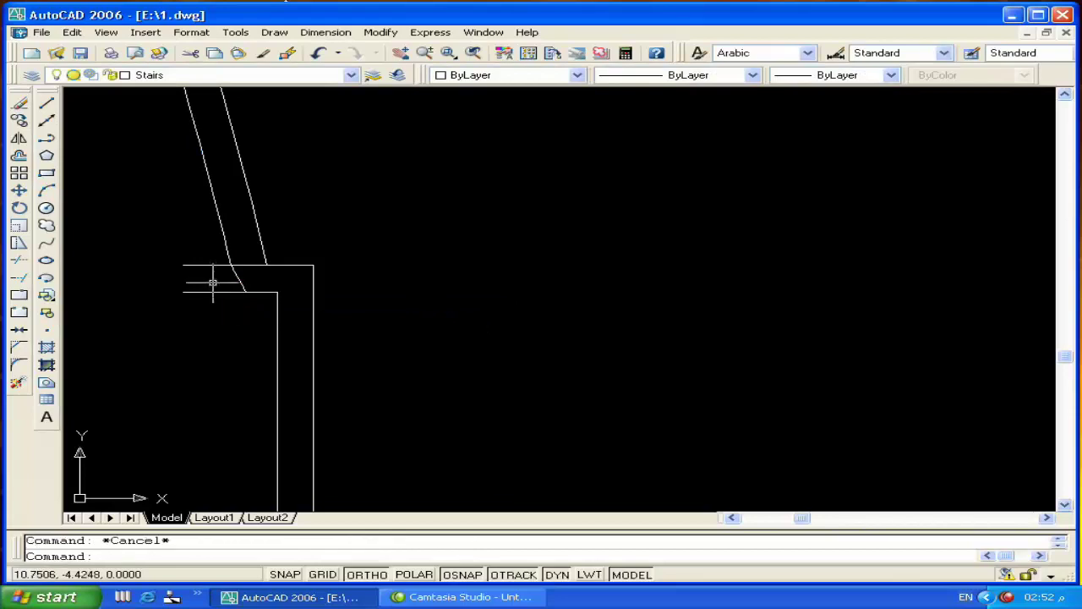
Readjust the slanted wall line's lower endpoint to meet the wall corner
scroll(213, 282, "up", 2)
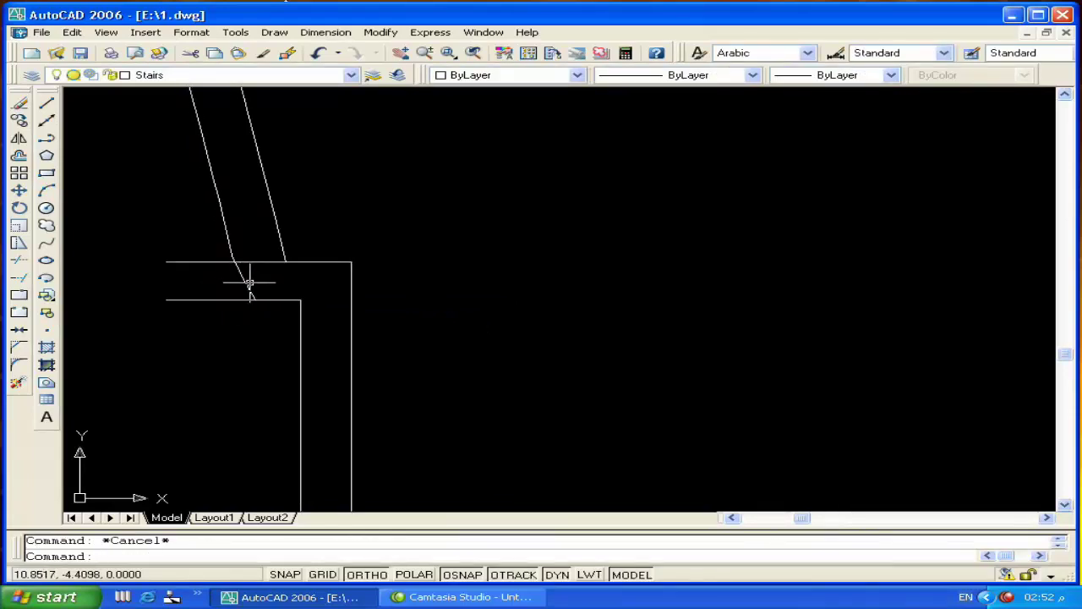
left_click(249, 284)
scroll(253, 275, "up", 1)
scroll(264, 262, "up", 1)
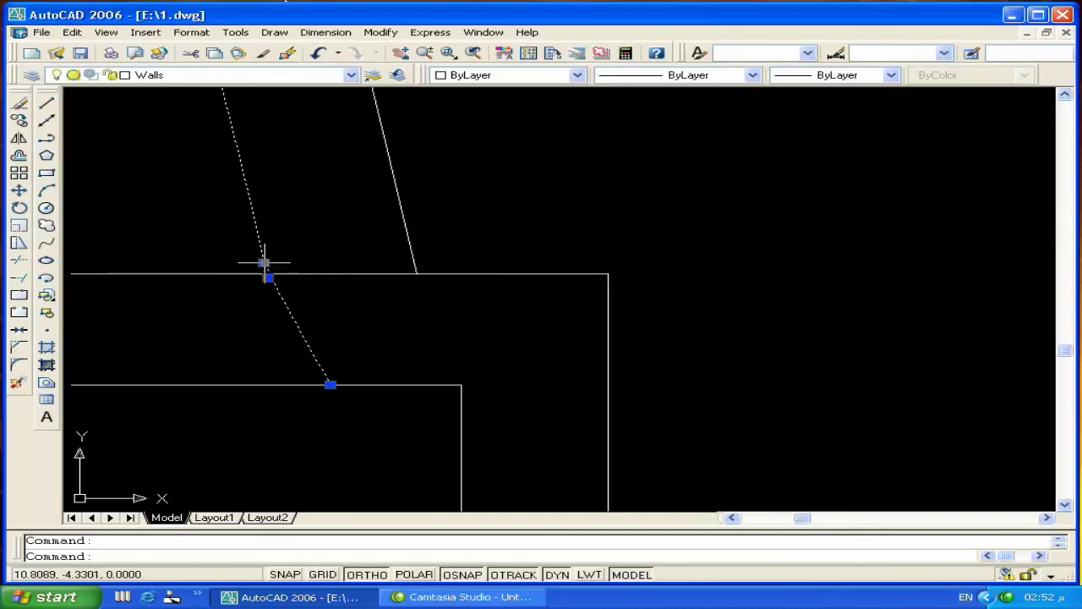
left_click(268, 274)
left_click(268, 274)
left_click(268, 274)
left_click(279, 275)
scroll(262, 300, "down", 5)
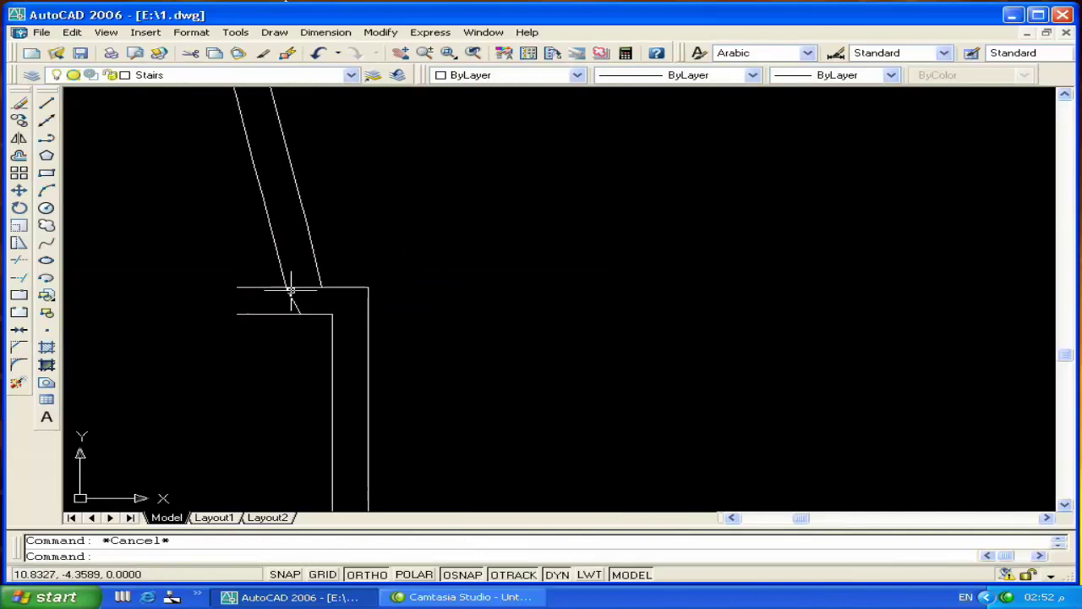
Trim the overhanging stubs, the horizontal segment between the verticals and the arc top where the curved wall meets the upper walls
type("tr")
key("Return")
key("Return")
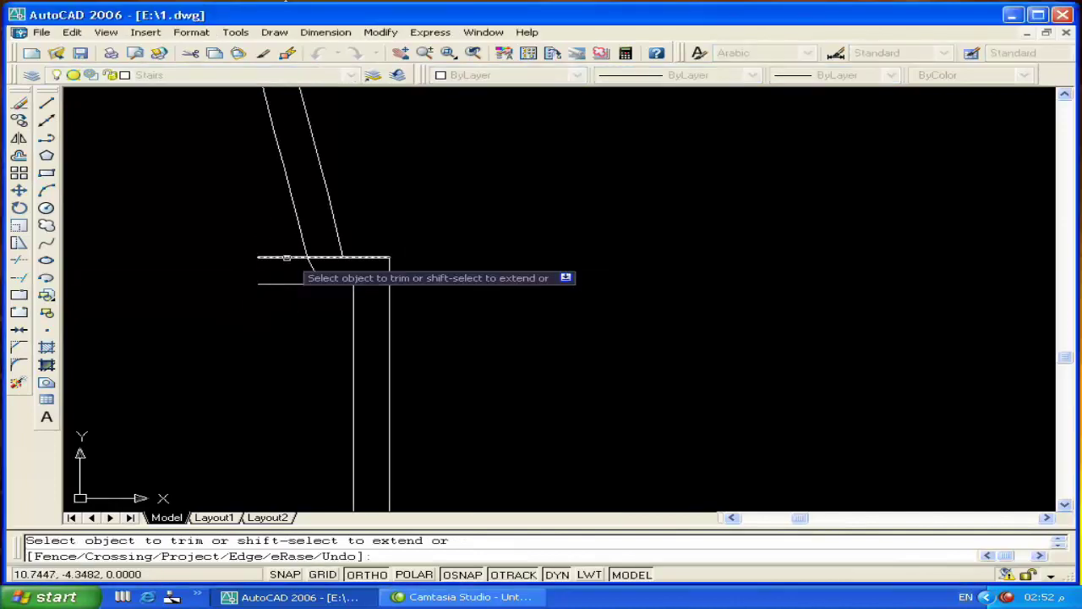
left_click(337, 255)
scroll(355, 300, "down", 3)
scroll(329, 279, "up", 1)
scroll(317, 254, "up", 2)
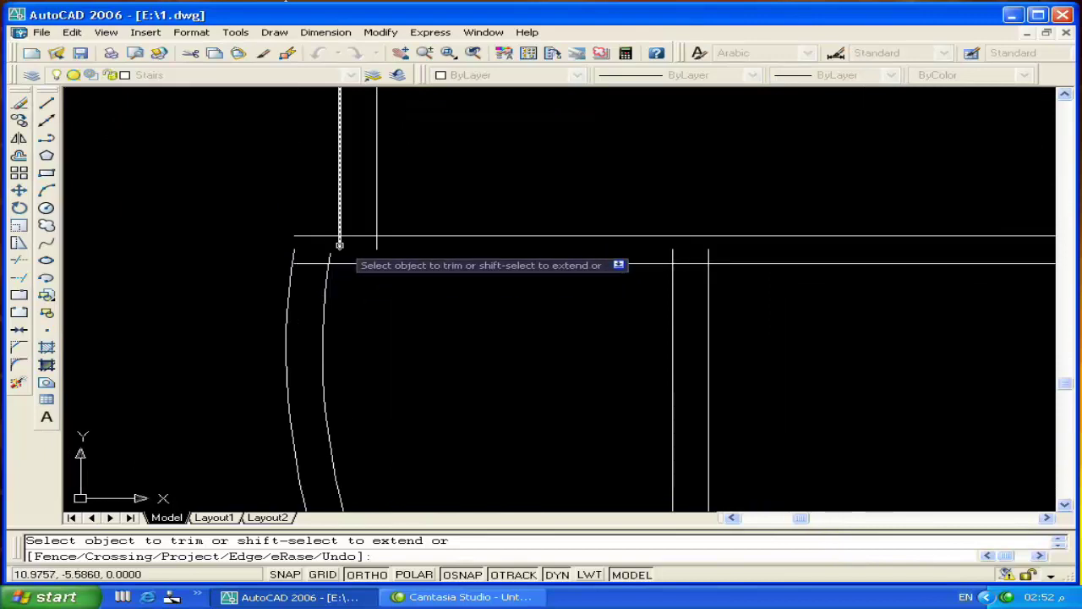
left_click(340, 244)
left_click(358, 237)
left_click(376, 243)
left_click(329, 255)
left_click(309, 263)
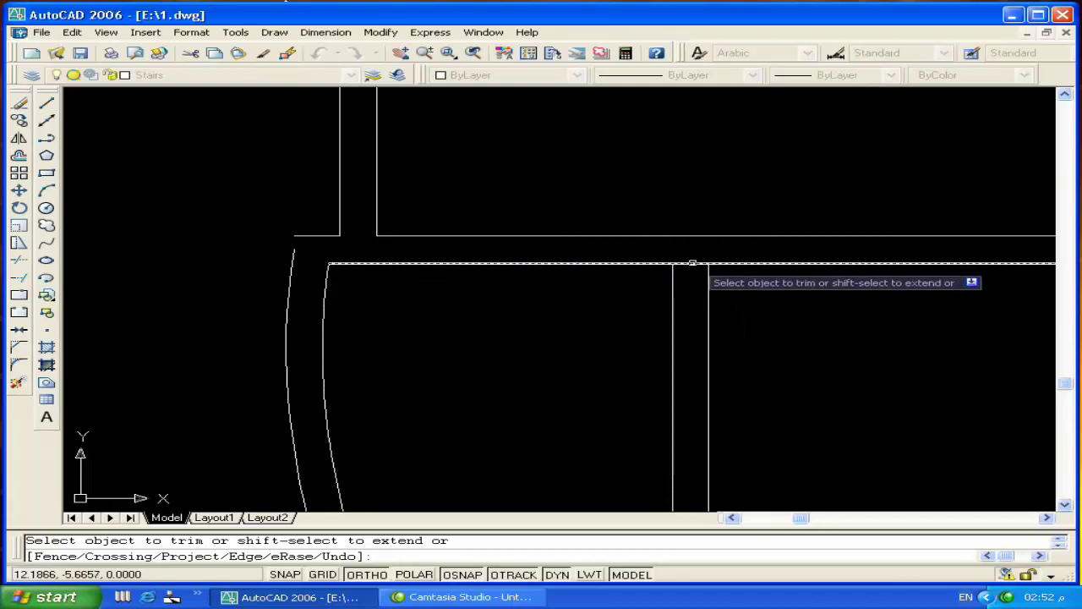
key("Return")
Select the curved wall arc and grip its endpoint, then cancel without changing it
scroll(295, 255, "up", 2)
left_click(294, 255)
left_click(294, 247)
key("Escape")
key("Escape")
scroll(423, 279, "down", 3)
scroll(369, 293, "down", 3)
scroll(355, 300, "up", 1)
scroll(346, 307, "up", 3)
scroll(356, 261, "up", 1)
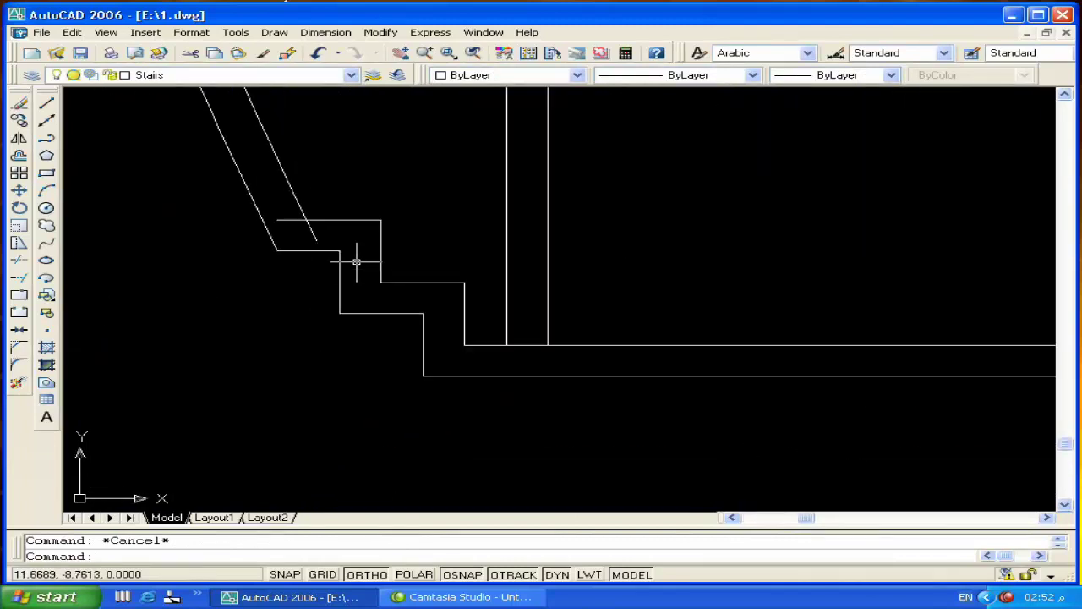
Restart TRIM and cut the diagonal tail, corner stubs and lower-wall segments at the first junctions
key("Return")
key("Return")
left_click(311, 230)
left_click(288, 220)
left_click(340, 256)
left_click(514, 345)
scroll(499, 345, "down", 3)
scroll(494, 328, "up", 2)
scroll(474, 361, "down", 3)
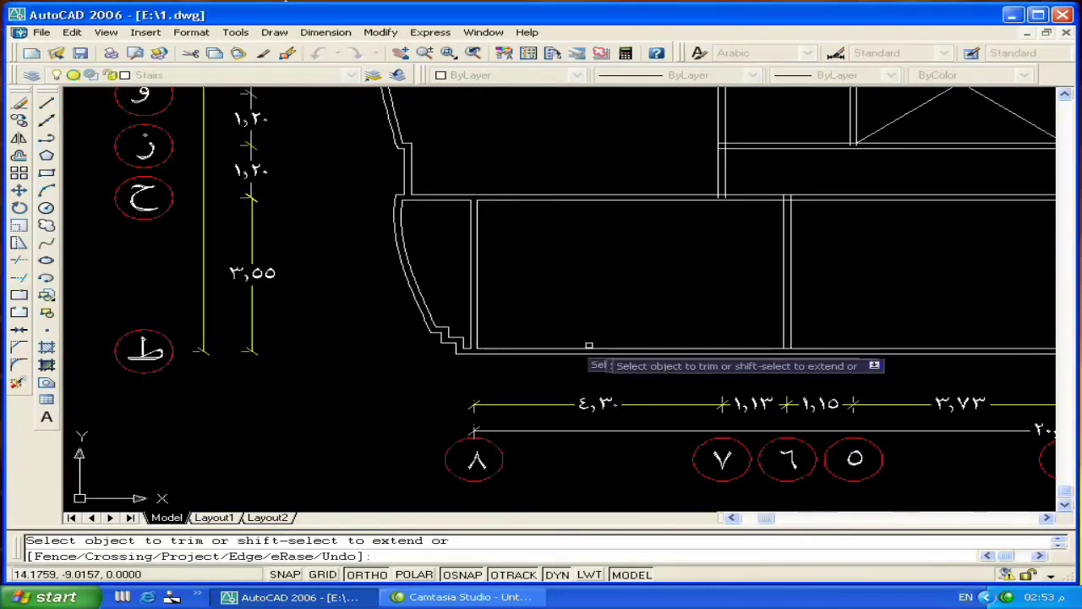
scroll(558, 359, "up", 3)
left_click(576, 351)
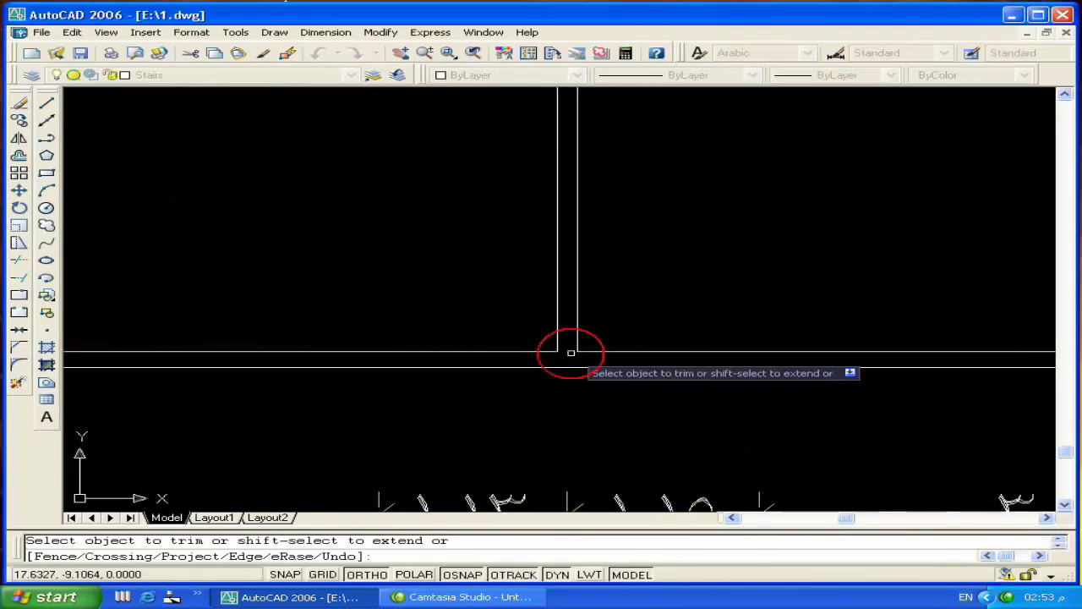
Trim the wall lines at the two T-junctions on the right side of the lower walls
scroll(642, 347, "up", 3)
left_click(798, 340)
left_click(782, 358)
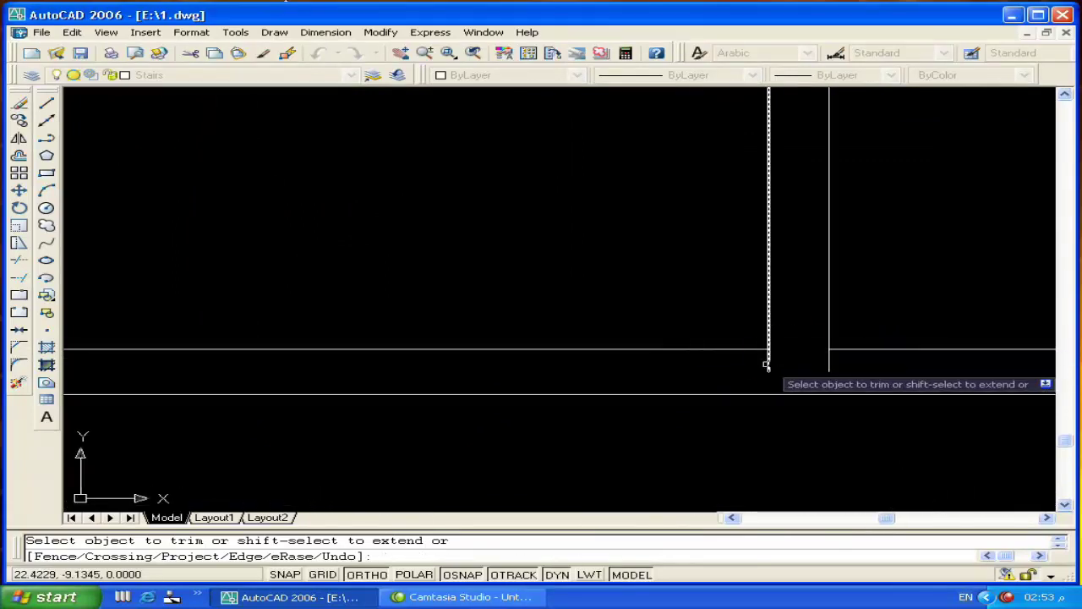
left_click(834, 364)
left_click(833, 359)
left_click(825, 361)
scroll(824, 361, "down", 2)
scroll(799, 363, "down", 1)
scroll(609, 216, "up", 1)
scroll(602, 205, "up", 4)
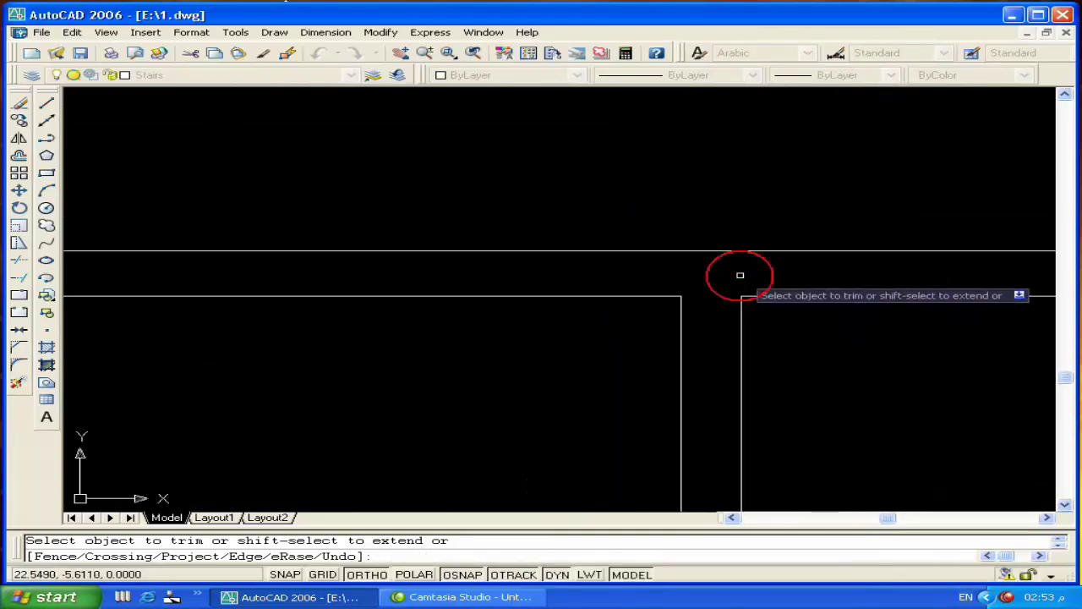
scroll(411, 273, "down", 3)
scroll(524, 273, "up", 1)
scroll(488, 280, "up", 2)
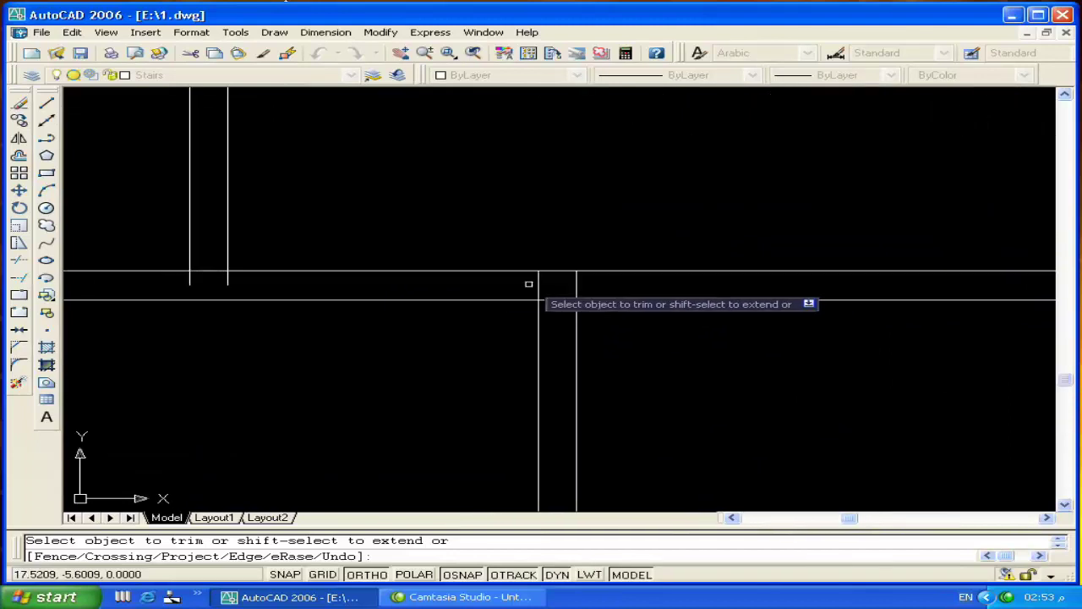
Clear the horizontal lines between vertical walls at the next three junctions
left_click(563, 300)
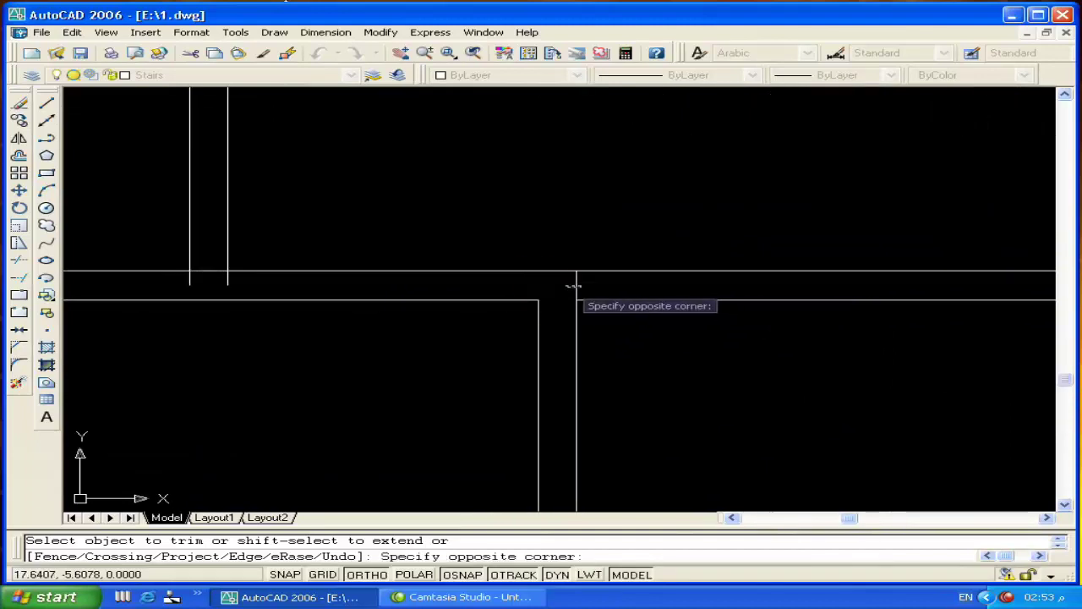
left_click(573, 287)
scroll(584, 279, "down", 2)
middle_click_drag(285, 256, 430, 261)
scroll(481, 293, "up", 3)
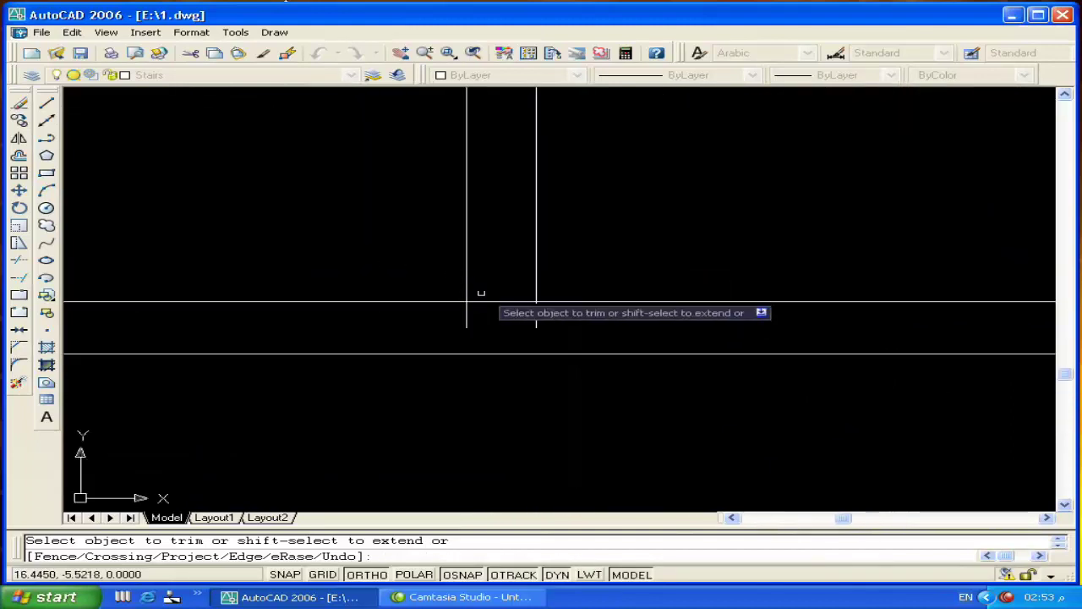
left_click(479, 300)
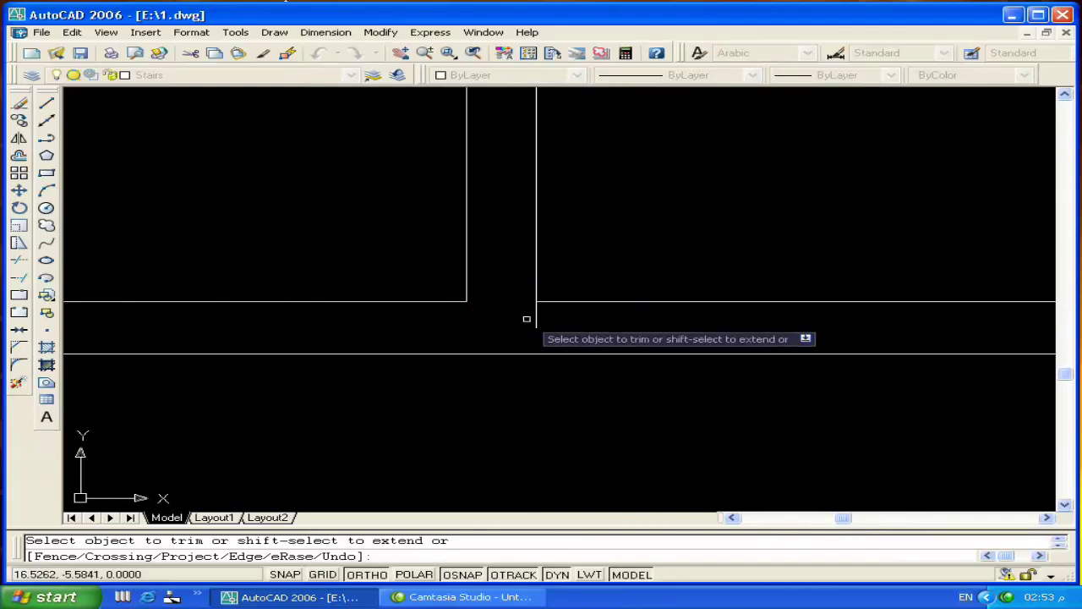
scroll(525, 319, "down", 3)
scroll(482, 254, "up", 2)
scroll(456, 283, "up", 2)
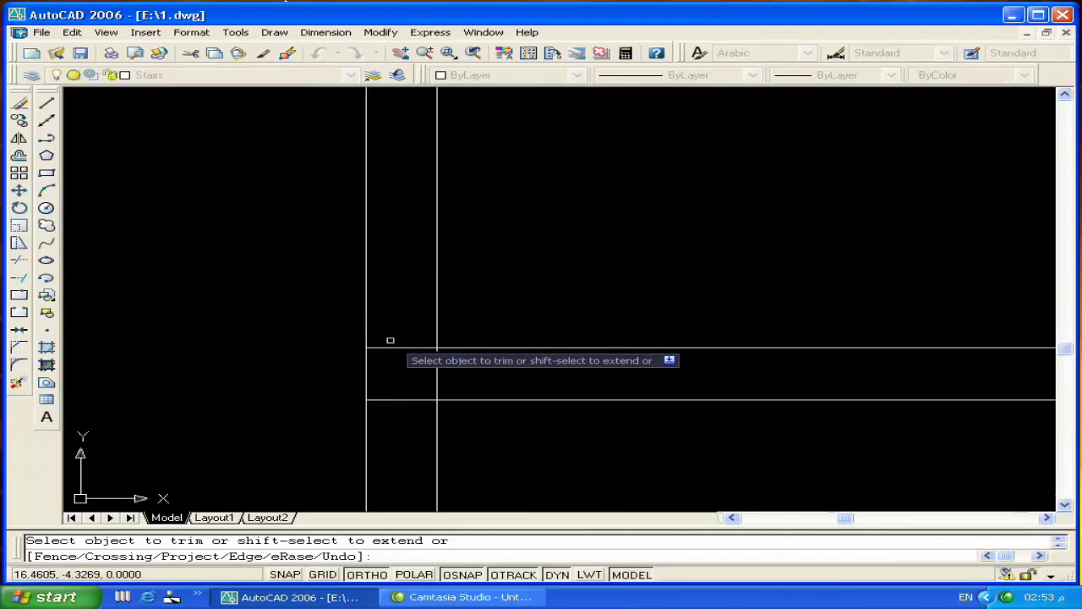
left_click(398, 393)
left_click(391, 405)
Trim the vertical segment and short horizontal stubs at the upper wall junction
scroll(390, 406, "down", 3)
scroll(421, 383, "down", 1)
scroll(407, 182, "up", 3)
scroll(459, 188, "up", 2)
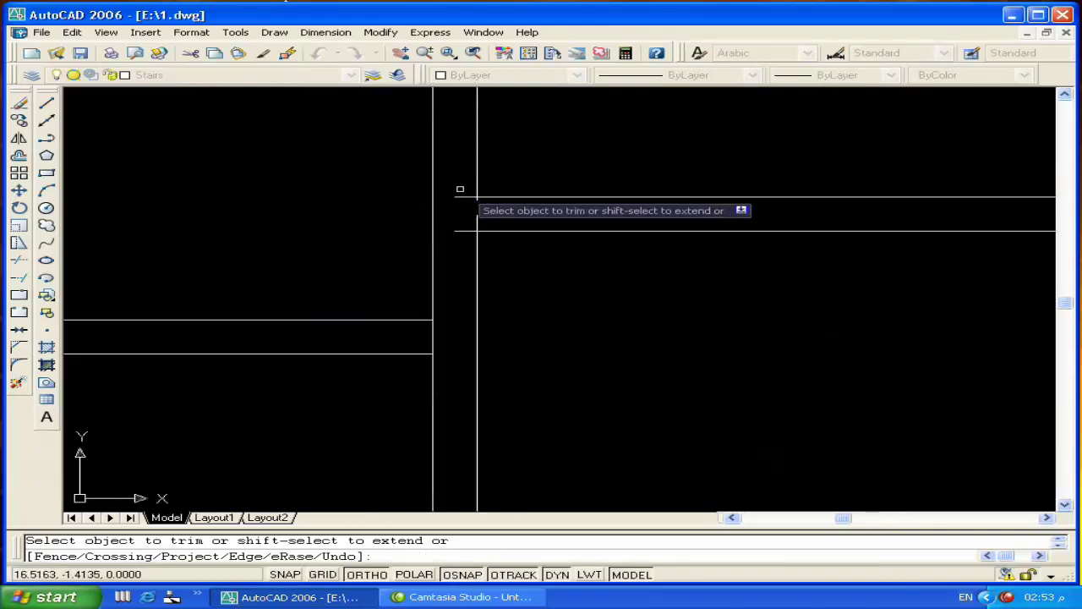
left_click(478, 213)
left_click(461, 181)
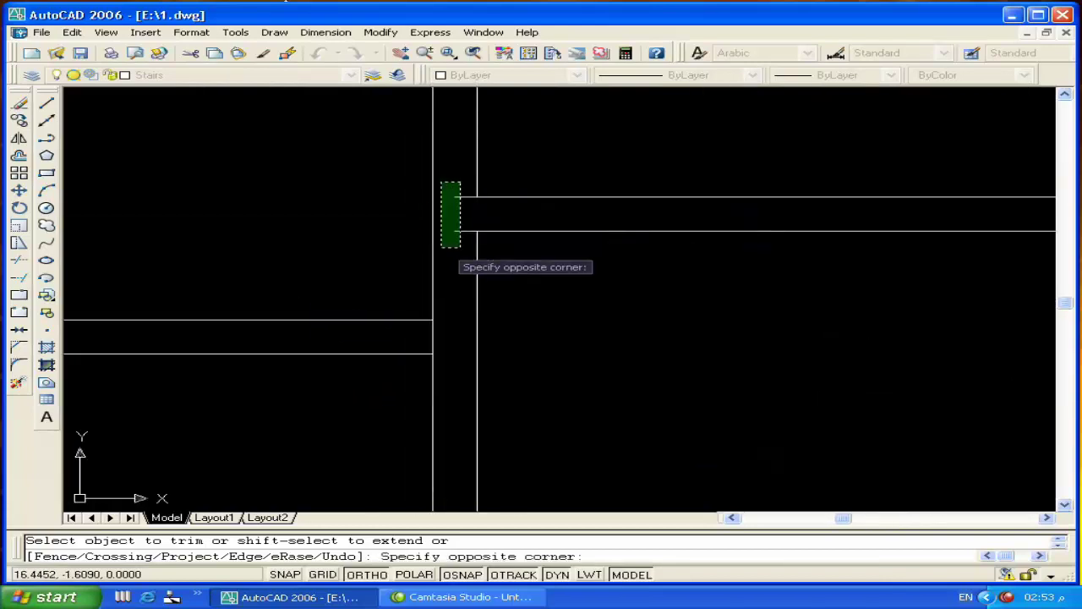
left_click(440, 245)
scroll(443, 326, "down", 3)
mouse_move(254, 287)
middle_mouse_down()
mouse_move(343, 292)
mouse_move(365, 200)
mouse_move(387, 200)
mouse_move(380, 300)
middle_mouse_up()
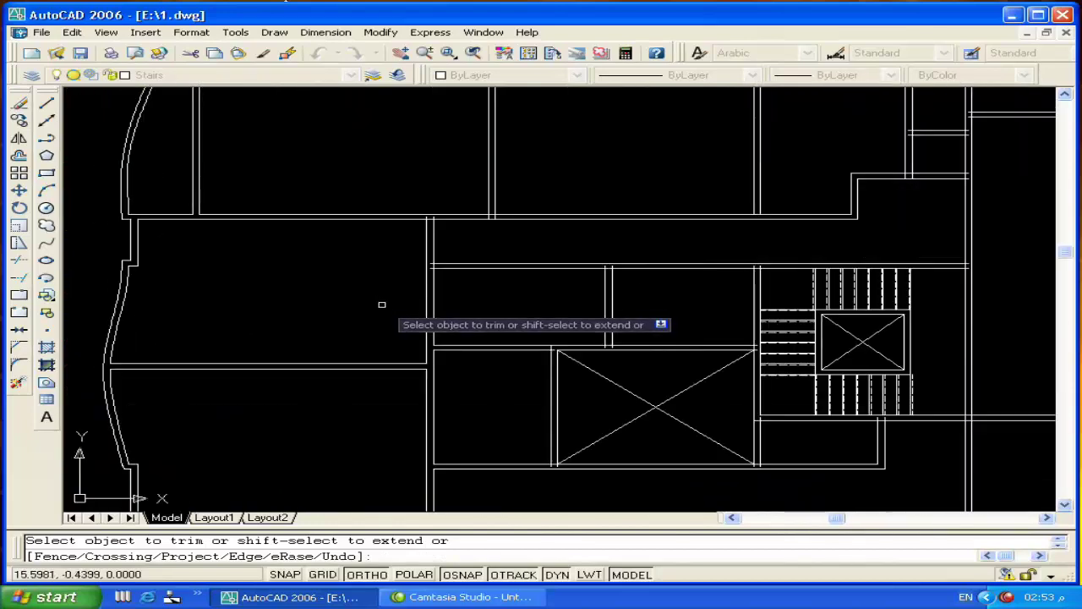
Cut the overlapping wall lines at the first two stair-core junctions using crossing windows
scroll(427, 271, "up", 10)
left_click(486, 432)
left_click(451, 478)
scroll(464, 270, "down", 3)
scroll(506, 286, "up", 3)
left_click(506, 286)
left_click(363, 296)
left_click(433, 298)
left_click(416, 350)
scroll(419, 347, "down", 4)
scroll(604, 327, "down", 3)
scroll(437, 293, "up", 3)
Trim the next two junctions to the right, including the remaining small stub
left_click(577, 397)
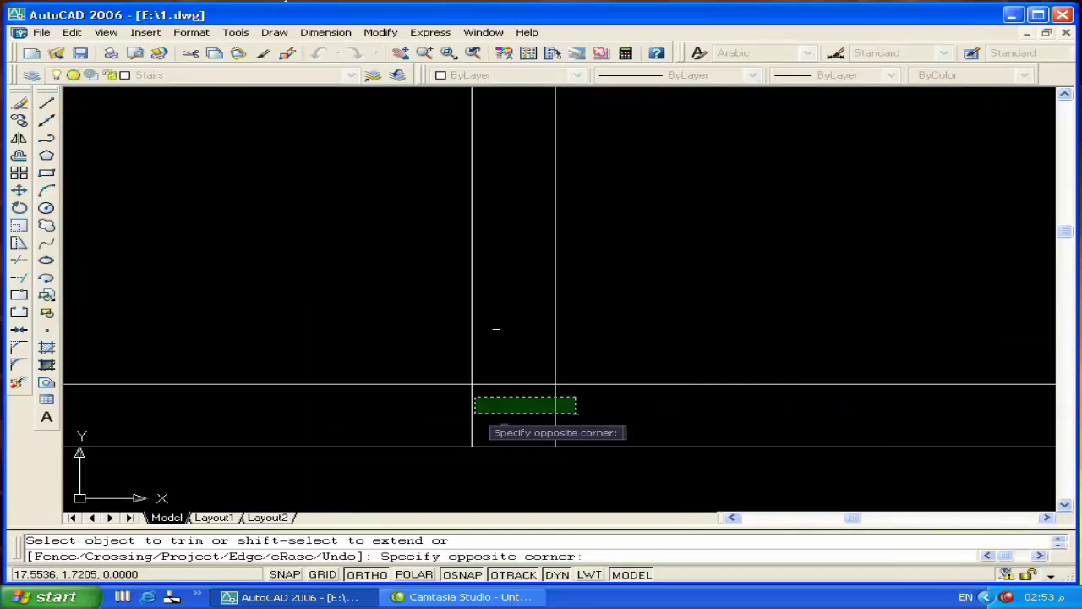
left_click(529, 363)
scroll(510, 317, "down", 5)
scroll(472, 299, "up", 2)
scroll(617, 350, "up", 2)
left_click(699, 349)
left_click(610, 361)
left_click(664, 357)
left_click(664, 372)
scroll(668, 372, "down", 2)
scroll(685, 384, "down", 2)
scroll(668, 338, "up", 1)
scroll(598, 337, "up", 4)
Remove the horizontal segment, both vertical stubs and leftover overlapping pieces at the adjacent junctions
left_click(775, 337)
left_click(730, 319)
left_click(732, 321)
left_click(693, 337)
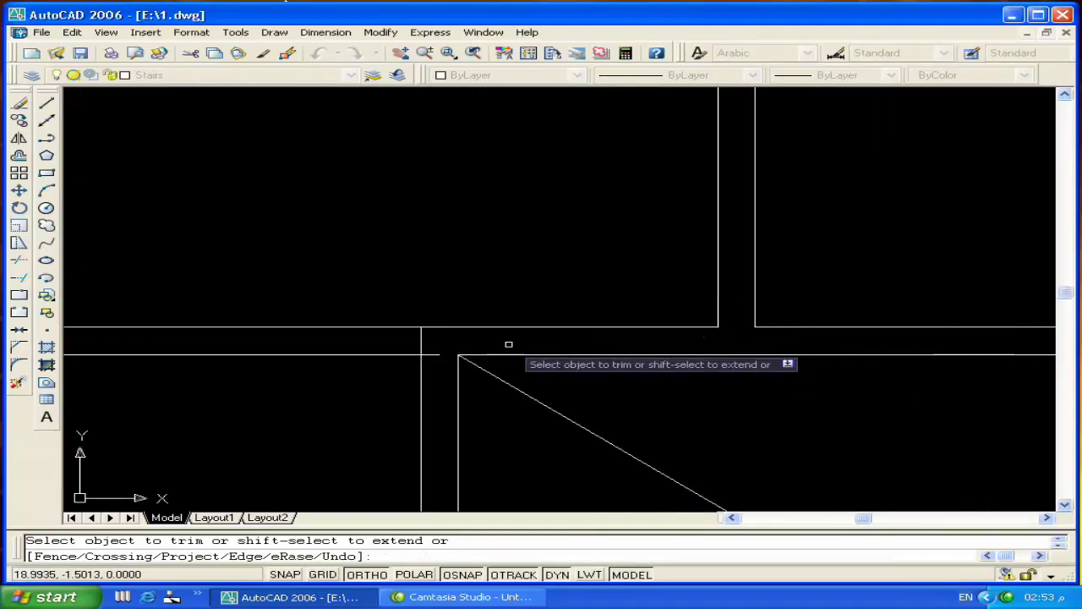
left_click(423, 336)
left_click(433, 364)
left_click(437, 343)
left_click(436, 365)
left_click(431, 325)
left_click(411, 341)
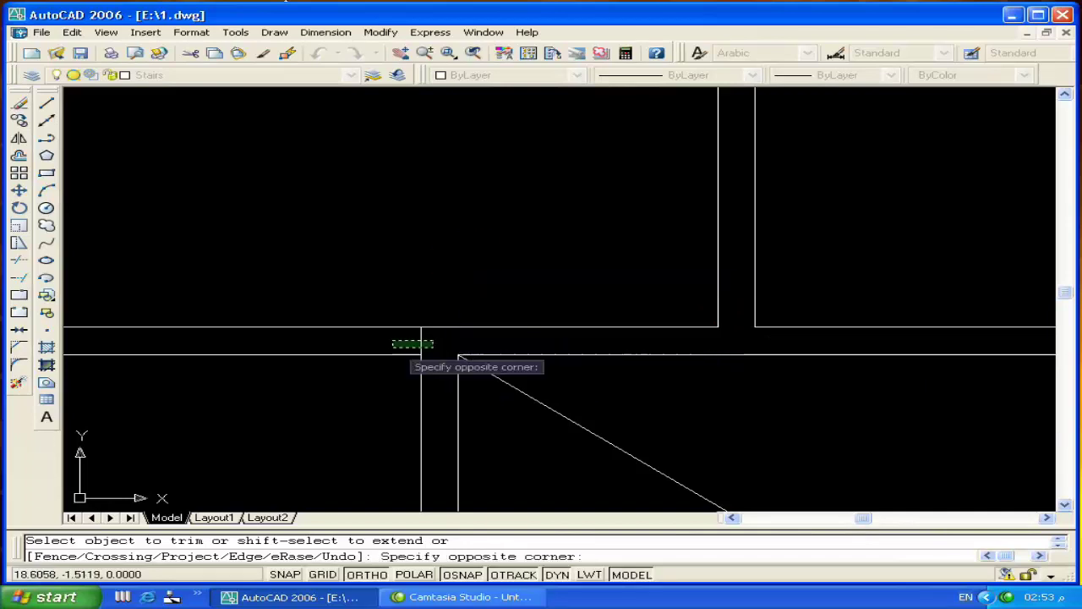
left_click(439, 359)
Trim the wall segments at two more junctions along the upper stair-core walls
scroll(688, 259, "down", 3)
scroll(416, 289, "down", 3)
scroll(454, 280, "up", 3)
scroll(466, 284, "up", 3)
left_click(479, 272)
left_click(415, 275)
left_click(444, 265)
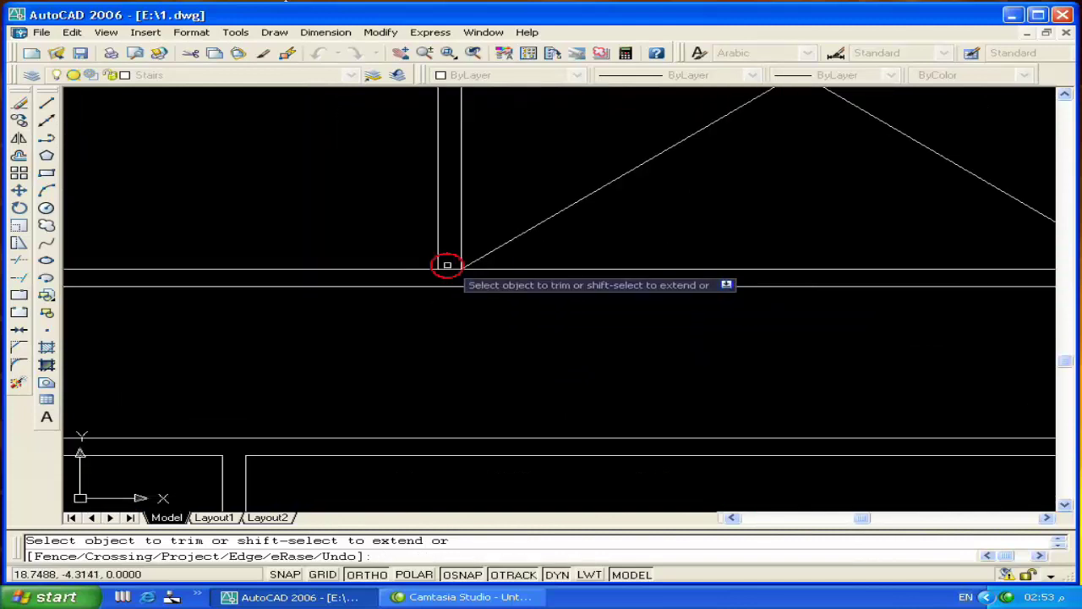
scroll(687, 274, "down", 3)
middle_click_drag(687, 274, 456, 275)
scroll(465, 266, "up", 3)
left_click(523, 269)
left_click(447, 273)
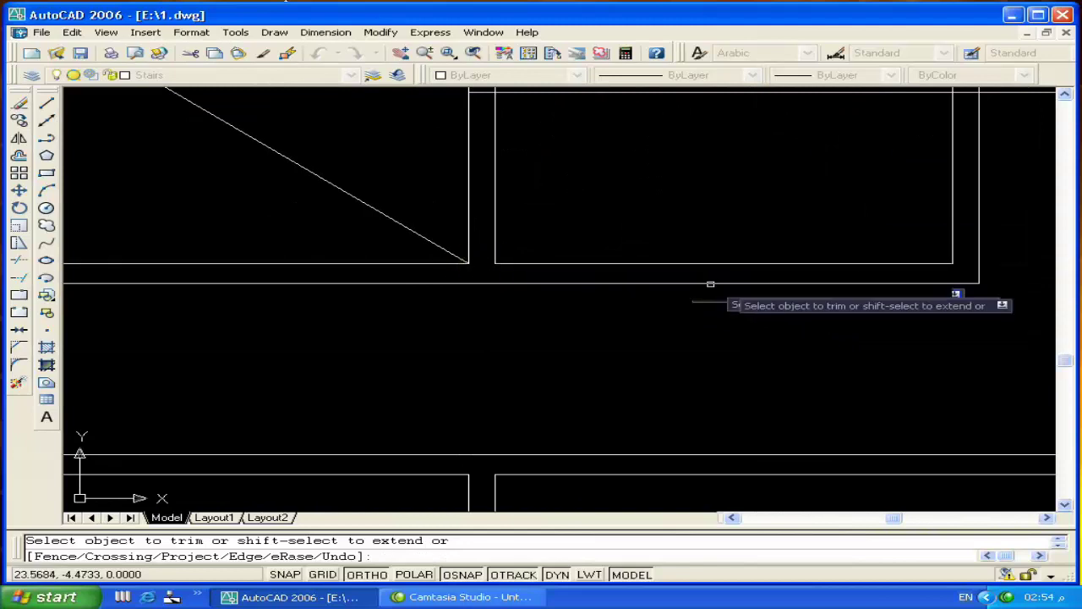
Remove the last lines and stubs running past the vertical walls further right
scroll(707, 285, "down", 3)
scroll(584, 266, "up", 3)
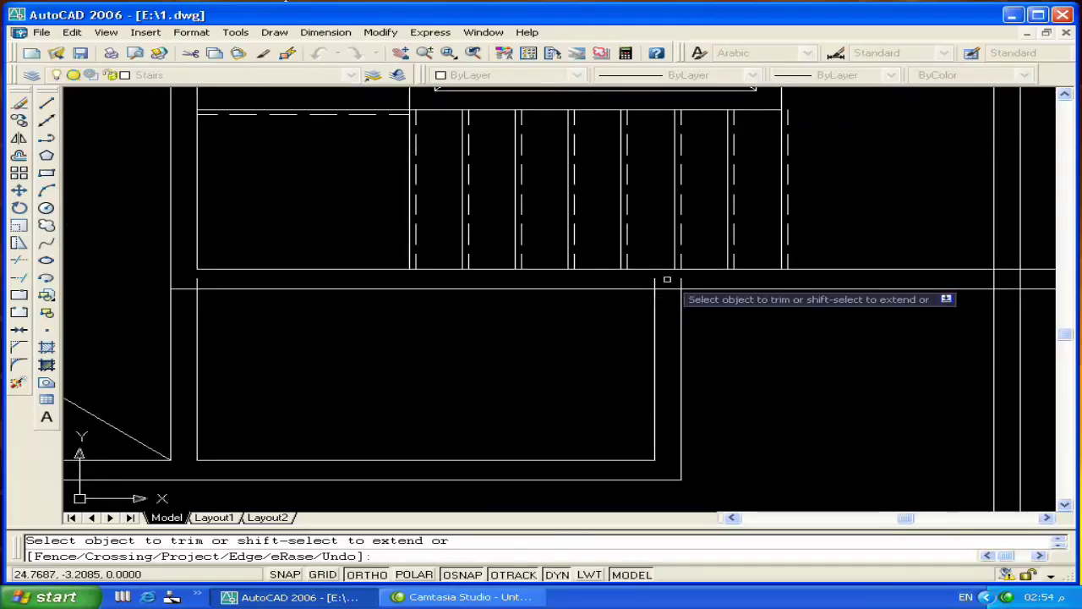
left_click(668, 289)
middle_click_drag(317, 296, 535, 304)
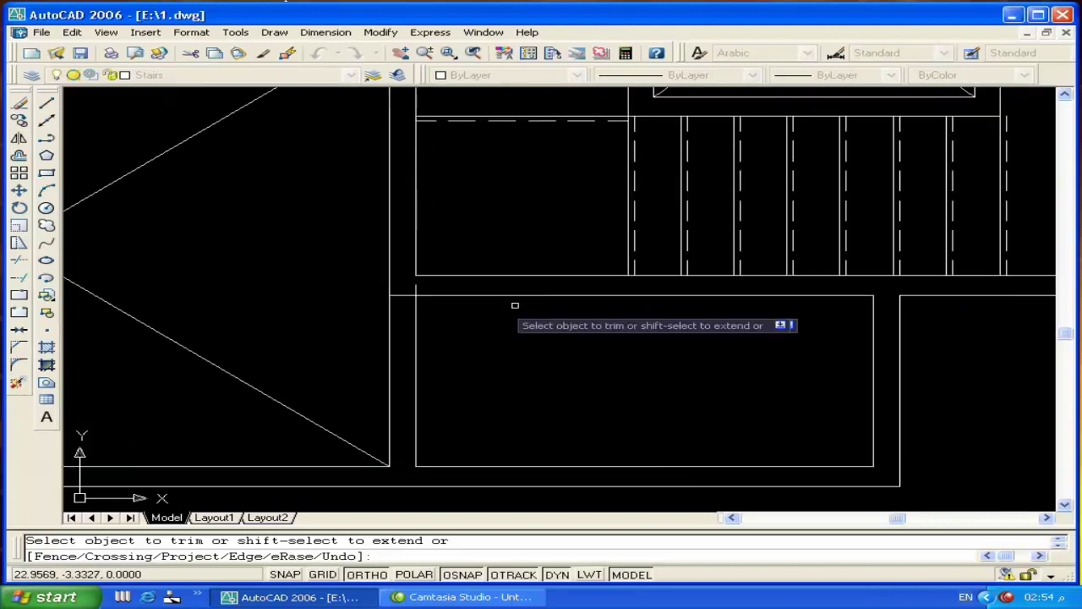
left_click(412, 286)
scroll(414, 253, "down", 5)
scroll(423, 254, "up", 1)
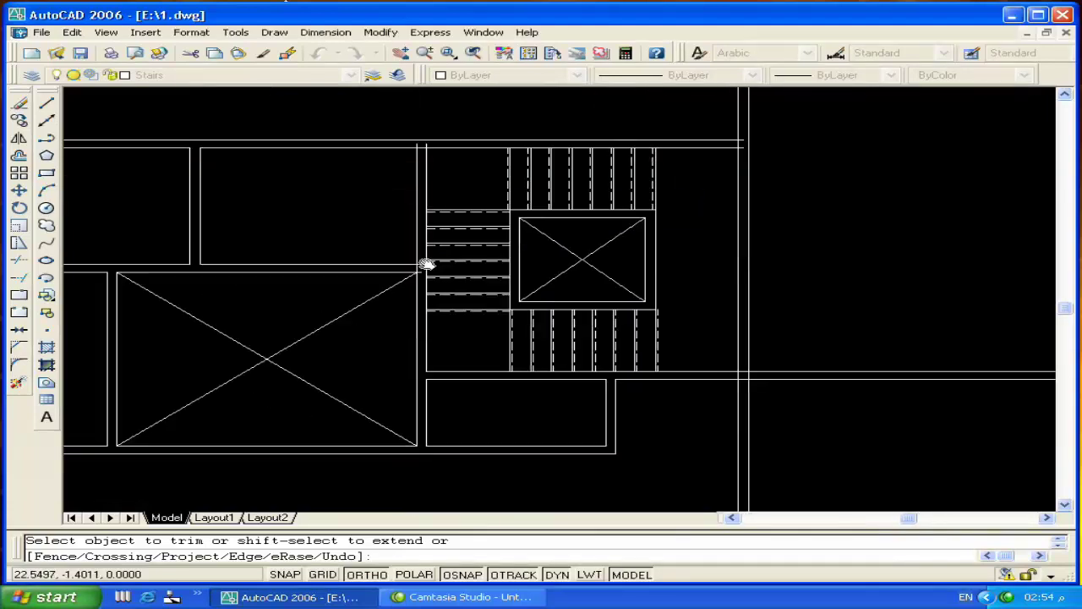
scroll(418, 260, "up", 6)
left_click(442, 273)
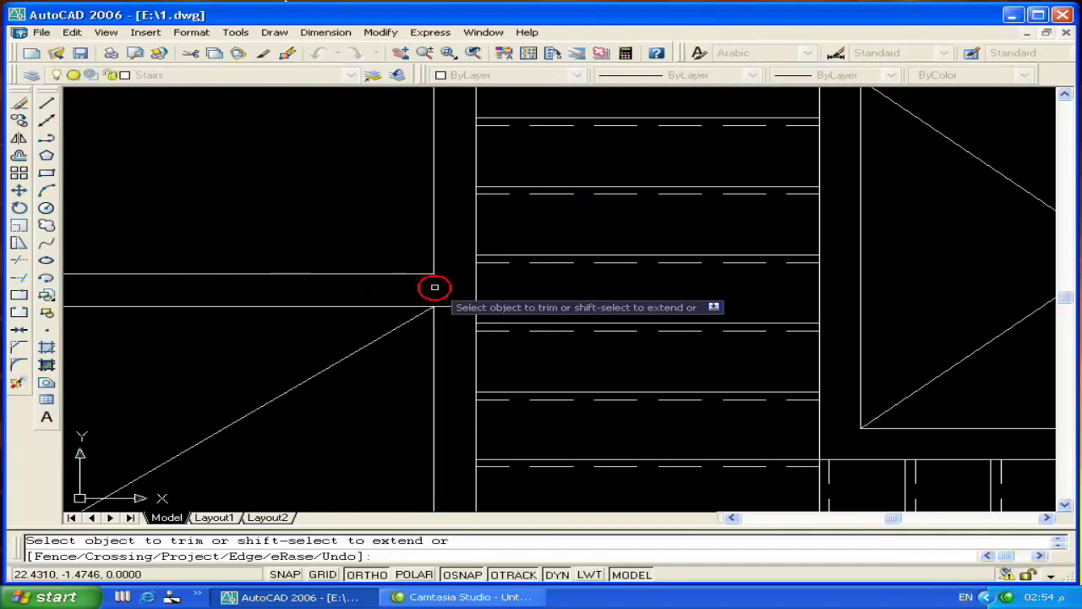
scroll(446, 307, "down", 5)
Trim the overlapping double-line wall ends at the first wall junction
scroll(372, 148, "up", 1)
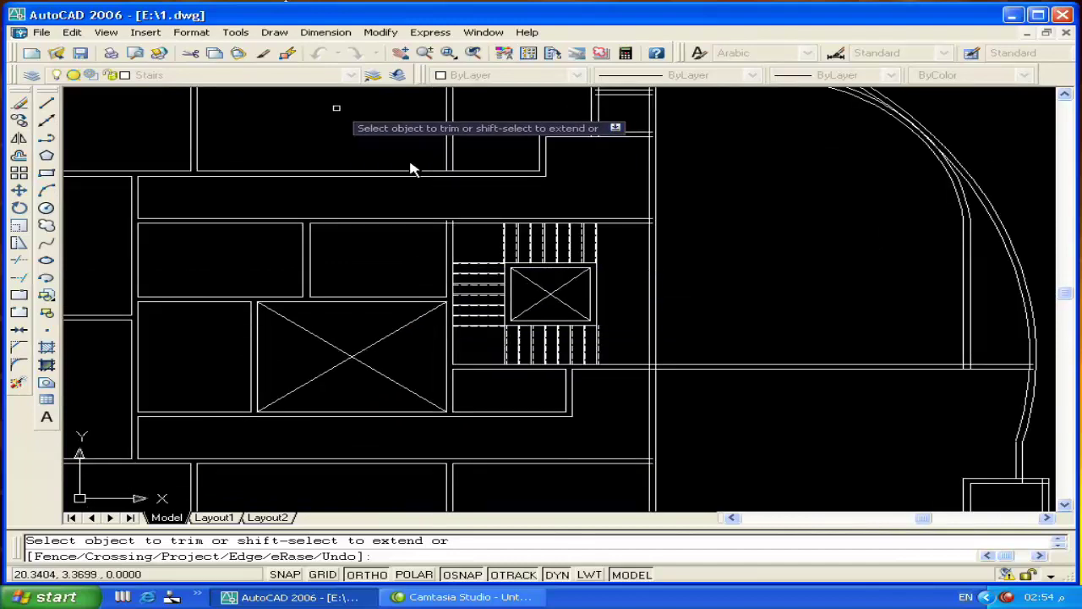
scroll(403, 248, "up", 2)
scroll(397, 253, "up", 3)
scroll(368, 210, "up", 2)
left_click(393, 223)
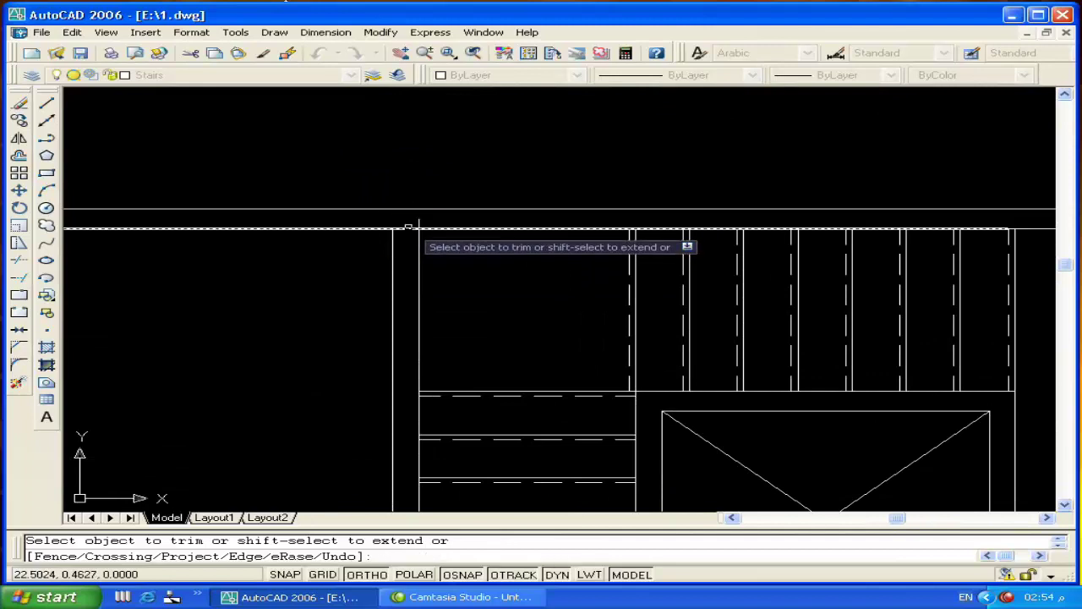
scroll(414, 221, "down", 4)
middle_click_drag(560, 201, 522, 261)
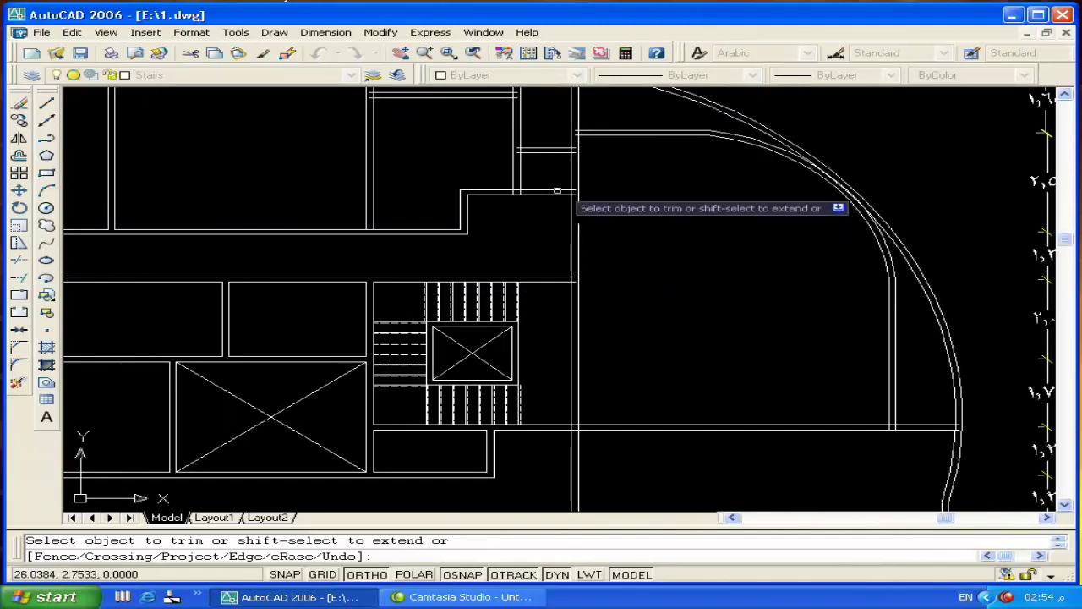
scroll(562, 194, "up", 2)
left_click(588, 212)
left_click(589, 217)
scroll(583, 220, "up", 2)
left_click(572, 222)
left_click(594, 181)
left_click(589, 199)
left_click(577, 211)
Trim the wall segments lying between the two vertical walls
scroll(575, 216, "down", 2)
scroll(507, 203, "up", 1)
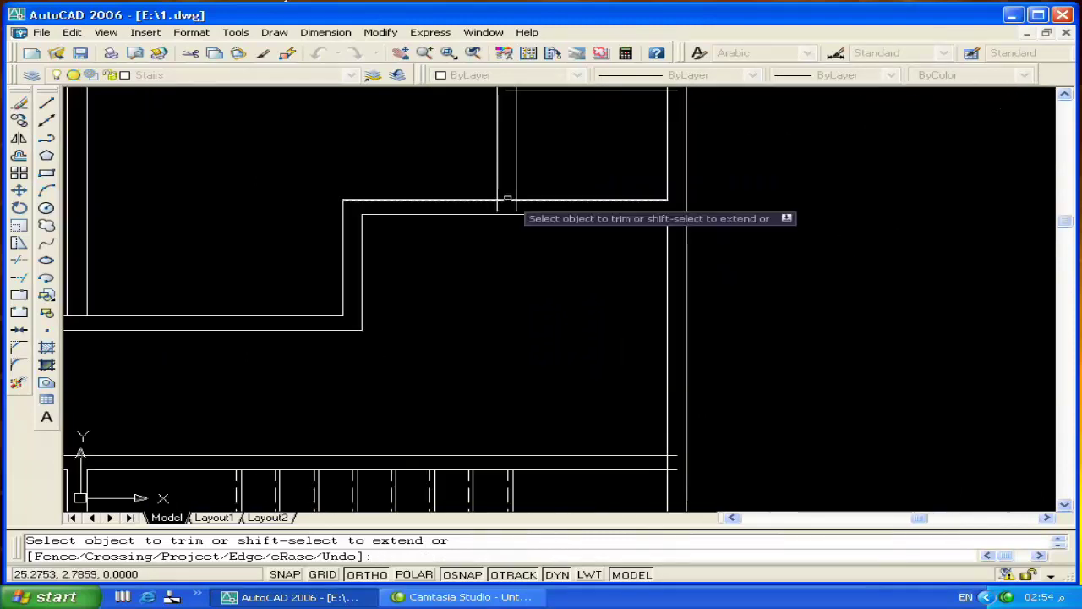
scroll(517, 203, "up", 2)
left_click(472, 208)
left_click(495, 191)
left_click(476, 207)
Trim the stubs past the vertical wall and the segment between the horizontal walls
middle_click_drag(326, 297, 466, 256)
scroll(466, 256, "down", 2)
middle_click_drag(567, 198, 600, 279)
scroll(606, 285, "up", 2)
scroll(667, 220, "up", 2)
left_click(667, 220)
left_click(655, 271)
left_click(657, 233)
left_click(613, 262)
Trim the stubs between the horizontal wall lines and left of the next junction
middle_click_drag(326, 261, 534, 276)
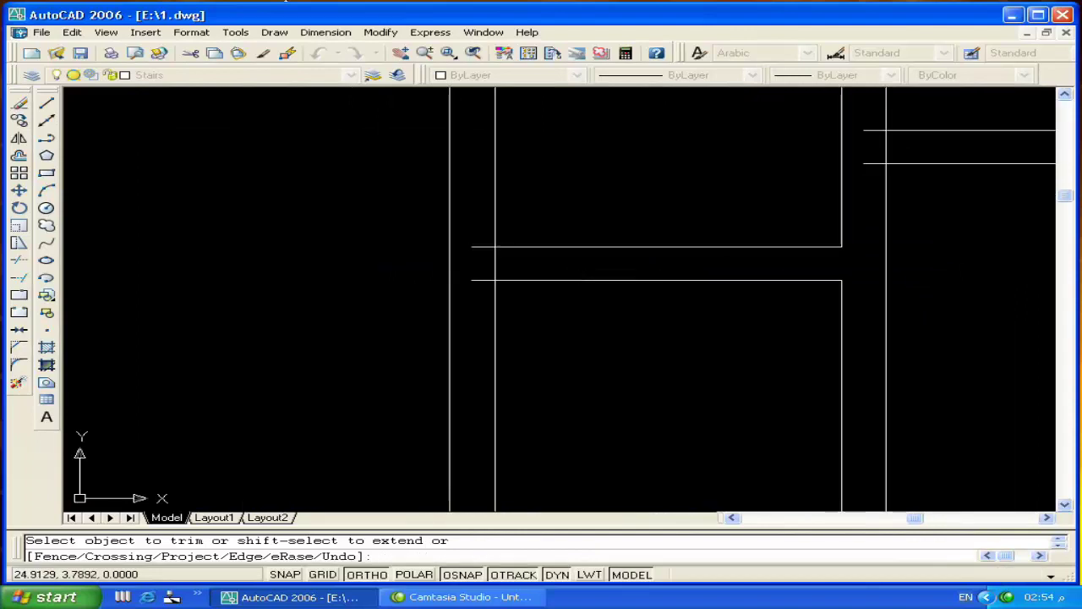
left_click(483, 237)
left_click(470, 315)
scroll(519, 191, "down", 2)
scroll(617, 253, "up", 2)
scroll(623, 324, "up", 2)
middle_click_drag(626, 392, 623, 354)
left_click(633, 333)
left_click(619, 381)
left_click(647, 358)
left_click(374, 164)
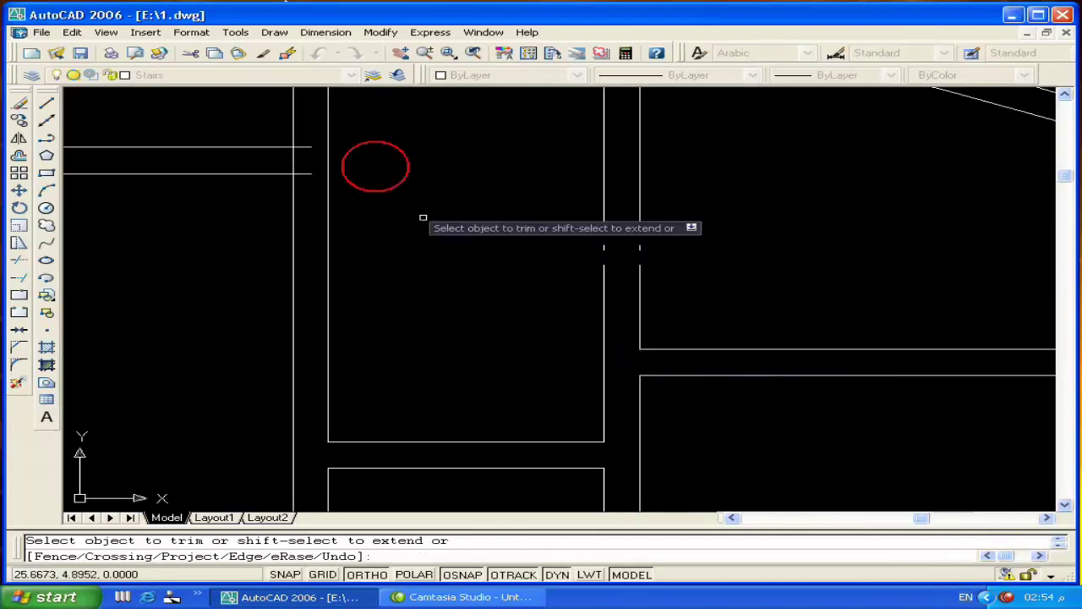
Trim the segments between two vertical lines and the vertical stubs above the wall
middle_click_drag(423, 217, 576, 334)
left_click(466, 246)
left_click(458, 301)
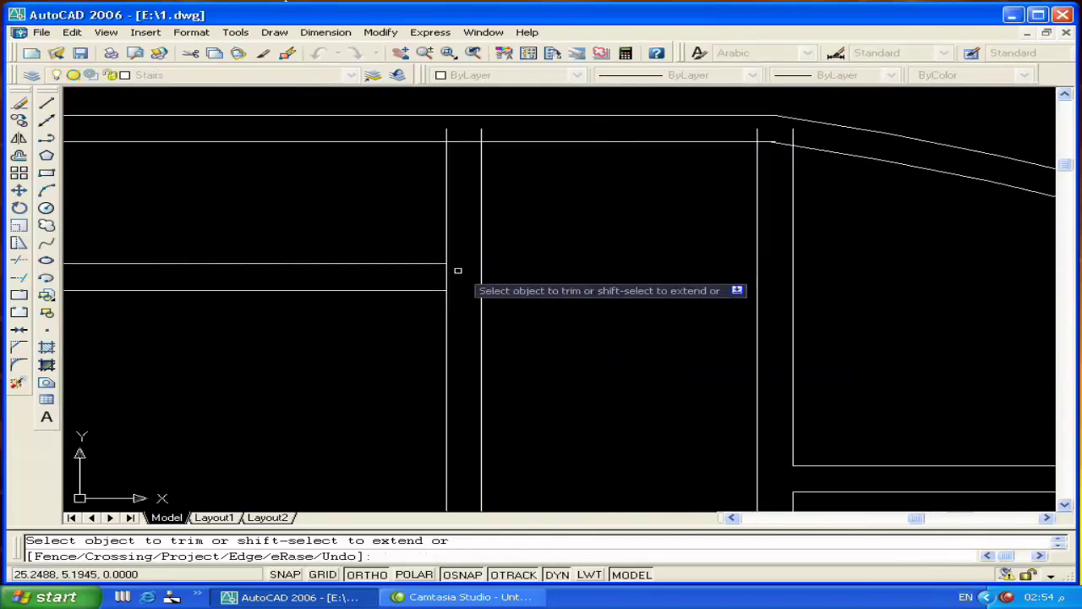
left_click(504, 129)
left_click(418, 133)
left_click(474, 133)
left_click(461, 164)
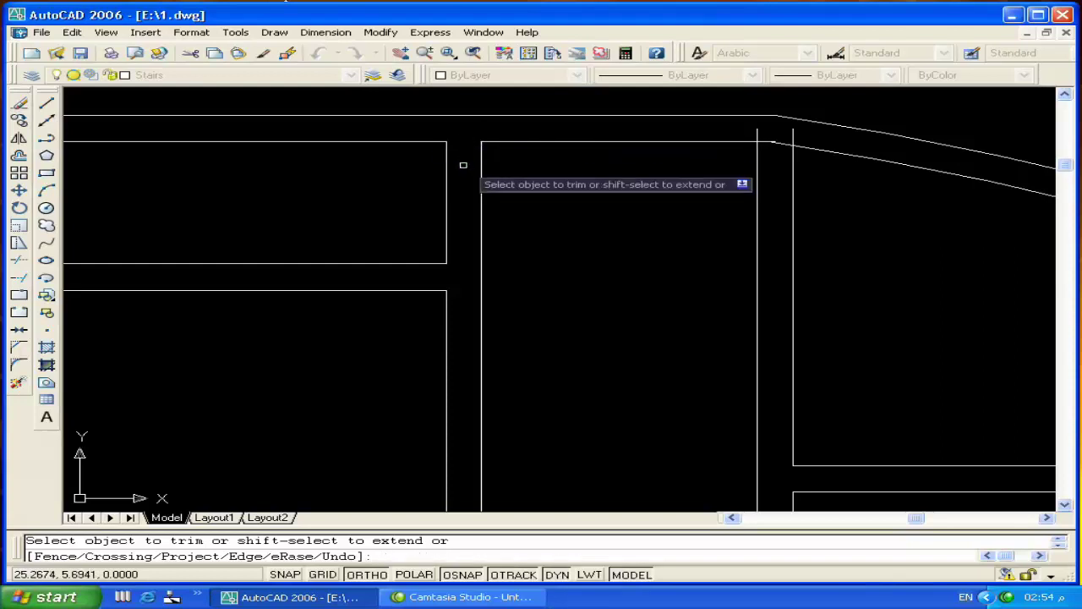
Trim the lines at the curved wall corner and select the leftover short stray line
left_click(790, 129)
left_click(750, 133)
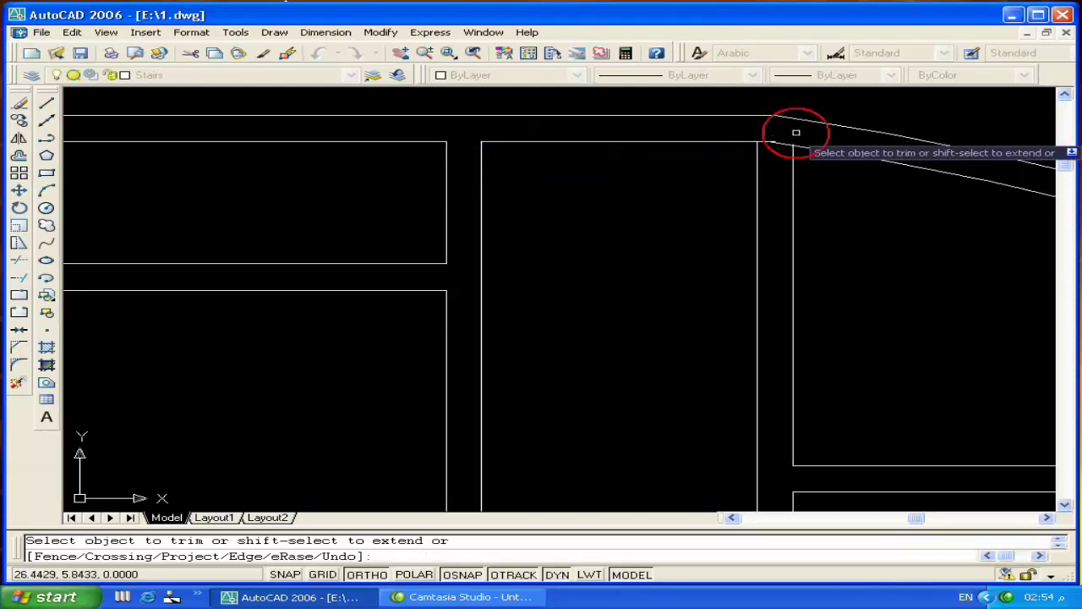
left_click(784, 142)
scroll(769, 142, "down", 1)
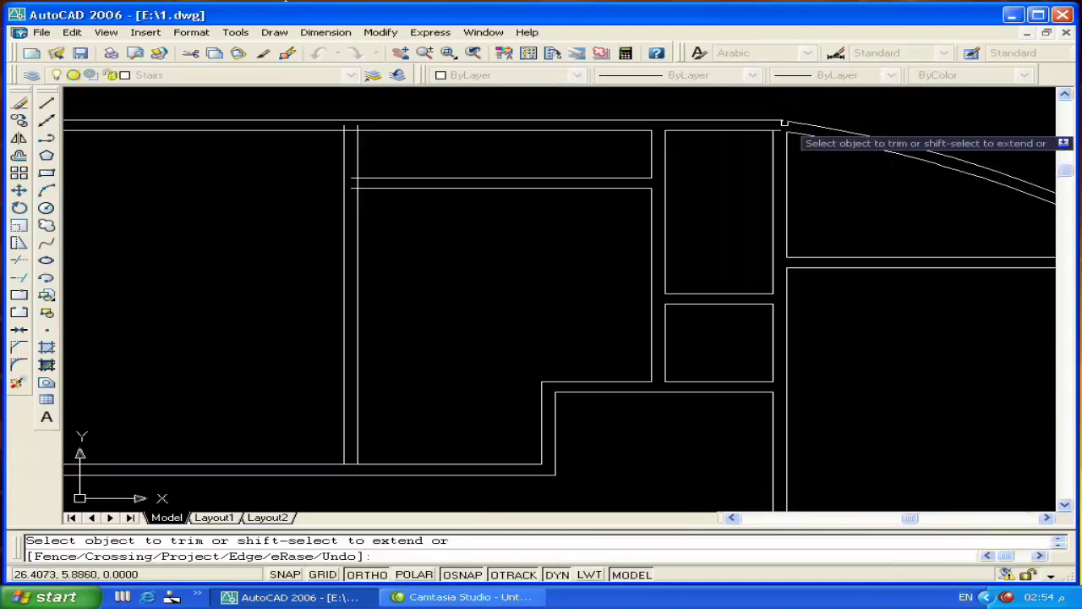
scroll(777, 135, "up", 2)
scroll(778, 136, "up", 2)
left_click(775, 140)
left_click(850, 113)
key("Escape")
left_click(844, 112)
left_click(781, 146)
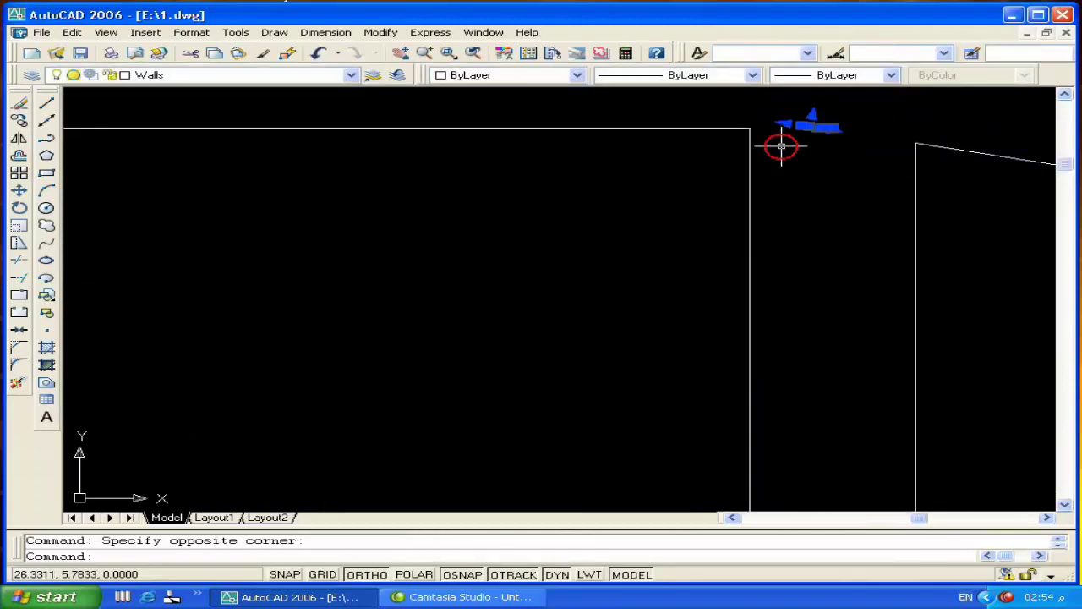
Rerun TRIM on the vertical wall top and the segment between walls, then undo the last trim
scroll(790, 134, "down", 2)
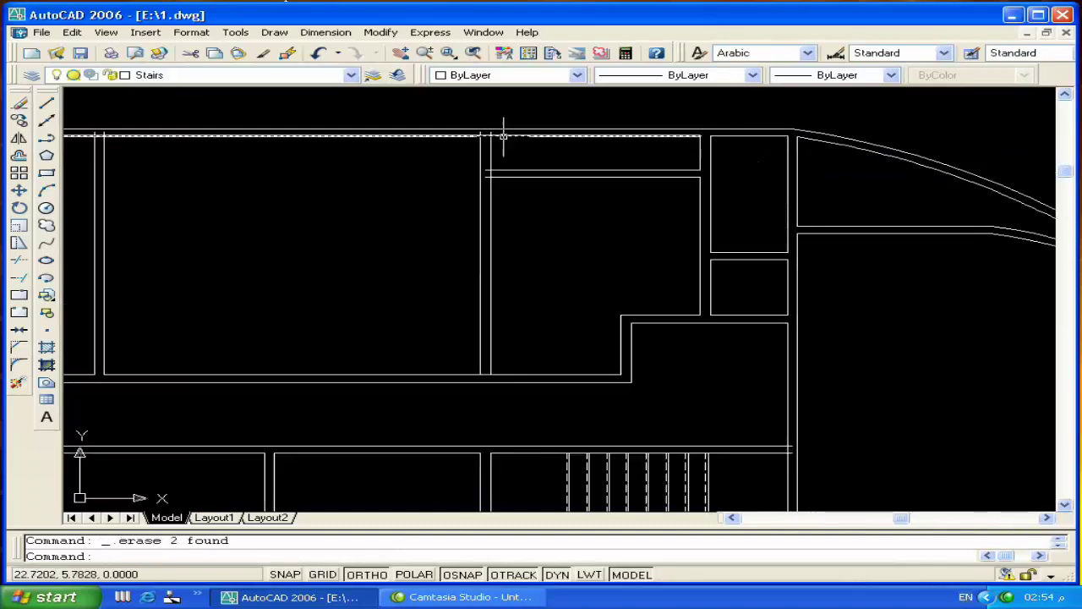
scroll(503, 135, "up", 5)
type("tr")
key("Return")
key("Return")
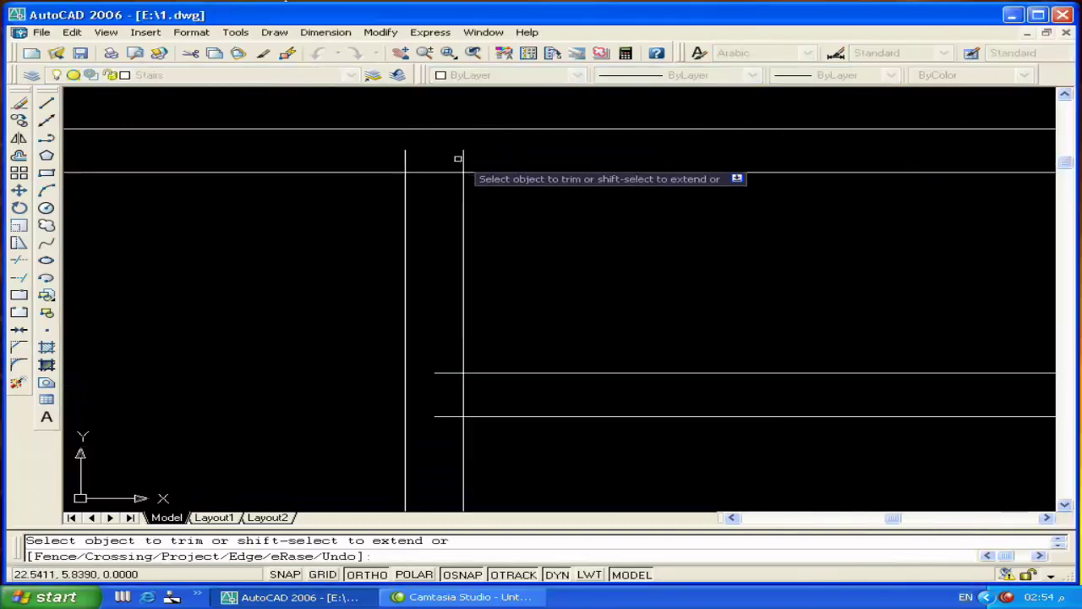
left_click(406, 155)
left_click(430, 177)
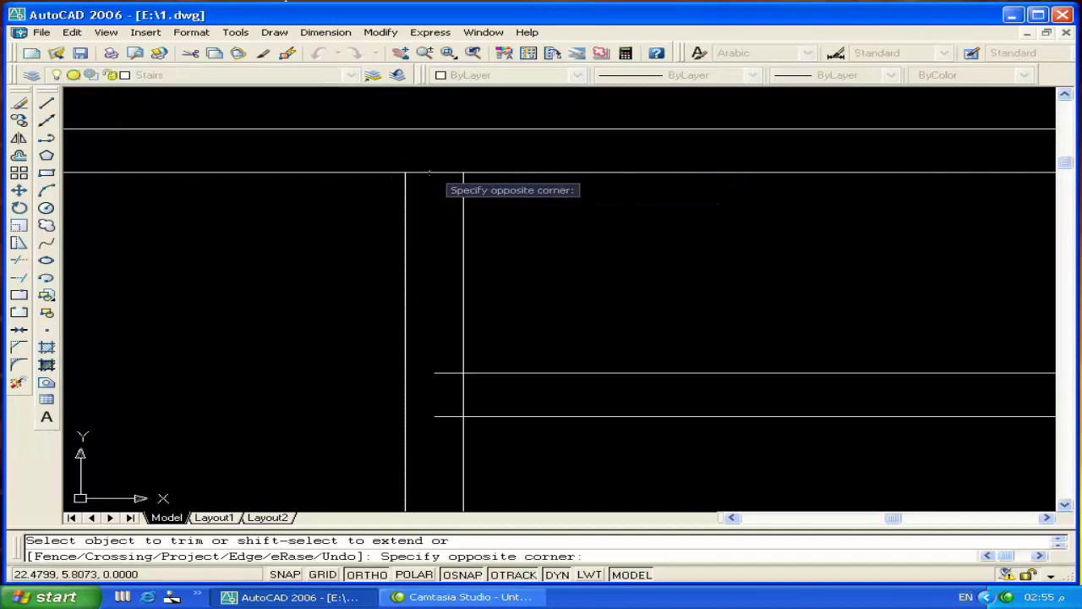
left_click(415, 161)
scroll(533, 156, "down", 5)
middle_click_drag(533, 156, 581, 157)
scroll(583, 216, "up", 3)
scroll(475, 177, "up", 3)
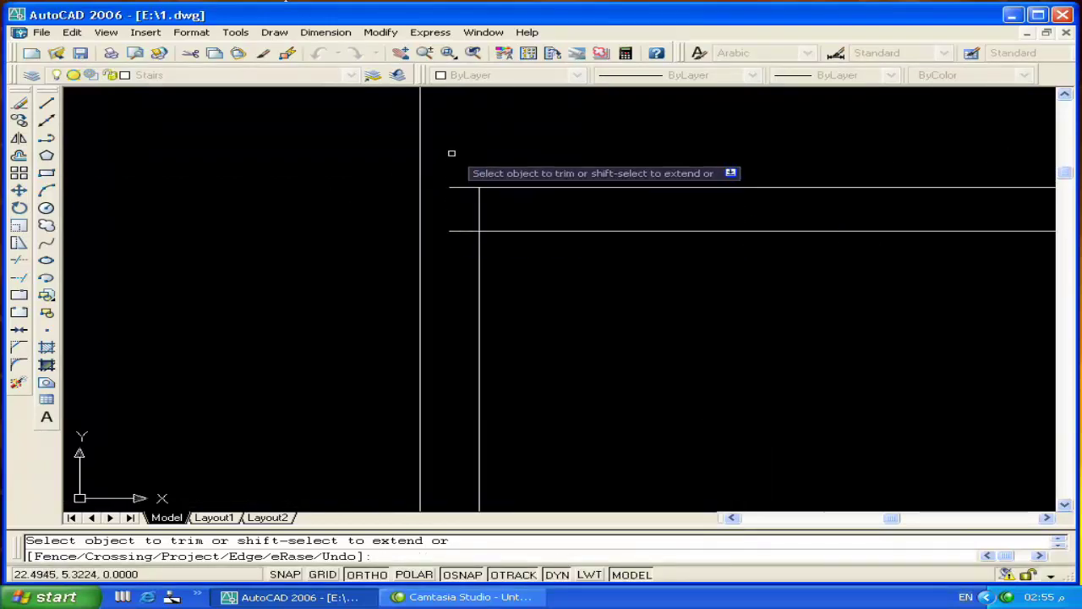
middle_click_drag(449, 153, 422, 228)
key("Escape")
left_click(319, 52)
Trim the vertical line tops above the wall and the lines at the next junctions
type("t")
key("Return")
key("Return")
left_click(476, 155)
left_click(382, 177)
left_click(420, 202)
left_click(441, 183)
middle_click_drag(422, 381, 455, 257)
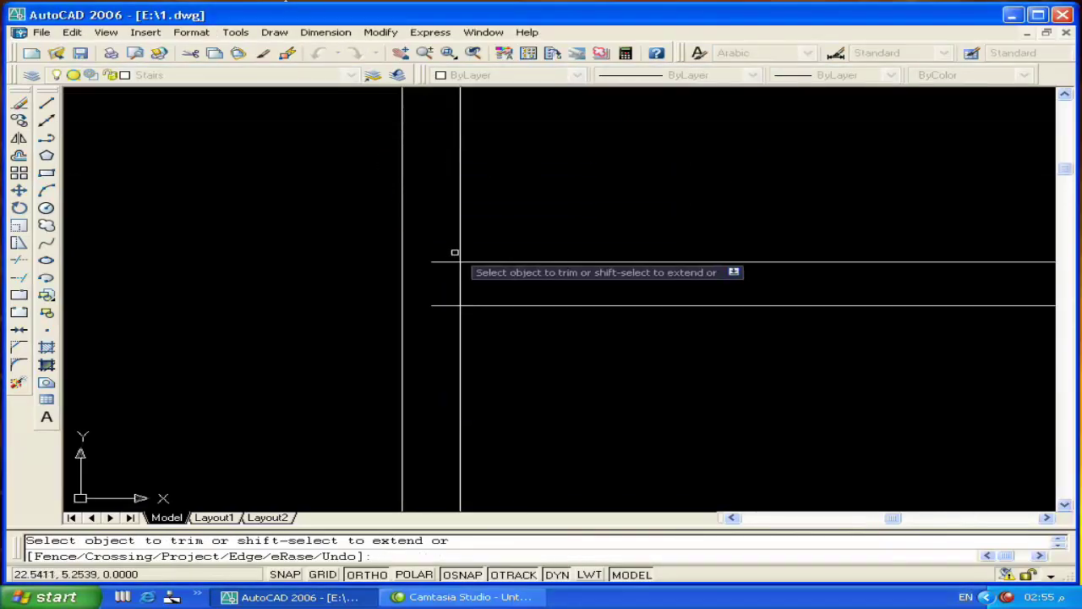
left_click(481, 287)
left_click(442, 302)
scroll(500, 241, "down", 3)
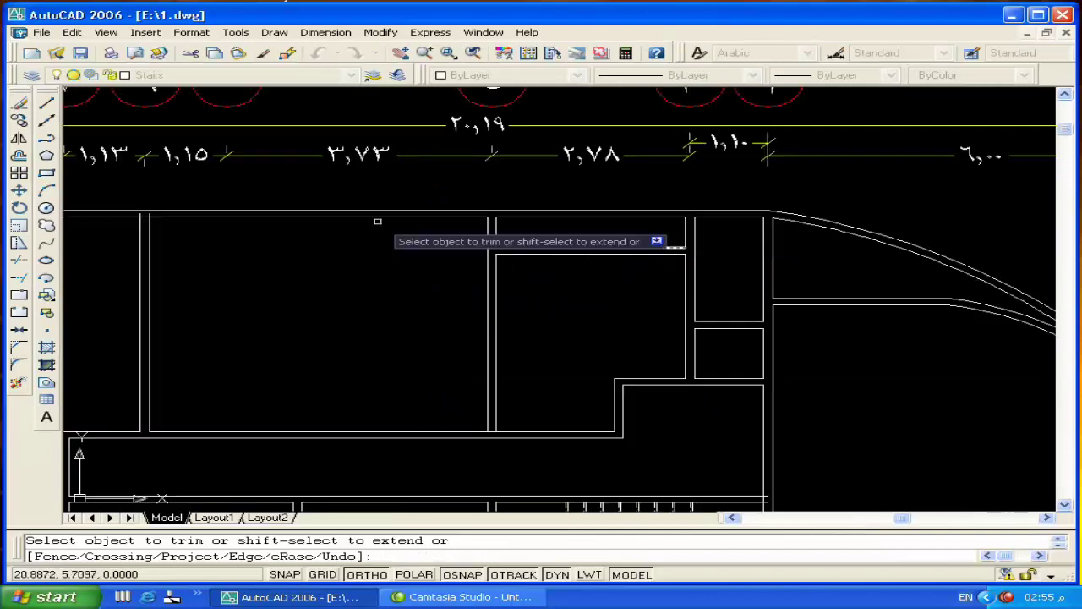
scroll(310, 203, "up", 5)
Trim the short horizontal segments between the two vertical wall lines
left_click(394, 252)
left_click(313, 264)
left_click(346, 267)
left_click(338, 300)
middle_click_drag(339, 406, 345, 291)
scroll(350, 244, "down", 3)
scroll(495, 343, "up", 3)
Trim the vertical wall lines crossing the corridor near the stair core
middle_click_drag(495, 343, 674, 243)
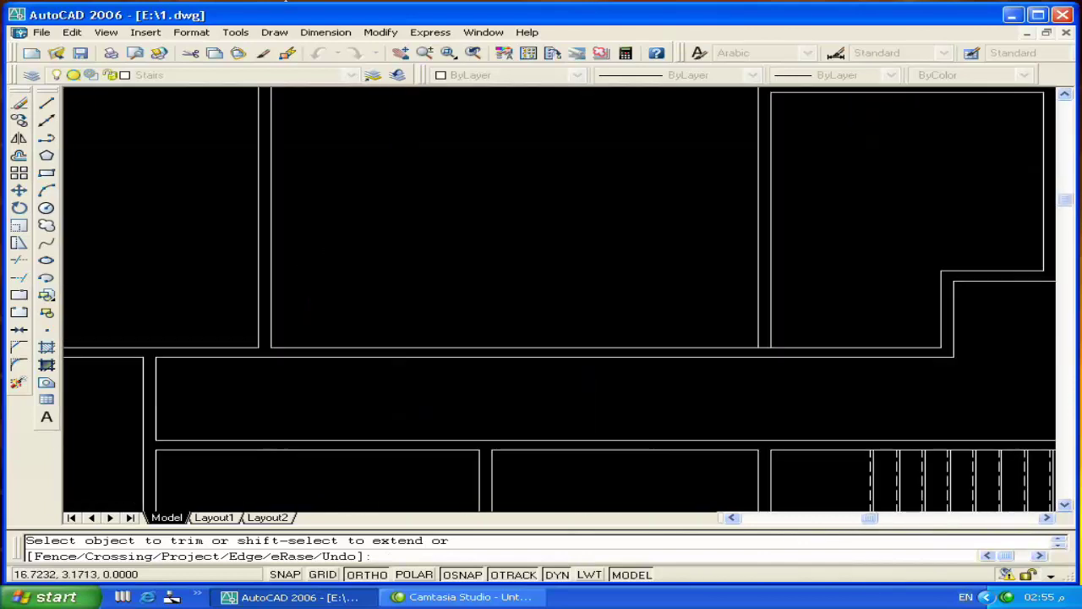
scroll(714, 348, "up", 5)
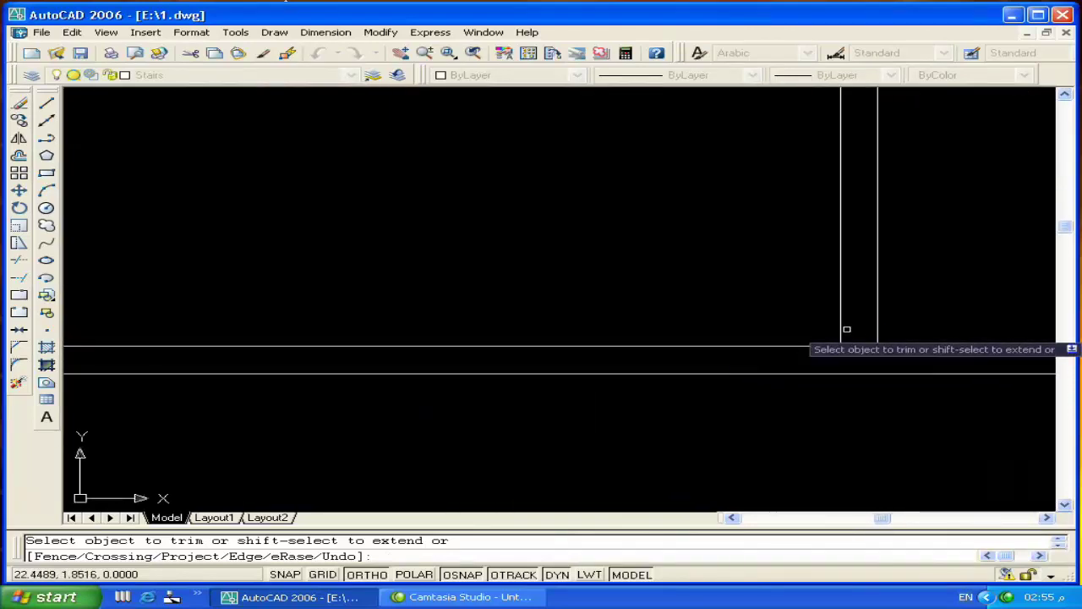
scroll(402, 191, "down", 4)
scroll(374, 187, "up", 3)
scroll(382, 221, "down", 4)
scroll(634, 325, "up", 3)
middle_click_drag(635, 324, 428, 309)
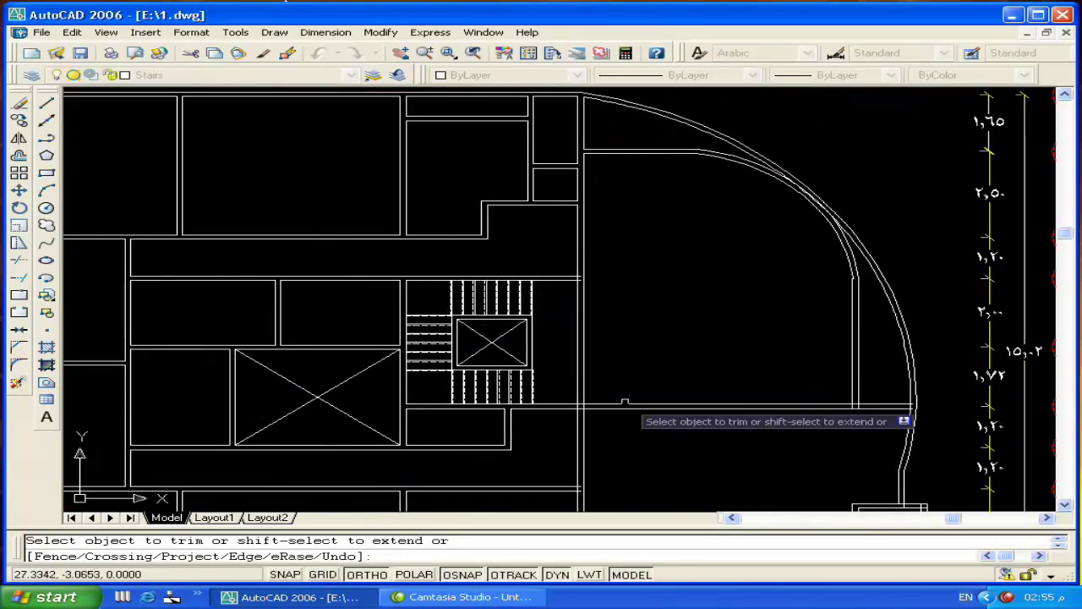
scroll(599, 394, "up", 5)
left_click(545, 364)
left_click(508, 366)
left_click(531, 354)
left_click(531, 391)
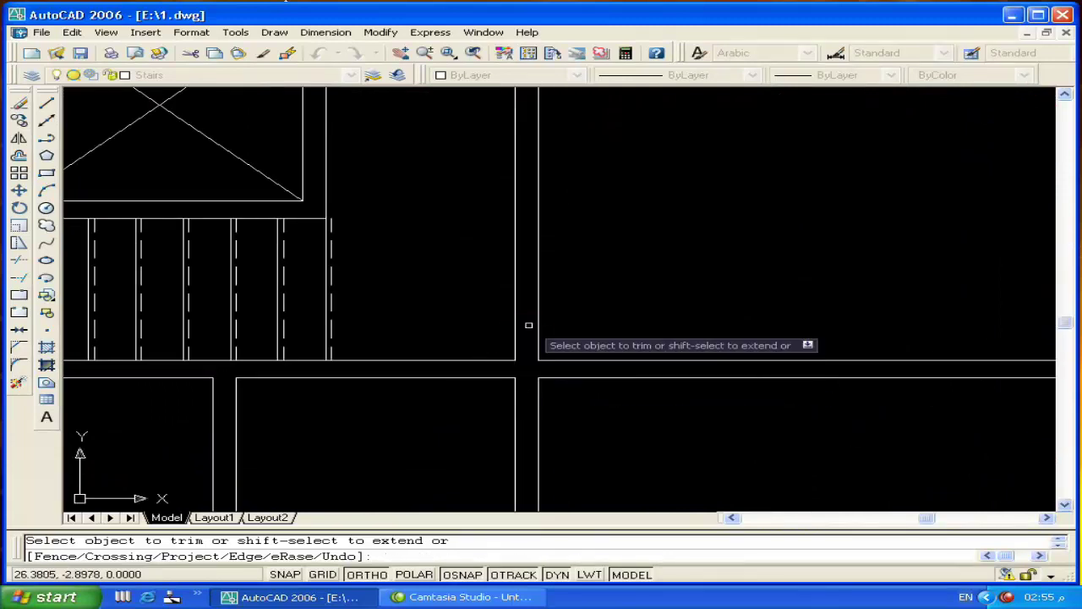
Trim the corridor wall ends at the junction and the nearby wall stub
scroll(597, 414, "down", 3)
scroll(438, 292, "up", 5)
left_click(444, 292)
left_click(440, 330)
scroll(435, 312, "up", 3)
scroll(436, 312, "down", 4)
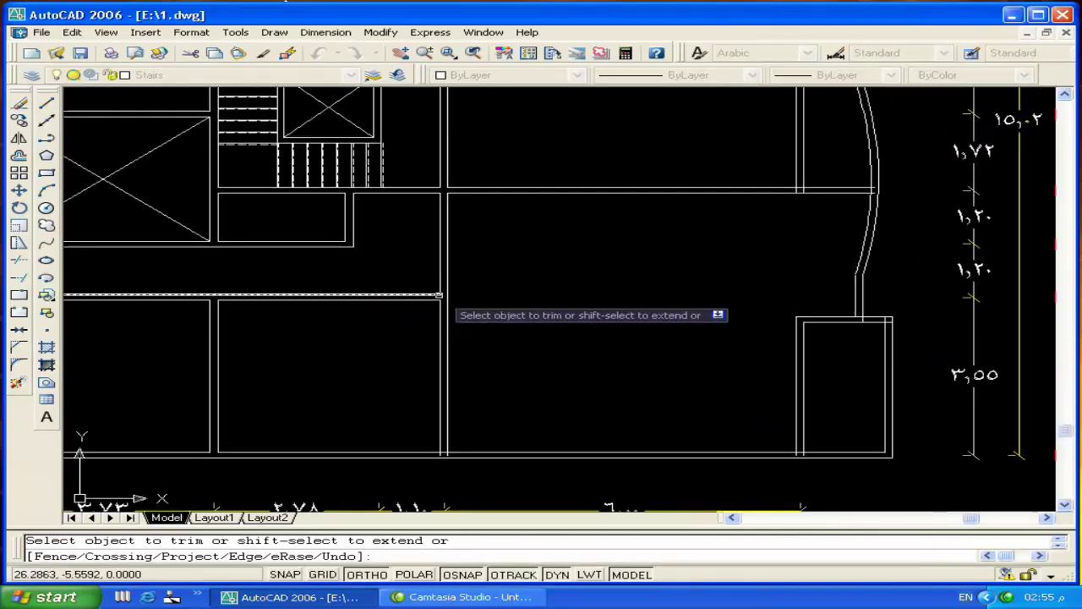
scroll(404, 419, "up", 4)
left_click(397, 370)
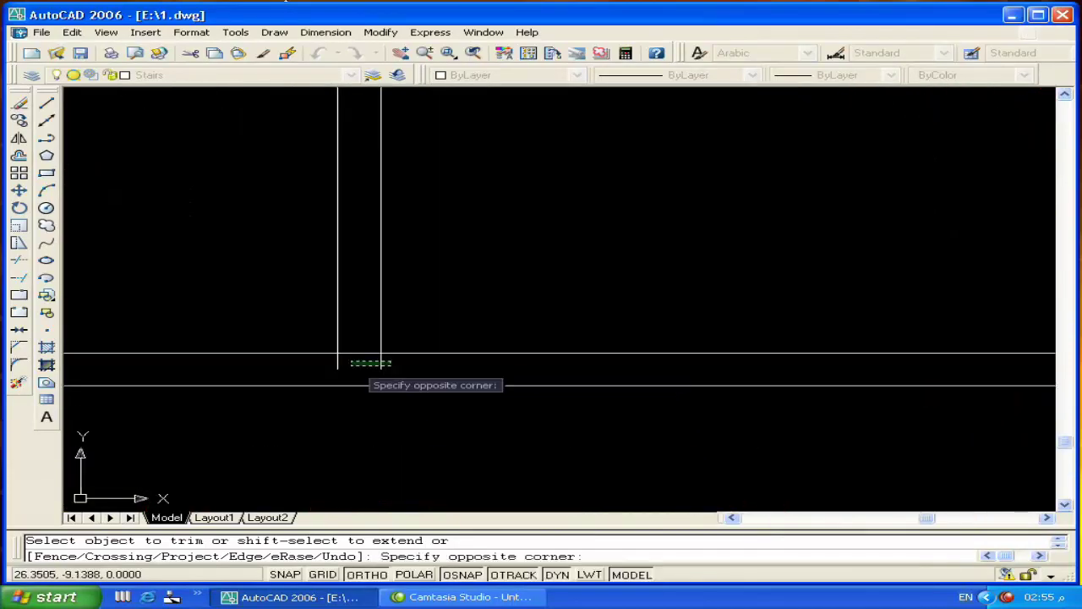
left_click(351, 352)
scroll(351, 352, "down", 4)
Trim the wall stubs below the horizontal wall
middle_click_drag(580, 345, 451, 341)
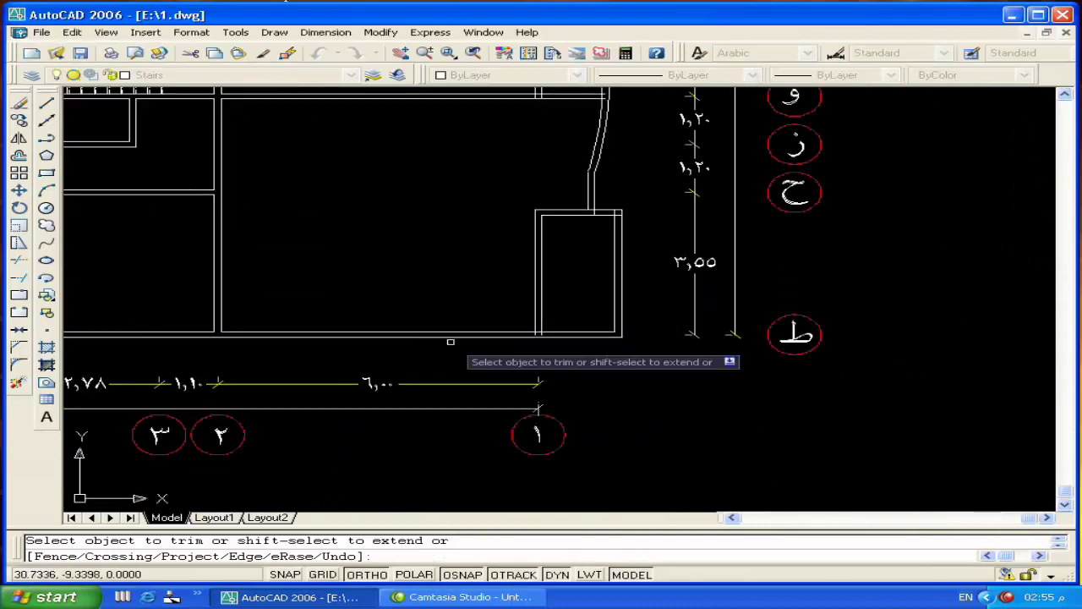
scroll(452, 341, "up", 4)
left_click(451, 276)
left_click(328, 281)
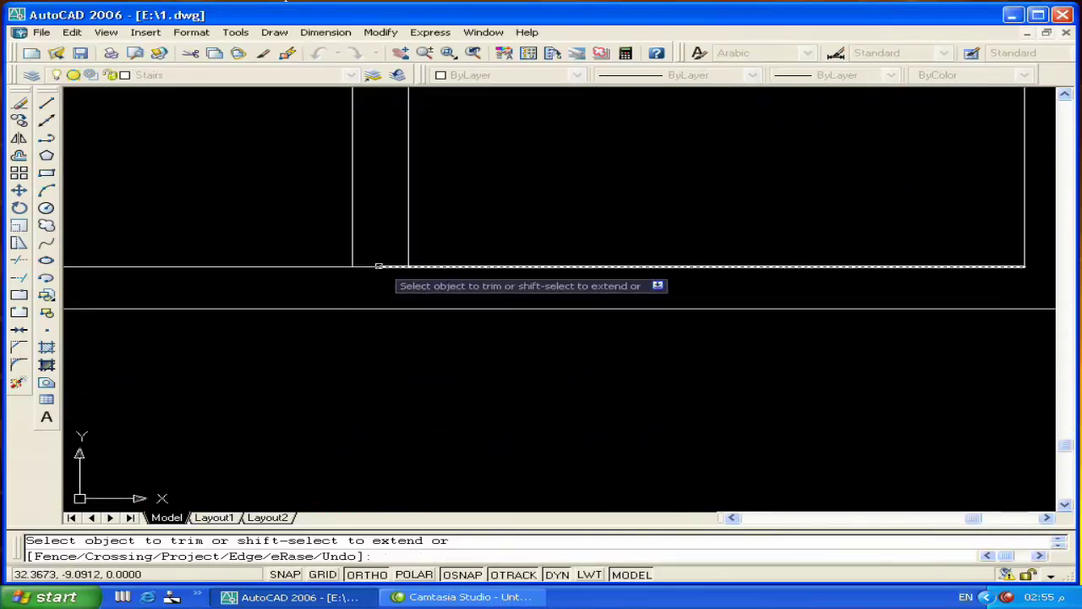
Trim three wall segments at the stub-wall junction near the 1,20 dimension
scroll(378, 264, "down", 5)
middle_click_drag(381, 258, 346, 364)
scroll(465, 189, "up", 5)
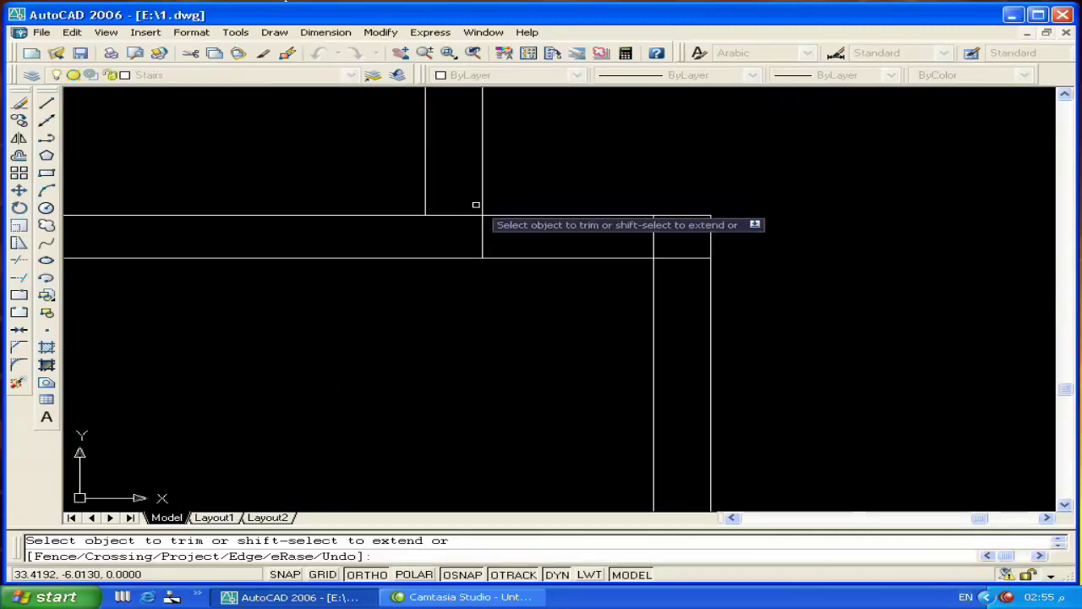
left_click(489, 233)
left_click(460, 243)
left_click(676, 235)
left_click(613, 243)
left_click(686, 243)
left_click(674, 286)
Trim the horizontal wall lines where they meet the curved wall arcs
scroll(660, 322, "down", 2)
mouse_move(657, 321)
middle_mouse_down()
mouse_move(584, 219)
mouse_move(580, 355)
middle_mouse_up()
scroll(580, 355, "up", 1)
mouse_move(557, 195)
middle_mouse_down()
mouse_move(524, 201)
mouse_move(505, 285)
middle_mouse_up()
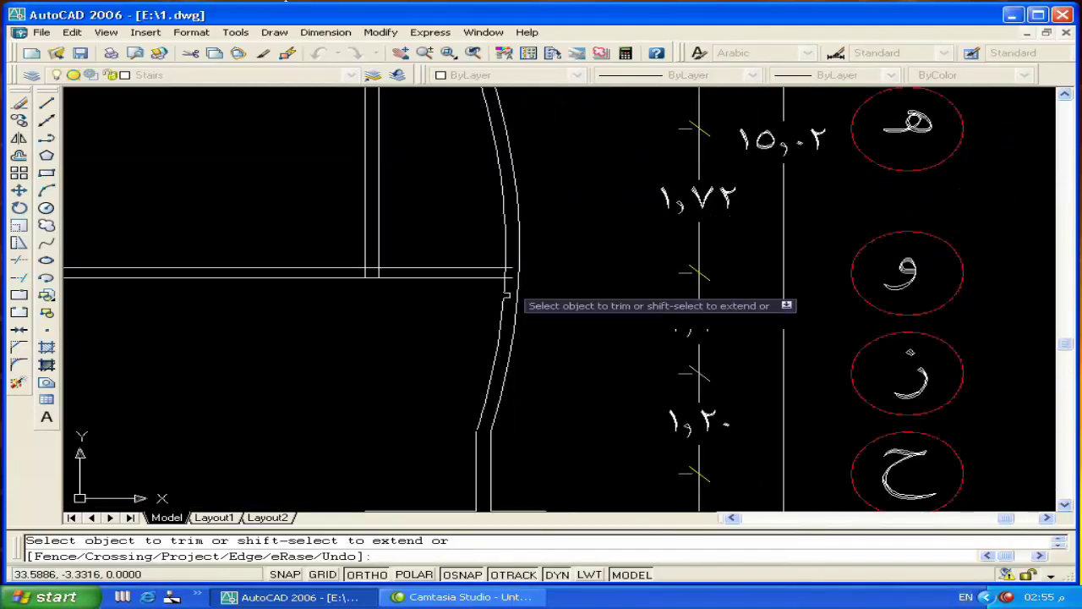
scroll(508, 254, "up", 4)
left_click(520, 254)
left_click(504, 270)
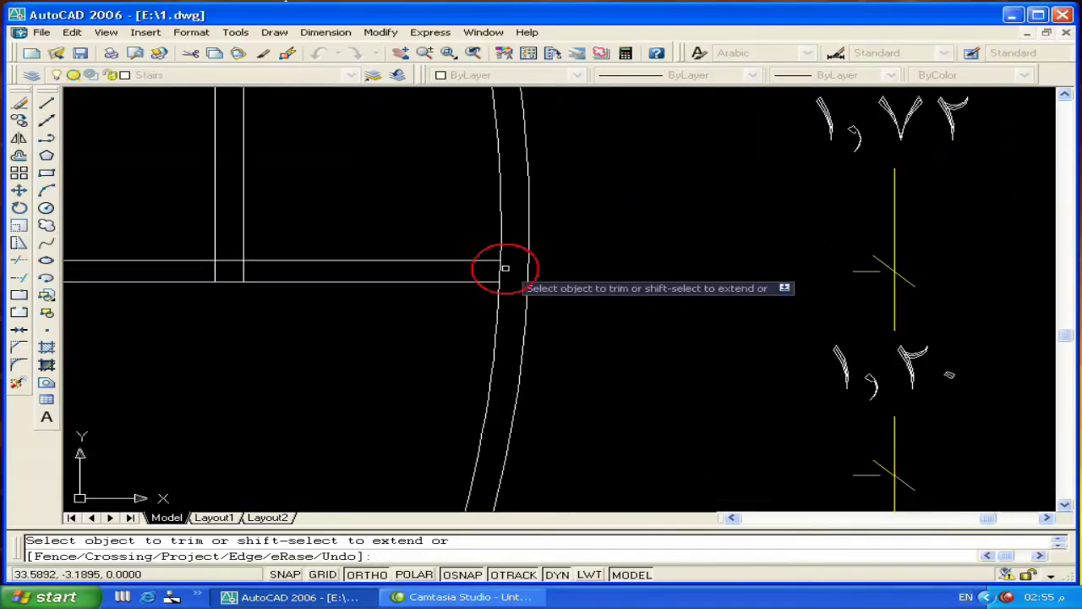
left_click(232, 255)
left_click(242, 267)
left_click(258, 269)
left_click(188, 272)
Pan and zoom across the arc and stair area to review the trimmed junctions
scroll(279, 245, "down", 2)
middle_click_drag(292, 226, 292, 404)
middle_click_drag(431, 244, 592, 273)
middle_click_drag(309, 212, 511, 250)
scroll(456, 234, "down", 3)
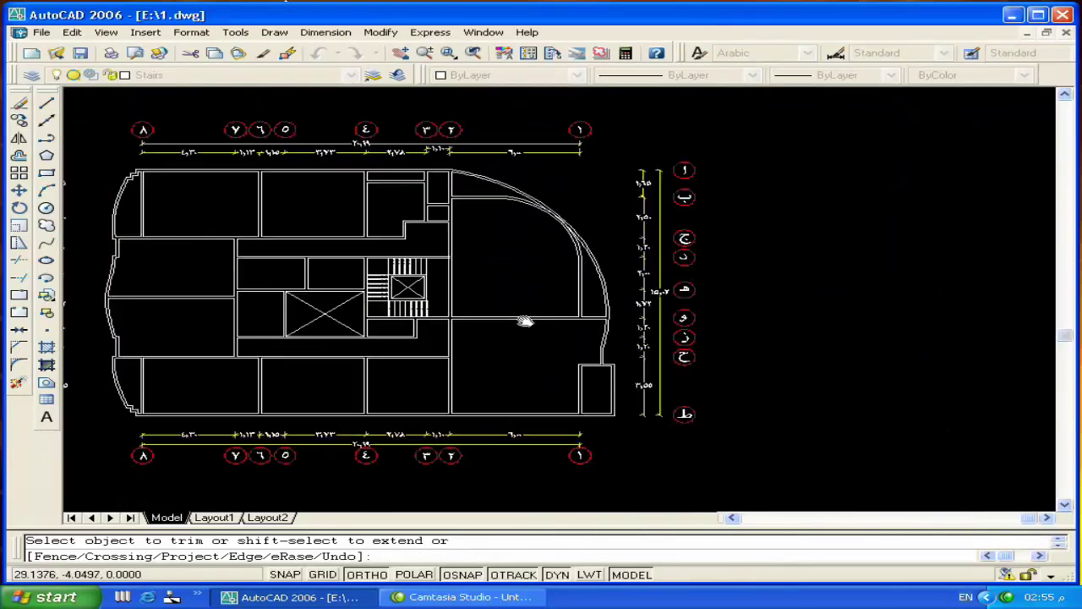
scroll(249, 263, "up", 2)
scroll(237, 245, "up", 2)
scroll(237, 245, "down", 3)
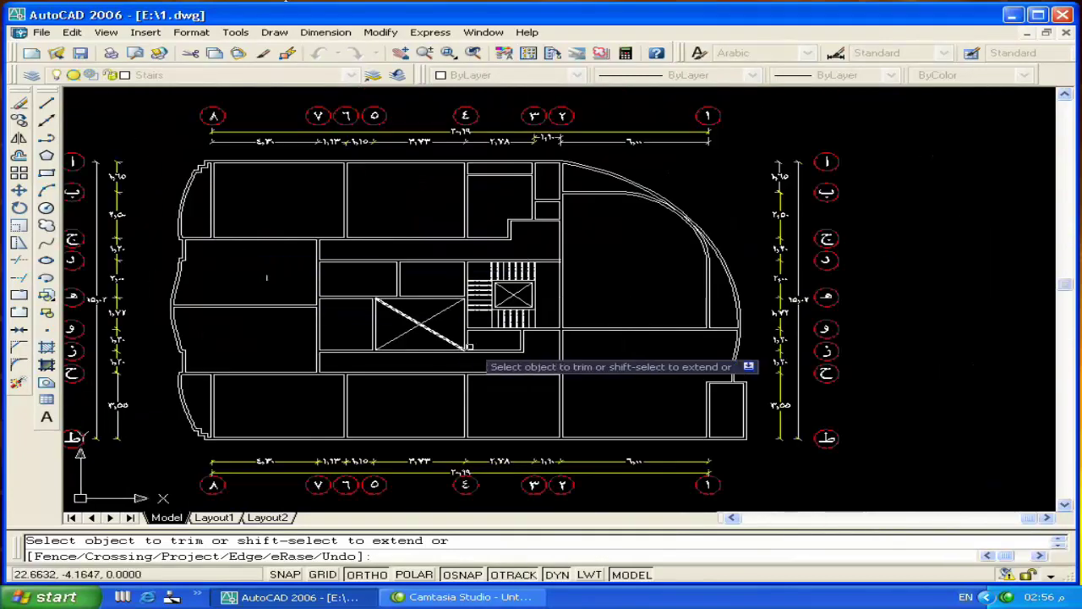
End the trim, turn on the axis layer to show the red axis lines, and save the drawing
key("Return")
left_click(236, 76)
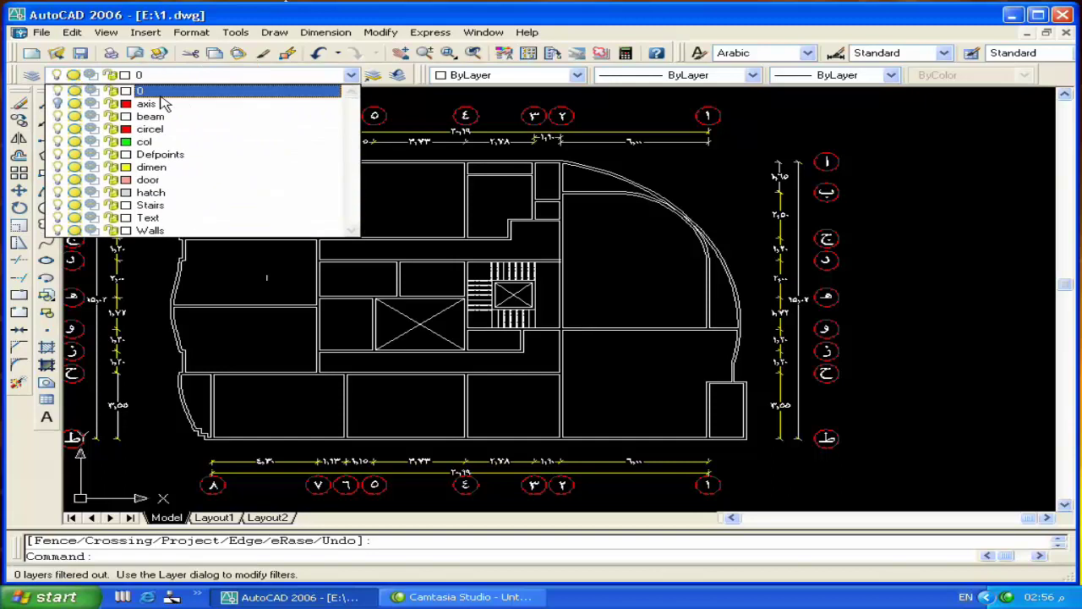
left_click(73, 103)
left_click(150, 205)
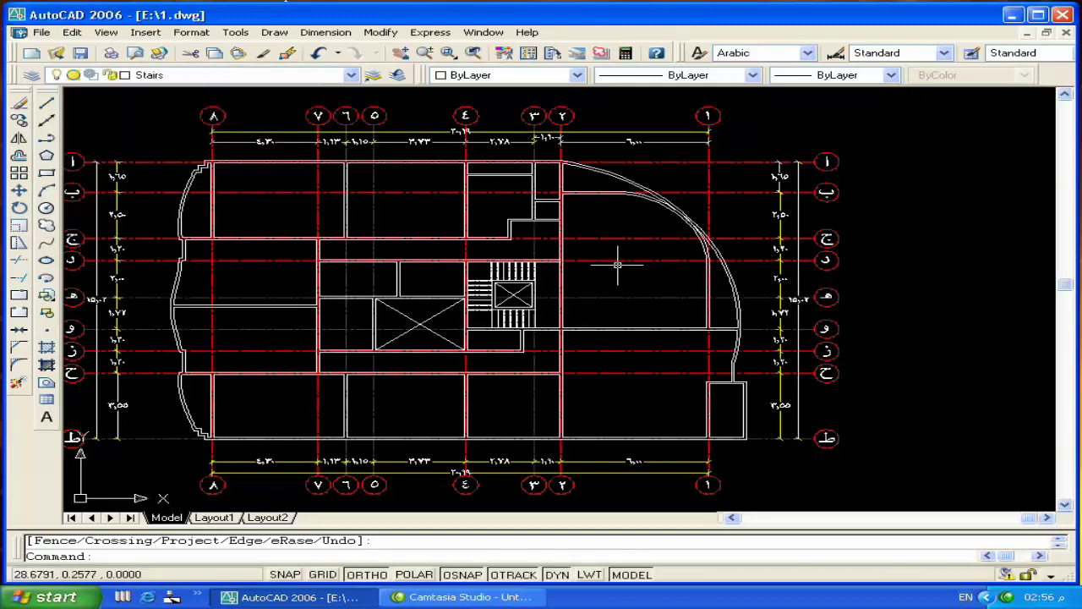
middle_click_drag(614, 363, 646, 322)
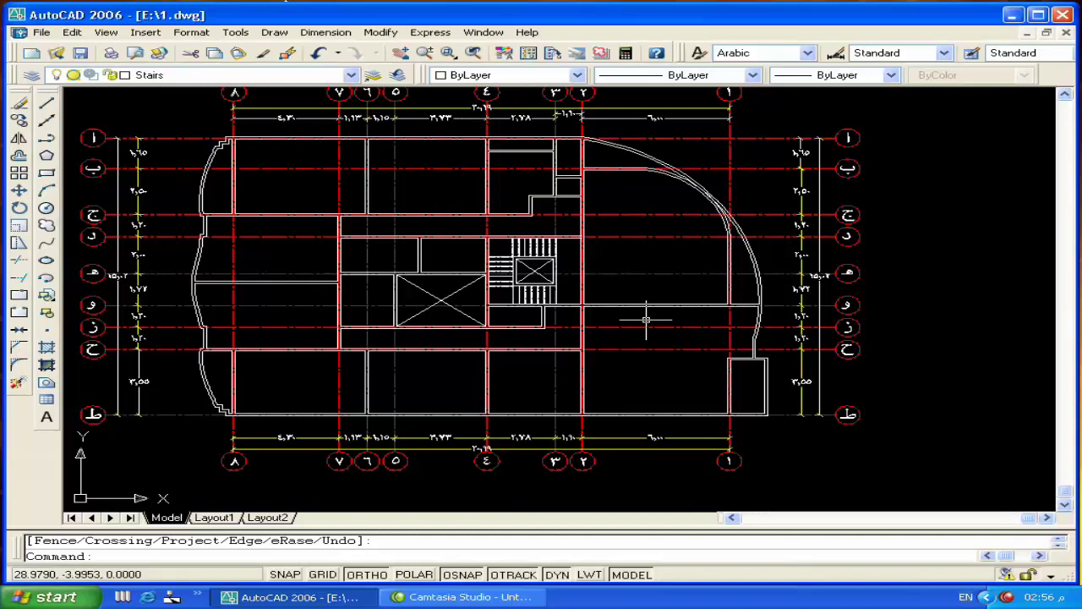
left_click(80, 53)
scroll(585, 107, "up", 5)
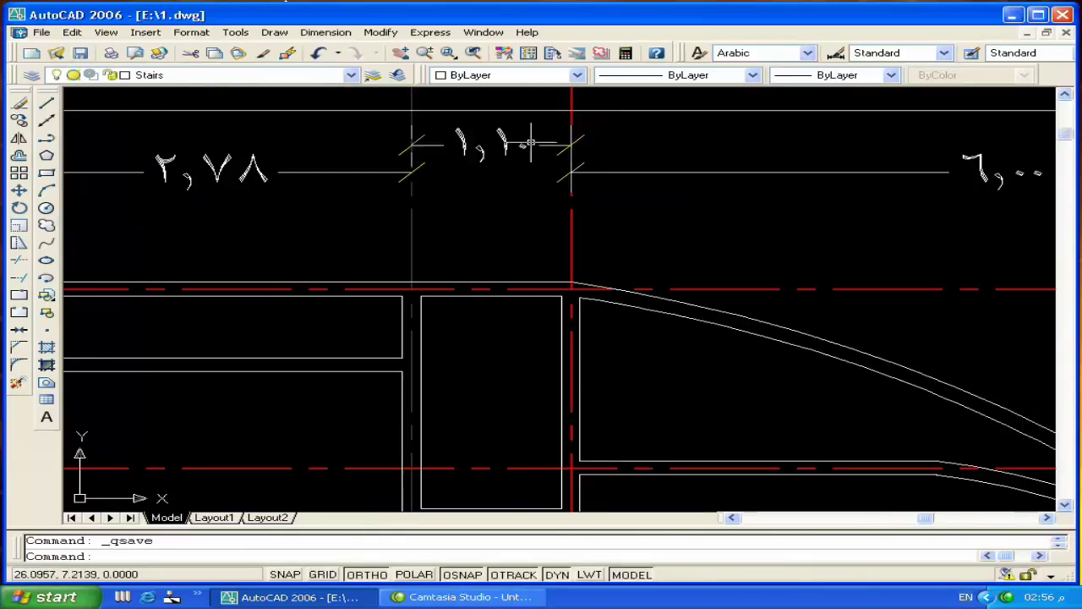
Move the short dimension line near axis 2 down to its new position
left_click(571, 145)
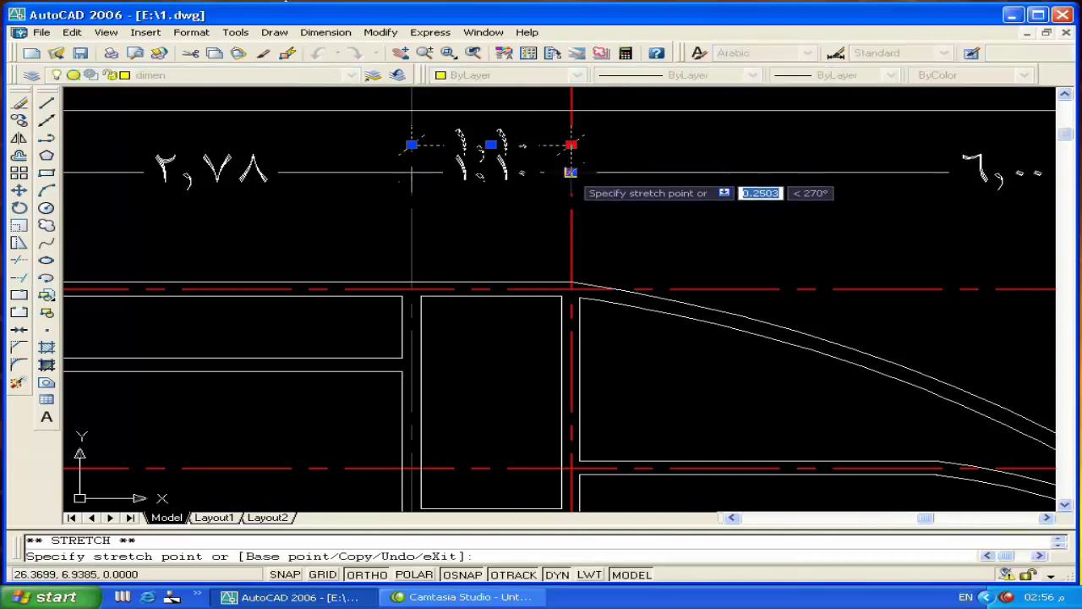
left_click(571, 172)
key("Escape")
scroll(468, 199, "down", 8)
scroll(469, 199, "down", 2)
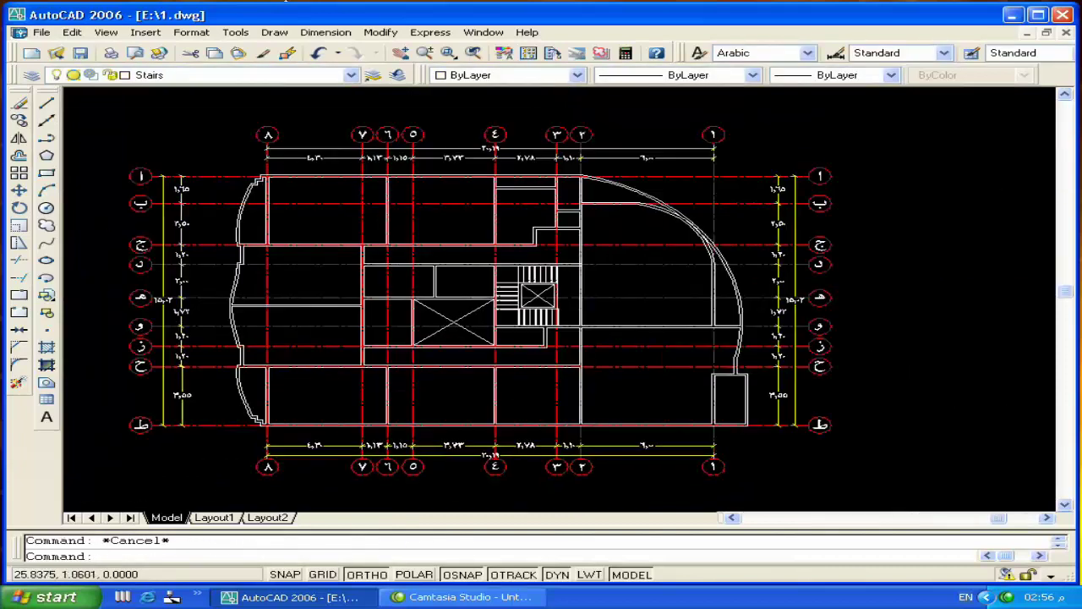
middle_click_drag(820, 244, 669, 242)
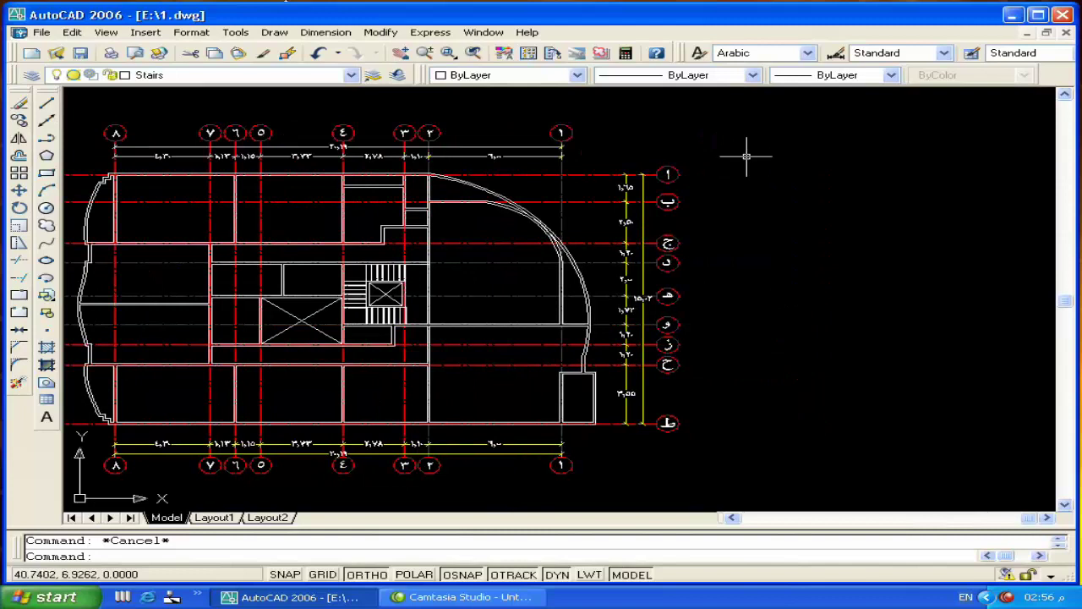
scroll(746, 156, "up", 5)
middle_click_drag(736, 162, 676, 208)
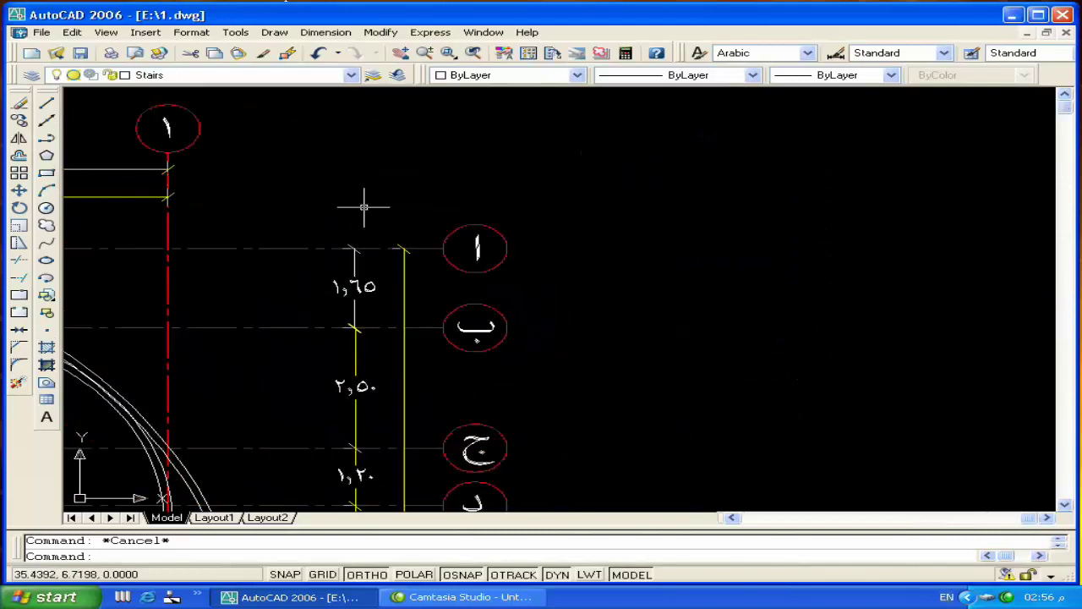
Create a new layer named Windows in the Layer Properties Manager
left_click(34, 75)
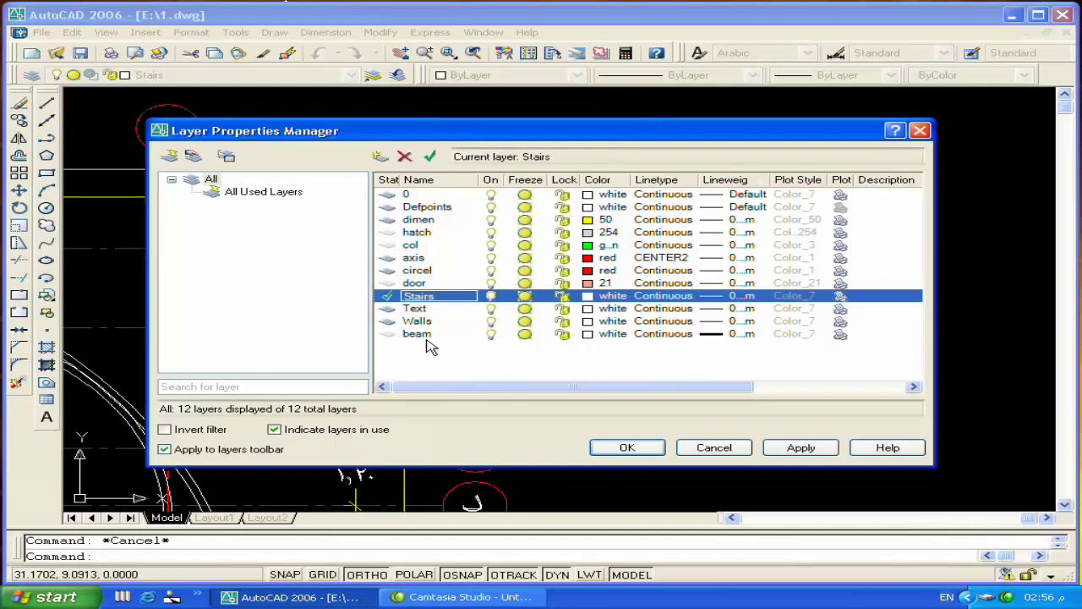
left_click(382, 158)
type("Windows")
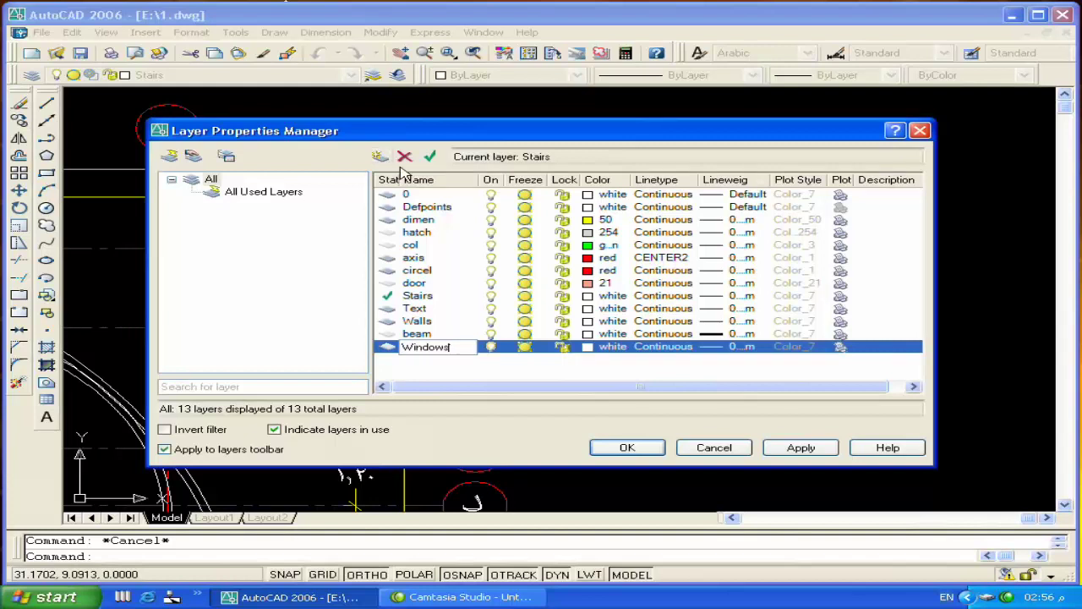
left_click(600, 444)
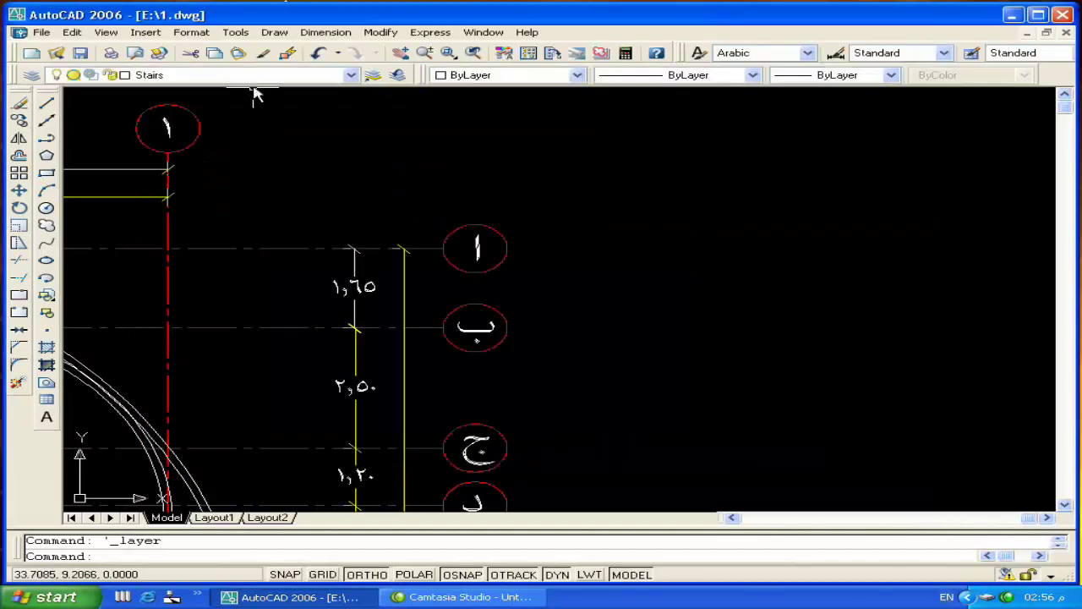
Set the Windows layer colour to green, and the door layer colour to green too
left_click(32, 76)
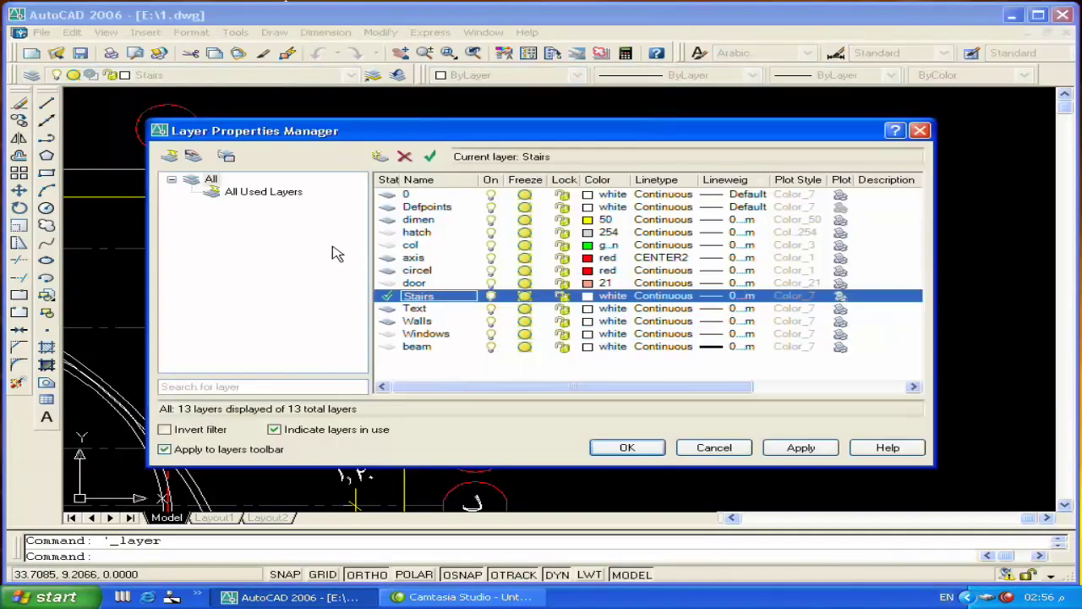
left_click(426, 336)
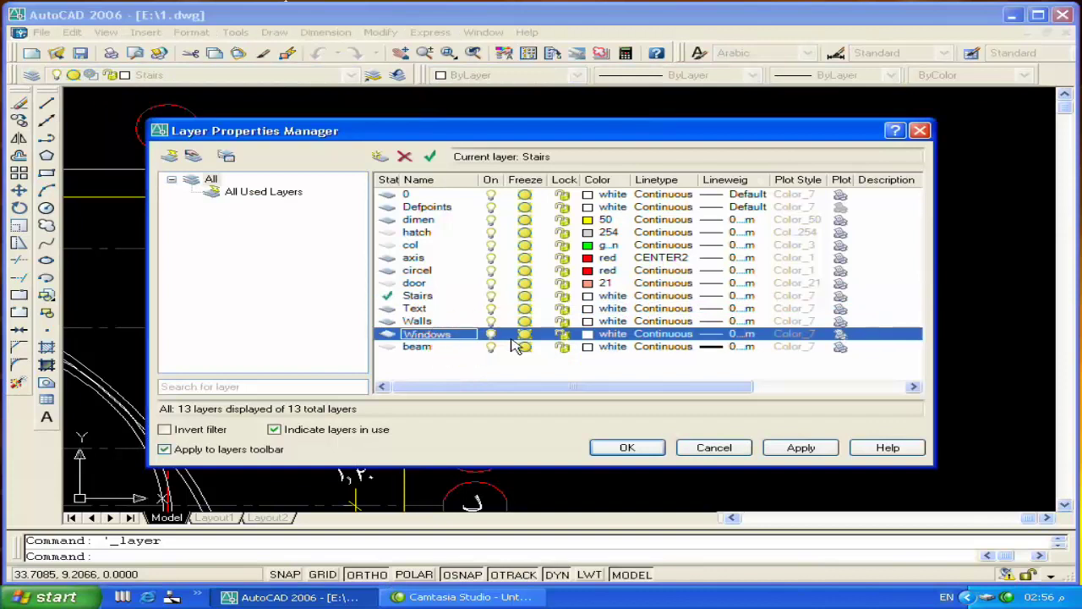
left_click(598, 334)
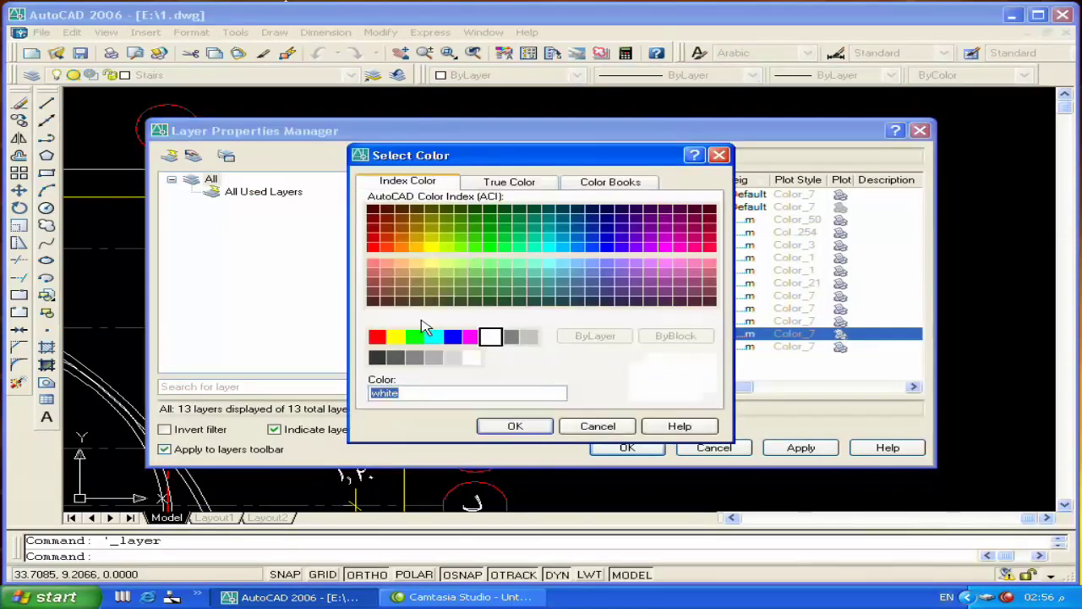
left_click(482, 426)
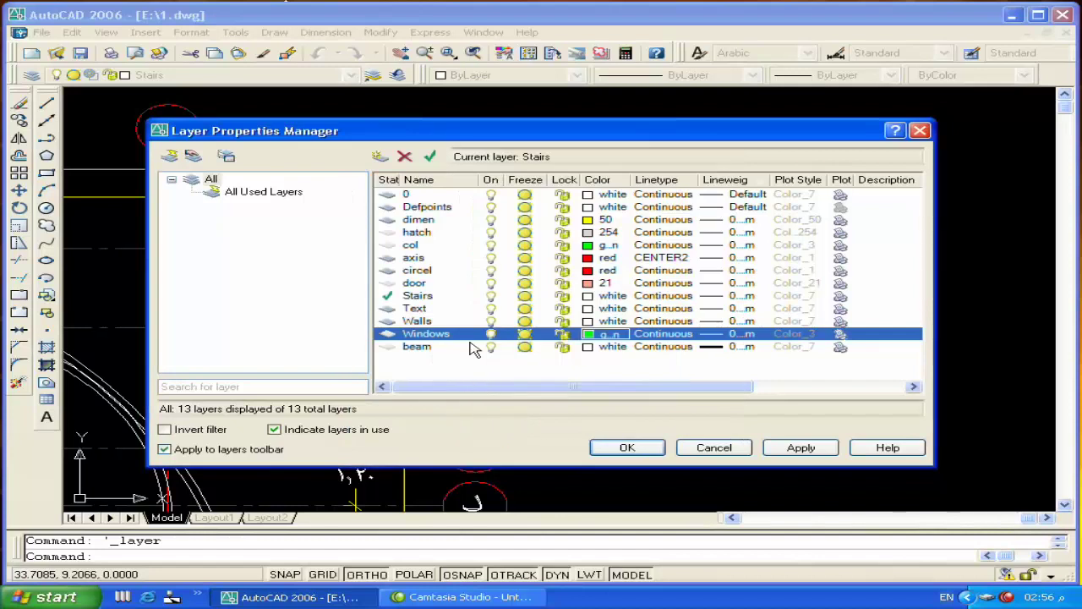
left_click(431, 285)
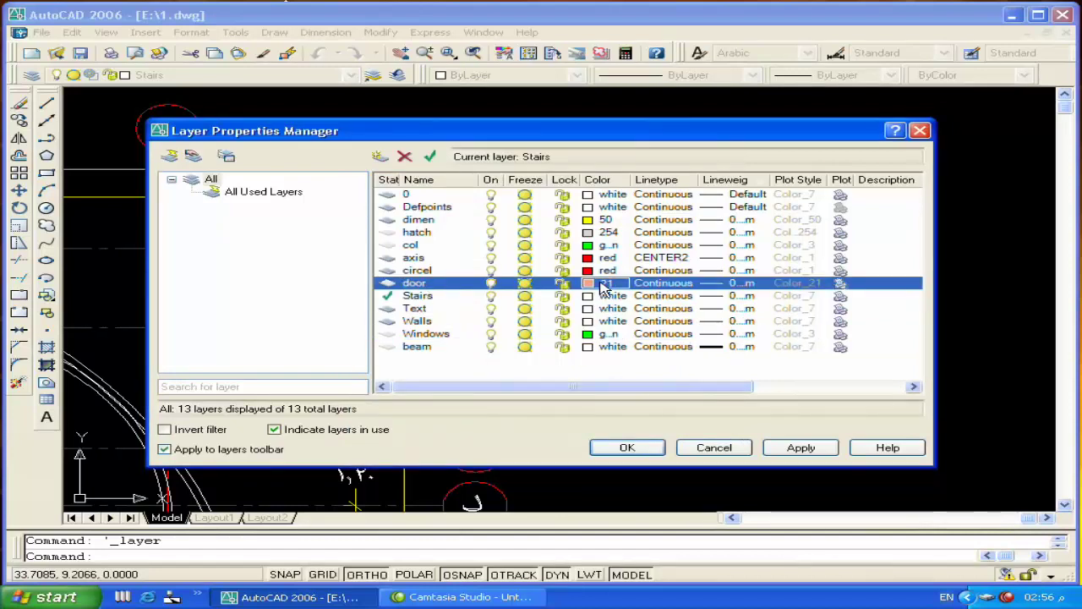
left_click(602, 287)
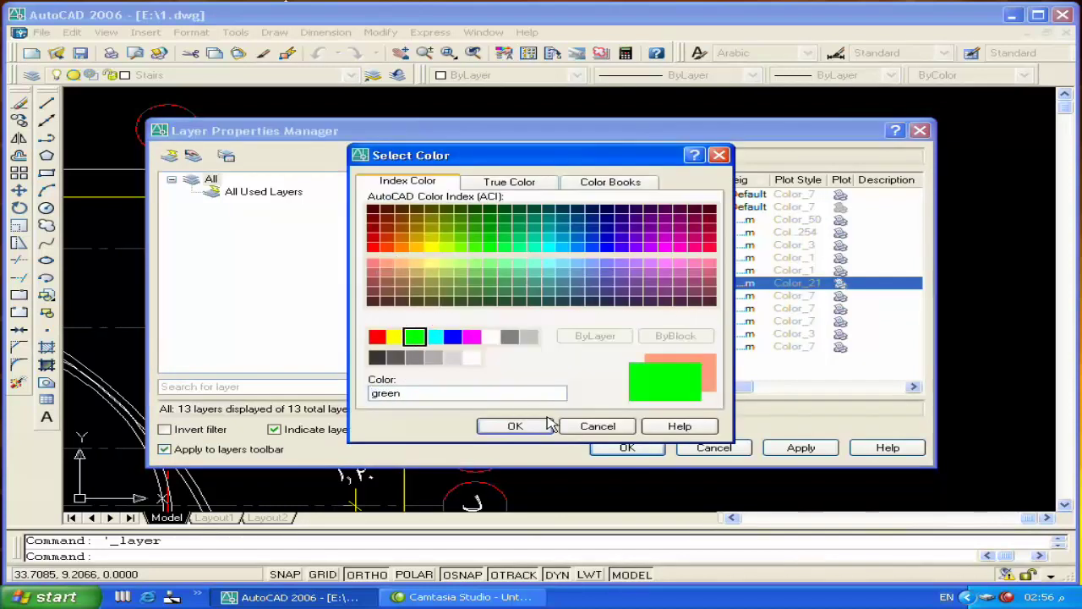
left_click(548, 423)
left_click(646, 451)
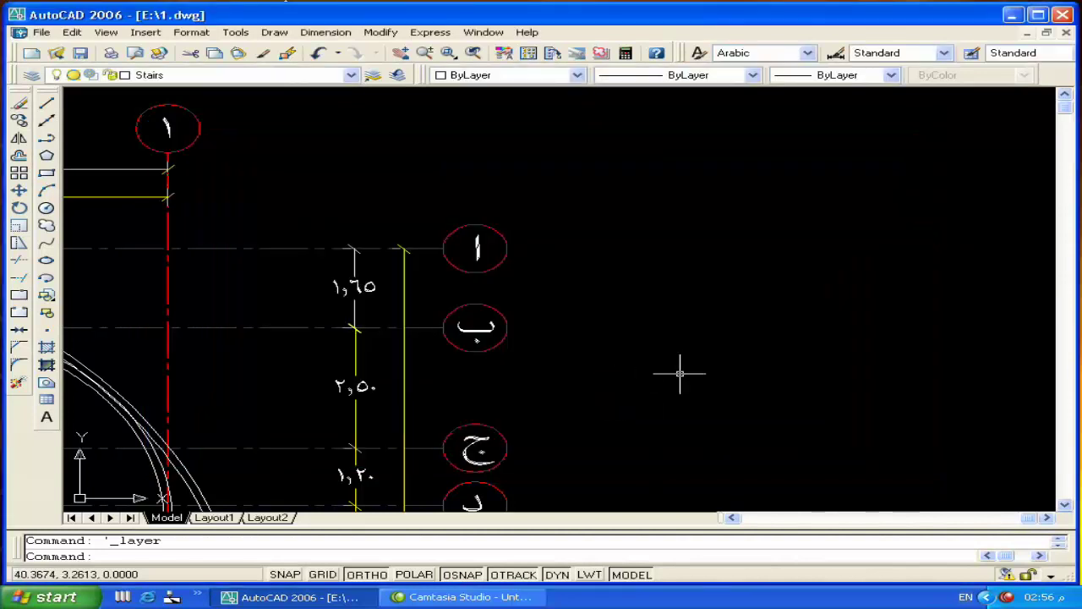
Zoom to extents (Z, E) to fit the whole floor plan in view
scroll(702, 349, "down", 5)
type("z")
key("Return")
type("e")
key("Return")
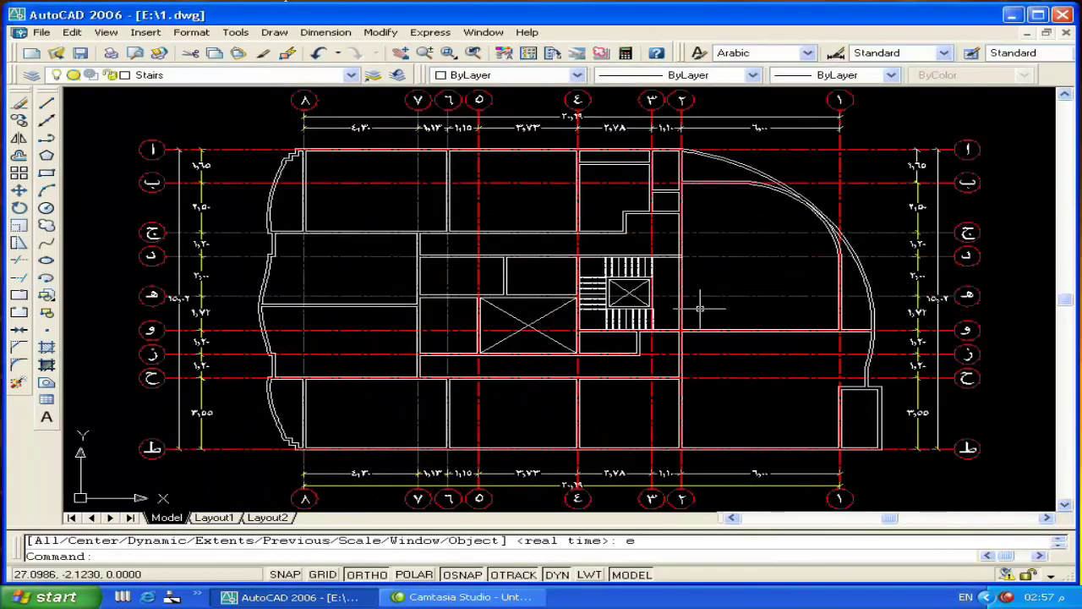